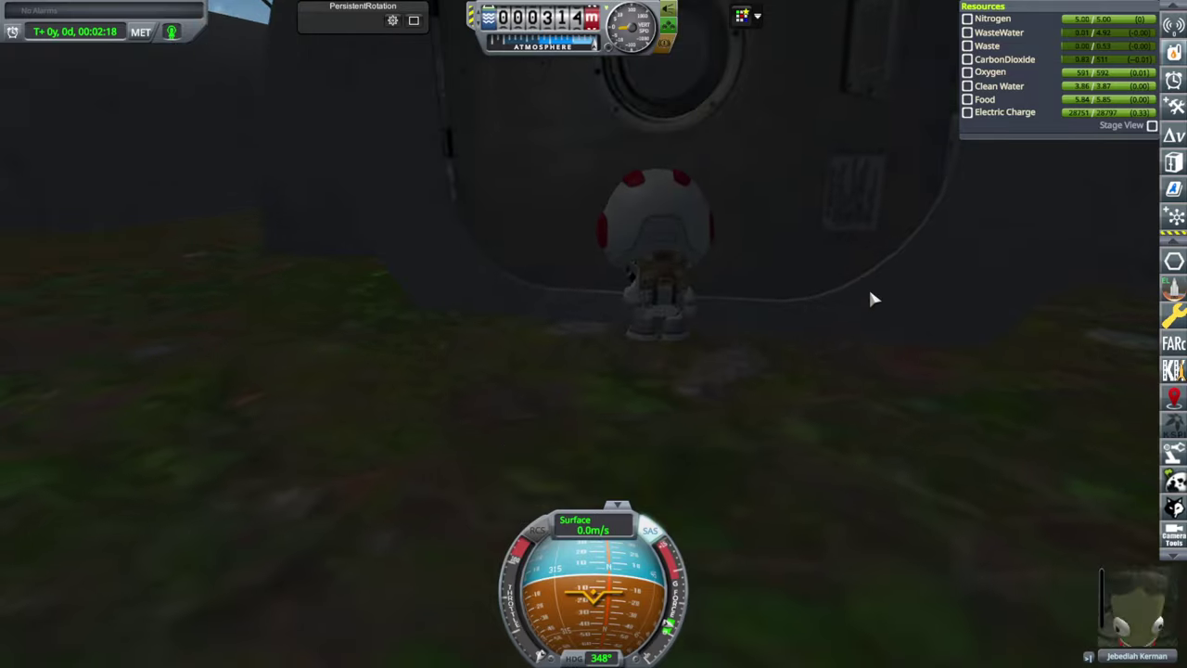
# - Walk the astronaut through the habitat dome, viewing its buildings and airlocks from near and far
pyautogui.press('space')
pyautogui.press('space')
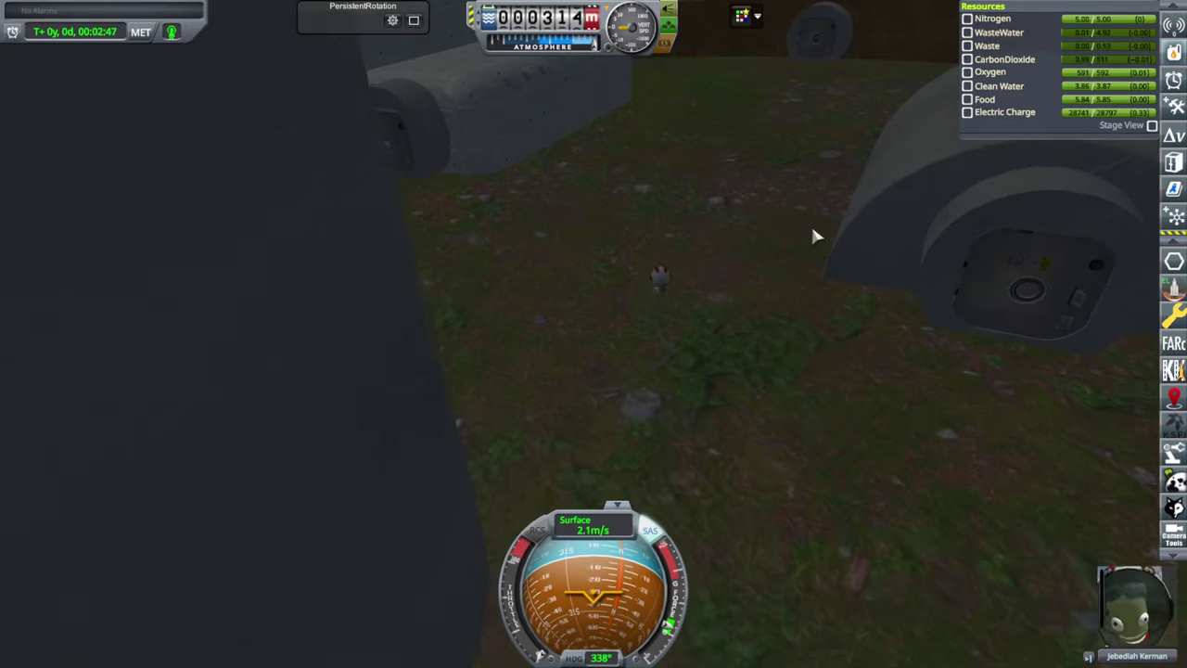
pyautogui.moveTo(812, 229); pyautogui.dragTo(859, 222, button='right')
pyautogui.scroll(5, 710, 250)
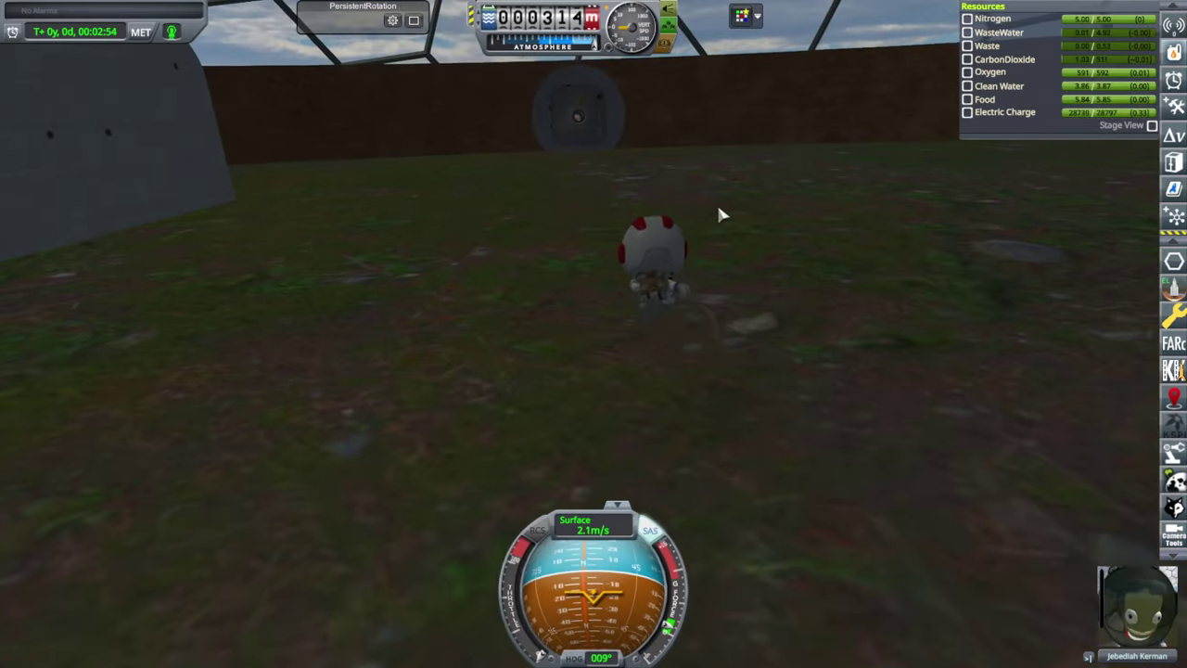
pyautogui.moveTo(718, 206); pyautogui.dragTo(886, 252, button='right')
pyautogui.scroll(10, 726, 262)
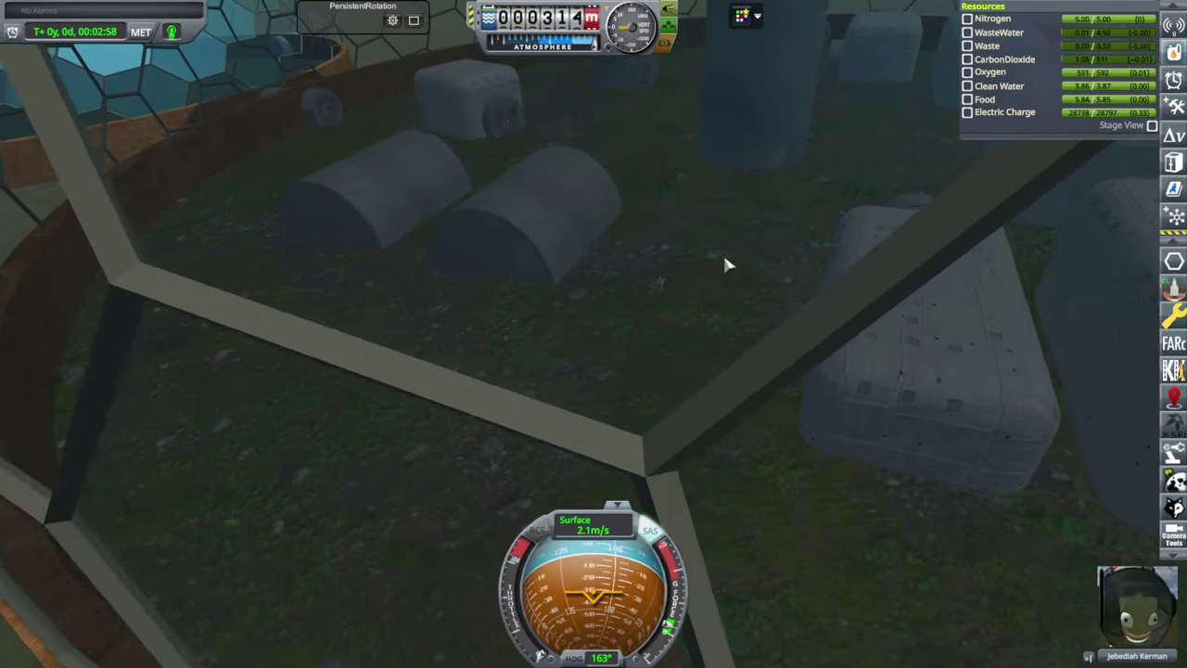
pyautogui.press('w')
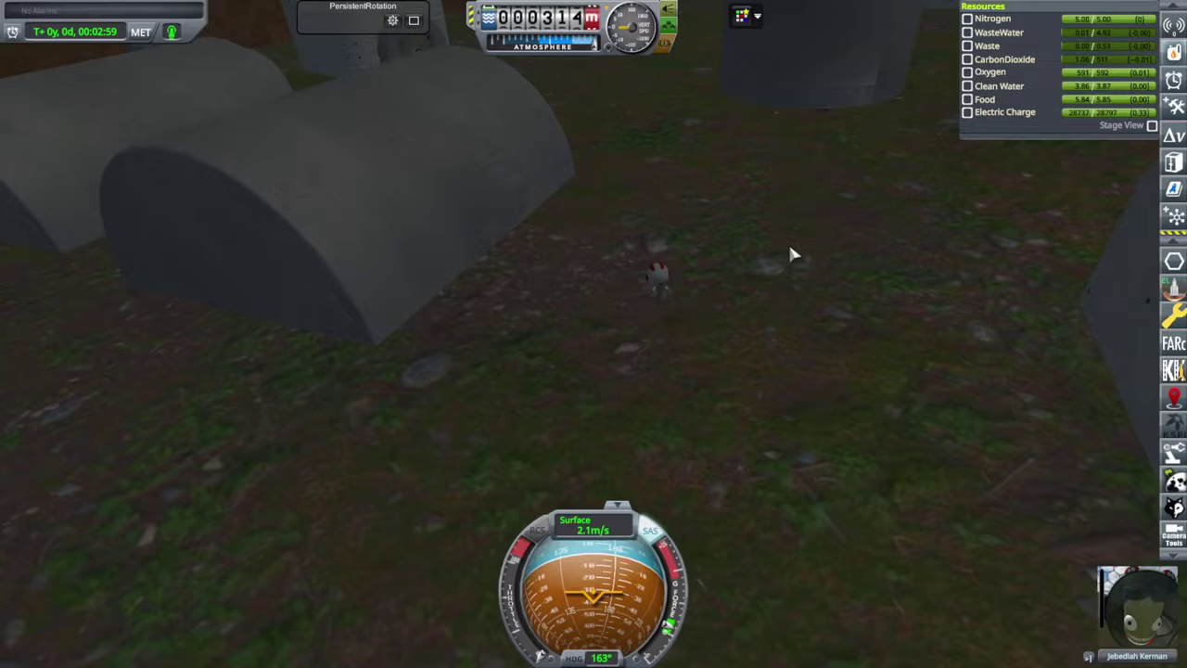
pyautogui.moveTo(791, 251); pyautogui.dragTo(679, 183, button='right')
pyautogui.moveTo(825, 155); pyautogui.dragTo(708, 256, button='right')
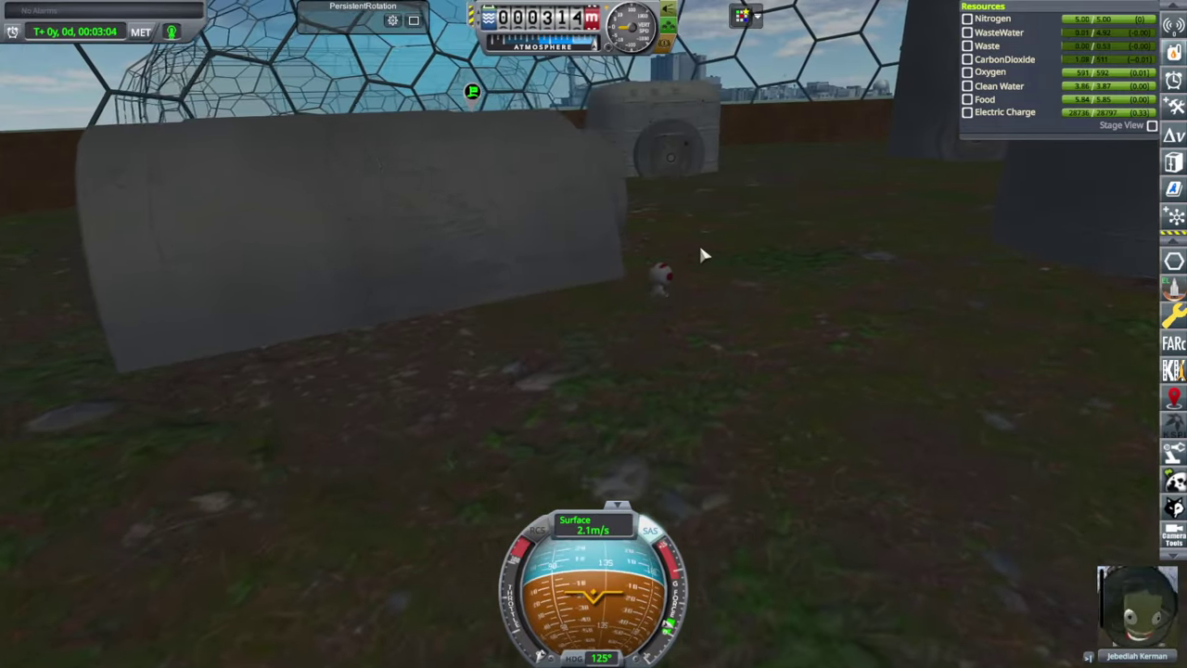
pyautogui.scroll(5, 702, 255)
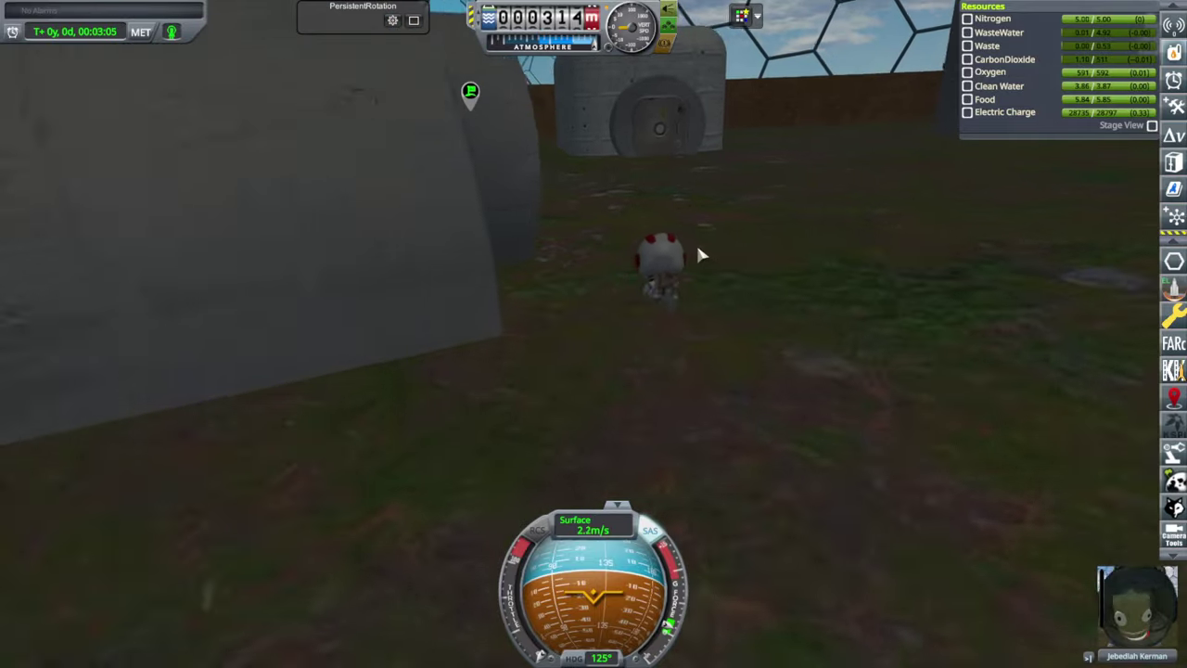
pyautogui.scroll(2, 700, 255)
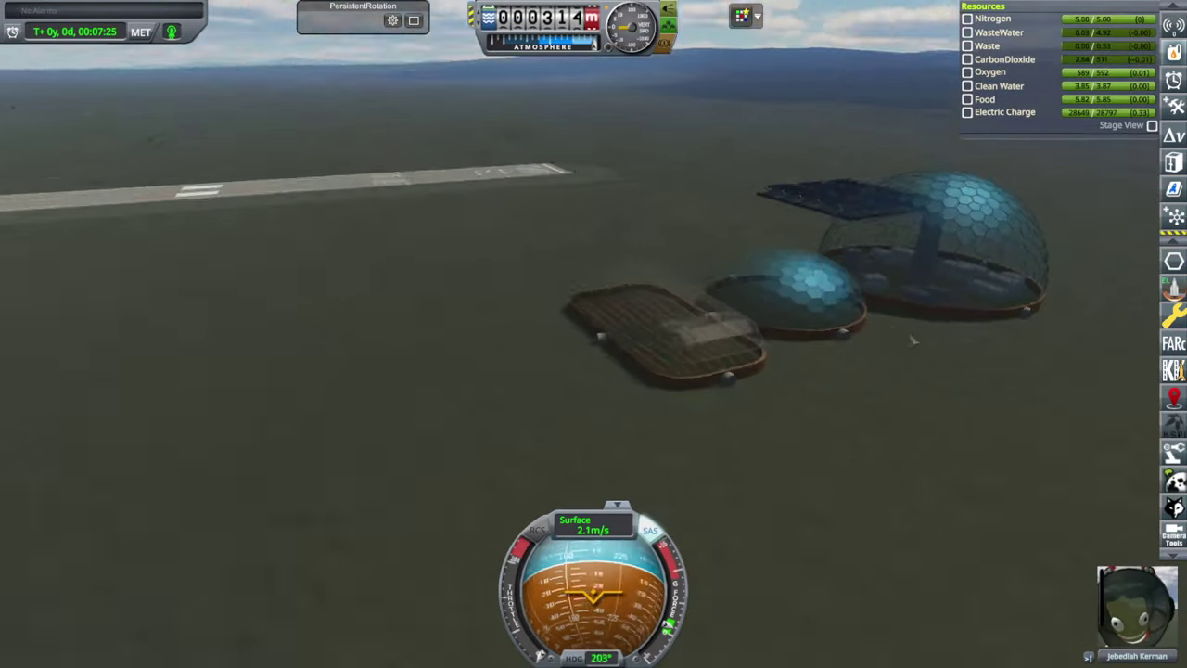
# - Walk the astronaut along the outside of the farm dome and view its soil rows from several angles
pyautogui.moveTo(911, 340); pyautogui.dragTo(790, 436, button='right')
pyautogui.scroll(6, 781, 435)
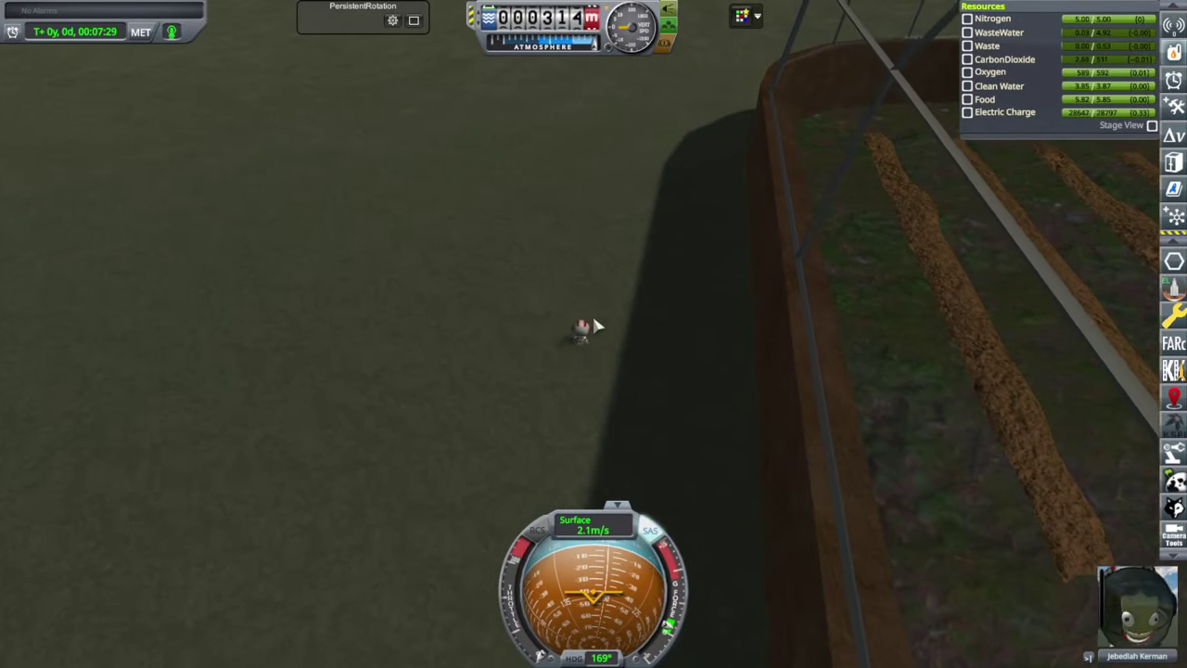
pyautogui.moveTo(593, 320); pyautogui.dragTo(639, 312, button='right')
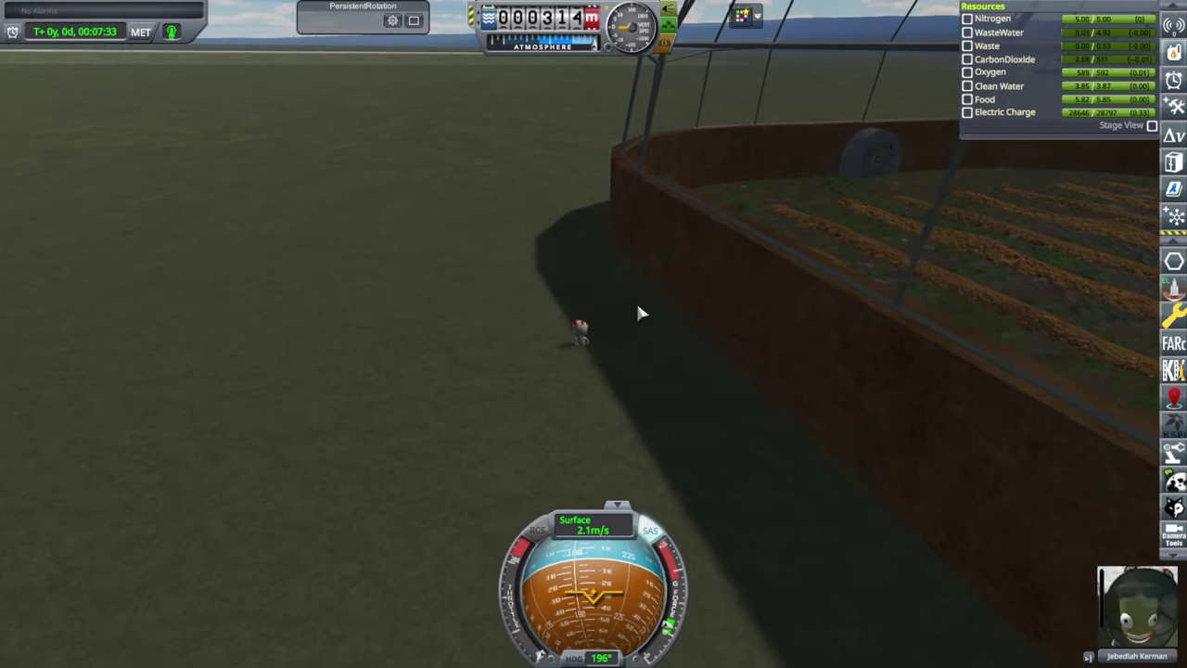
pyautogui.scroll(-8, 712, 309)
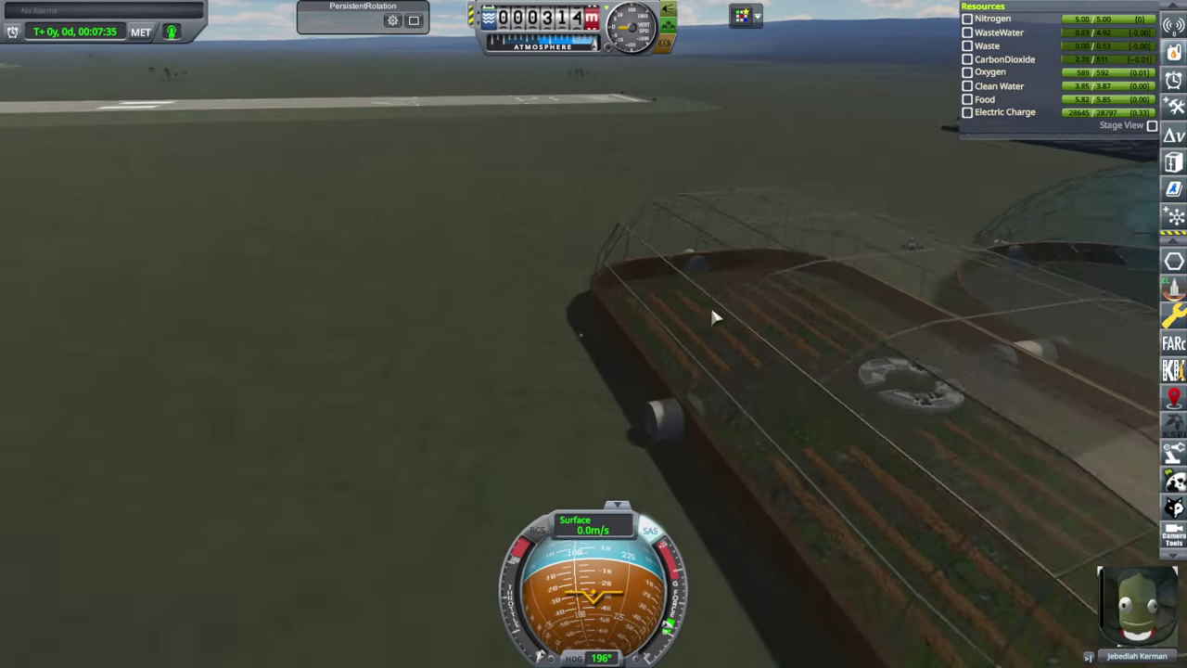
pyautogui.moveTo(714, 317); pyautogui.dragTo(784, 391, button='right')
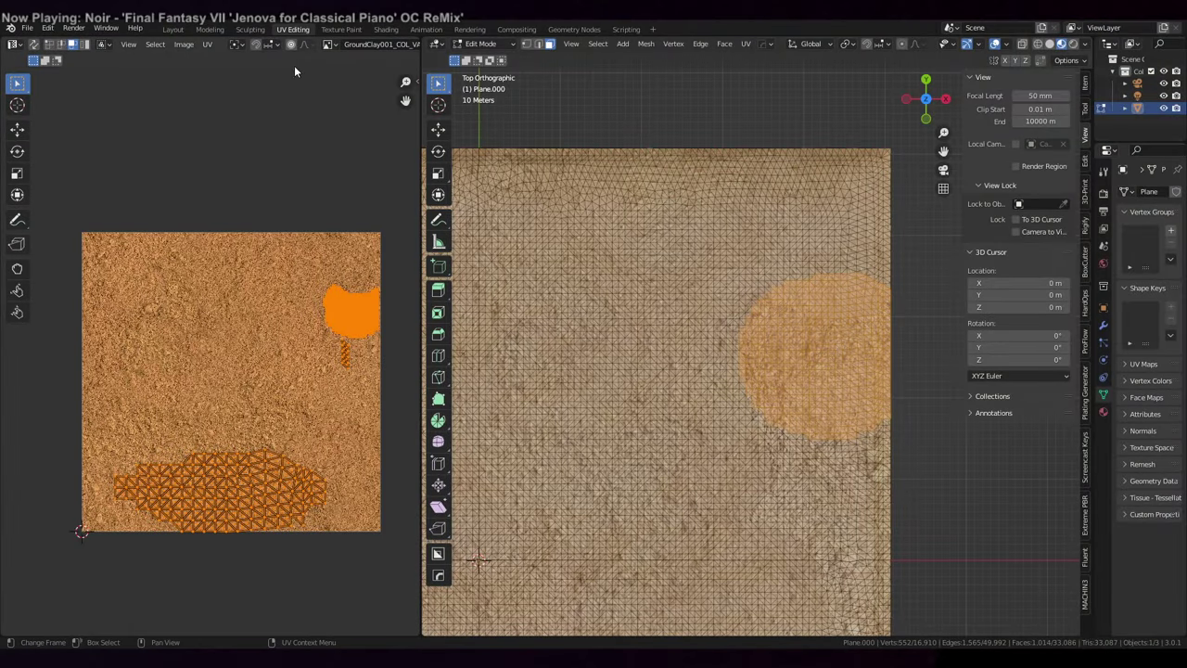
# - In Blender, project the selected faces at the plane's right edge from view, and pack their UV island to fill the texture
pyautogui.press('u')
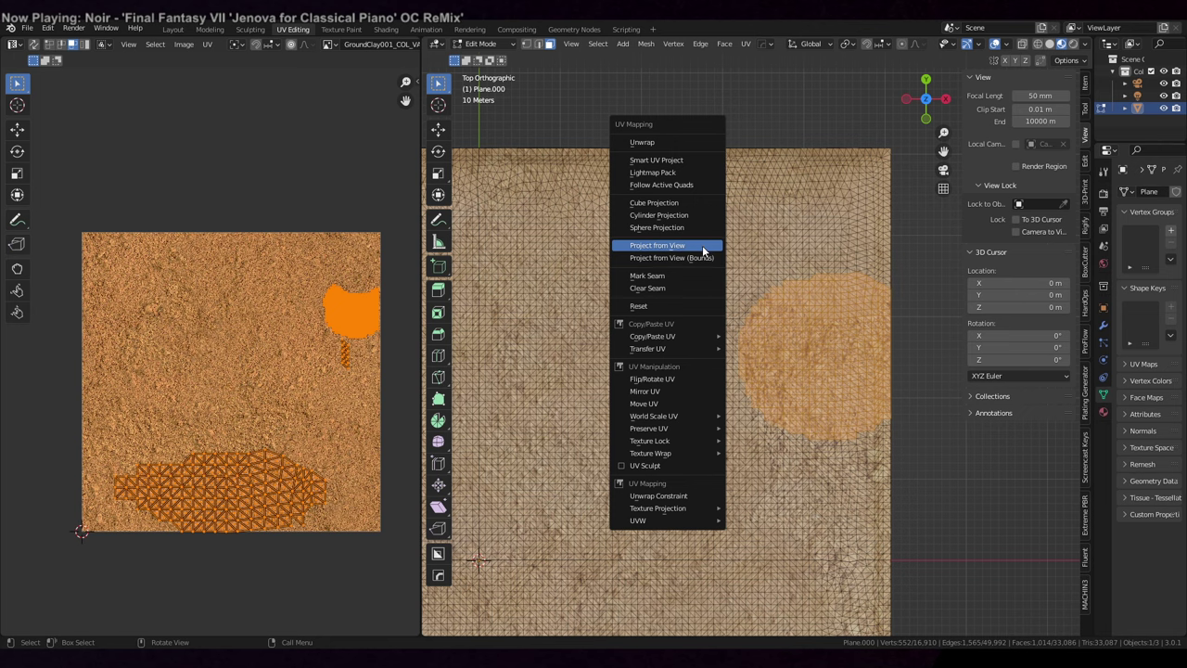
pyautogui.click(703, 246)
pyautogui.click(207, 44)
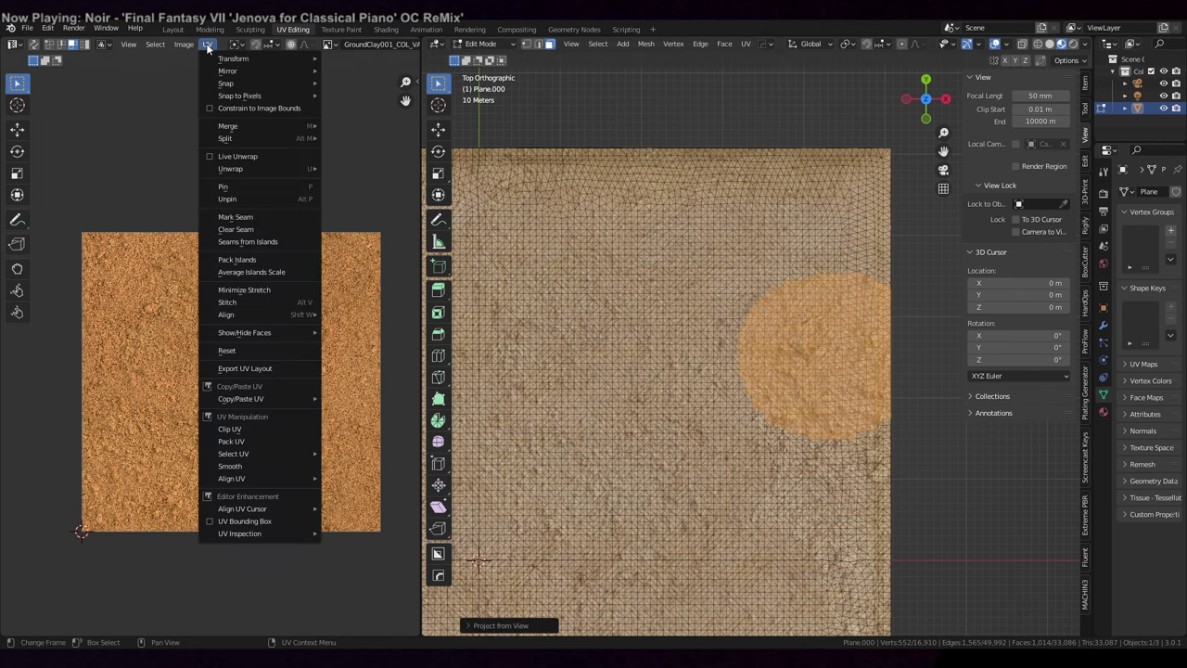
pyautogui.click(274, 261)
pyautogui.keyDown('shift'); pyautogui.moveTo(774, 386); pyautogui.dragTo(826, 304, button='middle'); pyautogui.keyUp('shift')
pyautogui.scroll(-1, 826, 304)
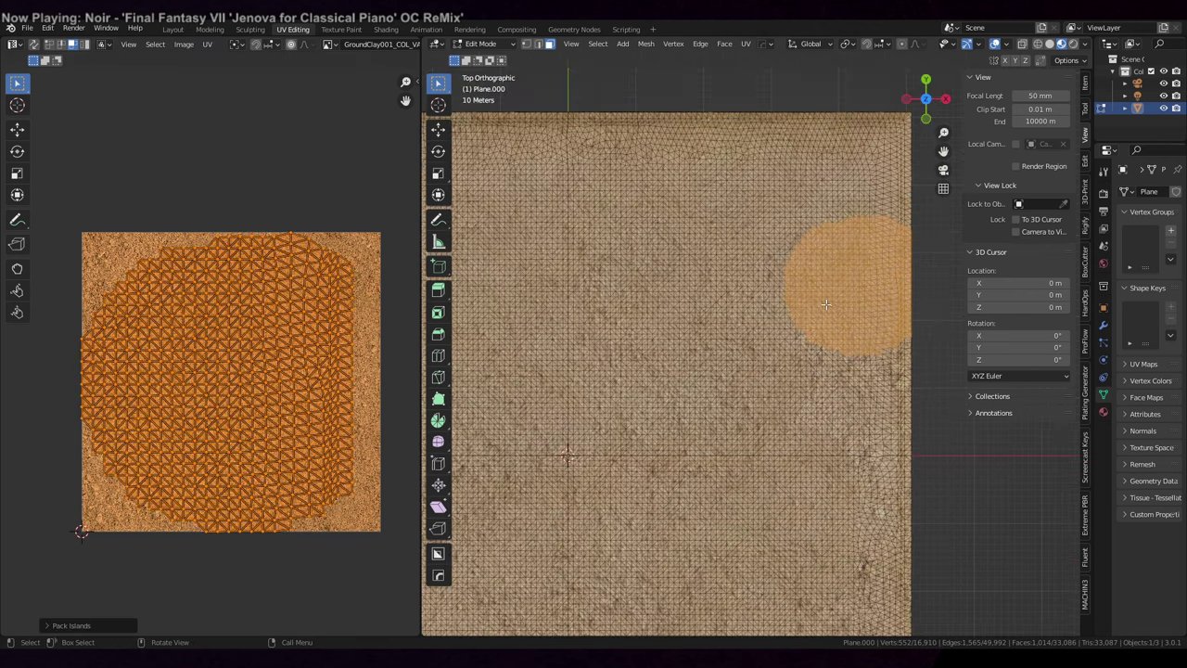
pyautogui.press('a')
pyautogui.hotkey('alt', 'a')
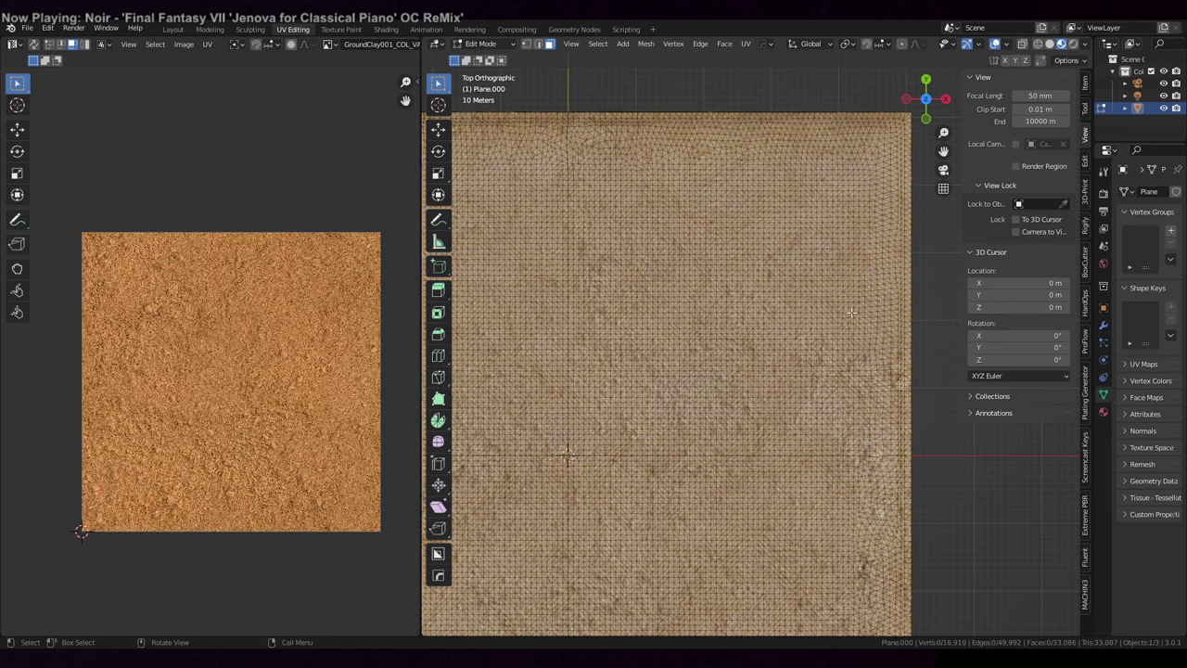
pyautogui.press('Tab')
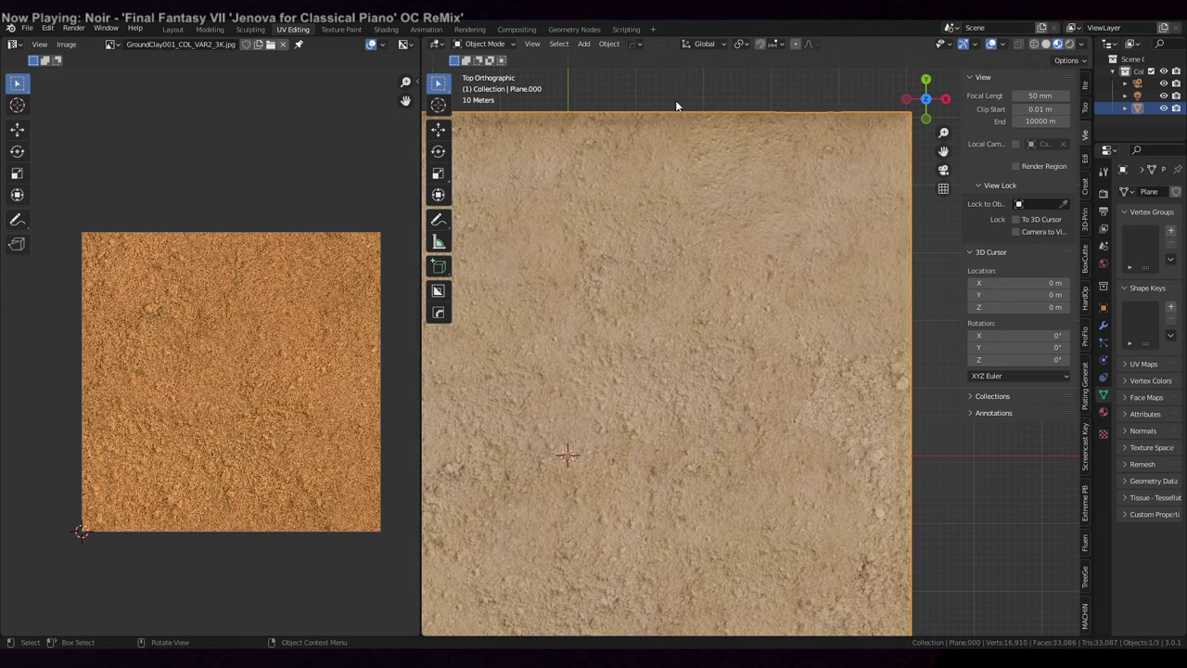
# - Circle-select the rough faces at the plane's left edge, project their UVs from view and pack the island
pyautogui.keyDown('shift'); pyautogui.moveTo(669, 146); pyautogui.dragTo(820, 138, button='middle'); pyautogui.keyUp('shift')
pyautogui.keyDown('shift'); pyautogui.moveTo(695, 226); pyautogui.dragTo(812, 206, button='middle'); pyautogui.keyUp('shift')
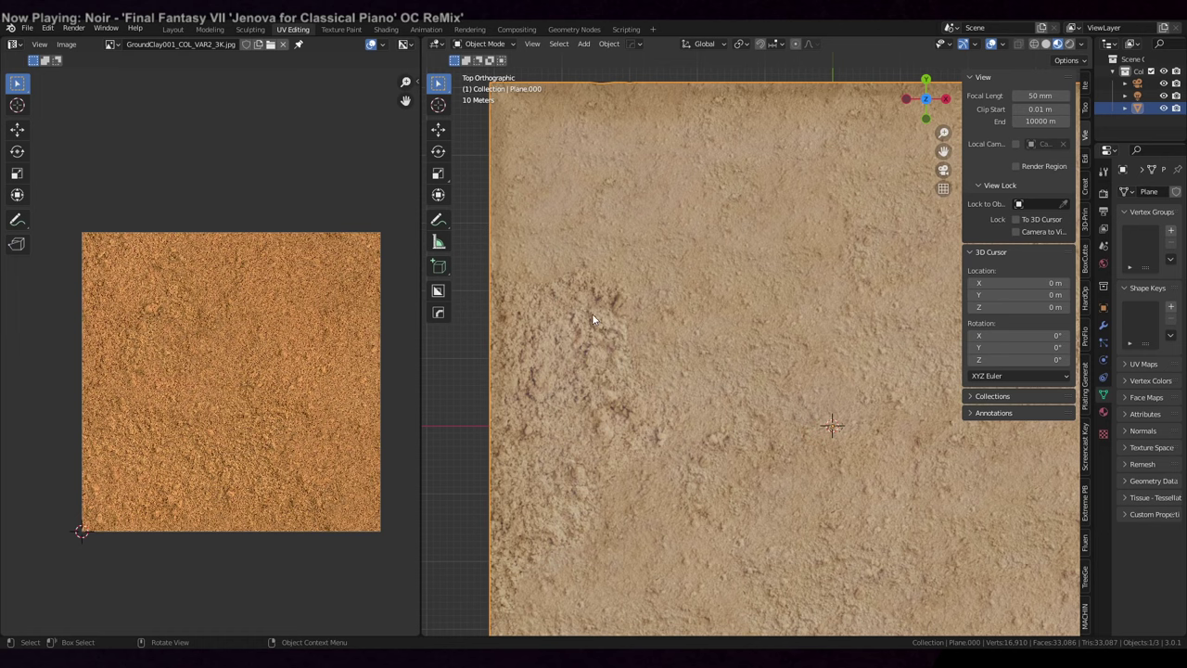
pyautogui.keyDown('shift'); pyautogui.moveTo(594, 315); pyautogui.dragTo(693, 294, button='middle'); pyautogui.keyUp('shift')
pyautogui.scroll(1, 629, 336)
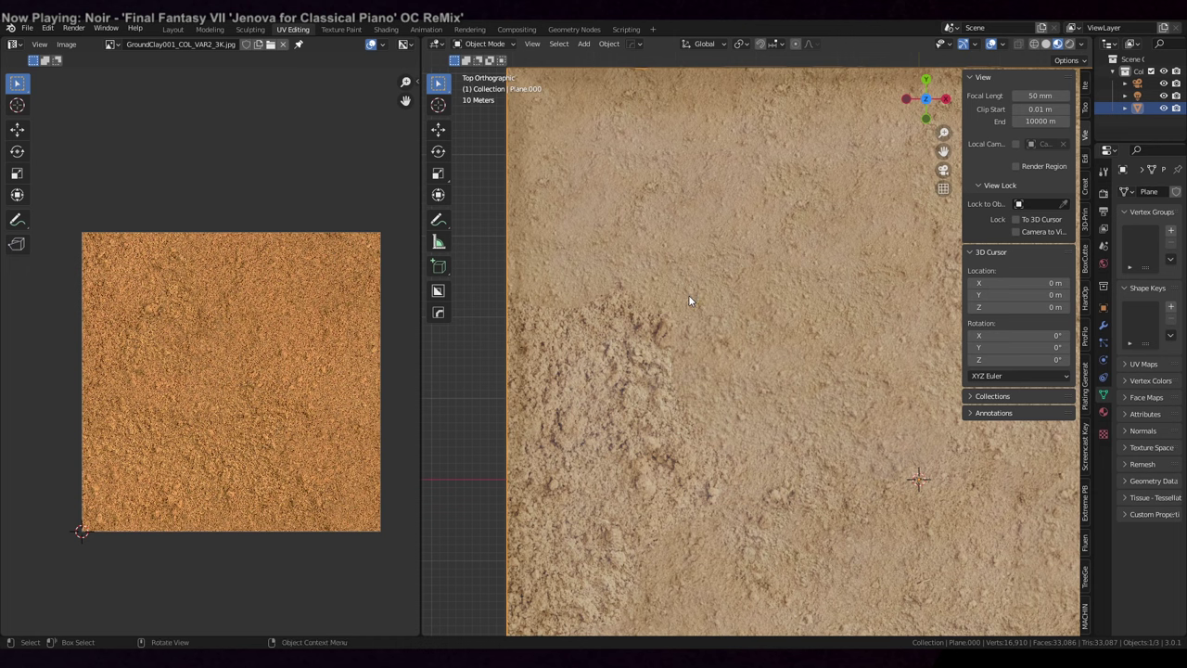
pyautogui.press('Tab')
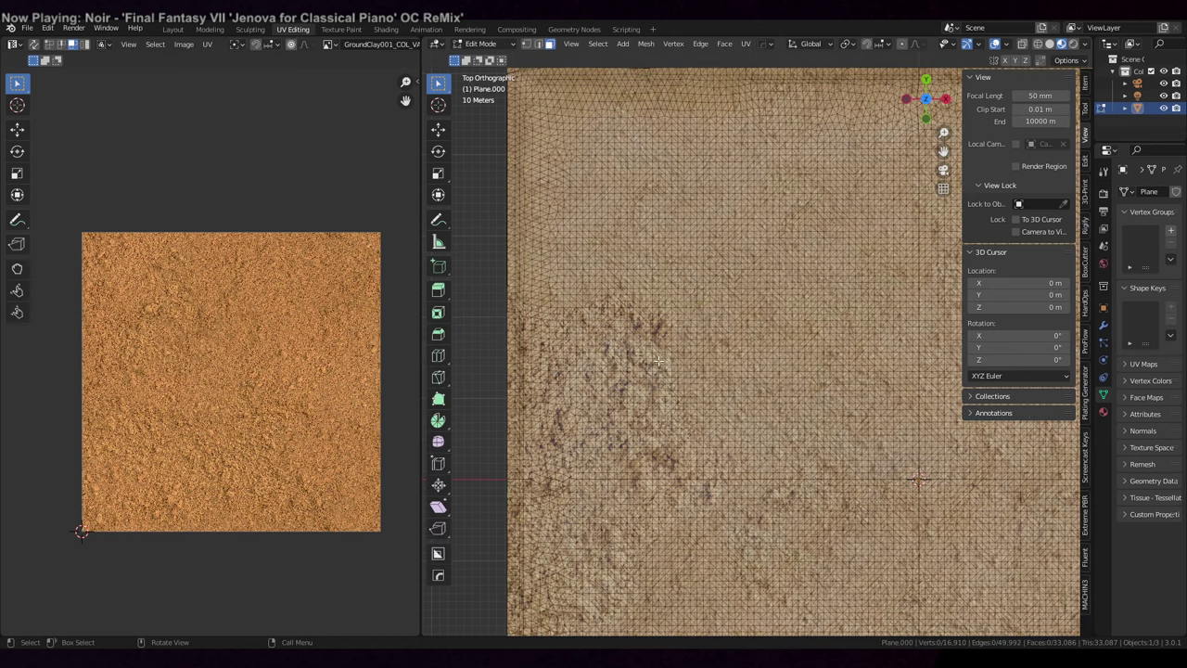
pyautogui.moveTo(607, 371)
pyautogui.mouseDown()
pyautogui.moveTo(551, 358)
pyautogui.moveTo(562, 398)
pyautogui.moveTo(614, 384)
pyautogui.mouseUp()
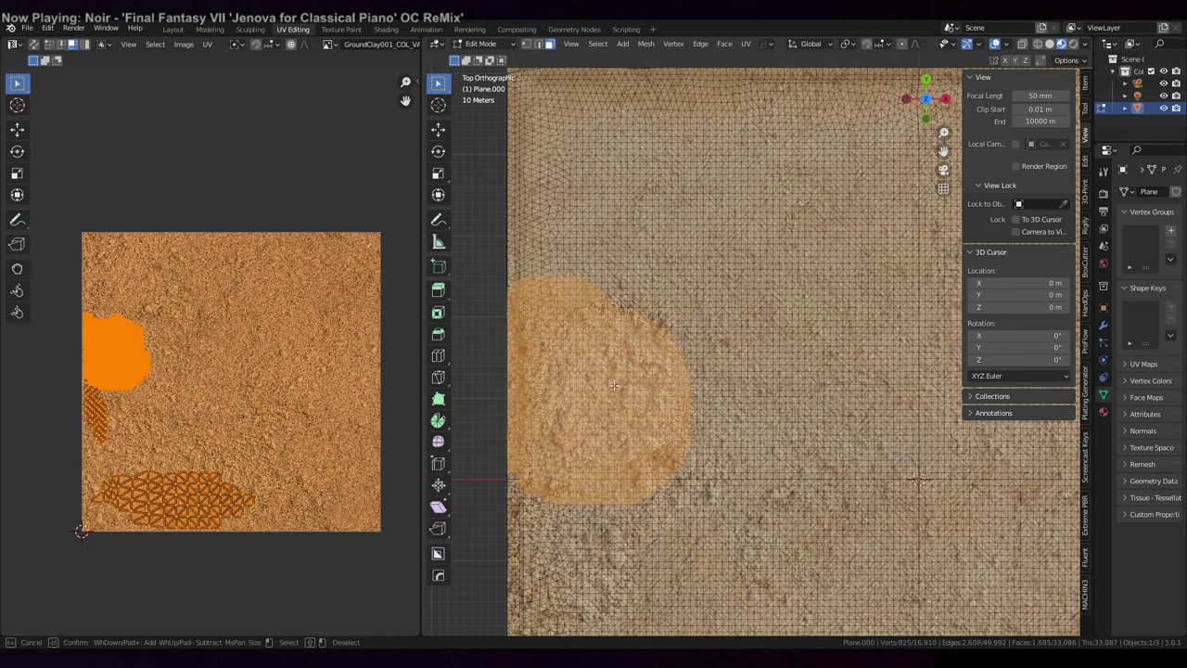
pyautogui.press('u')
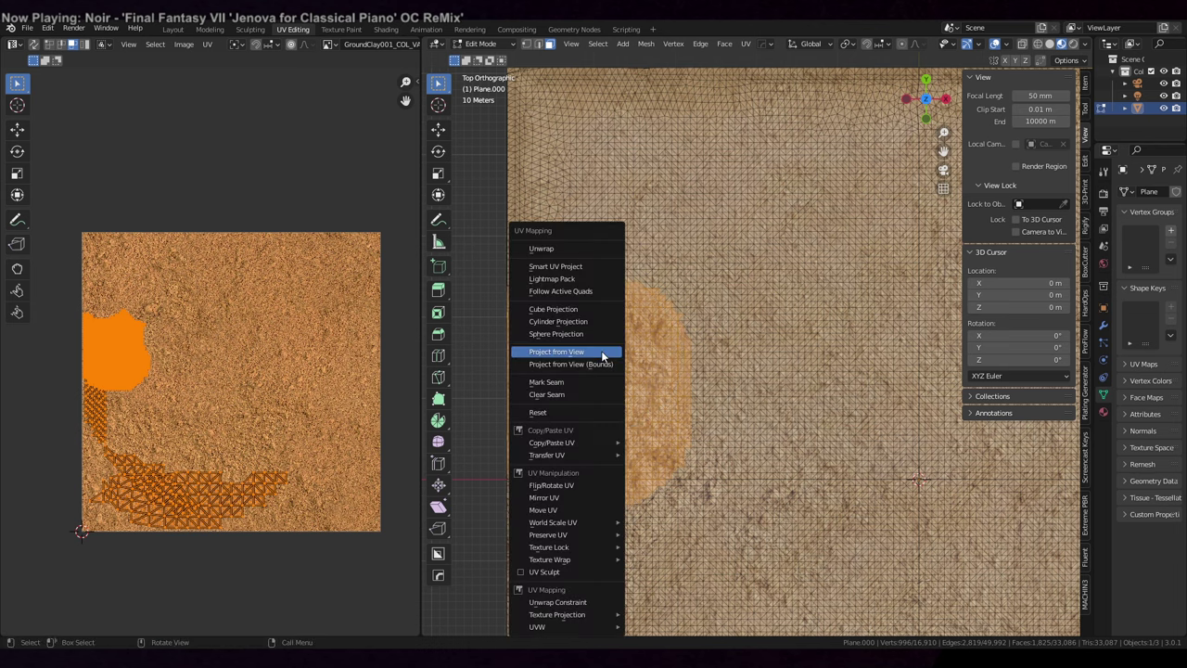
pyautogui.click(600, 351)
pyautogui.click(207, 45)
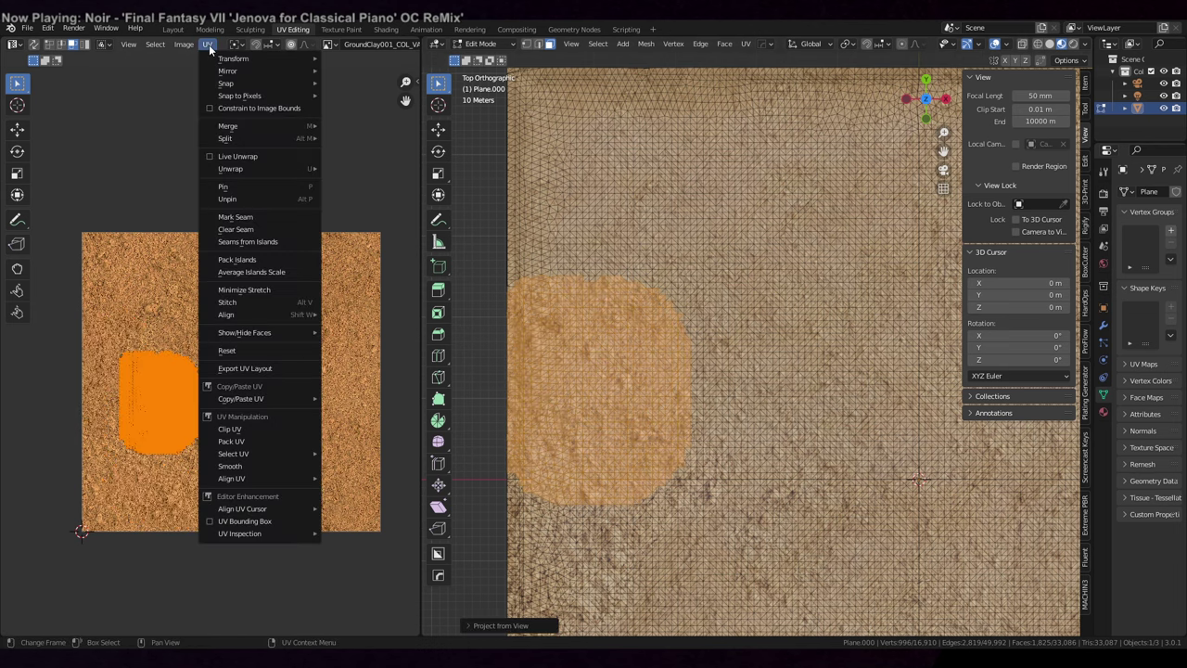
pyautogui.click(234, 262)
pyautogui.keyDown('shift'); pyautogui.moveTo(753, 361); pyautogui.dragTo(678, 303, button='middle'); pyautogui.keyUp('shift')
pyautogui.hotkey('alt', 'a')
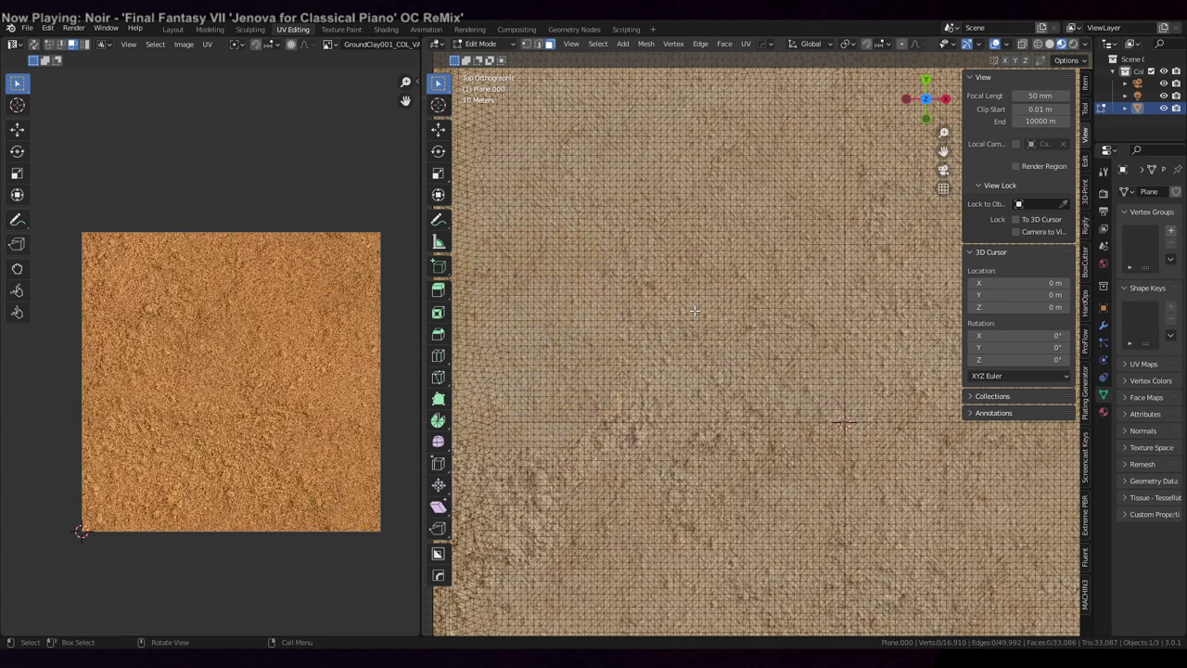
# - Select a large rounded face patch around the plane's centre, and scale and move its projected UVs to fill most of the texture
pyautogui.moveTo(678, 325); pyautogui.dragTo(657, 363)
pyautogui.press('s')
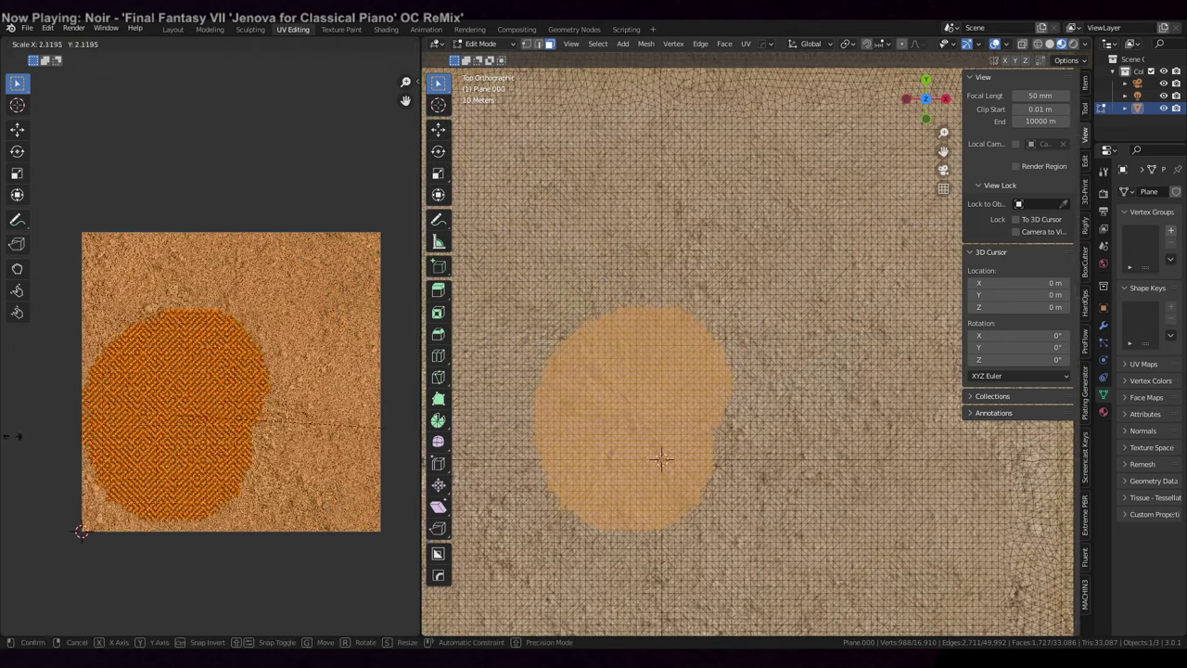
pyautogui.click(21, 442)
pyautogui.press('g')
pyautogui.click(57, 351)
pyautogui.press('s')
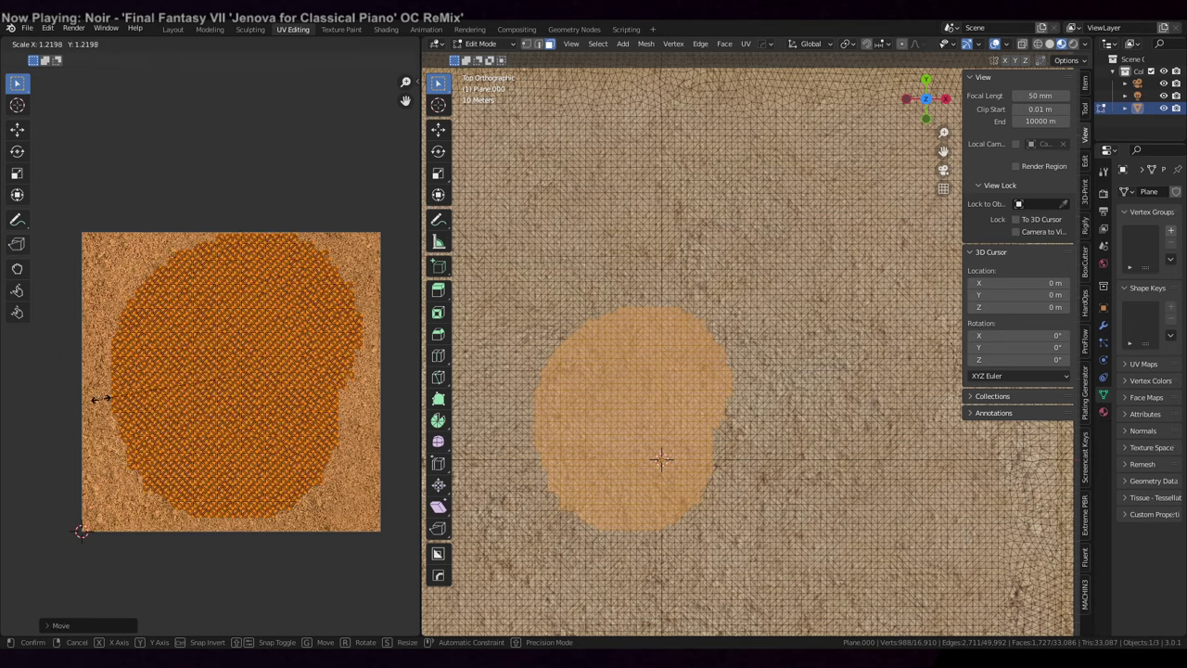
pyautogui.click(131, 392)
pyautogui.press('g')
pyautogui.click(226, 360)
pyautogui.keyDown('shift'); pyautogui.moveTo(658, 352); pyautogui.dragTo(555, 320, button='middle'); pyautogui.keyUp('shift')
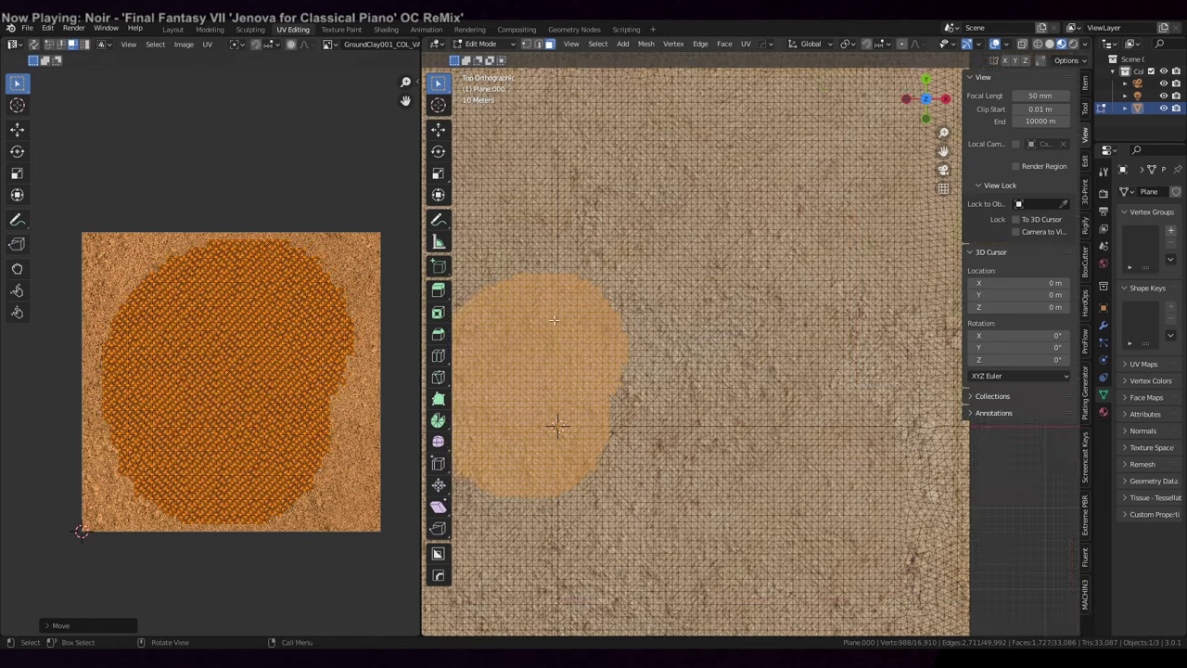
pyautogui.hotkey('alt', 'a')
# - Circle-select a round face patch between the plane's centre and right edge, and project its UVs from view
pyautogui.press('c')
pyautogui.moveTo(702, 320)
pyautogui.mouseDown()
pyautogui.moveTo(657, 299)
pyautogui.moveTo(658, 319)
pyautogui.mouseUp()
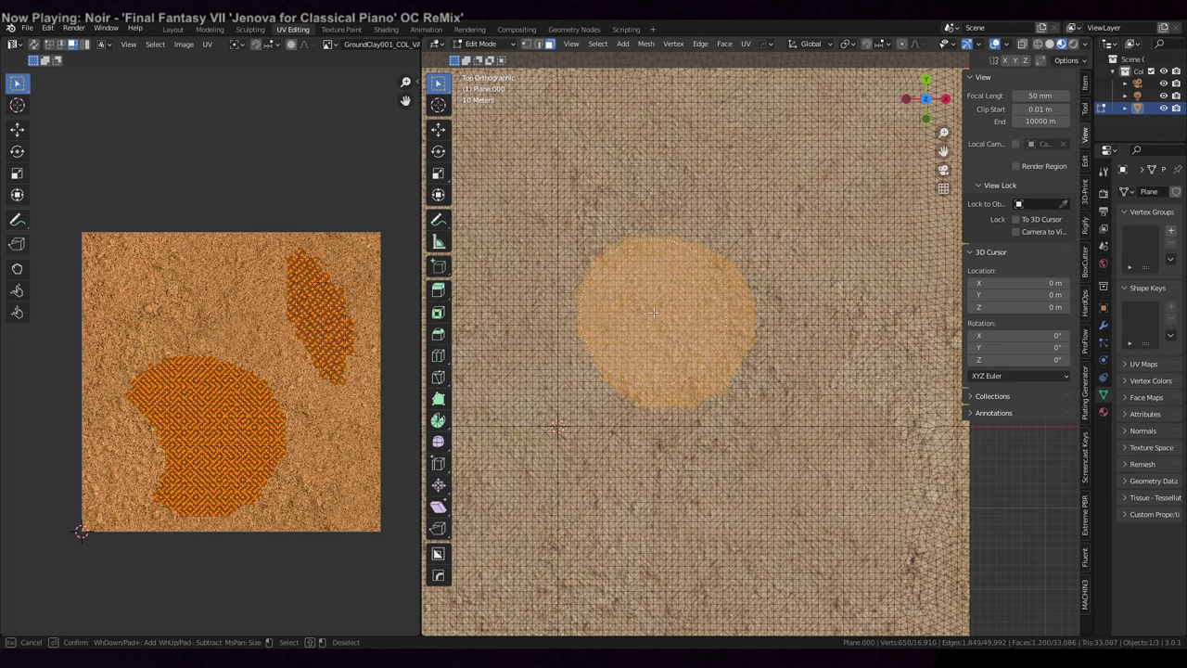
pyautogui.rightClick(654, 313)
pyautogui.press('u')
pyautogui.click(664, 318)
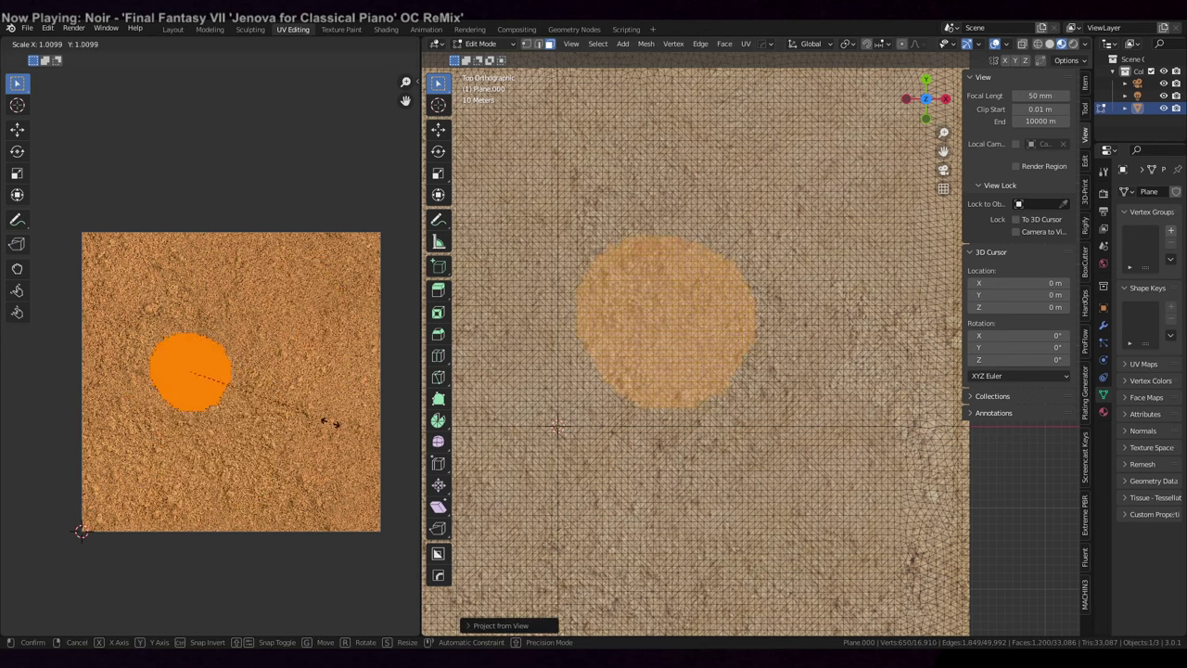
# - Scale and move the projected round patch's UVs to fill most of the texture, then return to Object Mode
pyautogui.press('s')
pyautogui.click(132, 507)
pyautogui.press('g')
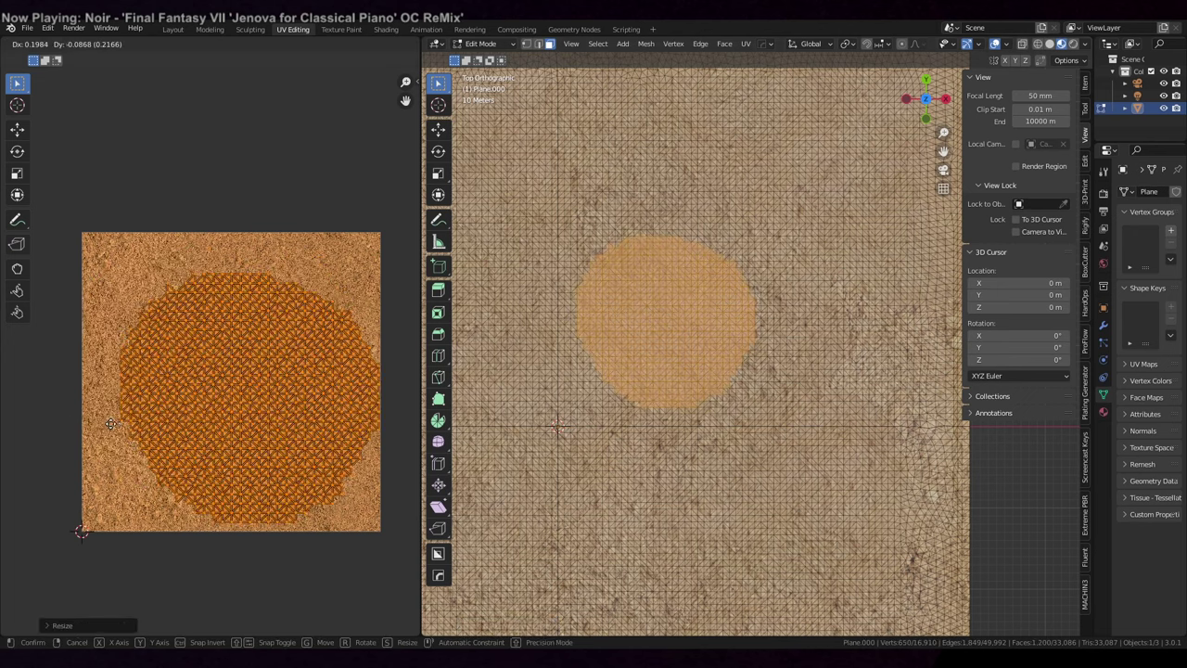
pyautogui.click(114, 414)
pyautogui.press('s')
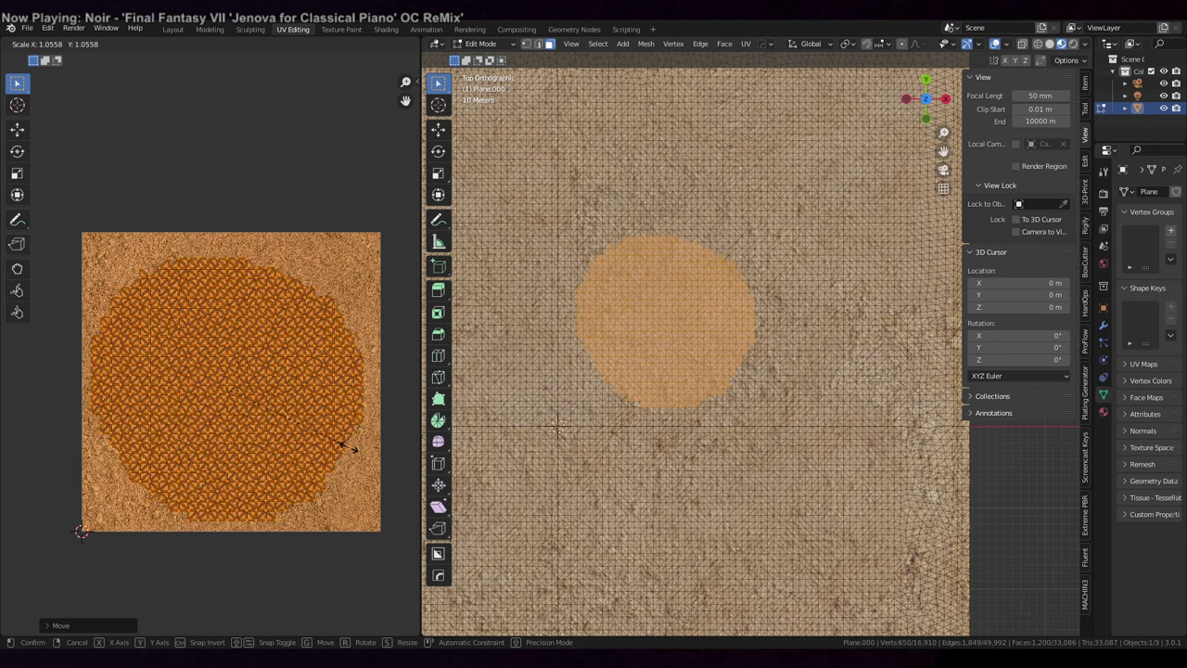
pyautogui.click(364, 437)
pyautogui.hotkey('alt', 'a')
pyautogui.scroll(-2, 871, 368)
pyautogui.keyDown('shift'); pyautogui.moveTo(520, 514); pyautogui.dragTo(622, 375, button='middle'); pyautogui.keyUp('shift')
pyautogui.press('Tab')
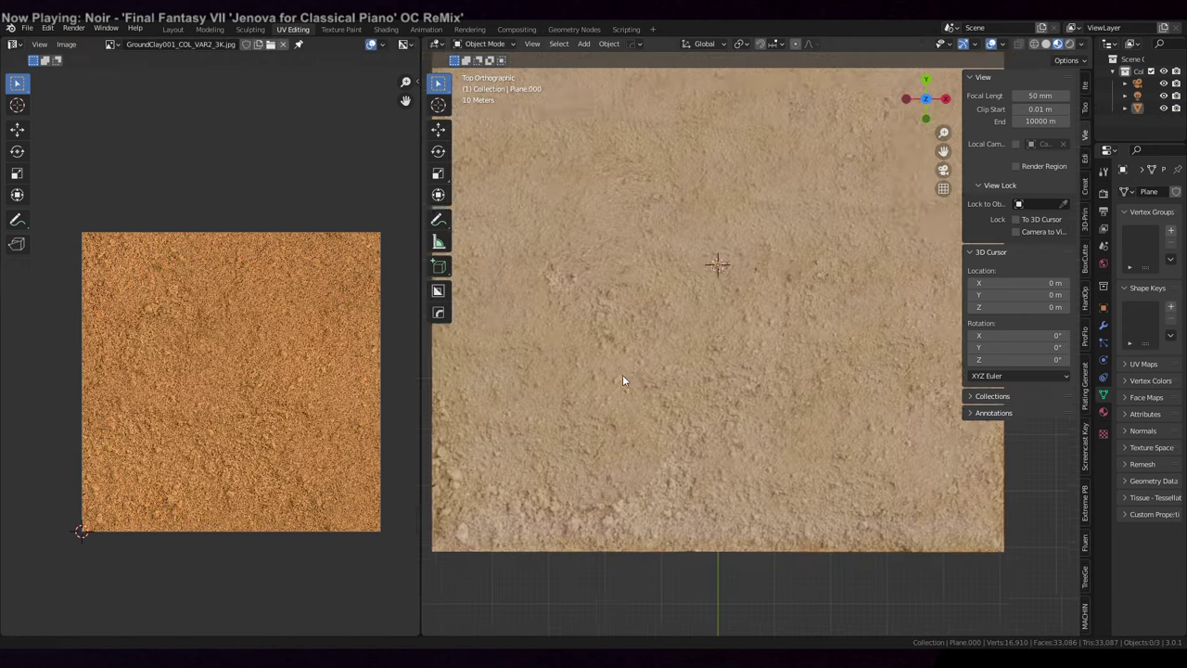
pyautogui.hotkey('ctrl', 'z')
pyautogui.hotkey('ctrl', 'z')
pyautogui.press('a')
pyautogui.press('c')
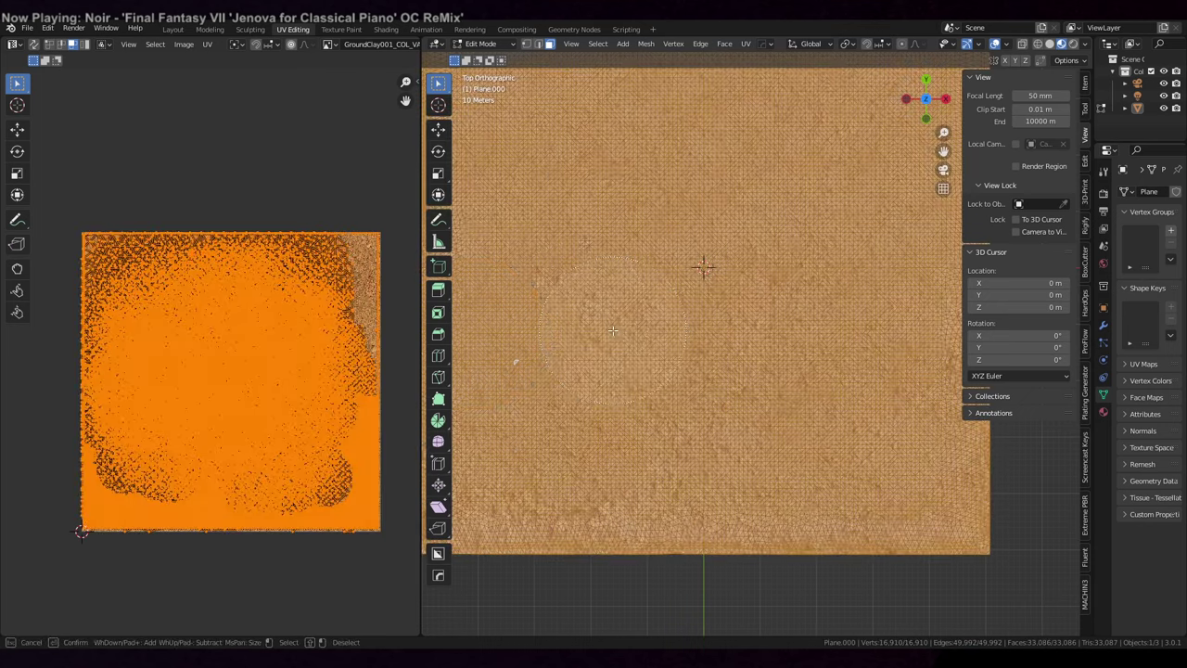
# - Clear the selection, circle-select a round face patch just lower left of the plane's centre, and project its UVs from view
pyautogui.hotkey('alt', 'a')
pyautogui.press('c')
pyautogui.click(578, 318)
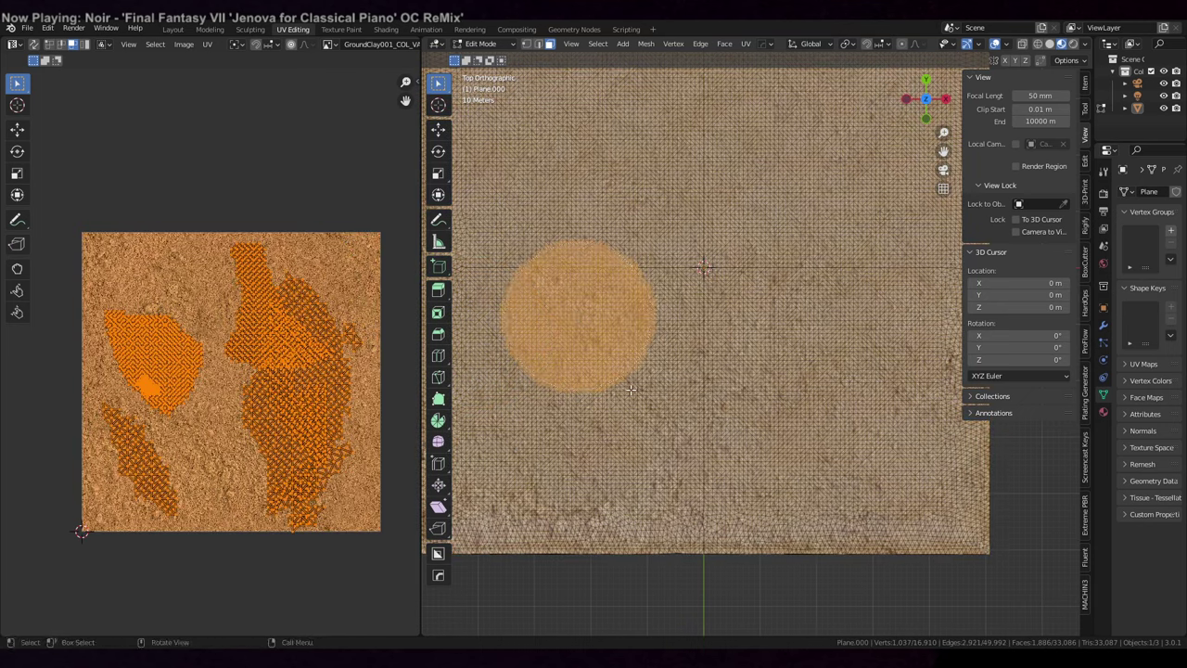
pyautogui.press('u')
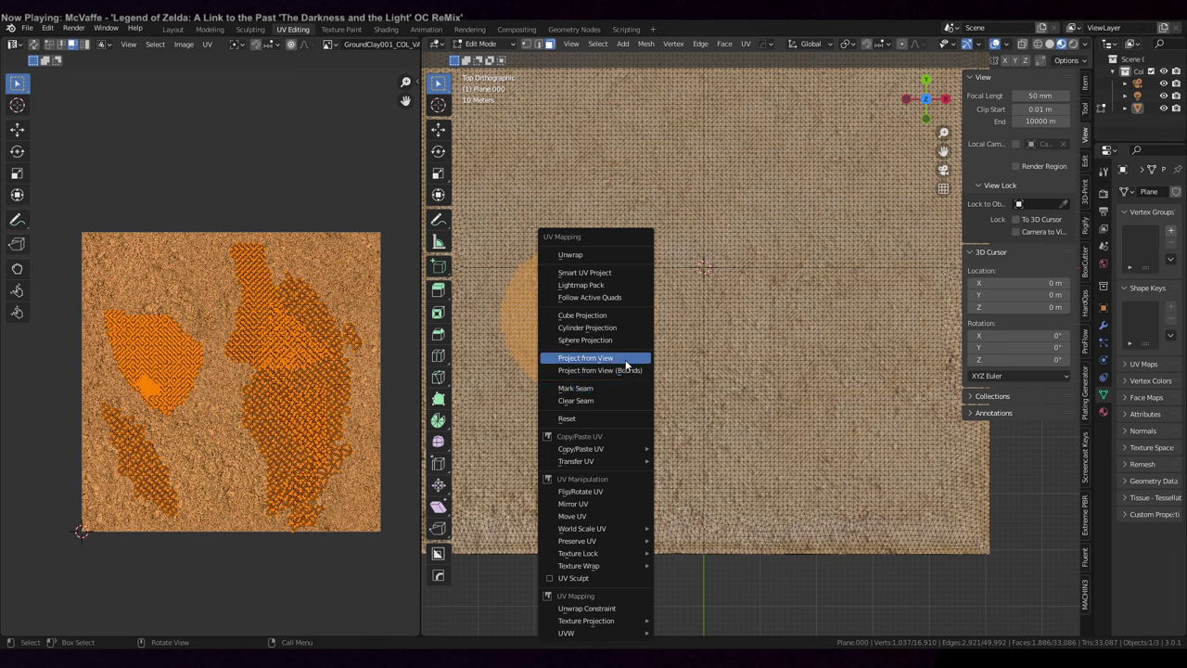
pyautogui.click(623, 358)
# - Enlarge the lower-left patch's circular UV island and centre it within the ground texture
pyautogui.press('s')
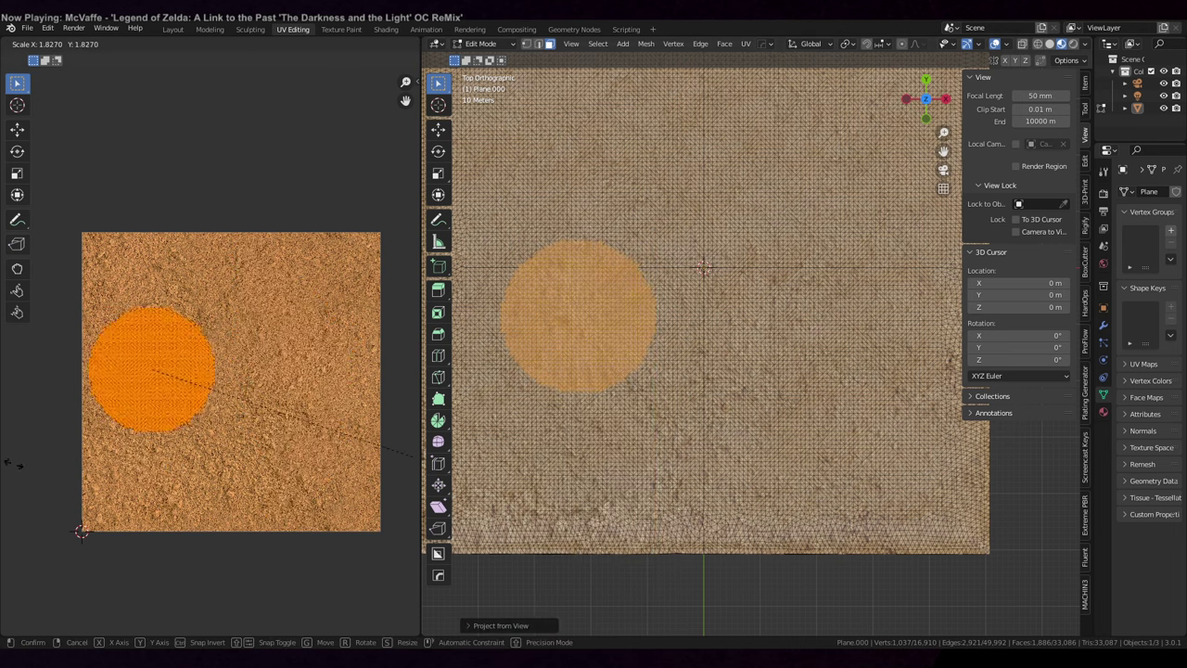
pyautogui.click(290, 585)
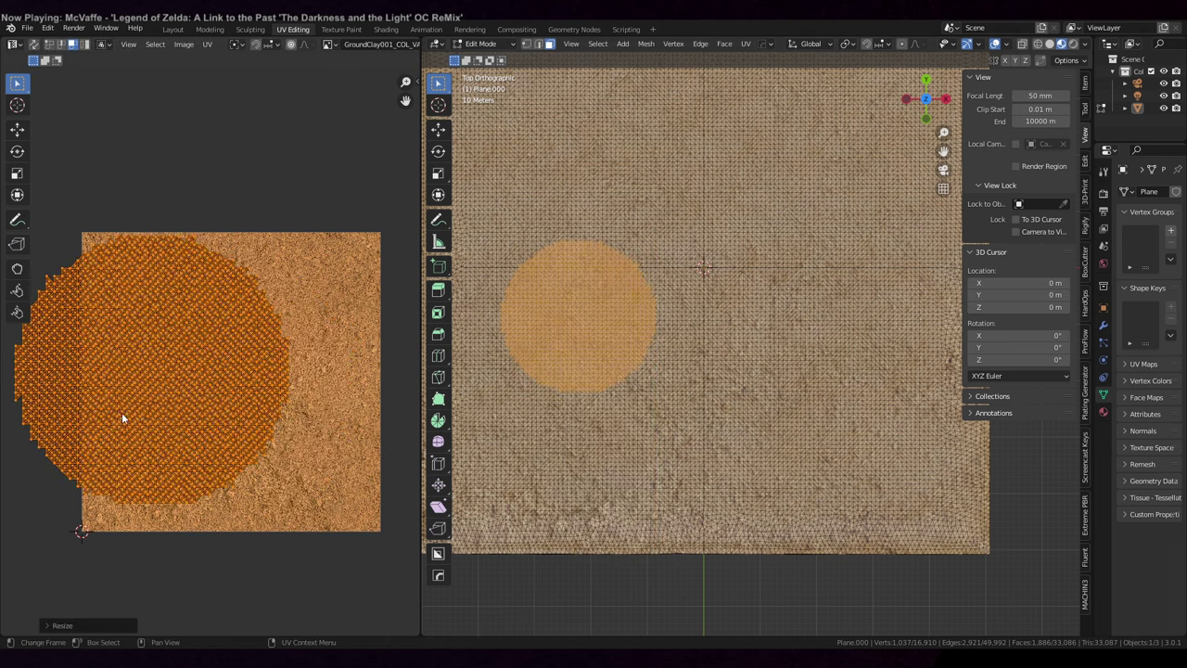
pyautogui.press('g')
pyautogui.click(161, 433)
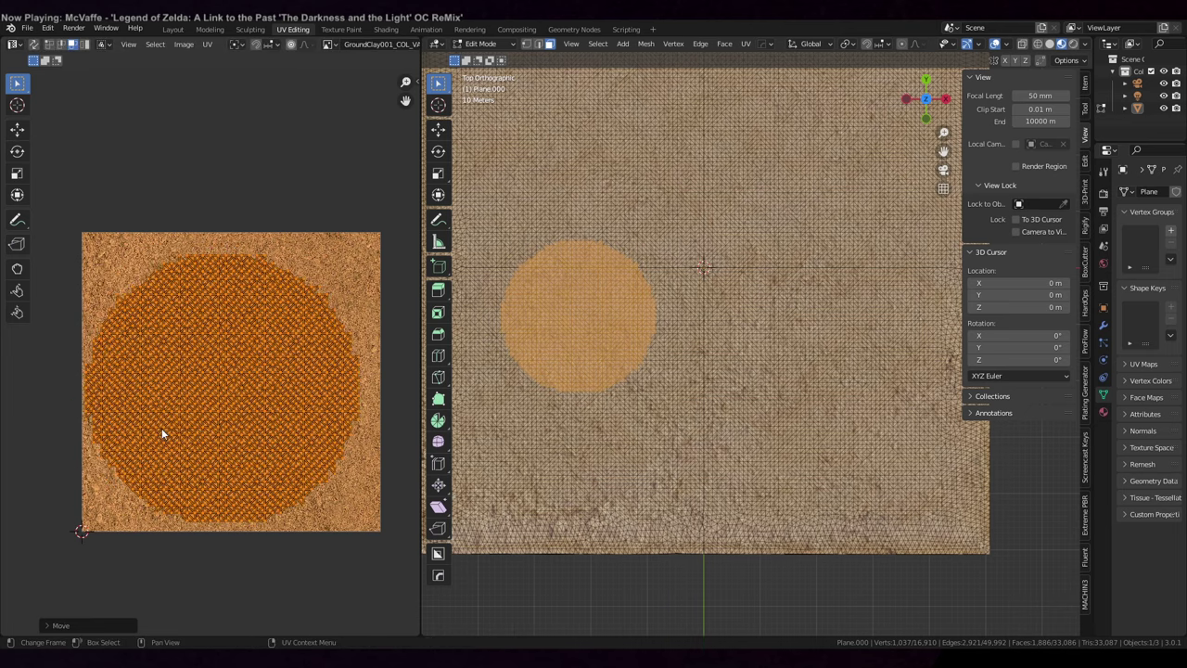
# - Return to Object Mode and examine the ground texture up close for visible seams and repetition
pyautogui.press('Tab')
pyautogui.press('a')
pyautogui.scroll(1, 751, 398)
pyautogui.keyDown('shift'); pyautogui.moveTo(804, 463); pyautogui.dragTo(723, 429, button='middle'); pyautogui.keyUp('shift')
pyautogui.scroll(-2, 740, 389)
pyautogui.scroll(2, 723, 427)
pyautogui.scroll(4, 724, 432)
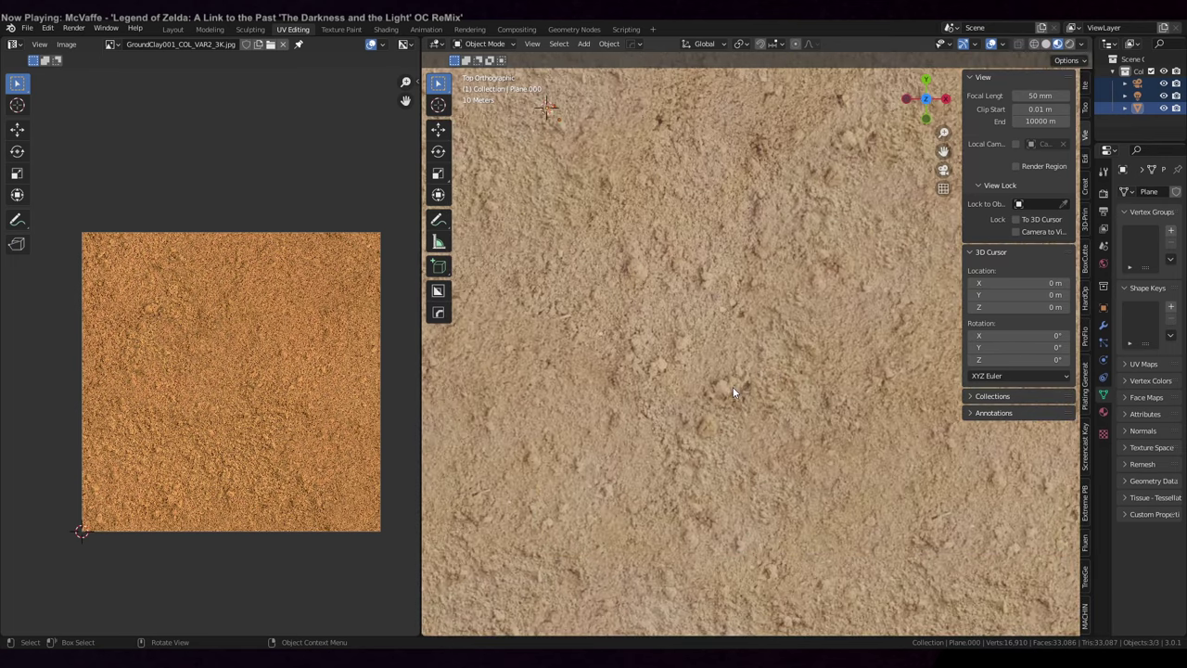
# - Inspect the whole ground plane from above and from several perspective angles for visible texture patches, and bring up its material properties
pyautogui.scroll(-5, 732, 386)
pyautogui.scroll(3, 723, 371)
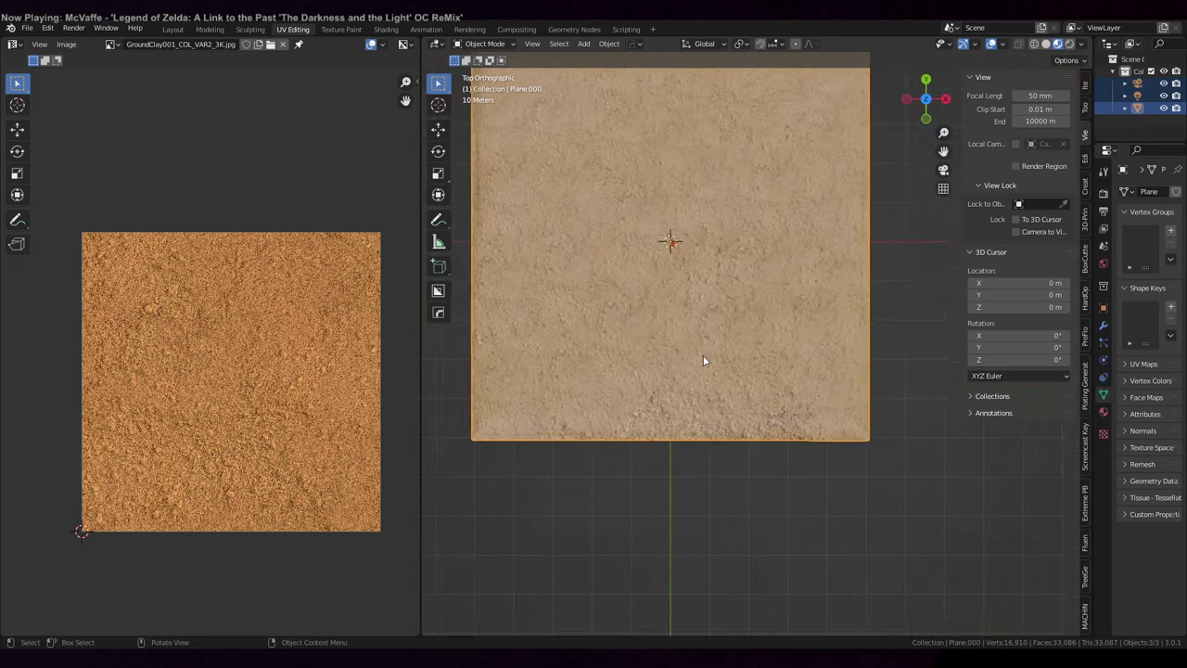
pyautogui.press('Tab')
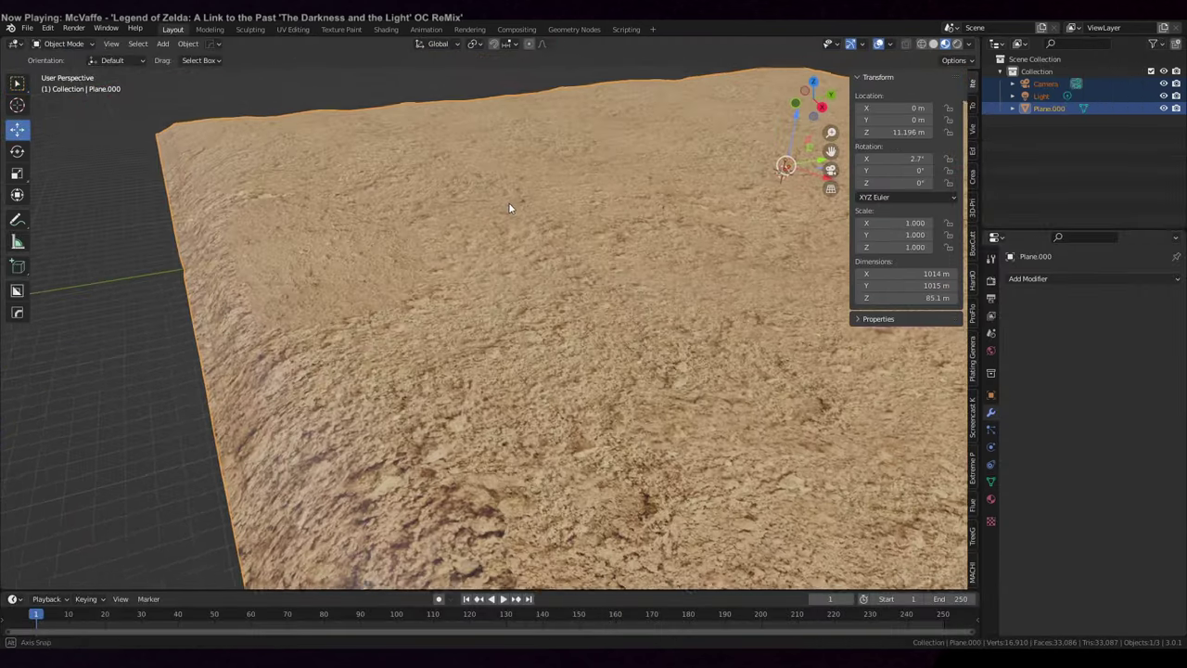
pyautogui.scroll(-3, 508, 206)
pyautogui.keyDown('shift'); pyautogui.moveTo(525, 231); pyautogui.dragTo(472, 220, button='middle'); pyautogui.keyUp('shift')
pyautogui.scroll(3, 473, 221)
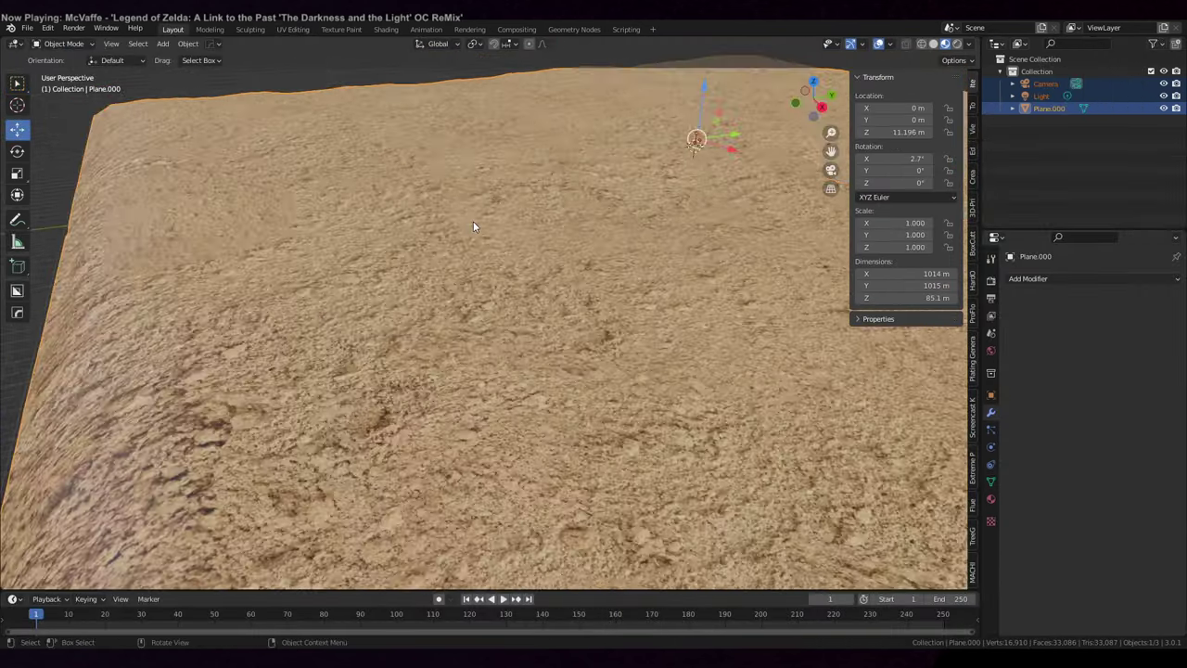
pyautogui.scroll(-5, 473, 225)
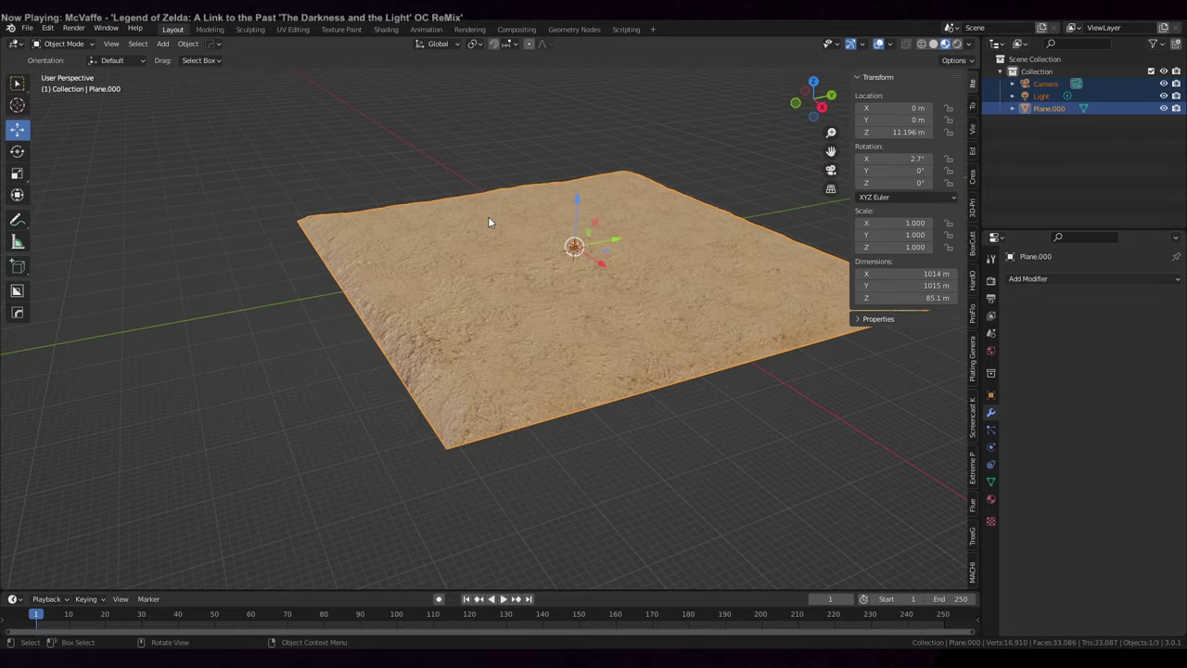
pyautogui.moveTo(488, 222); pyautogui.dragTo(575, 271, button='middle')
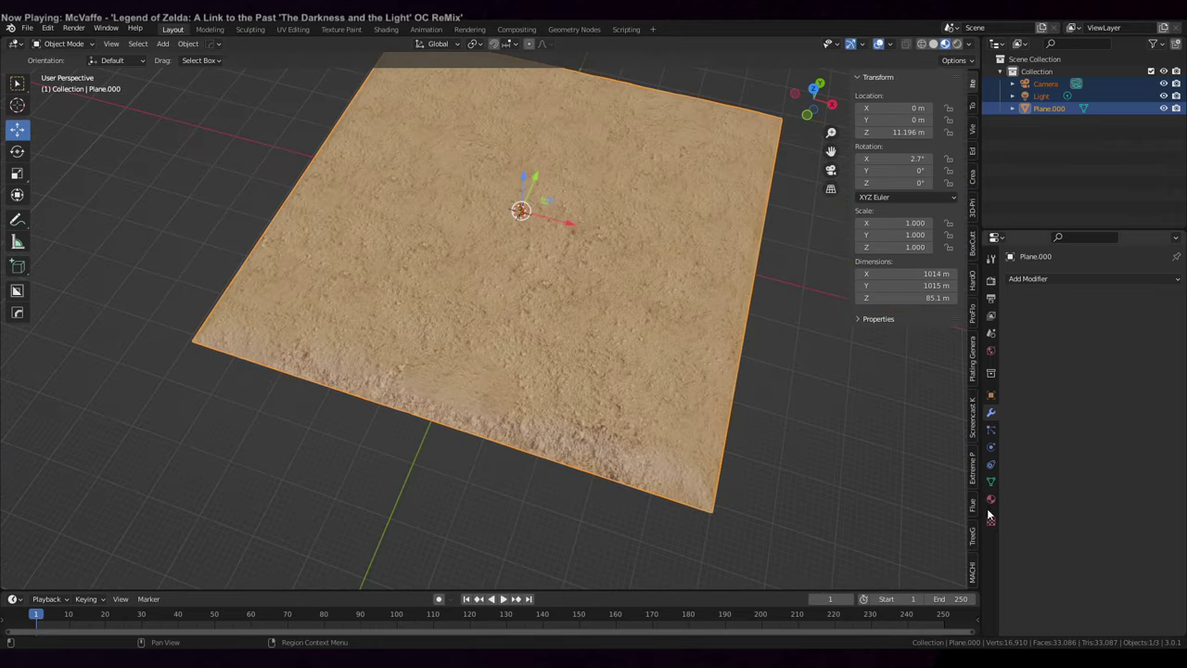
pyautogui.moveTo(640, 398); pyautogui.dragTo(677, 381, button='middle')
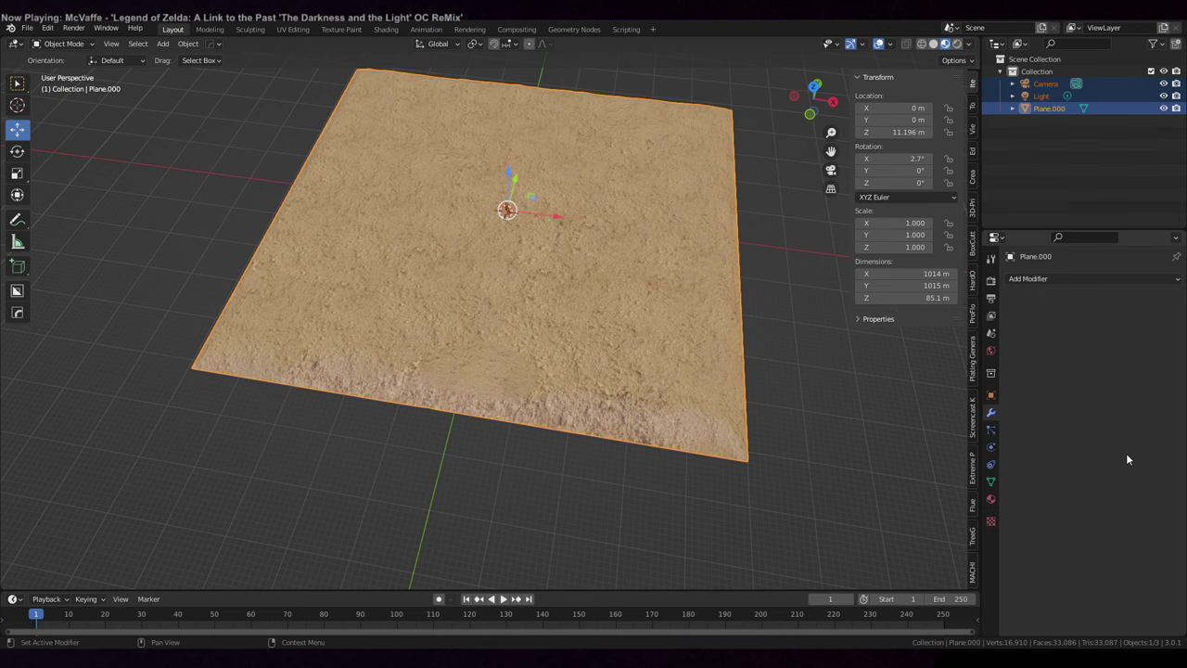
pyautogui.click(990, 500)
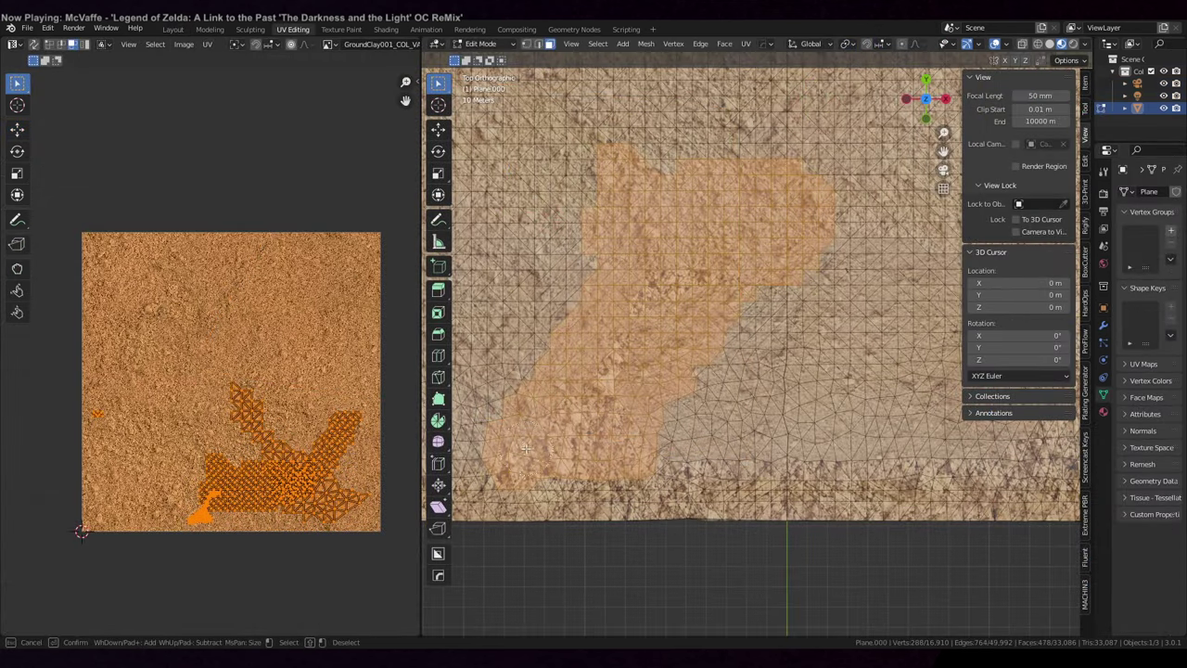
# - Project the UVs of the selected irregular diagonal face patch near the plane's lower edge from the top view
pyautogui.scroll(-3, 673, 336)
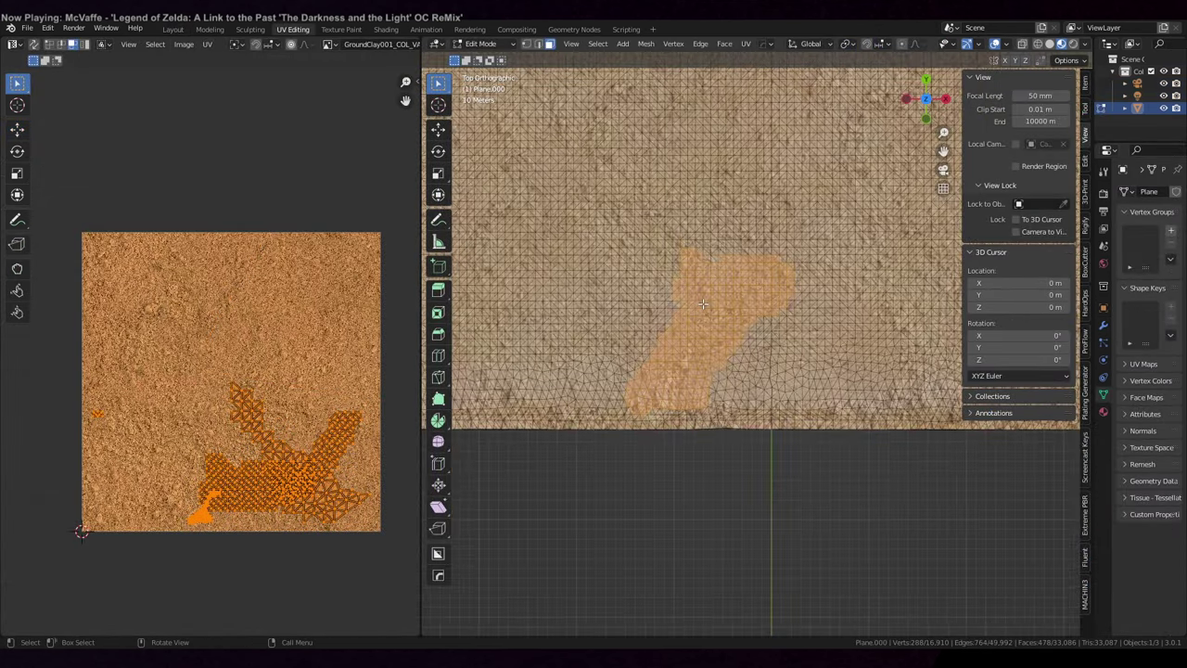
pyautogui.press('u')
pyautogui.click(703, 309)
# - Enlarge the diagonal patch's UV island to span most of the ground texture and shift it within the texture's bounds
pyautogui.press('s')
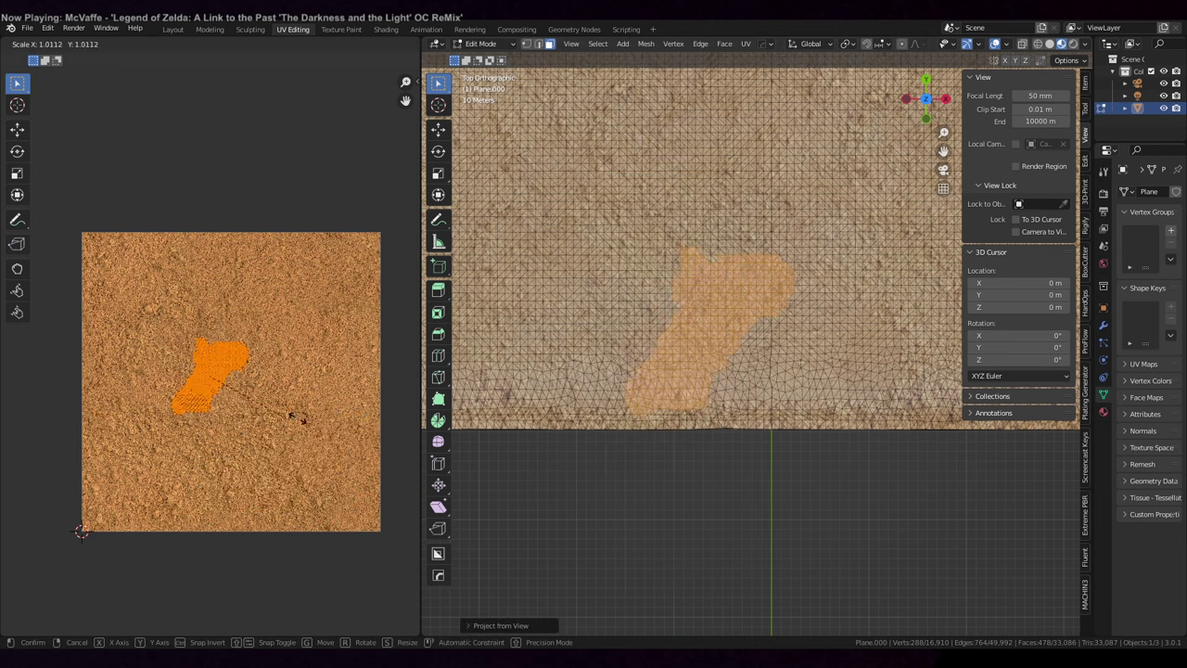
pyautogui.click(25, 445)
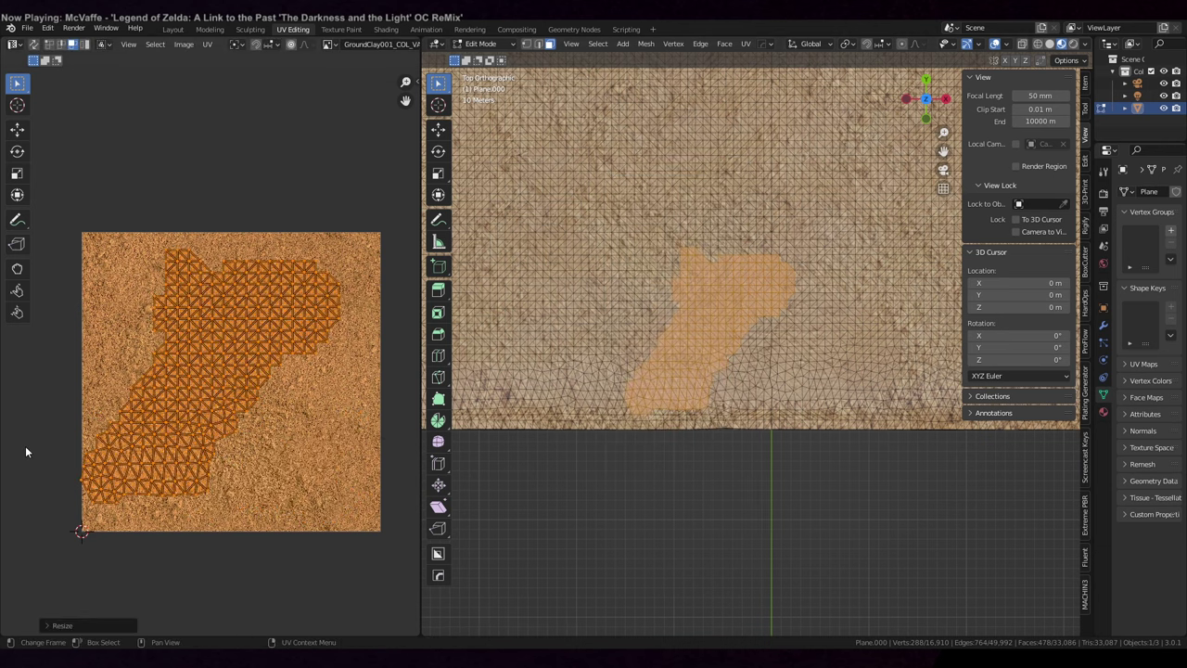
pyautogui.press('r')
pyautogui.click(176, 410)
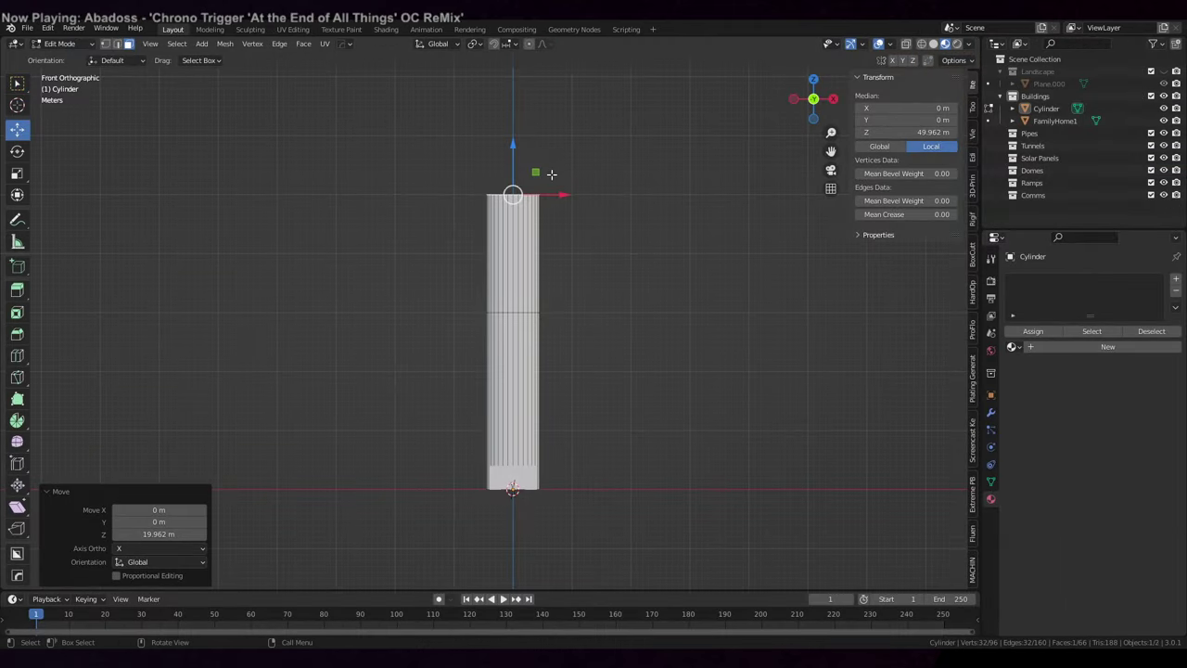
pyautogui.scroll(3, 550, 173)
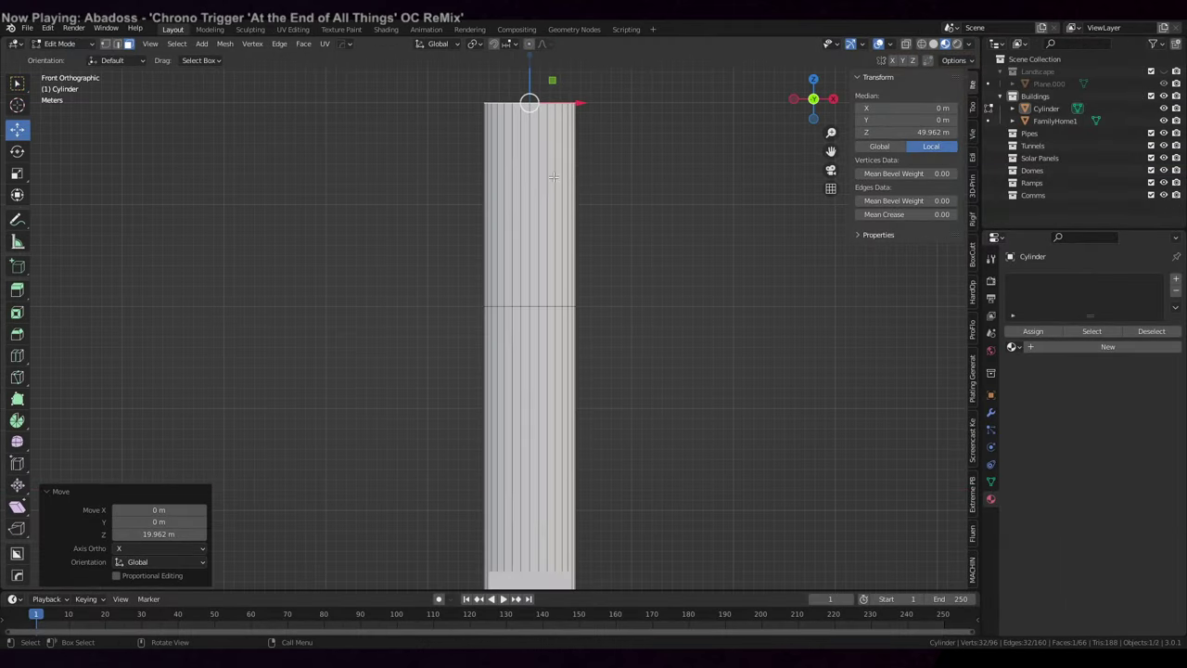
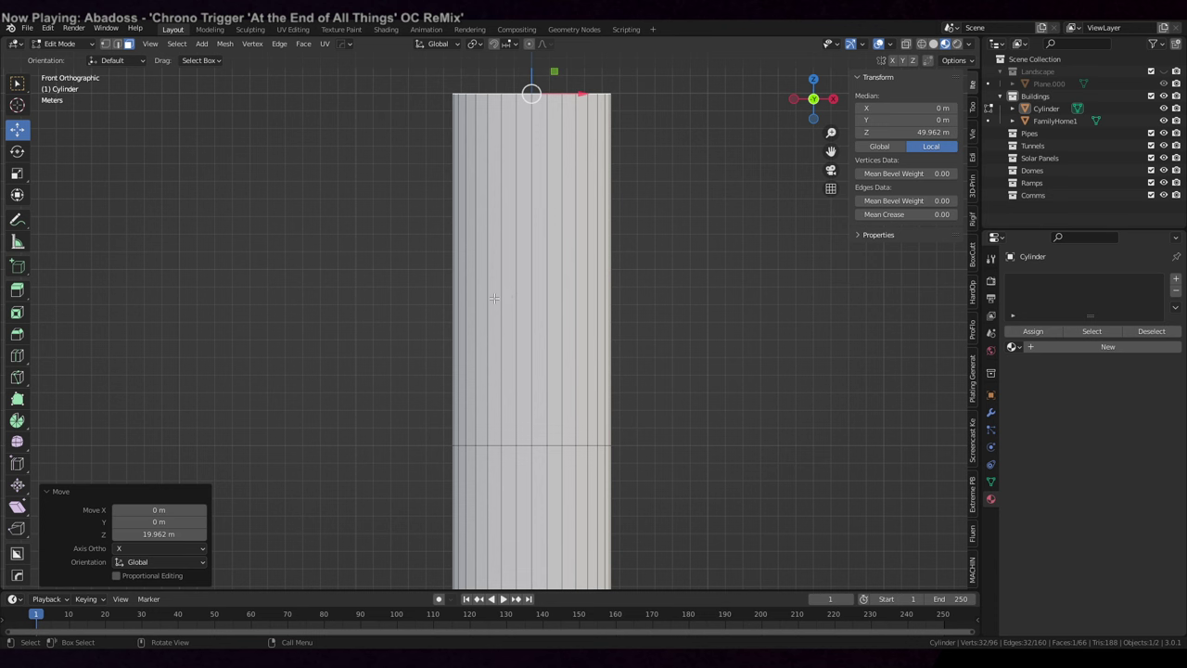
# - Add horizontal loop cuts halfway between existing loops to subdivide the cylinder's upper section into progressively finer rows
pyautogui.click(17, 355)
pyautogui.click(455, 269)
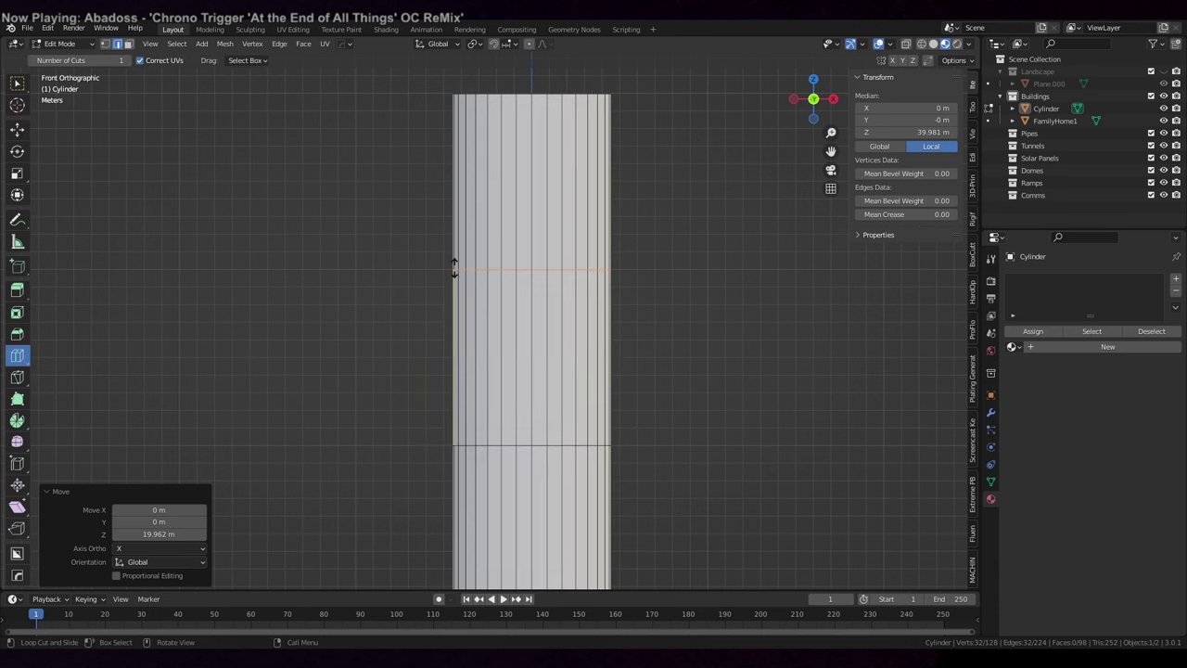
pyautogui.click(477, 181)
pyautogui.click(479, 313)
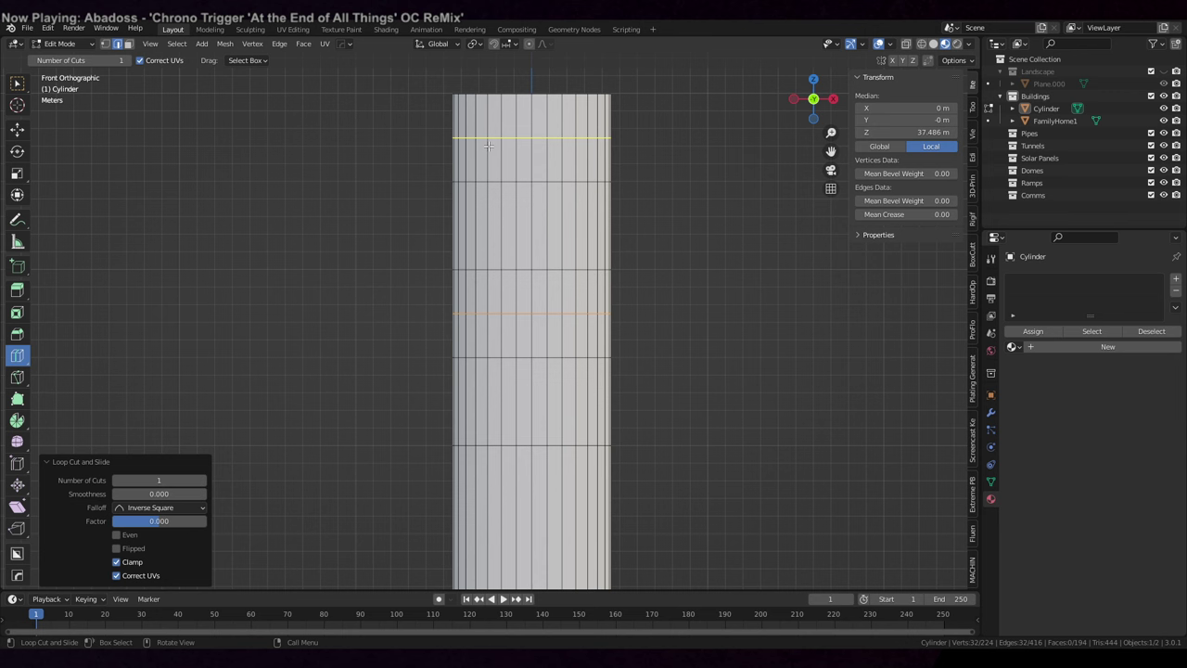
pyautogui.click(480, 137)
pyautogui.click(481, 227)
pyautogui.click(487, 382)
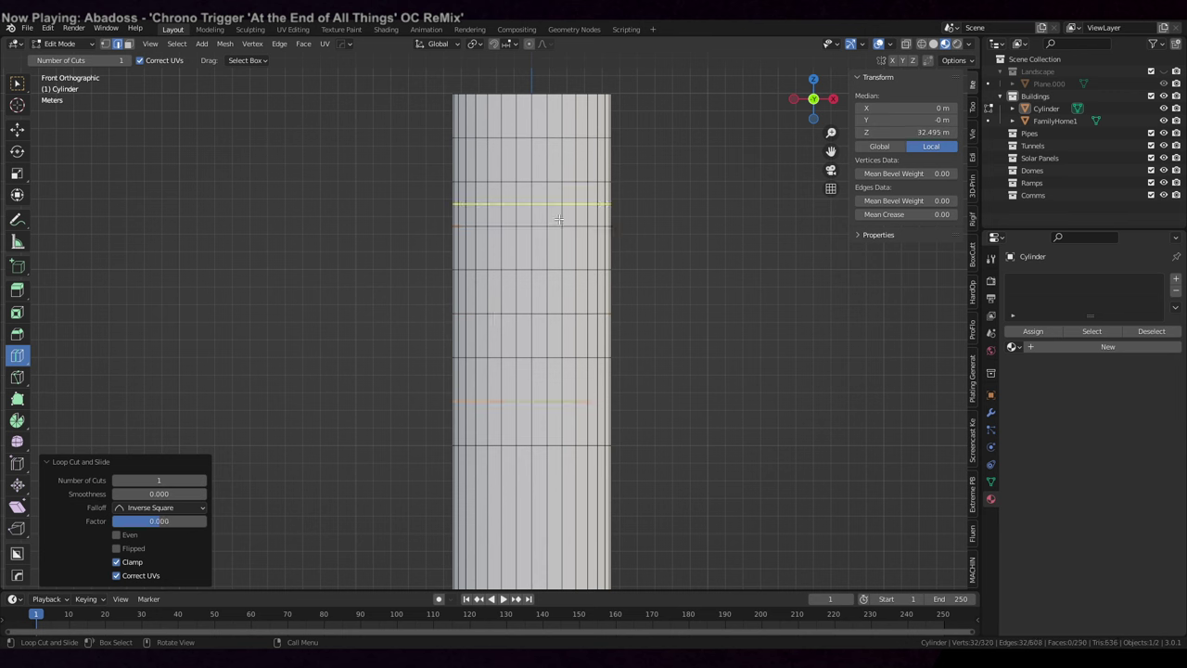
pyautogui.click(510, 160)
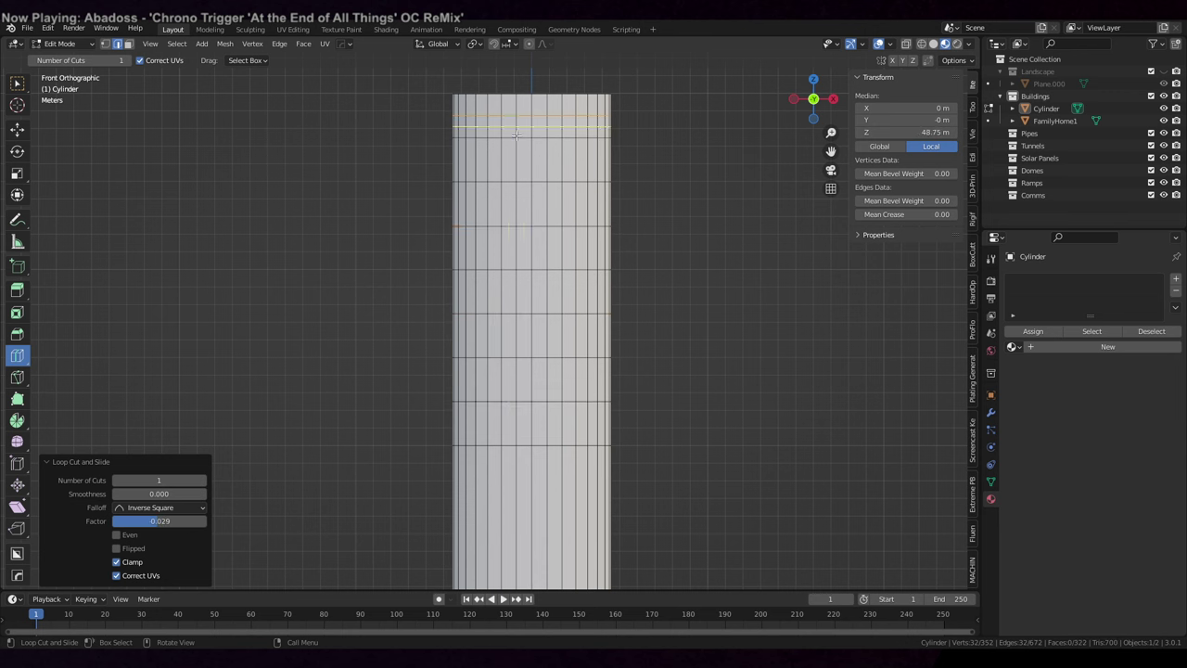
pyautogui.click(510, 204)
pyautogui.click(506, 248)
pyautogui.click(507, 290)
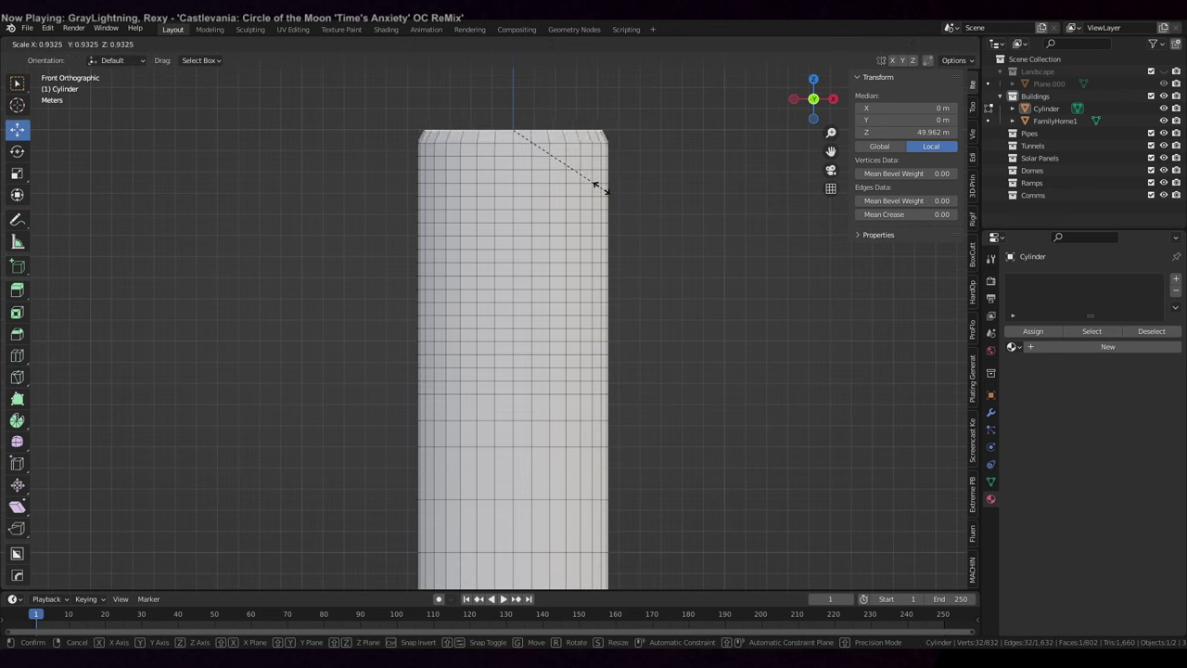
# - Scale the cylinder's top face to about 0.05 with smooth proportional editing at a size of about 11.92, tapering the upper section into a nose
pyautogui.rightClick(590, 175)
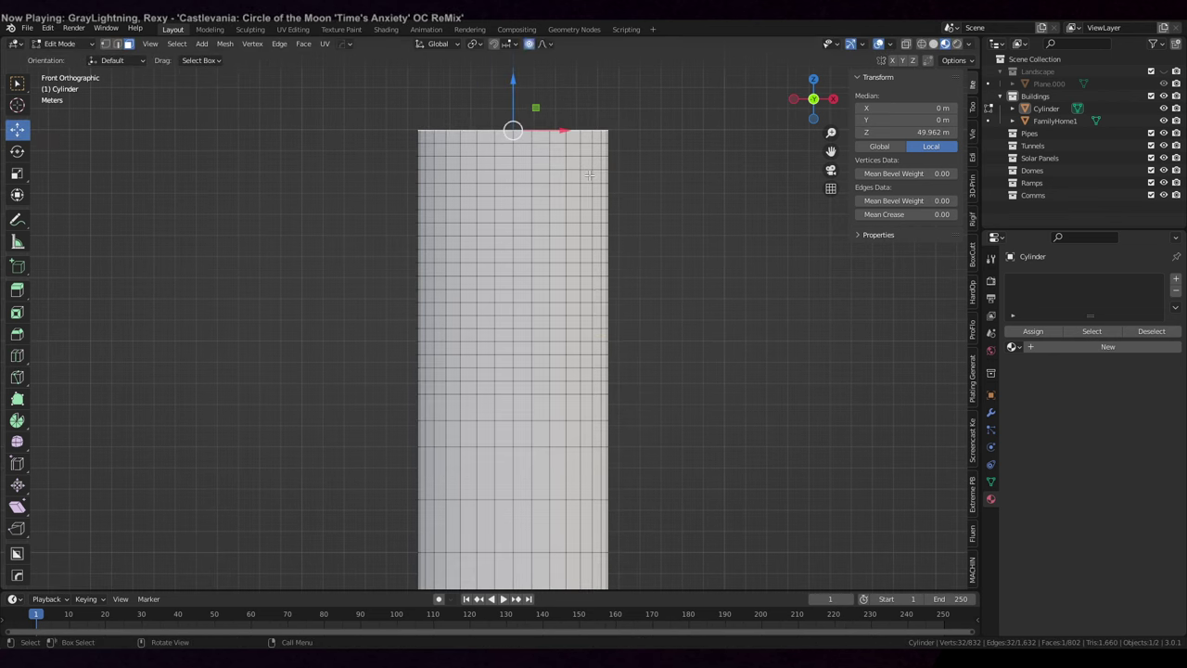
pyautogui.press('s')
pyautogui.scroll(-6, 598, 202)
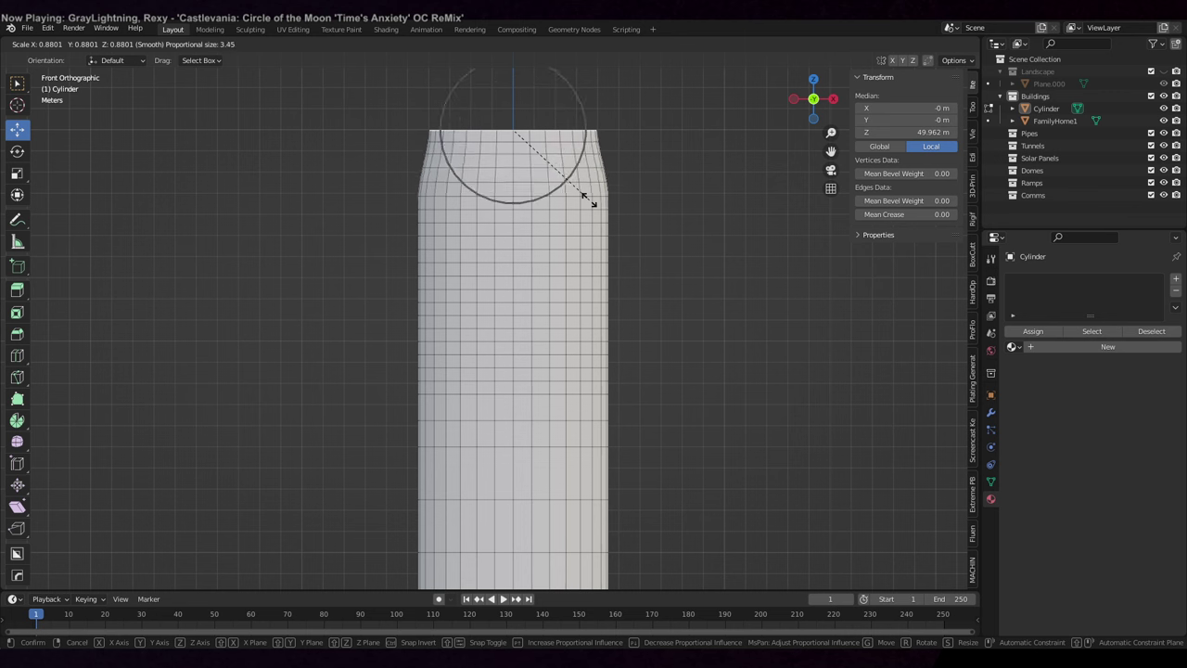
pyautogui.scroll(-9, 587, 198)
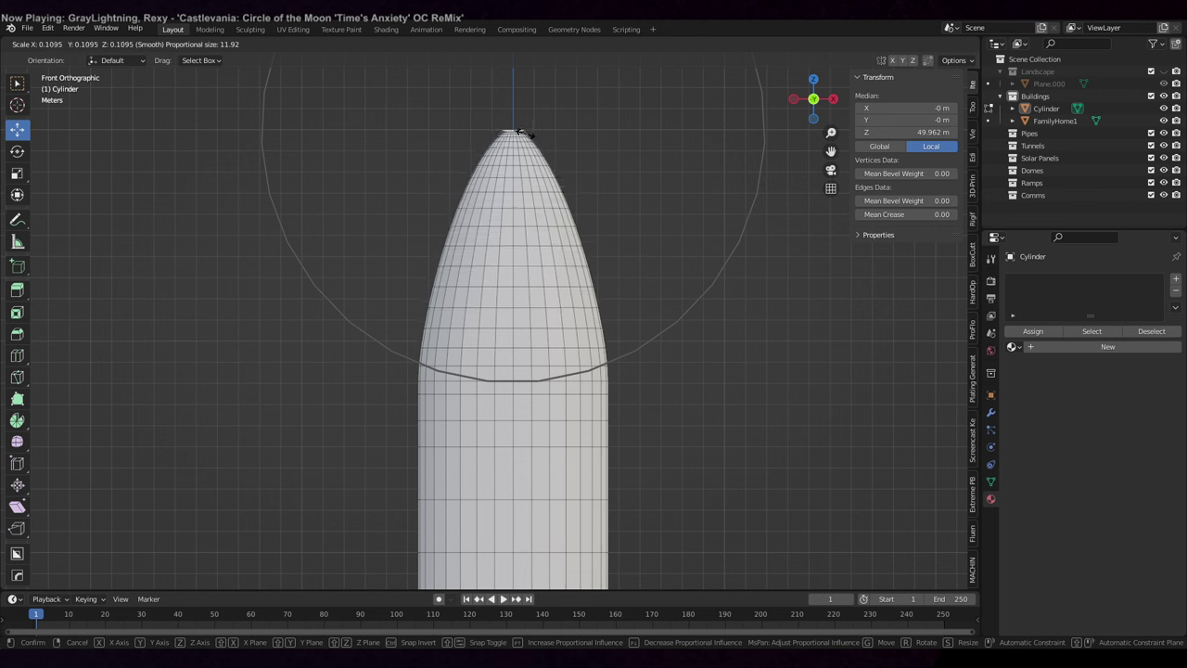
pyautogui.scroll(-1, 519, 131)
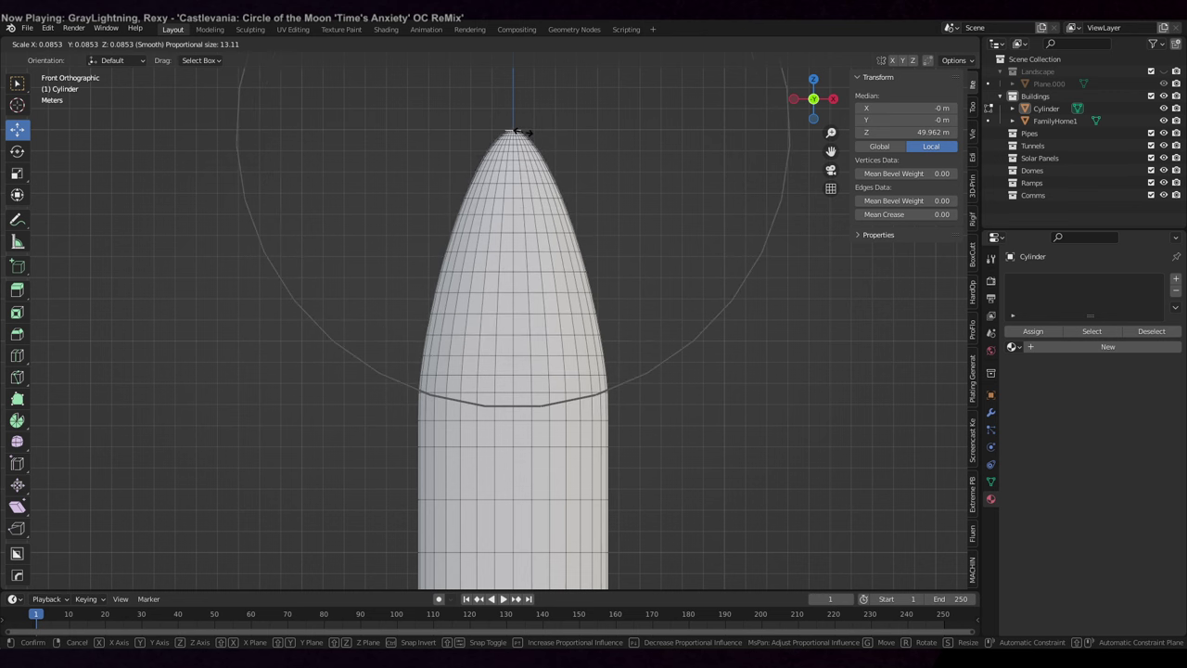
pyautogui.scroll(1, 519, 131)
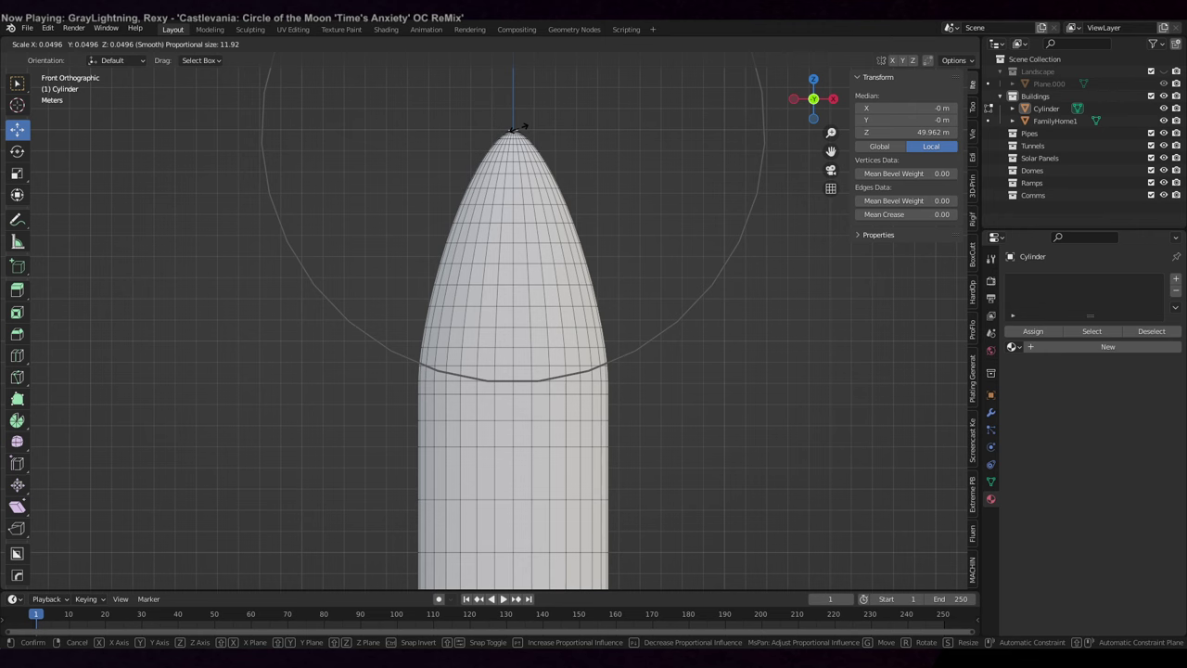
pyautogui.click(519, 126)
# - Narrow the nose tip by scaling the top face to about 0.801 with smooth proportional editing at a size of 1.000
pyautogui.moveTo(519, 127); pyautogui.dragTo(531, 251, button='middle')
pyautogui.scroll(-6, 531, 251)
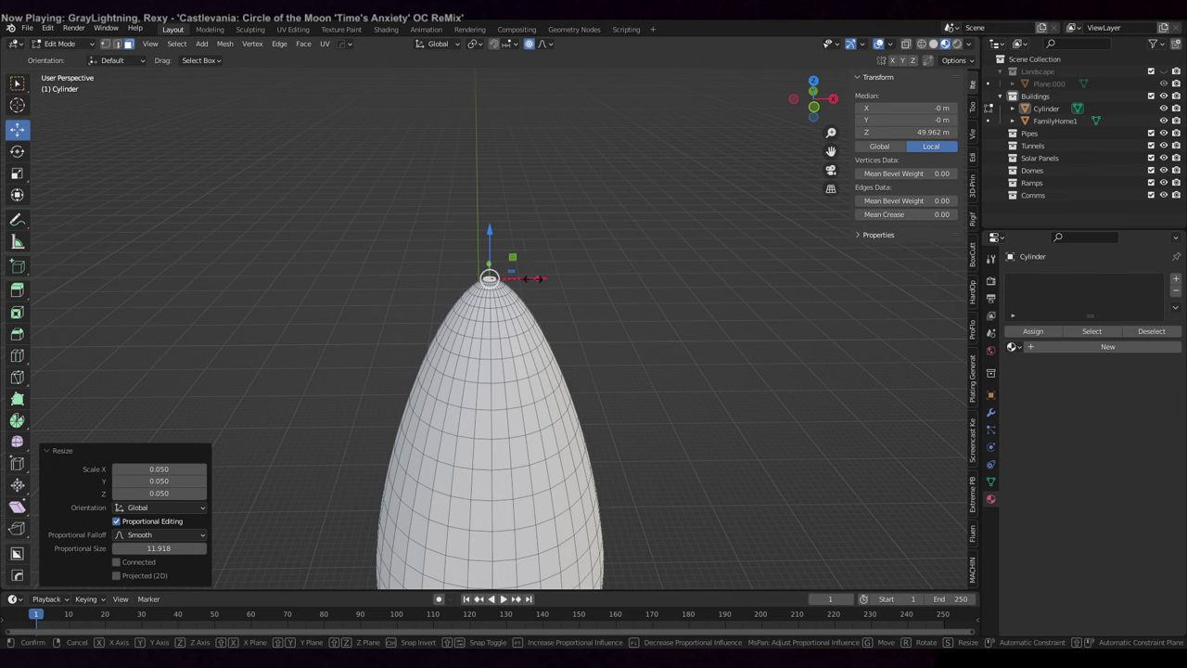
pyautogui.press('s')
pyautogui.scroll(20, 532, 279)
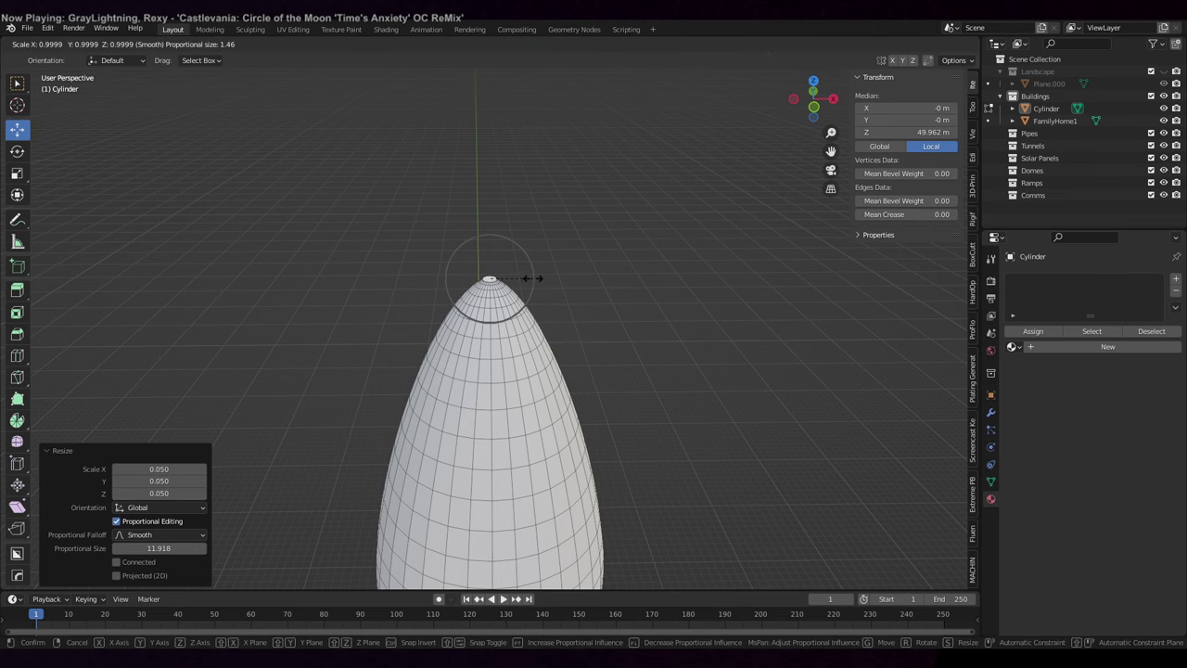
pyautogui.click(531, 278)
pyautogui.scroll(8, 531, 277)
pyautogui.scroll(-5, 531, 245)
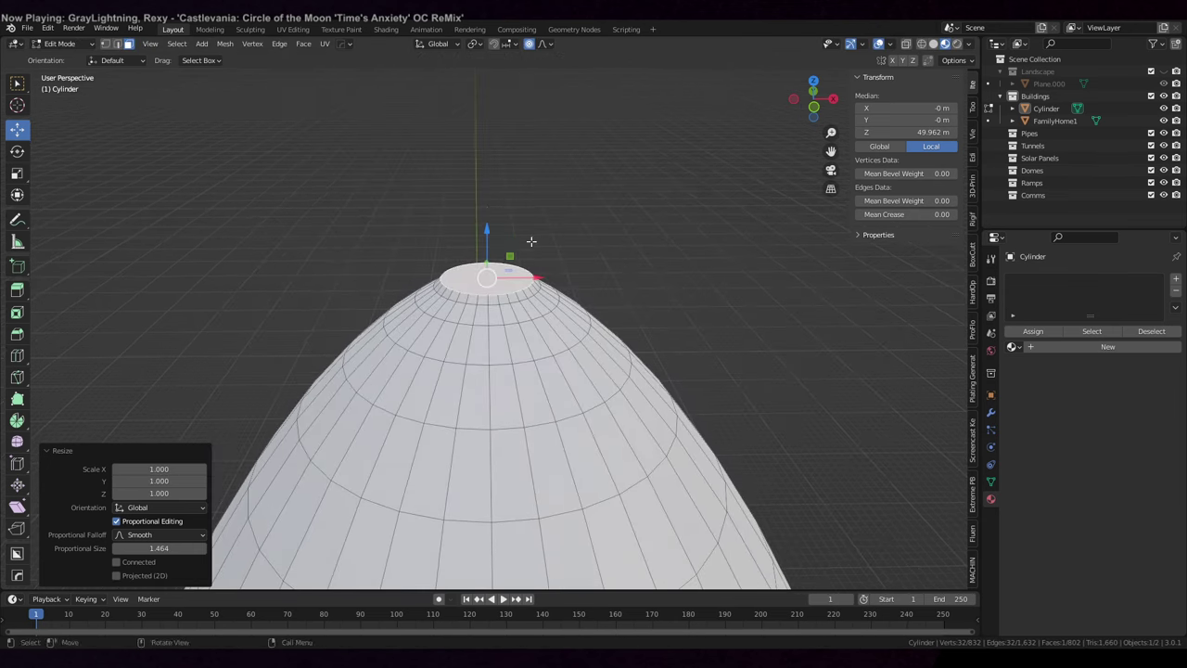
pyautogui.press('s')
pyautogui.scroll(4, 529, 234)
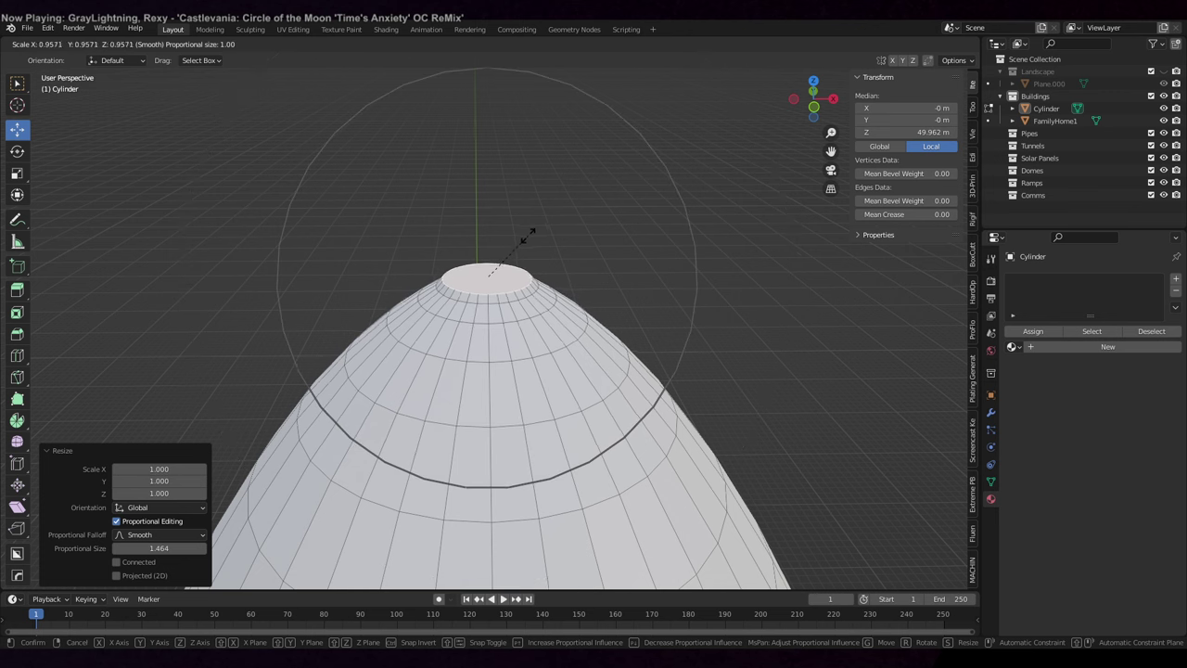
pyautogui.click(522, 244)
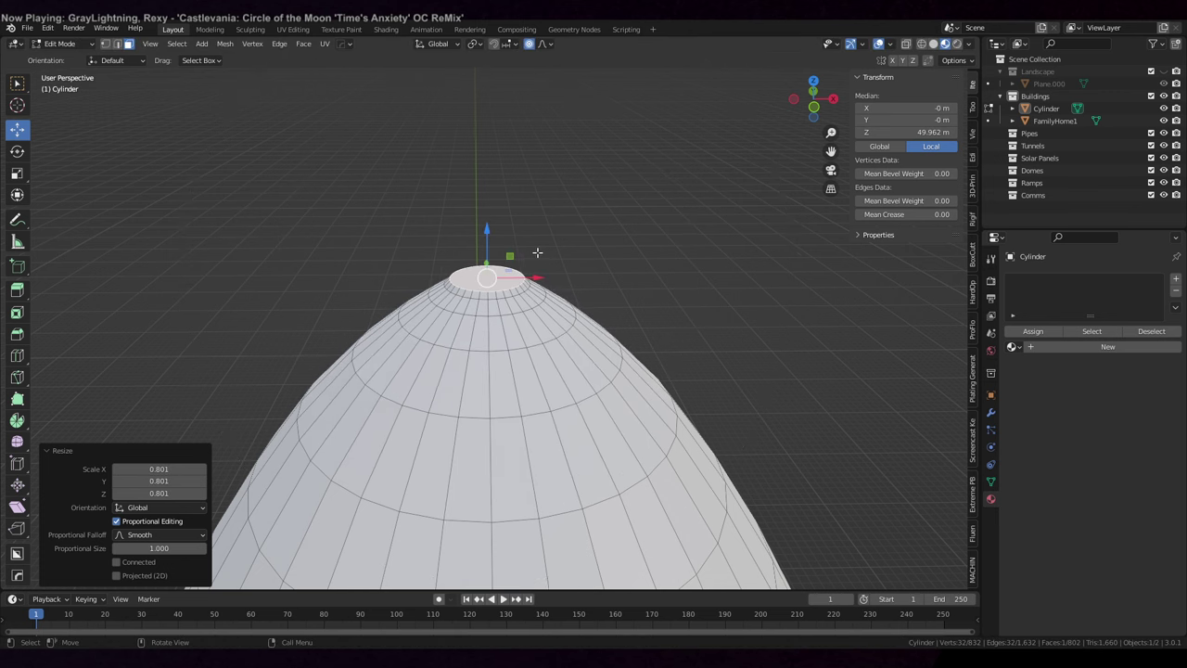
# - Shrink only the nose's top face to about 0.61, without proportional editing
pyautogui.press('s')
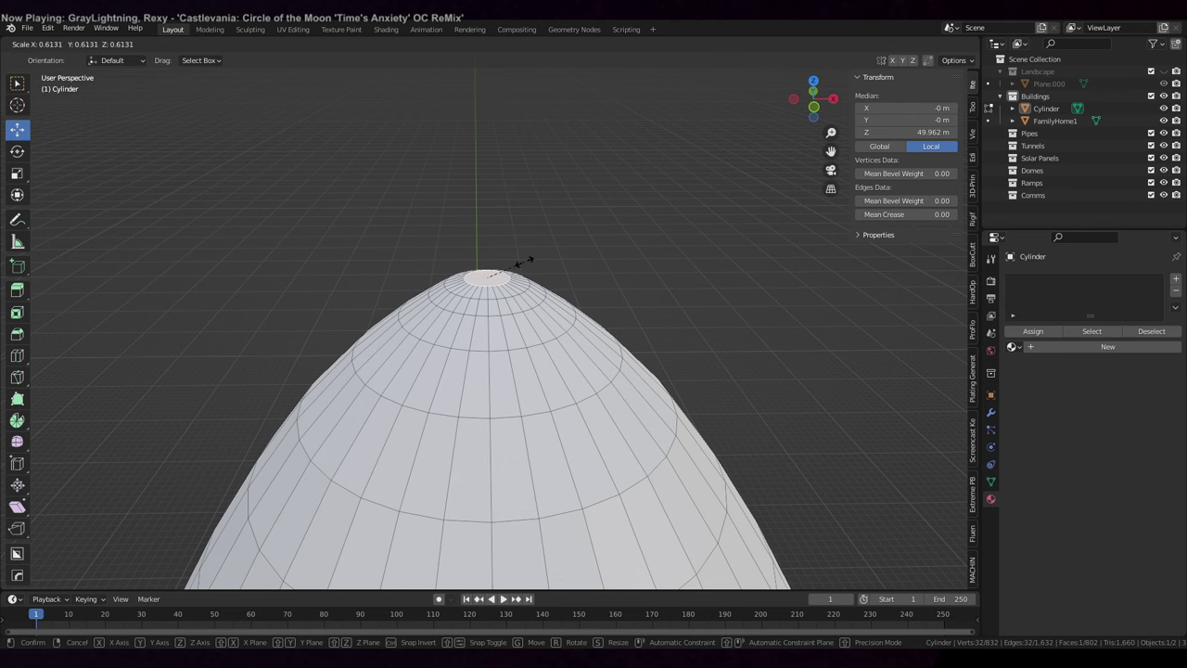
pyautogui.click(522, 262)
pyautogui.scroll(-3, 519, 296)
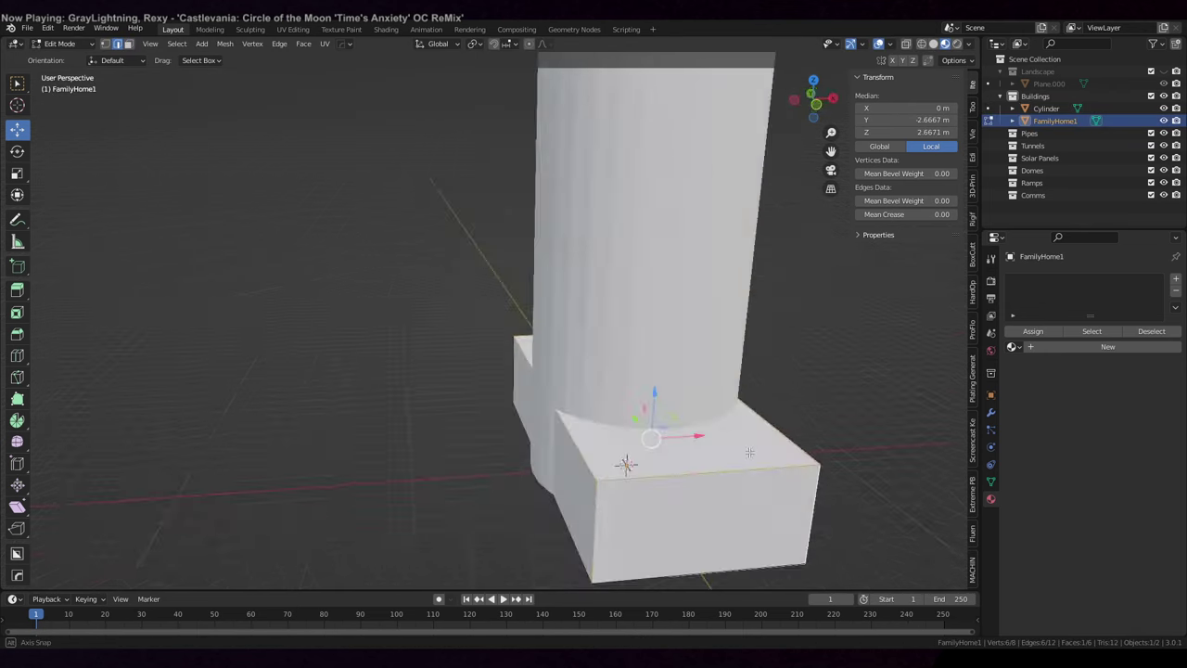
# - Select the FamilyHome1 block's top and vertical corner edges and bevel them with 11 segments and a width of about 1.7 m
pyautogui.keyDown('shift'); pyautogui.moveTo(661, 445); pyautogui.dragTo(435, 353); pyautogui.keyUp('shift')
pyautogui.keyDown('shift'); pyautogui.moveTo(435, 352); pyautogui.dragTo(362, 330, button='middle'); pyautogui.keyUp('shift')
pyautogui.keyDown('shift'); pyautogui.click(628, 378); pyautogui.keyUp('shift')
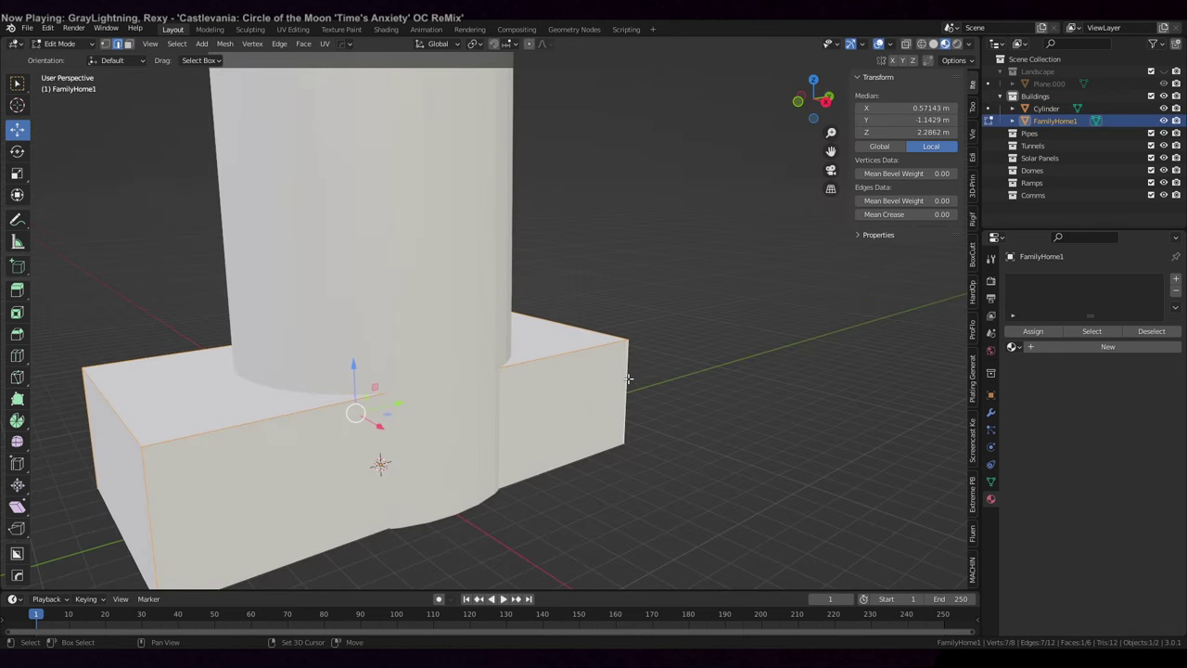
pyautogui.moveTo(729, 384); pyautogui.dragTo(628, 389, button='middle')
pyautogui.press('a')
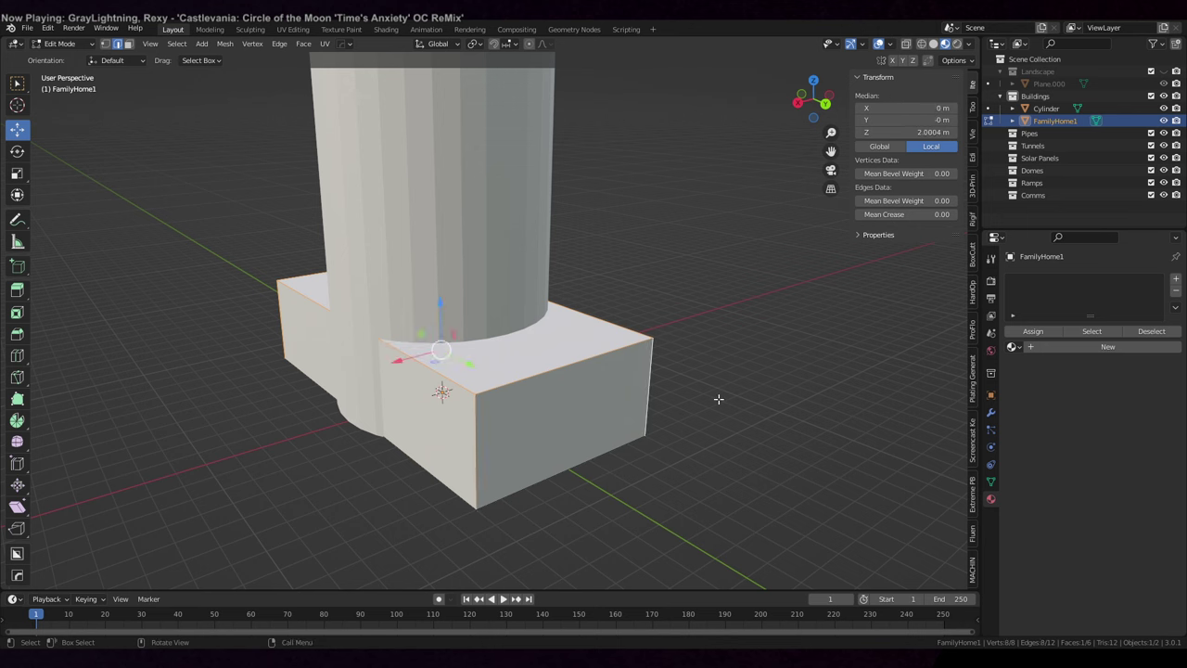
pyautogui.hotkey('ctrl', 'b')
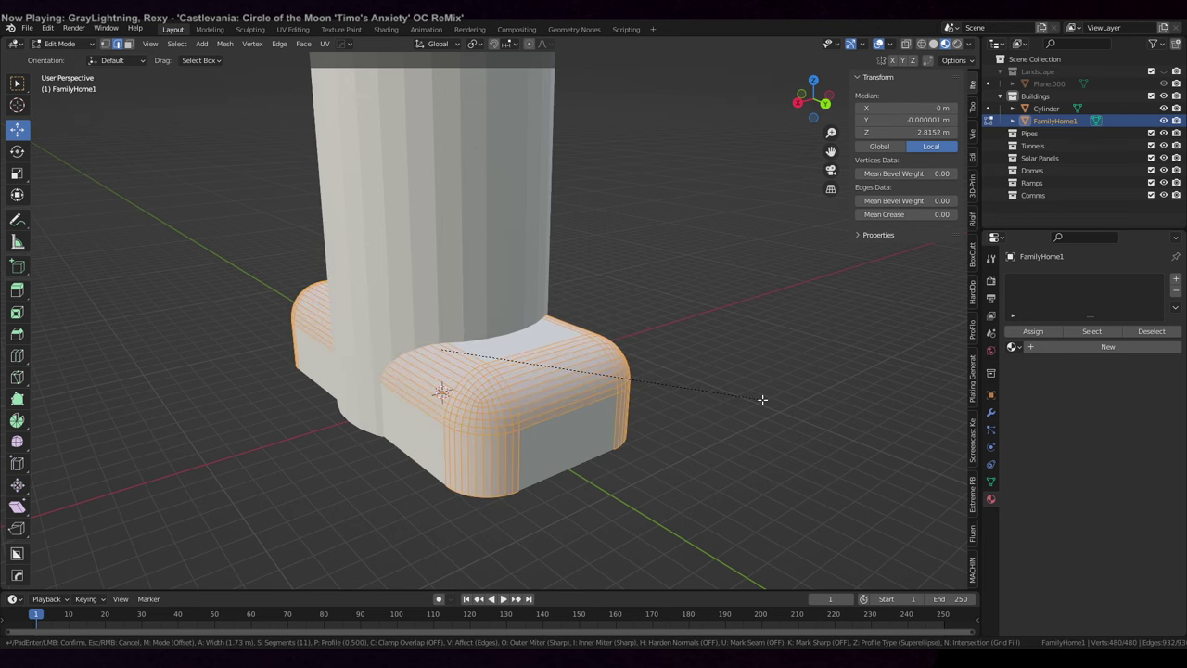
pyautogui.click(753, 402)
# - Return to Object Mode and shade the FamilyHome1 block smooth
pyautogui.moveTo(497, 416); pyautogui.dragTo(746, 358, button='middle')
pyautogui.scroll(1, 769, 321)
pyautogui.scroll(-3, 779, 342)
pyautogui.press('Tab')
pyautogui.rightClick(710, 372)
pyautogui.click(711, 367)
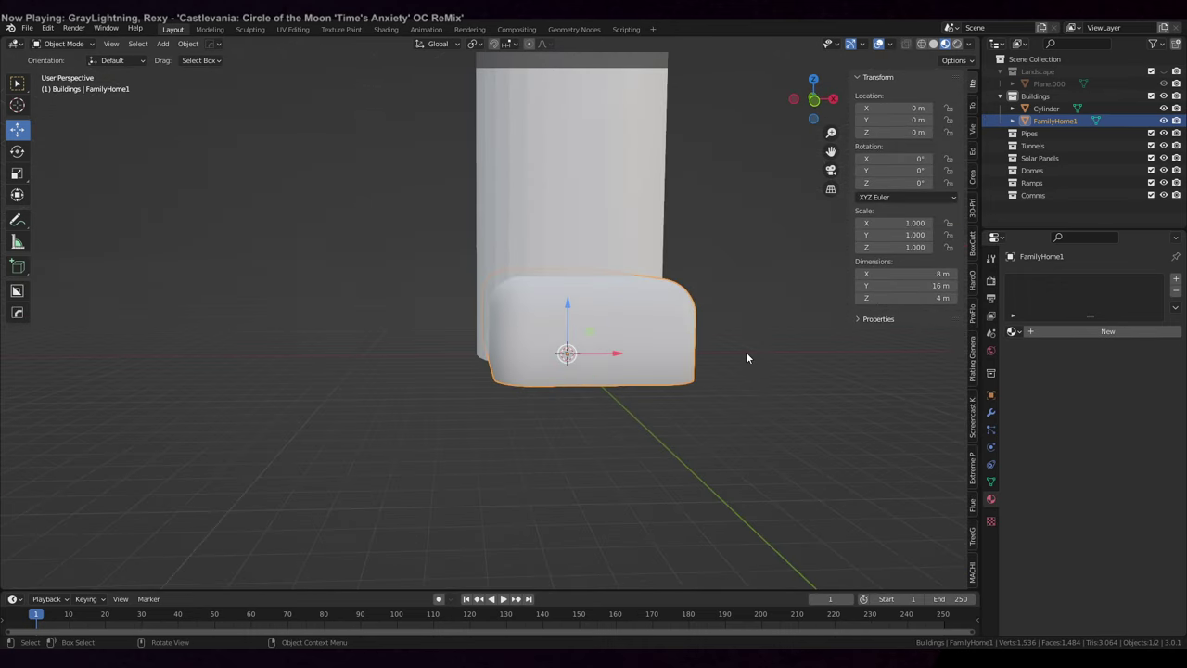
# - Unwrap the whole FamilyHome1 mesh with Smart UV Project in the UV Editing workspace and return to Object Mode
pyautogui.click(683, 344)
pyautogui.click(675, 344)
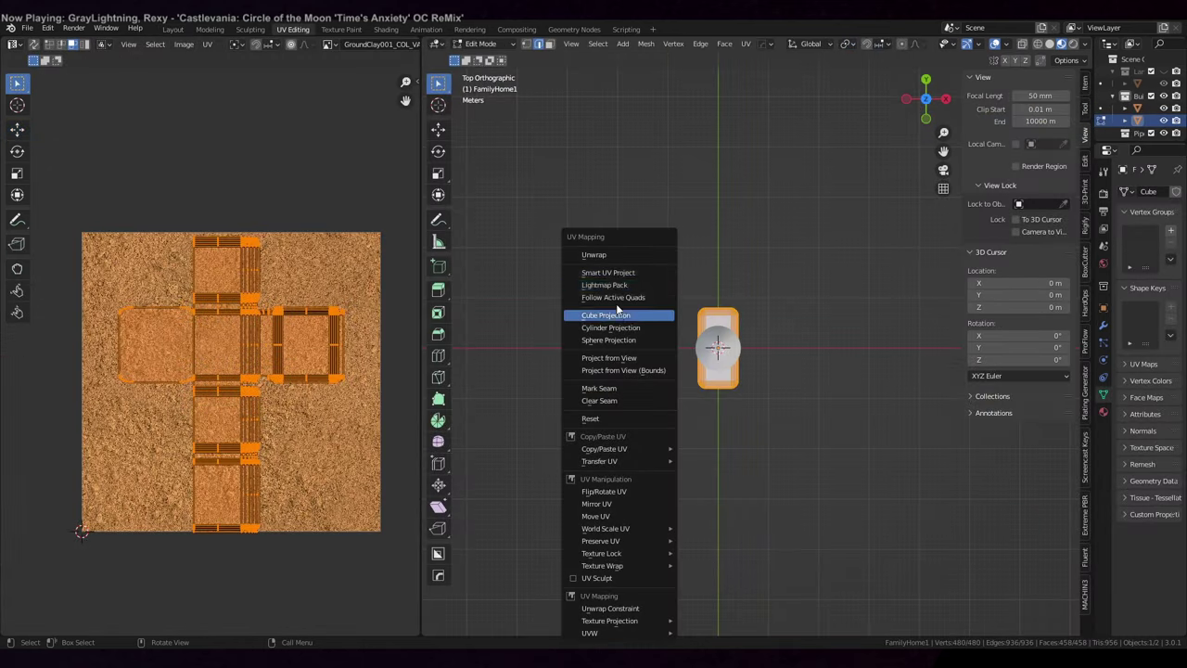
pyautogui.click(622, 268)
pyautogui.click(587, 371)
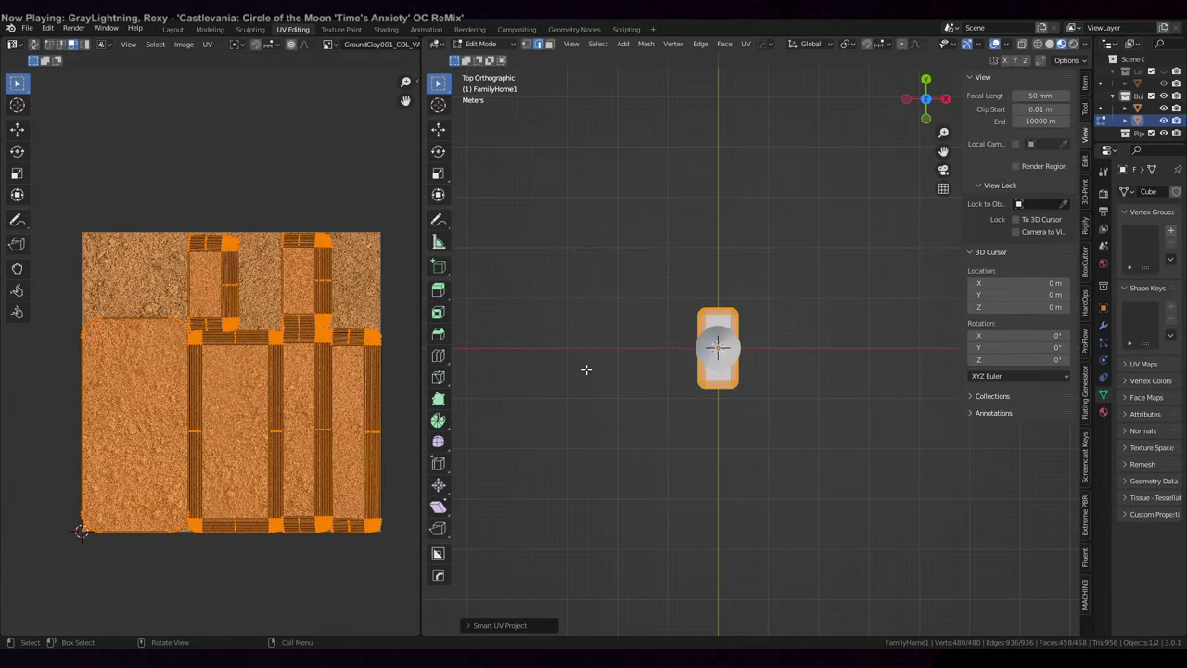
pyautogui.press('Tab')
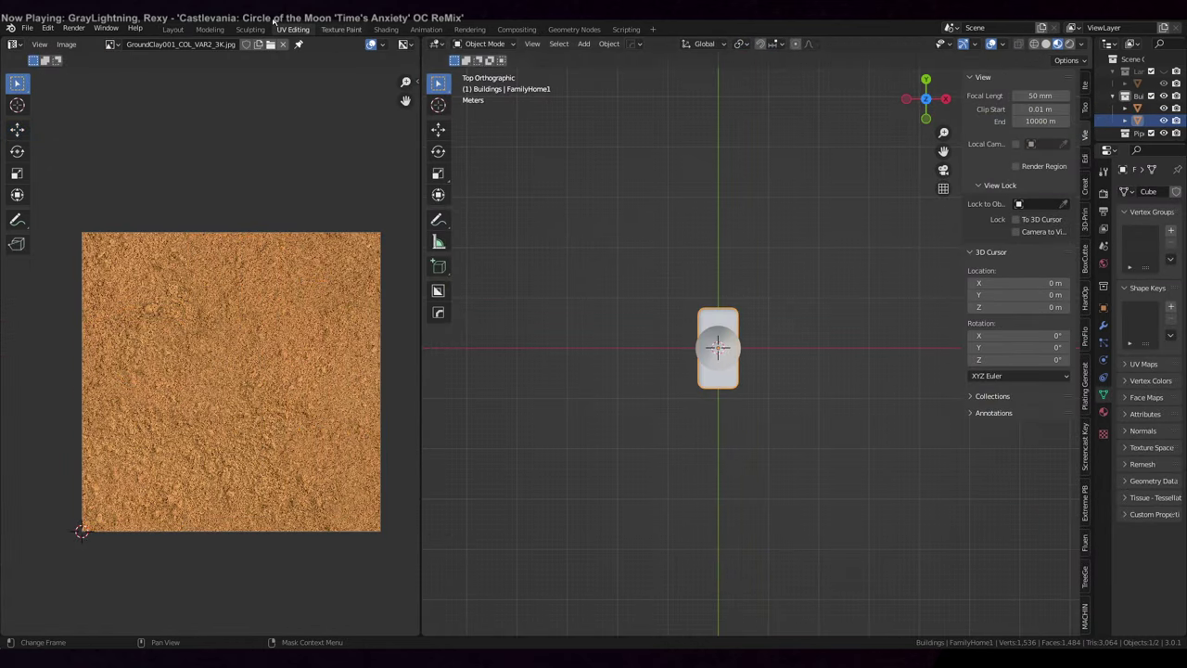
# - Select the rocket-shaped cylinder and unwrap its whole mesh with Smart UV Project at a 66° angle limit and 0.000 island margin
pyautogui.moveTo(768, 331); pyautogui.dragTo(718, 244, button='middle')
pyautogui.click(684, 420)
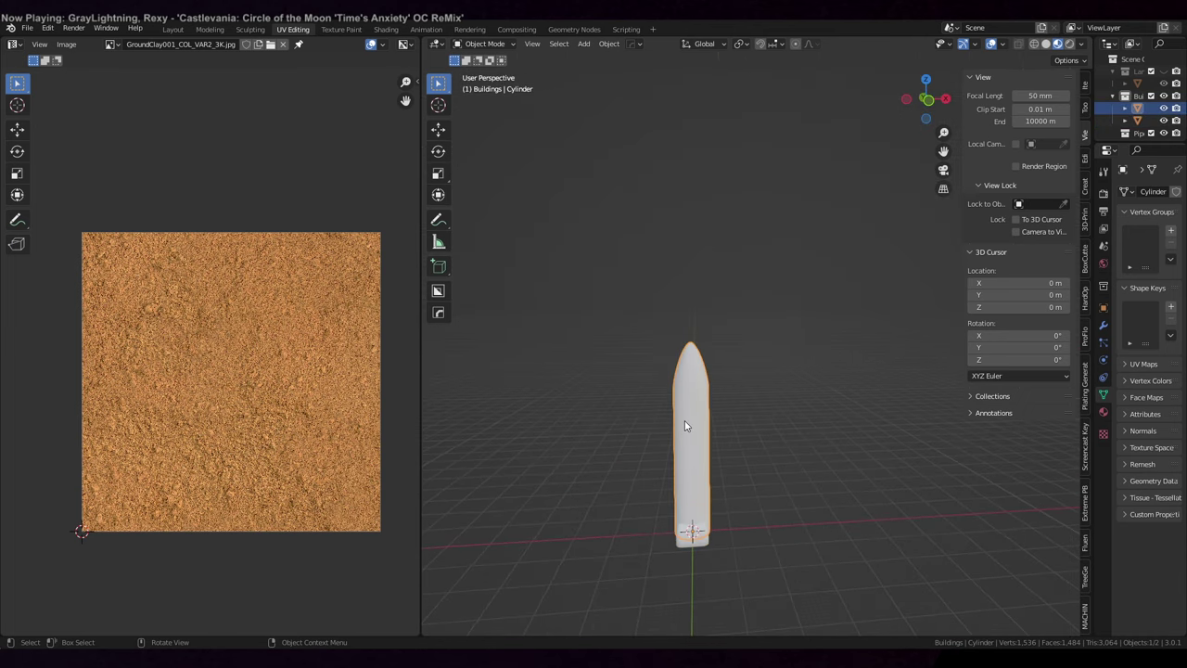
pyautogui.press('Tab')
pyautogui.press('a')
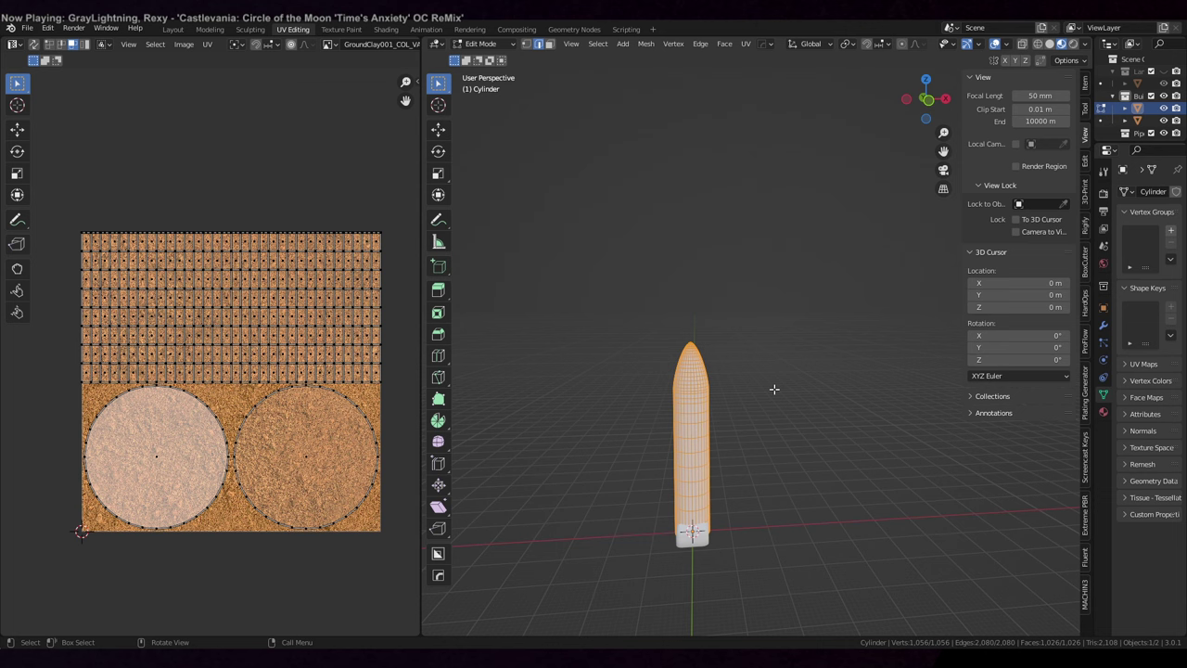
pyautogui.press('u')
pyautogui.click(764, 276)
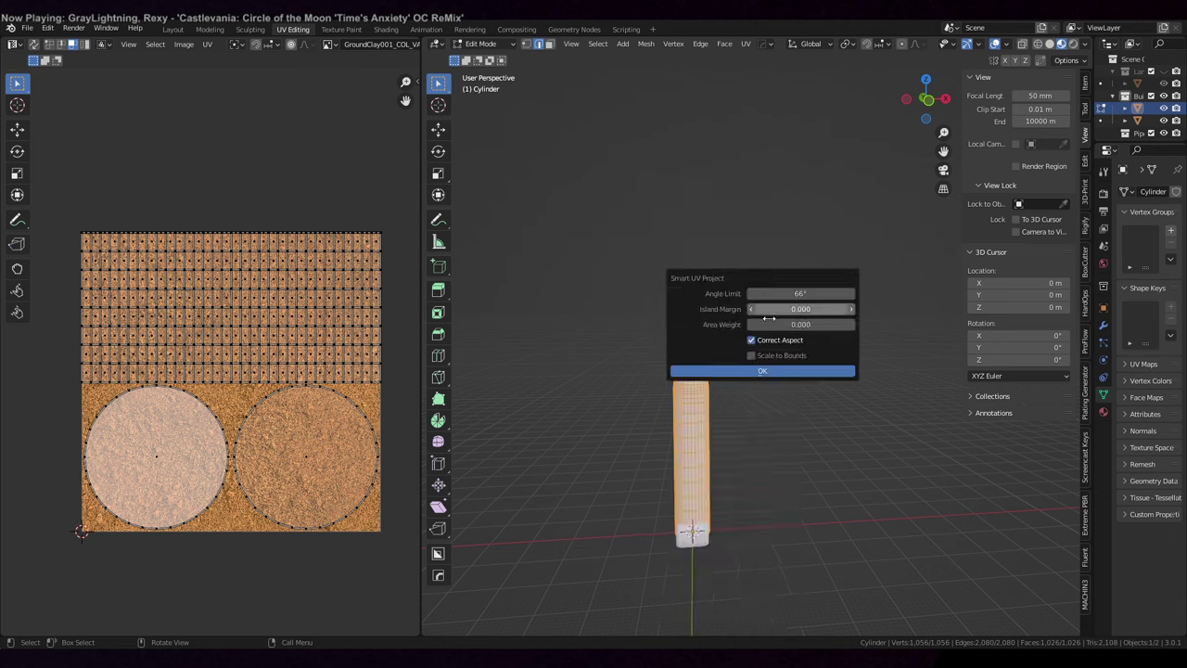
pyautogui.click(768, 369)
# - Select the horizontal edge loop around the middle of the cylinder's body and mark it as a seam
pyautogui.press('KP_Decimal')
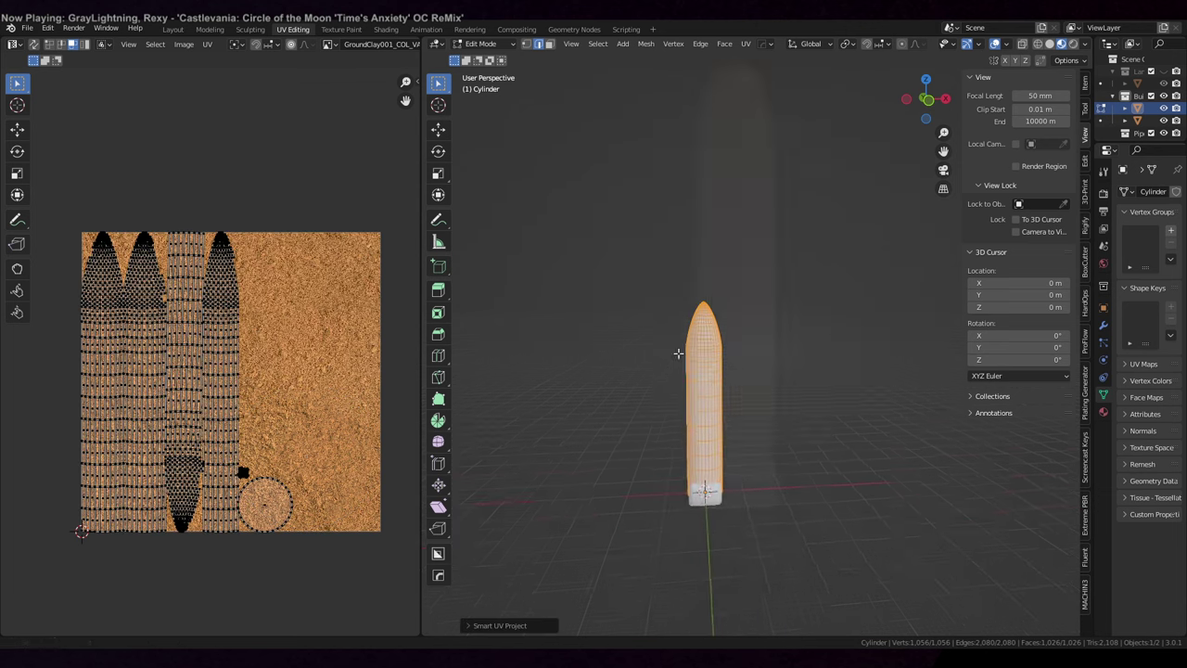
pyautogui.moveTo(736, 265); pyautogui.dragTo(741, 276, button='middle')
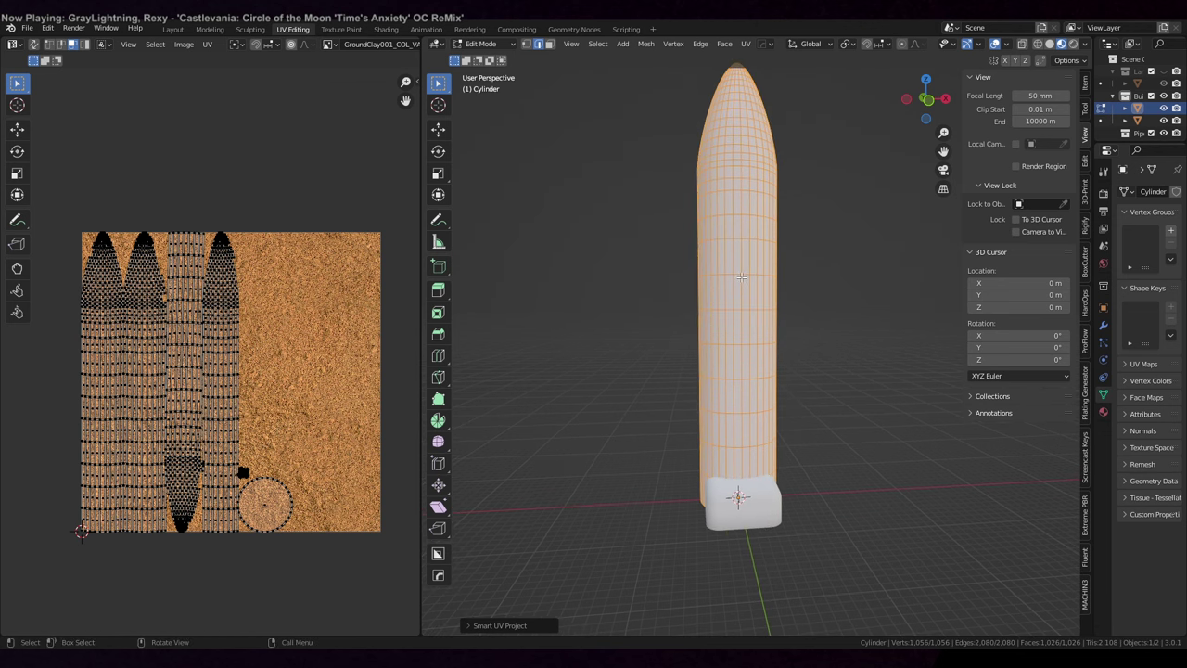
pyautogui.keyDown('alt'); pyautogui.click(741, 277); pyautogui.keyUp('alt')
pyautogui.keyDown('alt'); pyautogui.click(741, 274); pyautogui.keyUp('alt')
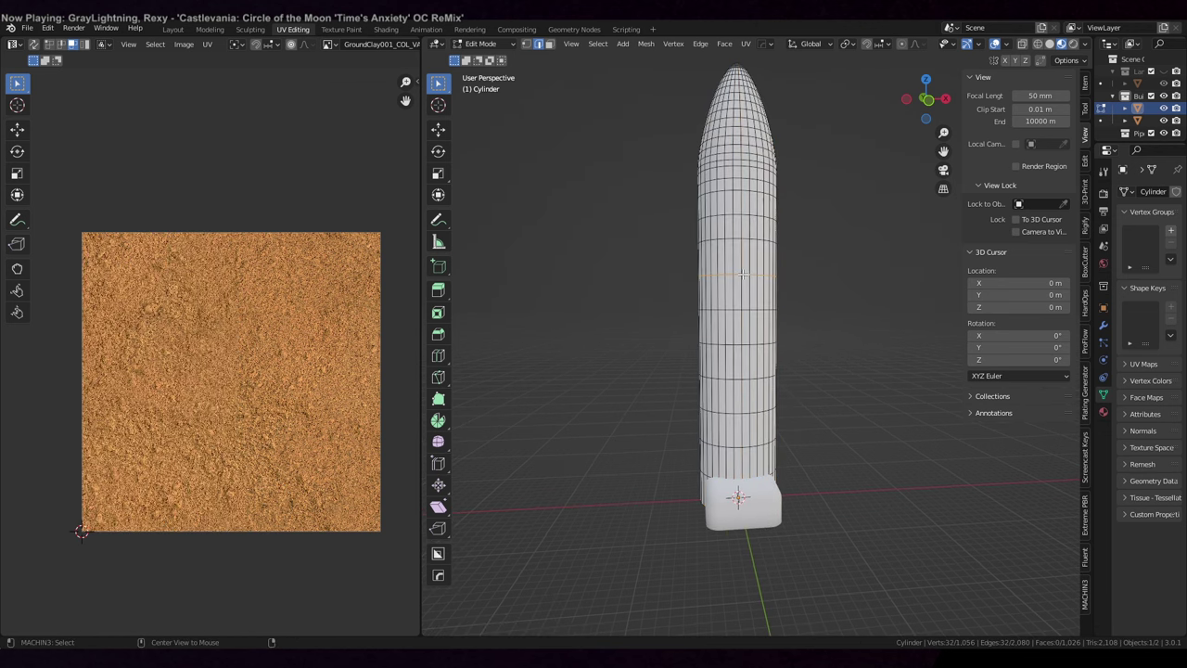
pyautogui.click(702, 44)
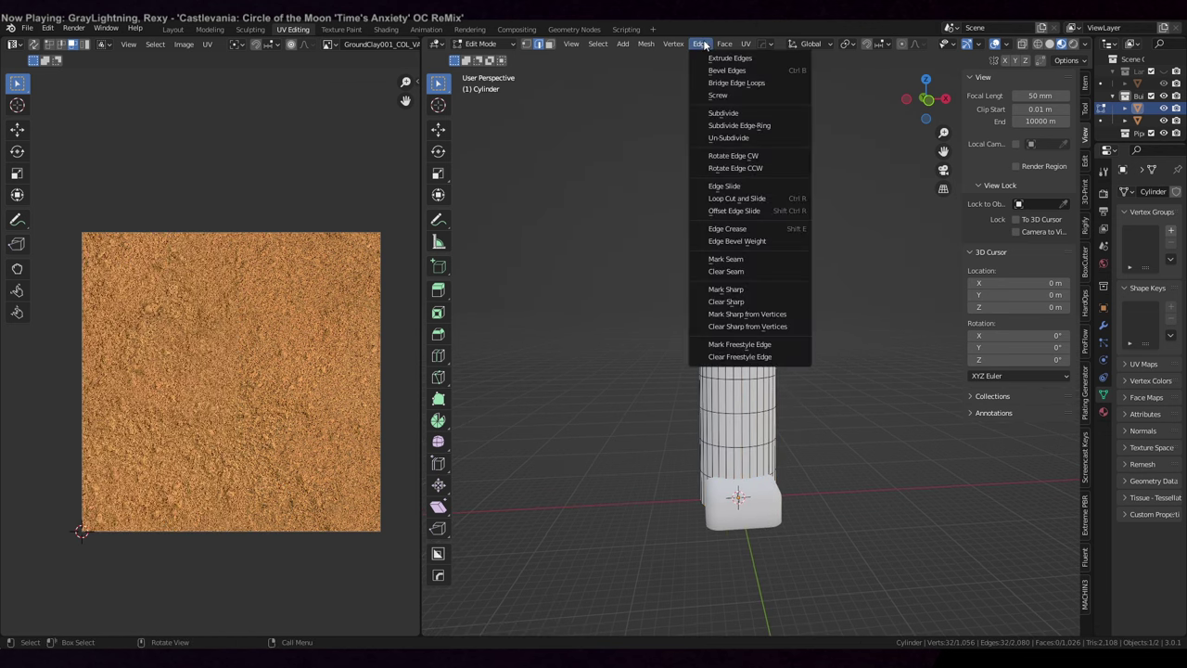
pyautogui.click(726, 259)
# - Unwrap the entire cylinder again with Smart UV Project so its UV islands follow the mid-body seam
pyautogui.press('Tab')
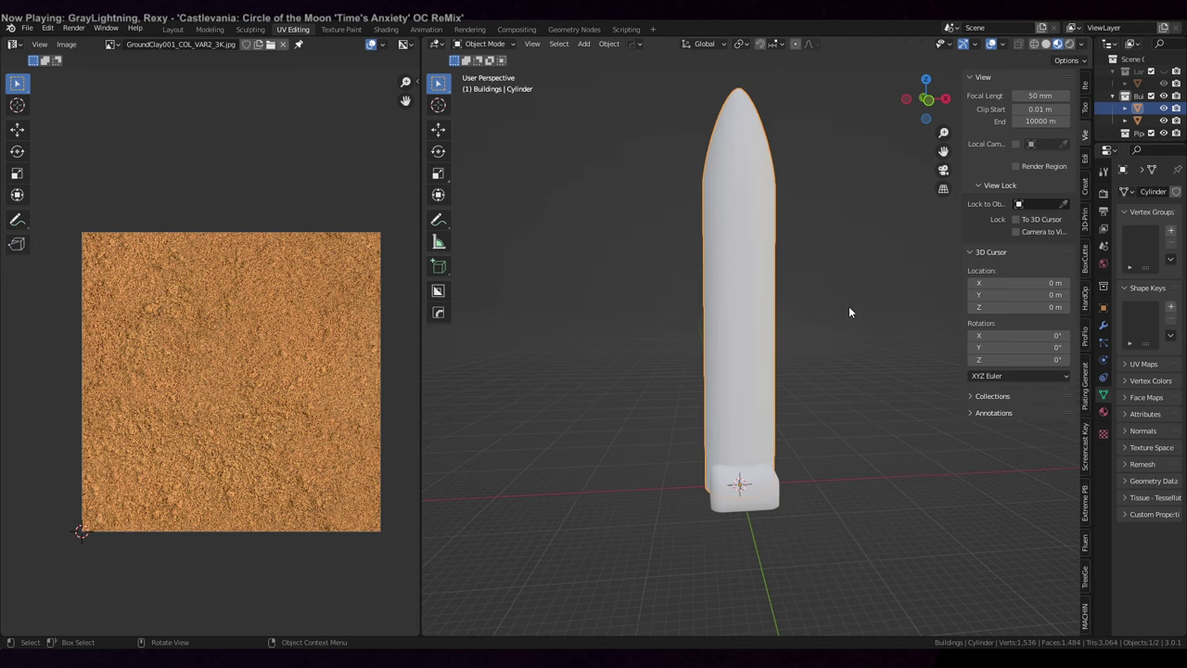
pyautogui.press('Tab')
pyautogui.press('a')
pyautogui.press('u')
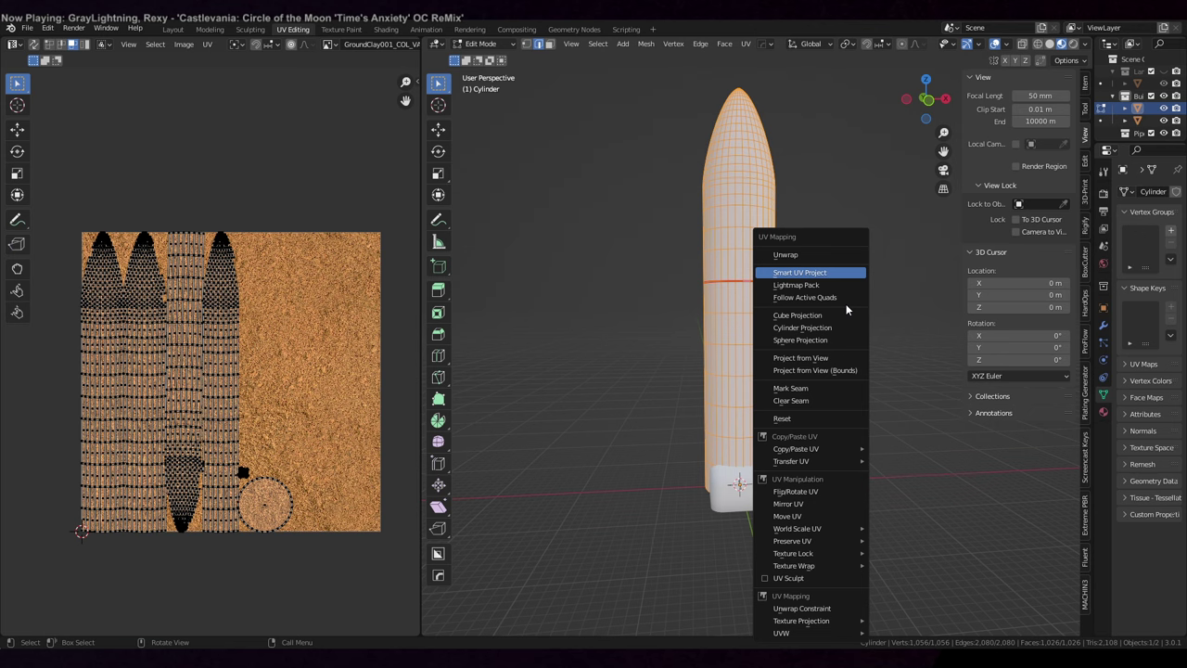
pyautogui.click(843, 273)
pyautogui.click(840, 371)
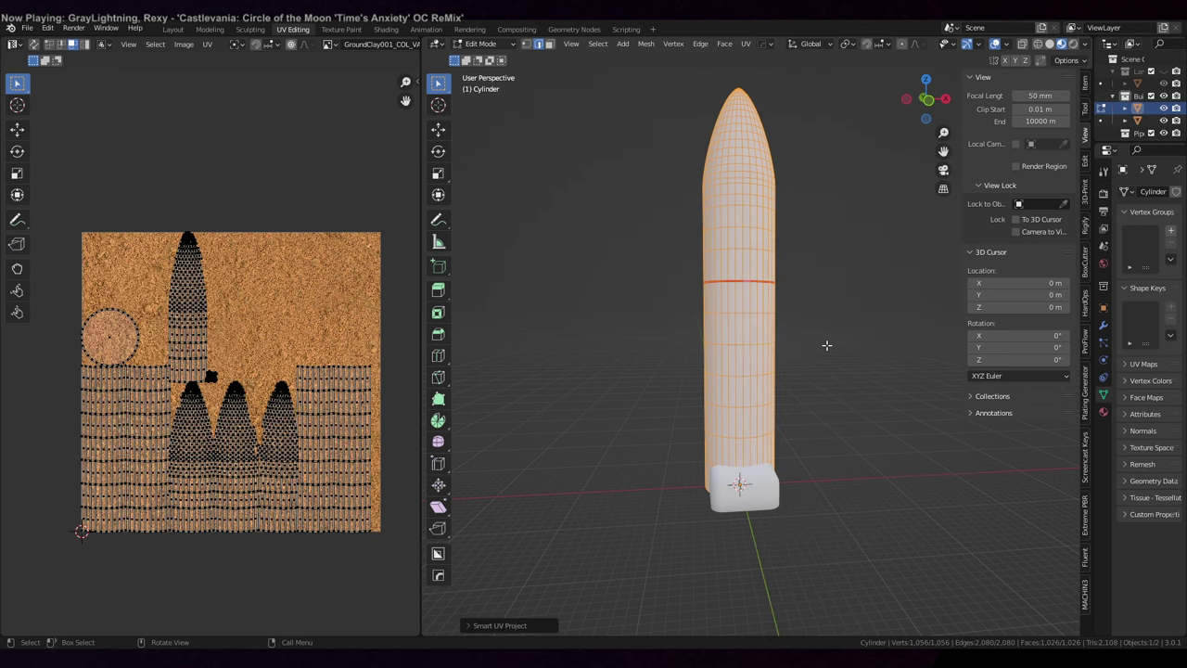
# - Select the horizontal edge loop just below the nose of the rocket cylinder and mark it as a seam
pyautogui.moveTo(758, 362); pyautogui.dragTo(746, 341, button='middle')
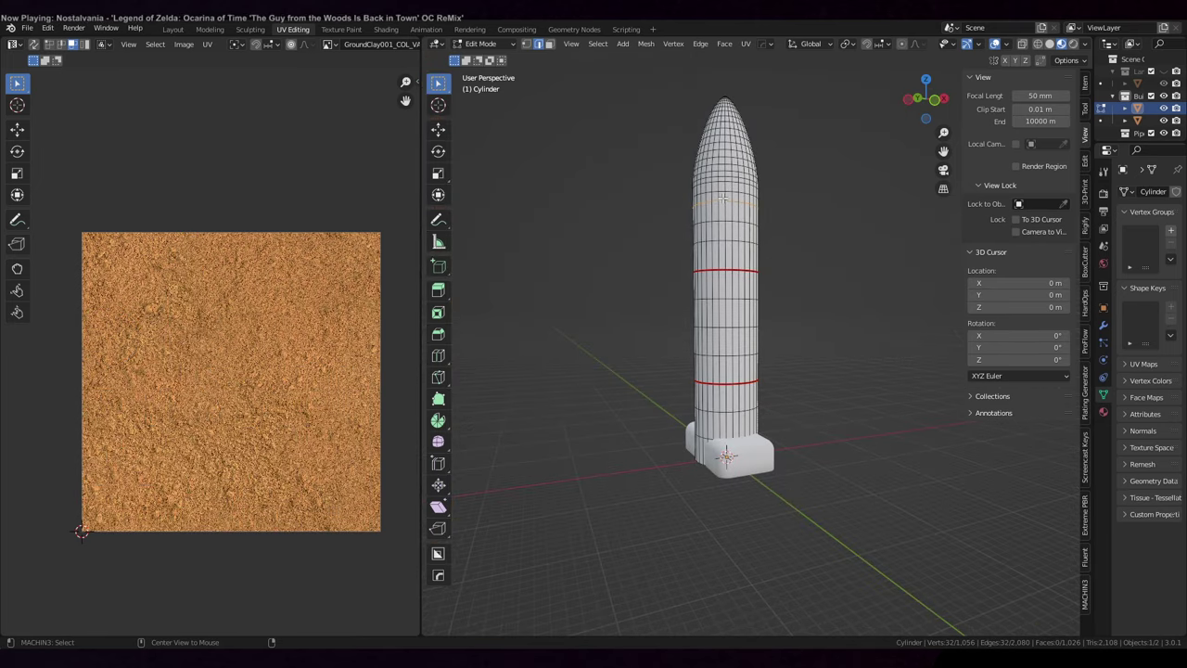
pyautogui.click(700, 44)
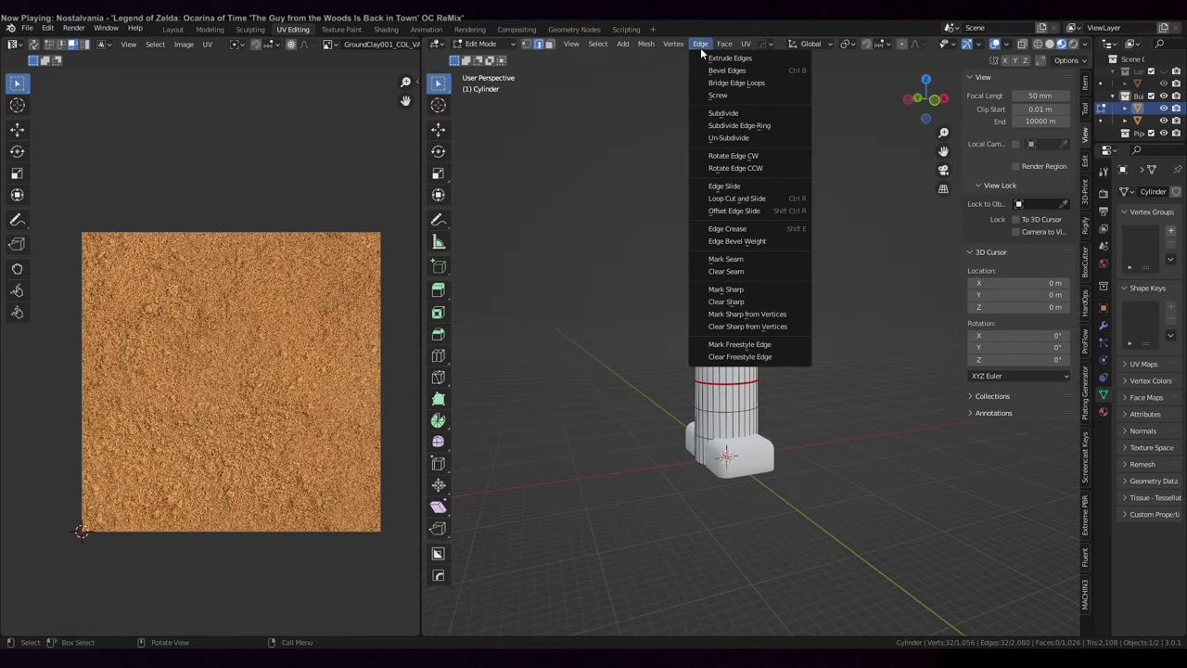
pyautogui.click(739, 259)
# - Unwrap the whole seamed cylinder with Smart UV Project at a 66° angle limit and 0.000 island margin
pyautogui.press('a')
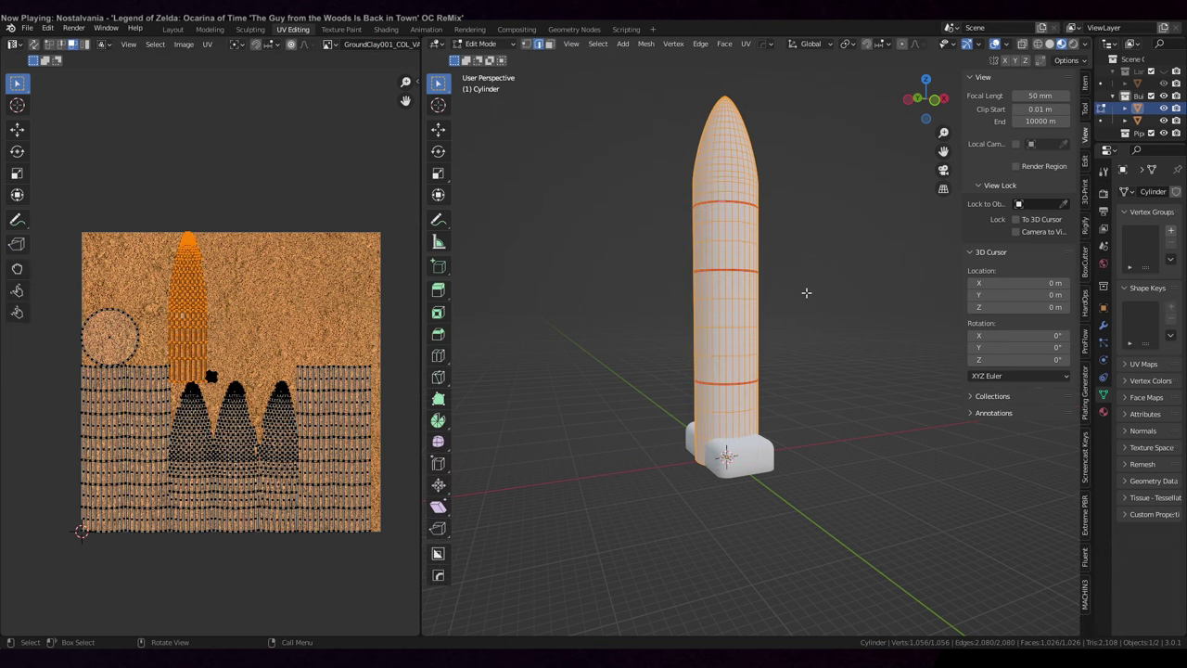
pyautogui.press('u')
pyautogui.click(803, 278)
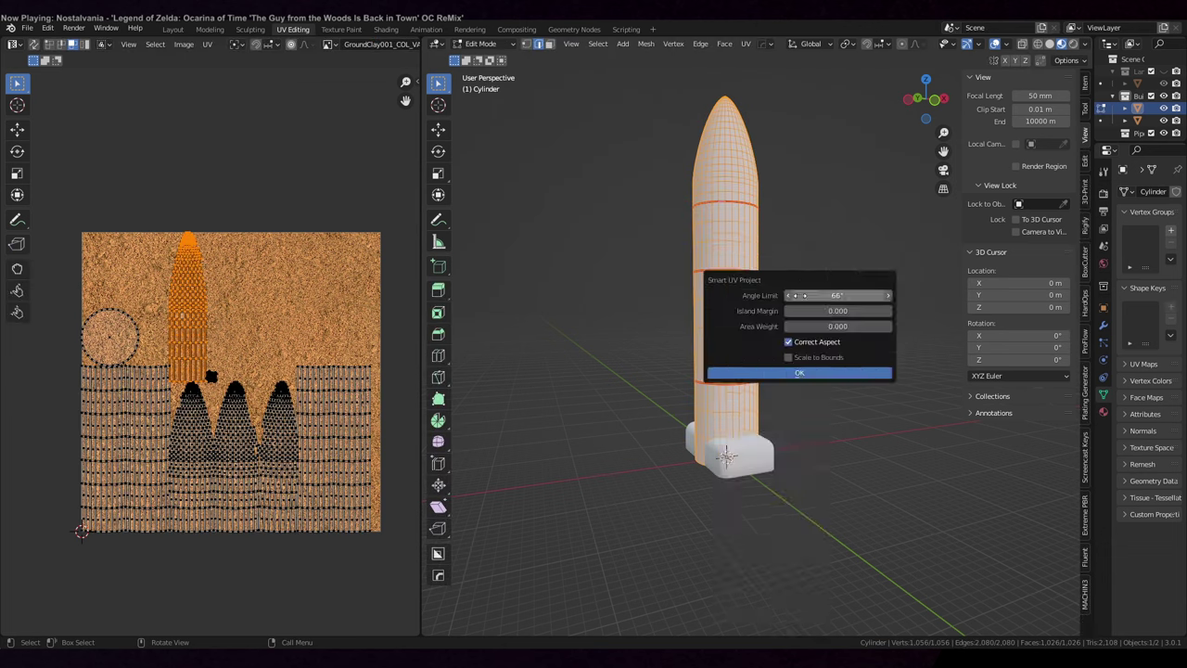
pyautogui.click(795, 372)
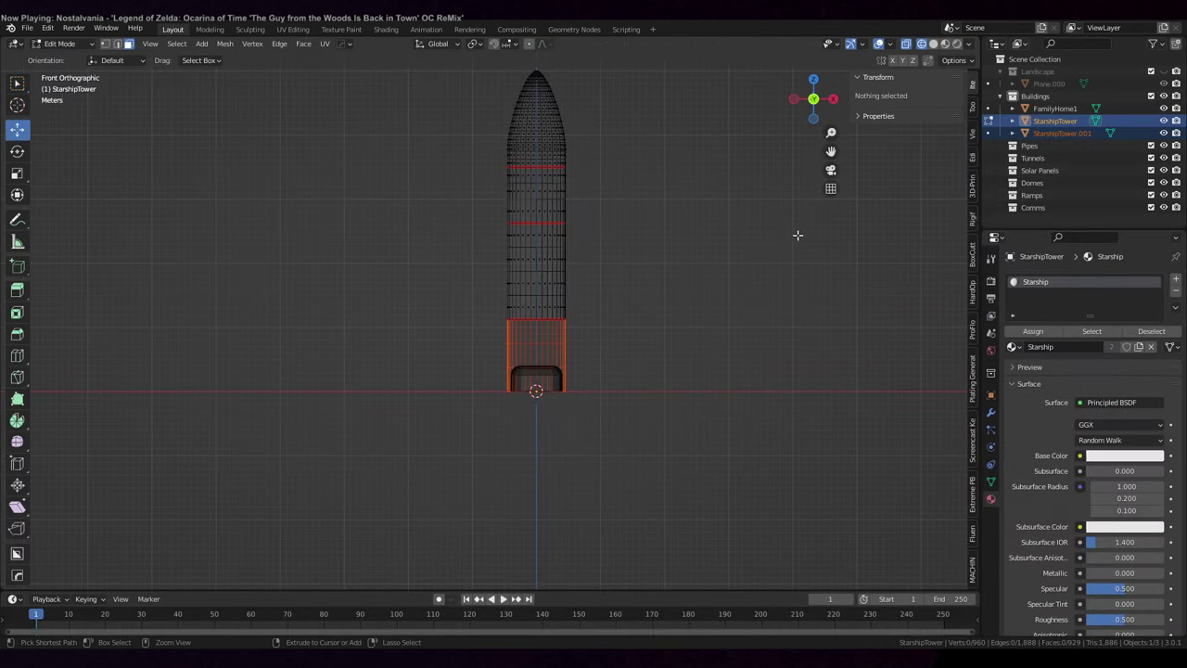
# - Duplicate the selected bottom section of StarshipTower in place and separate the copy into its own object
pyautogui.scroll(4, 793, 251)
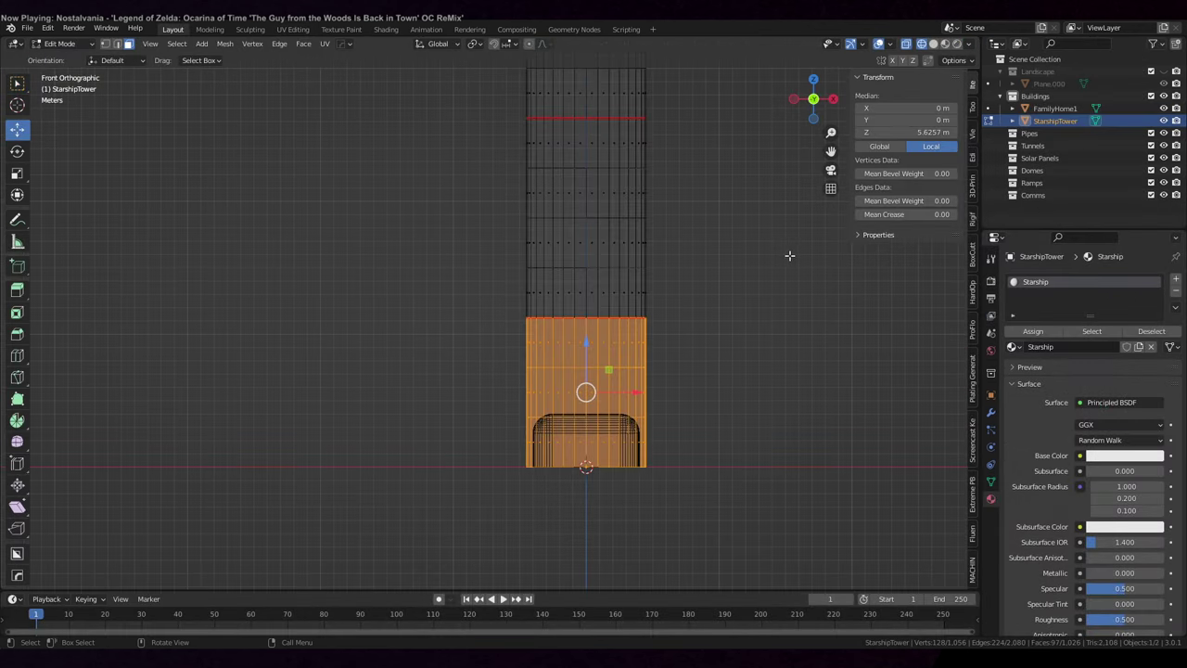
pyautogui.hotkey('shift', 'd')
pyautogui.press('Escape')
pyautogui.press('p')
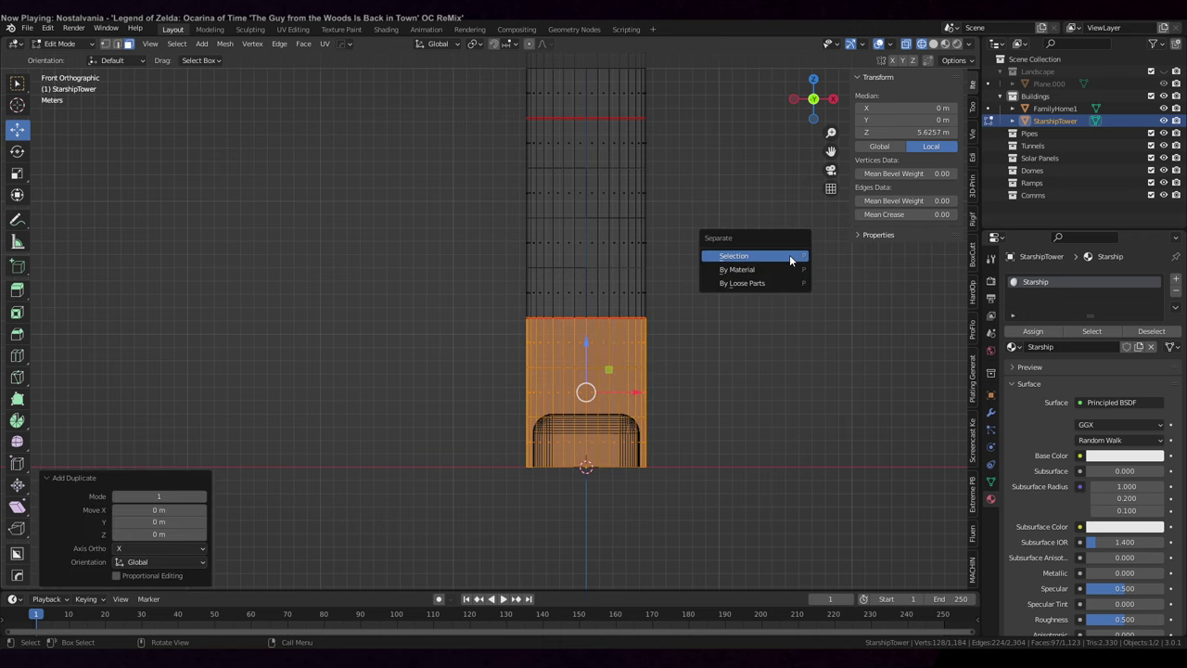
pyautogui.click(789, 254)
# - Select StarshipTower.001 in Object Mode and move it along the X axis to the negative side, clear of the tower
pyautogui.scroll(-3, 760, 307)
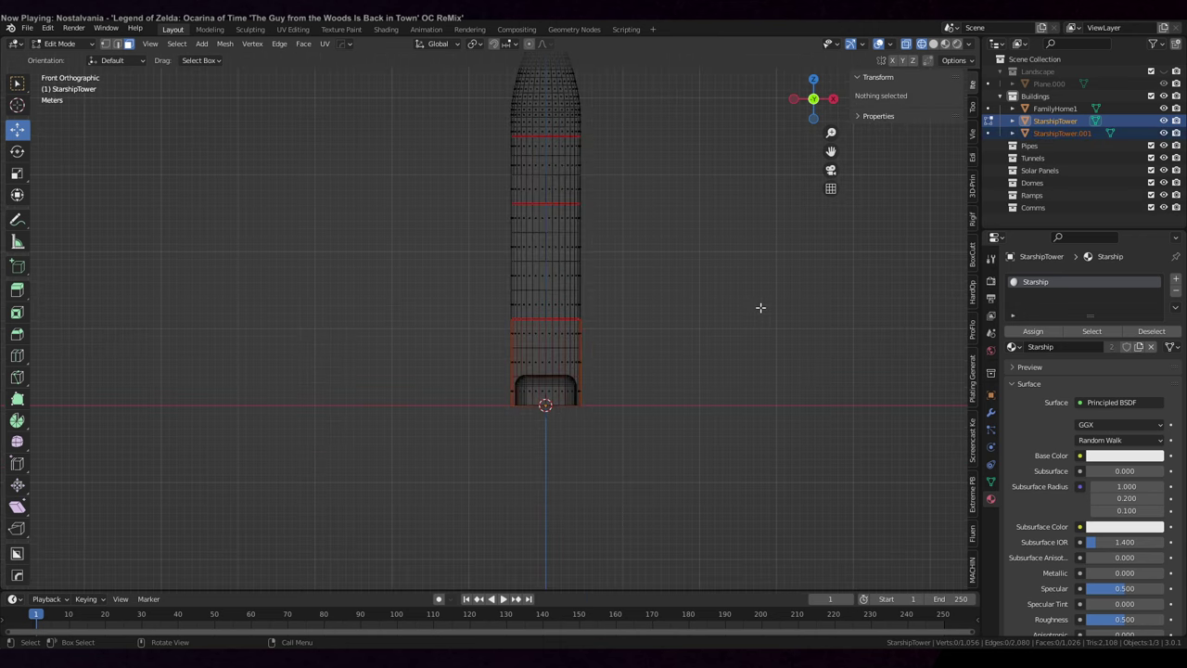
pyautogui.press('Tab')
pyautogui.click(1062, 133)
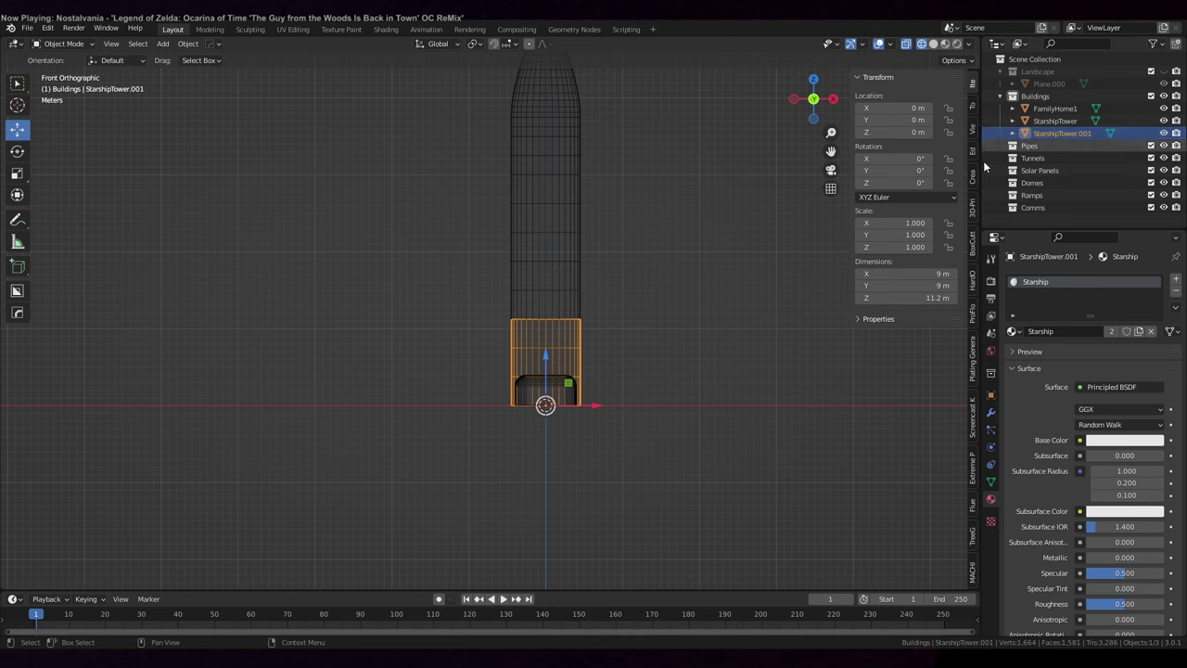
pyautogui.press('g')
pyautogui.press('x')
pyautogui.click(427, 398)
# - Duplicate the short cylinder's bottom face and raise the copy about 11.38 m along Z to just above the open top
pyautogui.moveTo(426, 398); pyautogui.dragTo(514, 371, button='middle')
pyautogui.press('Tab')
pyautogui.scroll(4, 500, 376)
pyautogui.moveTo(414, 394); pyautogui.dragTo(564, 406, button='middle')
pyautogui.click(369, 386)
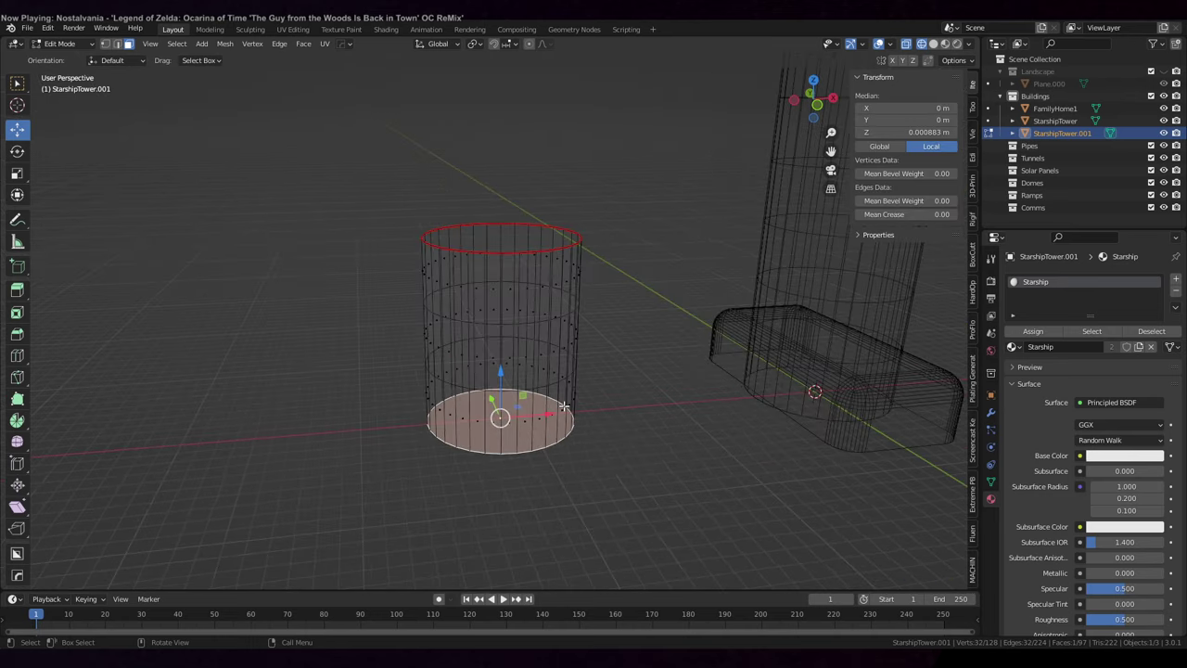
pyautogui.hotkey('shift', 'd')
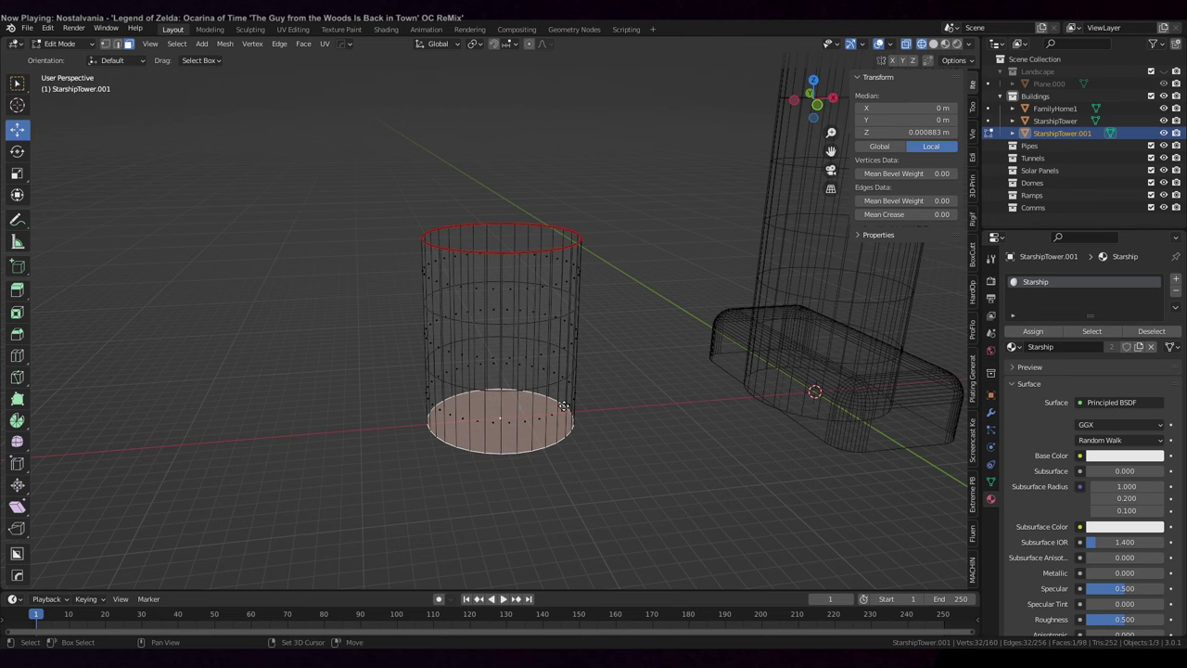
pyautogui.press('Escape')
pyautogui.moveTo(499, 379); pyautogui.dragTo(525, 190)
# - Switch the viewport to solid shading for a view of the new top face
pyautogui.moveTo(551, 196); pyautogui.dragTo(572, 223, button='middle')
pyautogui.press('z')
pyautogui.click(571, 224)
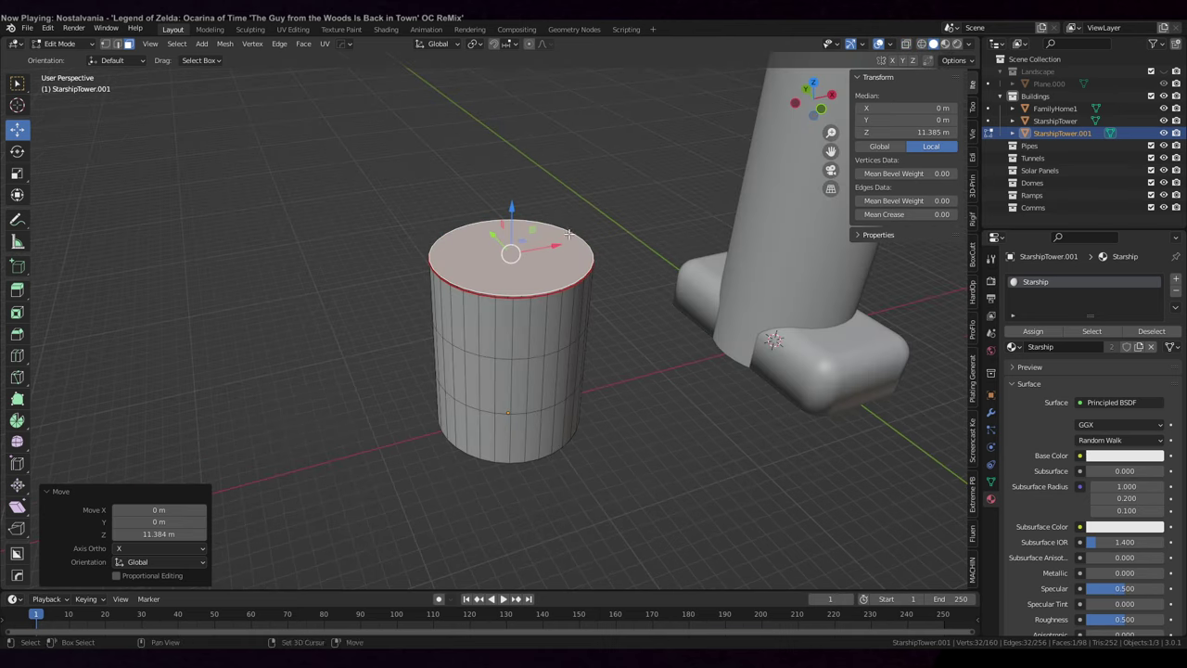
# - Try to rotate the duplicated top face by 180° without an axis constraint
pyautogui.scroll(5, 561, 213)
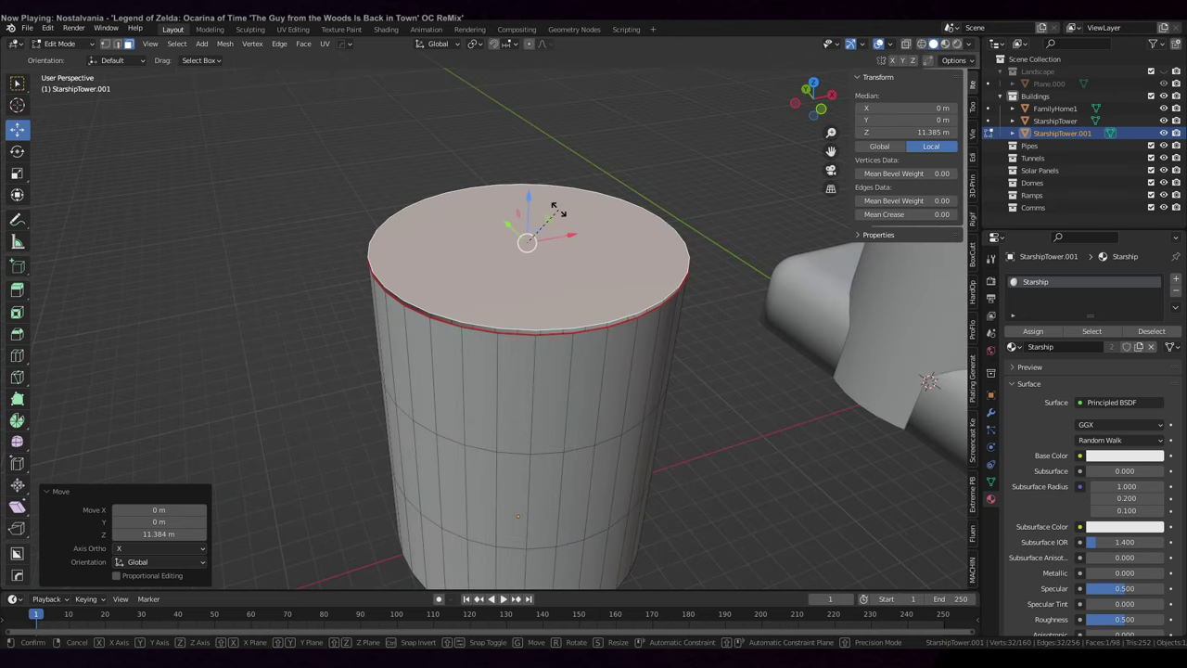
pyautogui.write('r180')
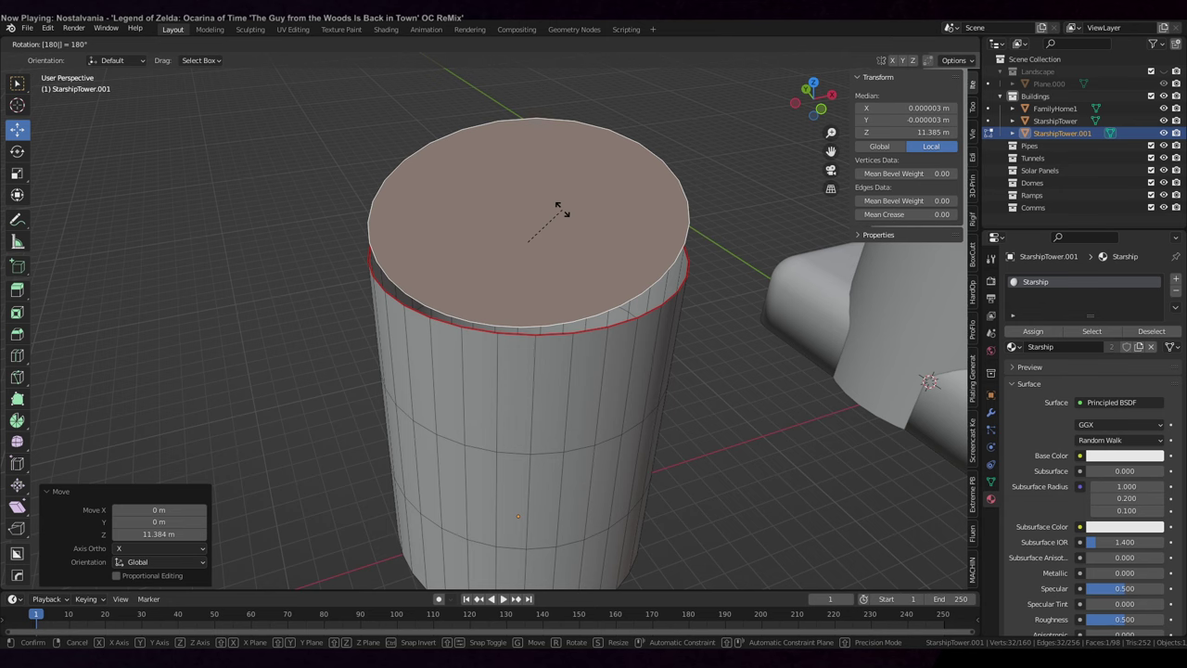
pyautogui.press('Return')
# - Flip the duplicated top face by rotating it 180° about the global X axis
pyautogui.moveTo(558, 207); pyautogui.dragTo(610, 214, button='middle')
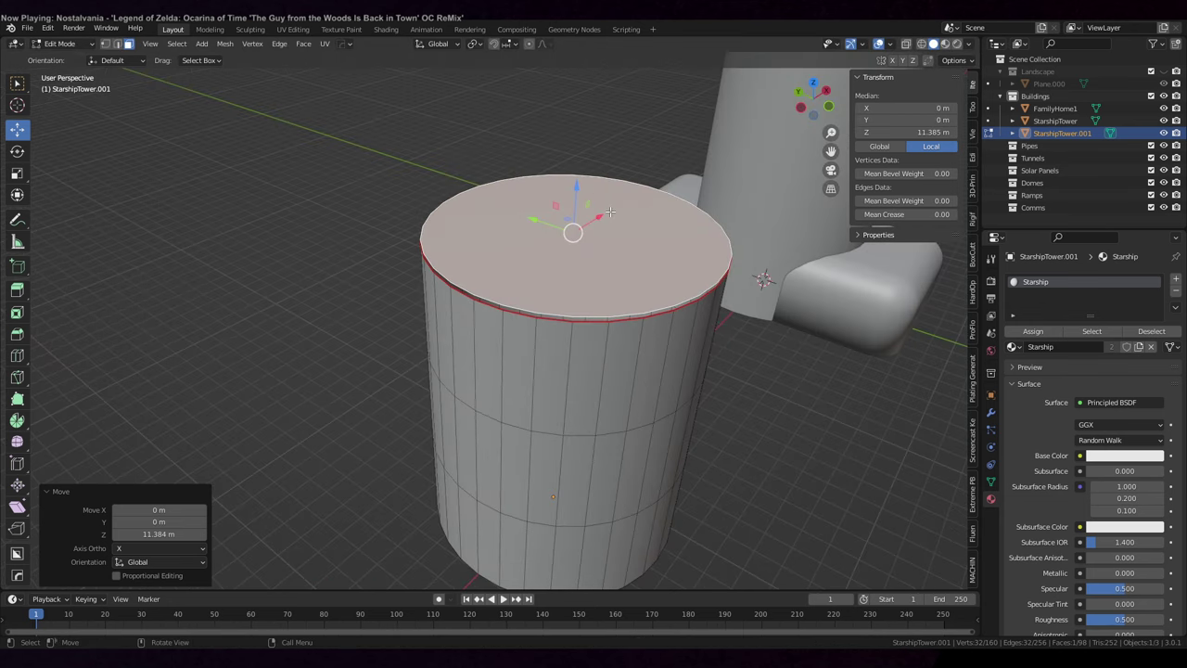
pyautogui.press('r')
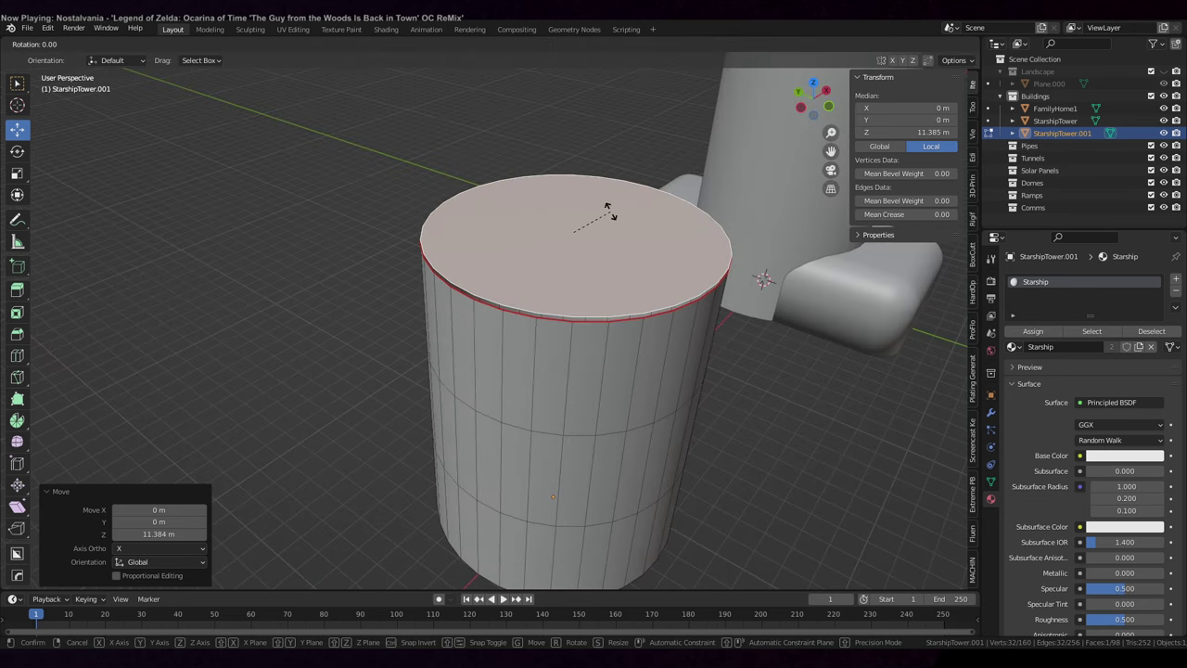
pyautogui.write('x180')
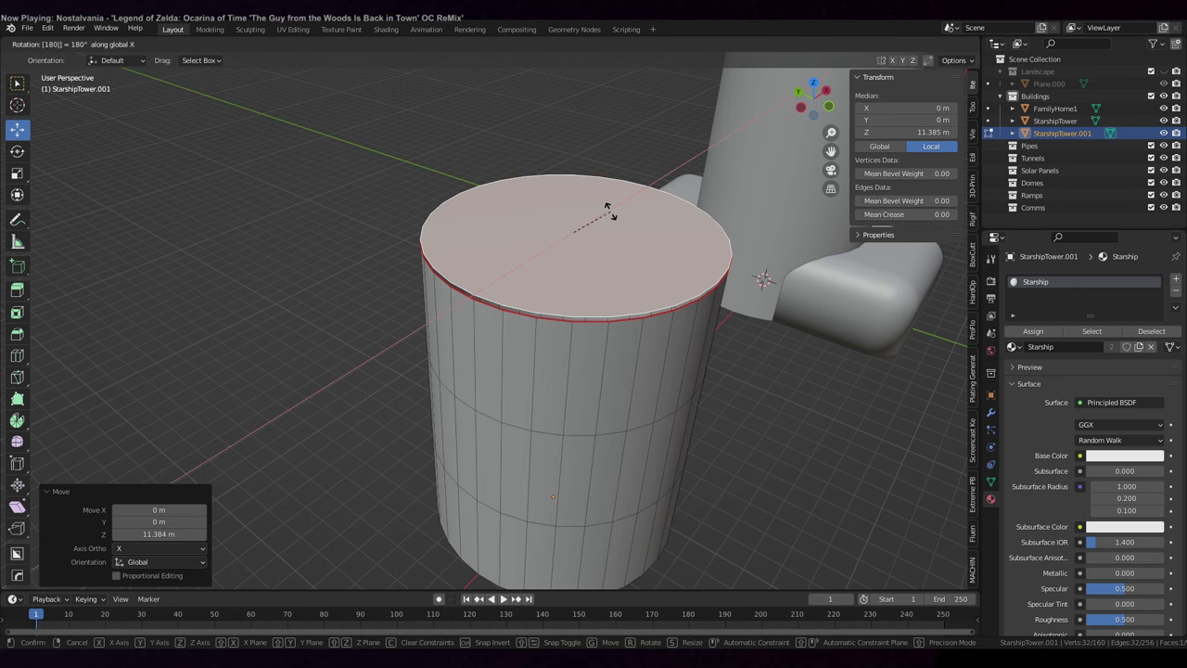
pyautogui.press('Return')
# - Lower the top face along Z by about 0.116 m and a further 0.011 m until it meets the cylinder's seamed rim
pyautogui.scroll(4, 528, 243)
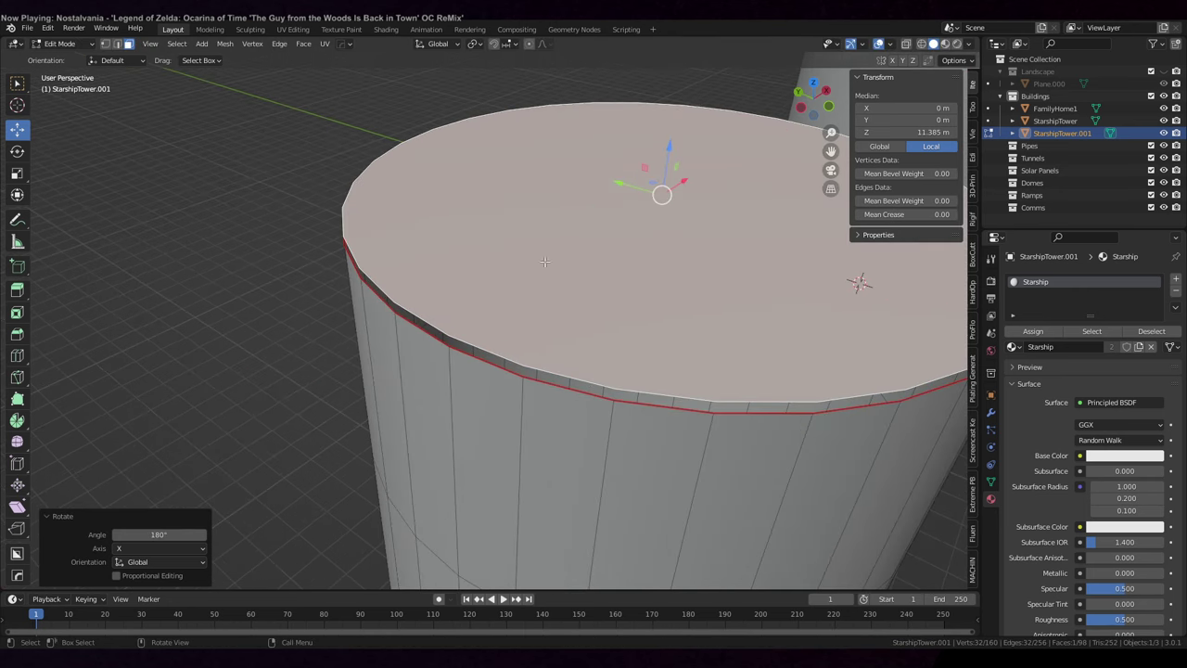
pyautogui.moveTo(671, 156); pyautogui.dragTo(670, 164)
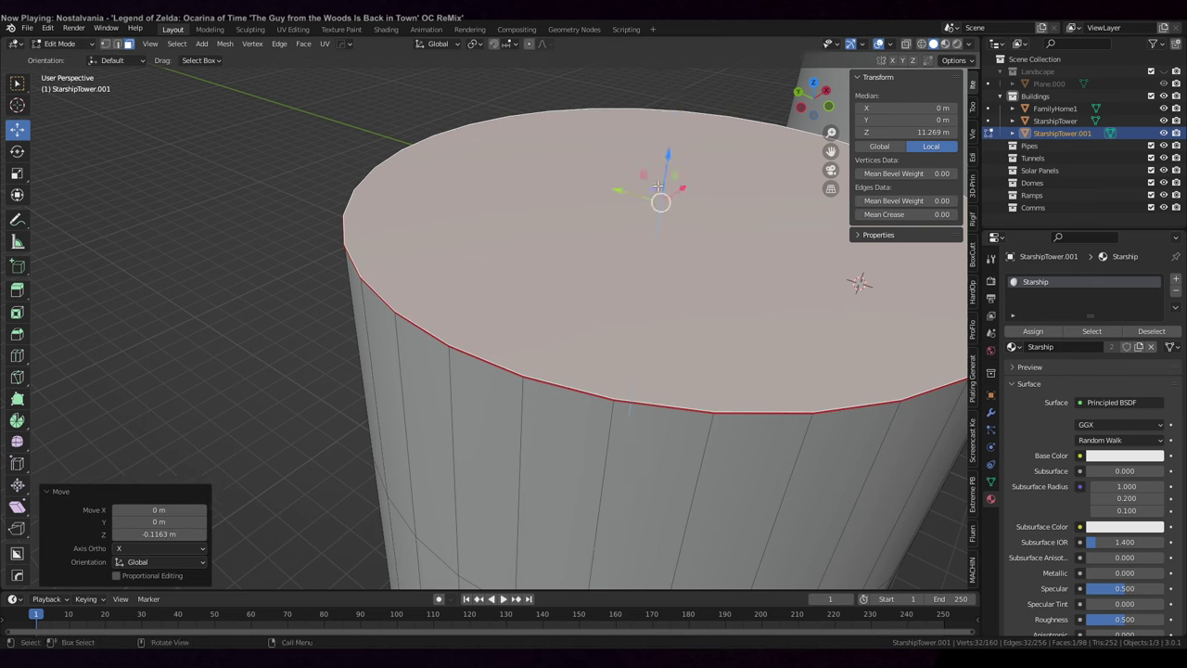
pyautogui.moveTo(670, 164); pyautogui.dragTo(550, 211, button='middle')
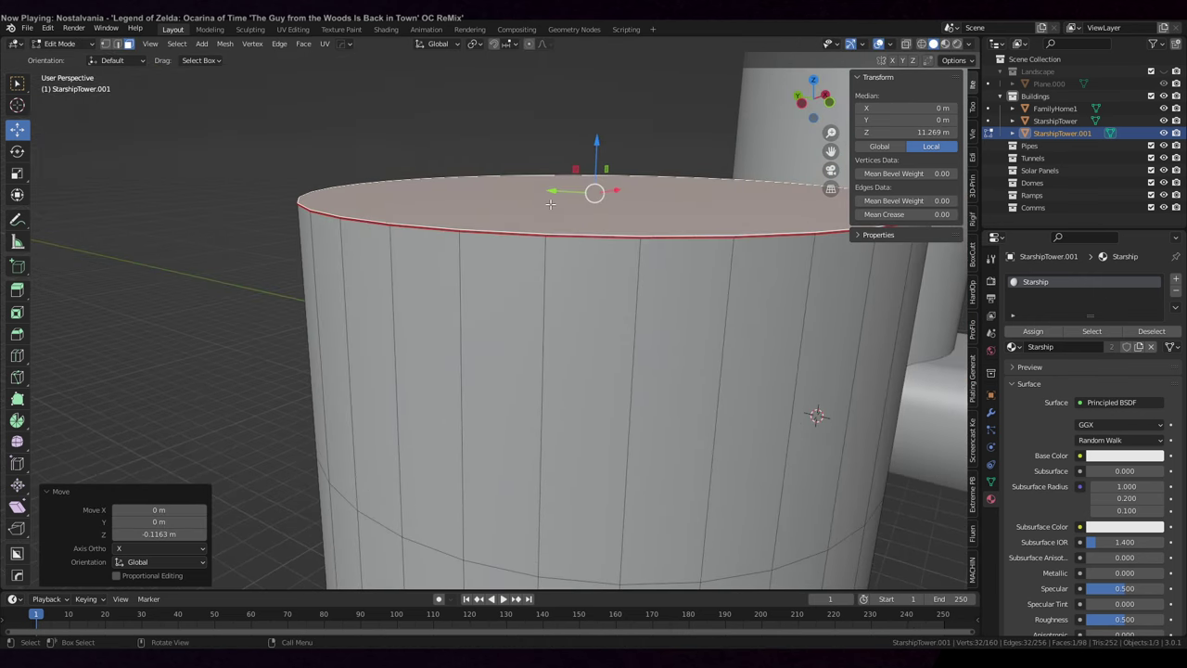
pyautogui.scroll(3, 550, 204)
pyautogui.keyDown('shift'); pyautogui.moveTo(563, 120); pyautogui.dragTo(568, 178, button='middle'); pyautogui.keyUp('shift')
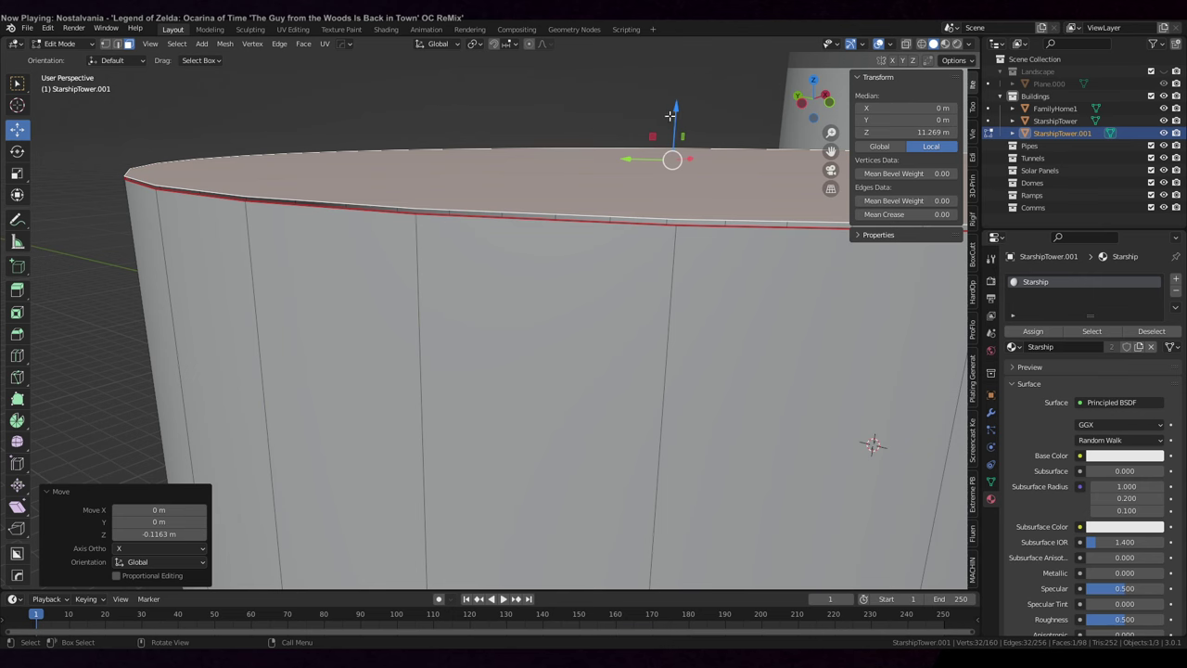
pyautogui.moveTo(670, 116); pyautogui.dragTo(666, 116)
pyautogui.scroll(-5, 598, 266)
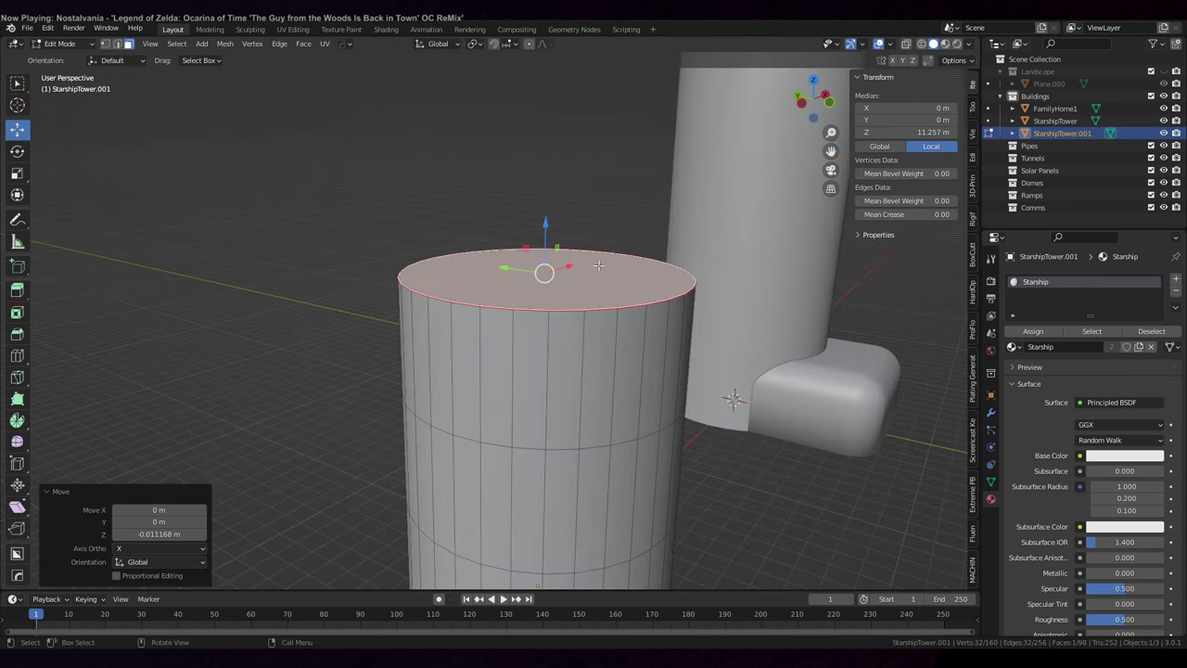
# - Merge all the short cylinder's vertices by distance with a 0.27 m merge distance, deselect everything and return to Object Mode
pyautogui.keyDown('shift'); pyautogui.click(544, 388); pyautogui.keyUp('shift')
pyautogui.scroll(-3, 542, 389)
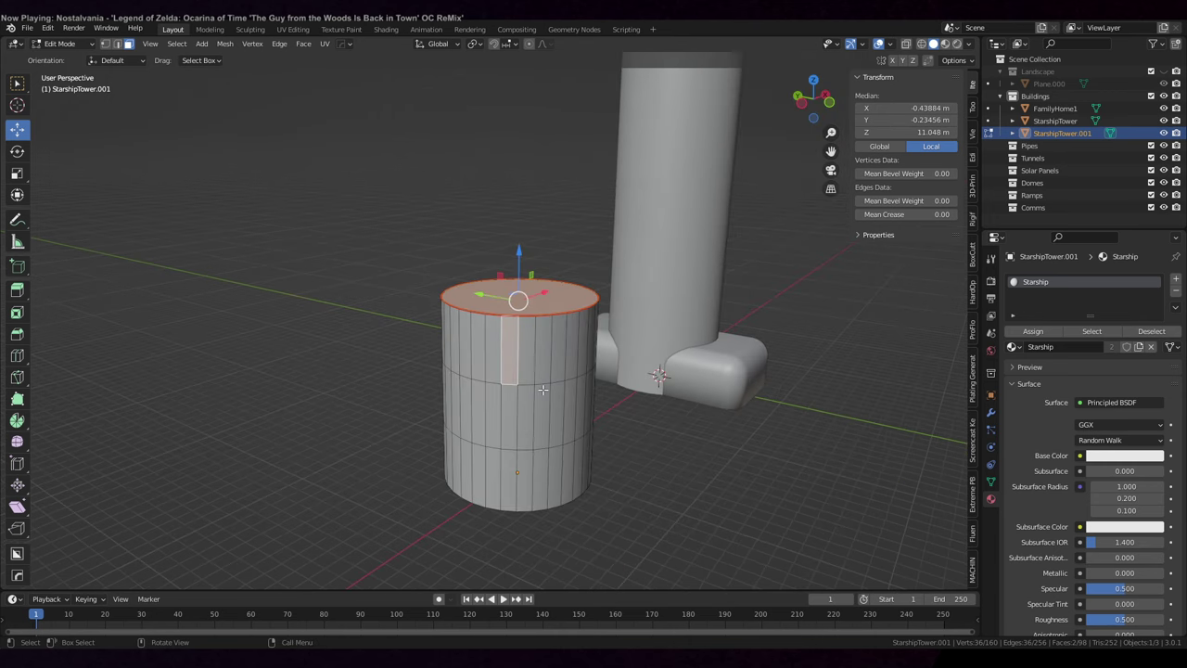
pyautogui.press('a')
pyautogui.click(225, 43)
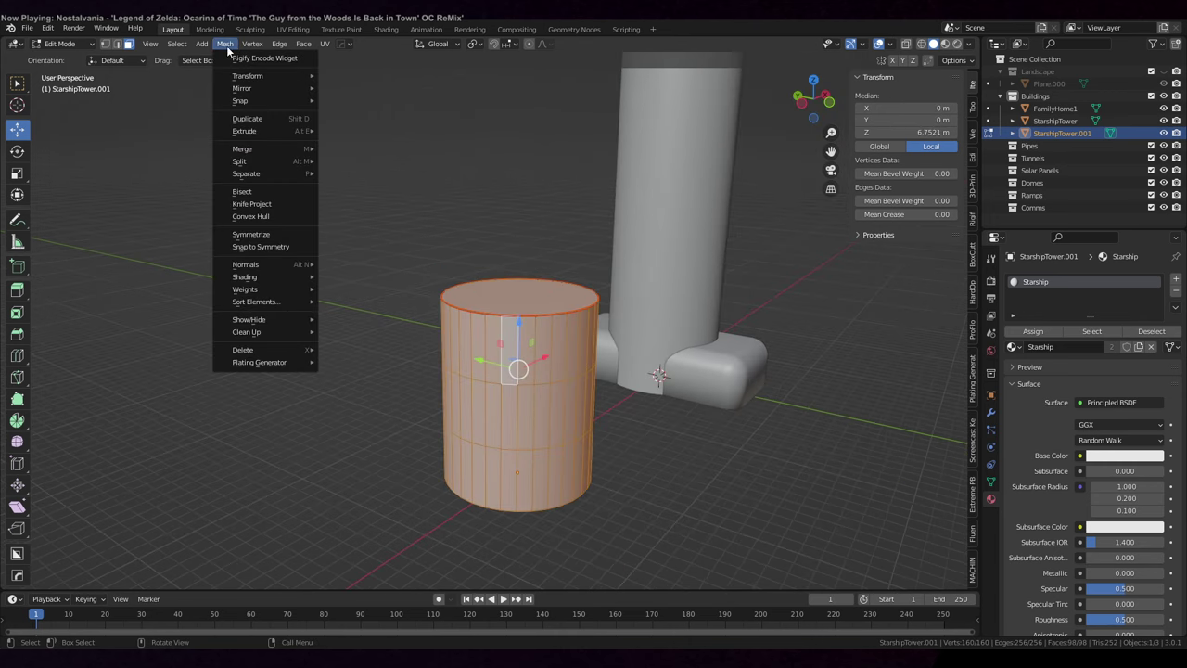
pyautogui.moveTo(271, 334)
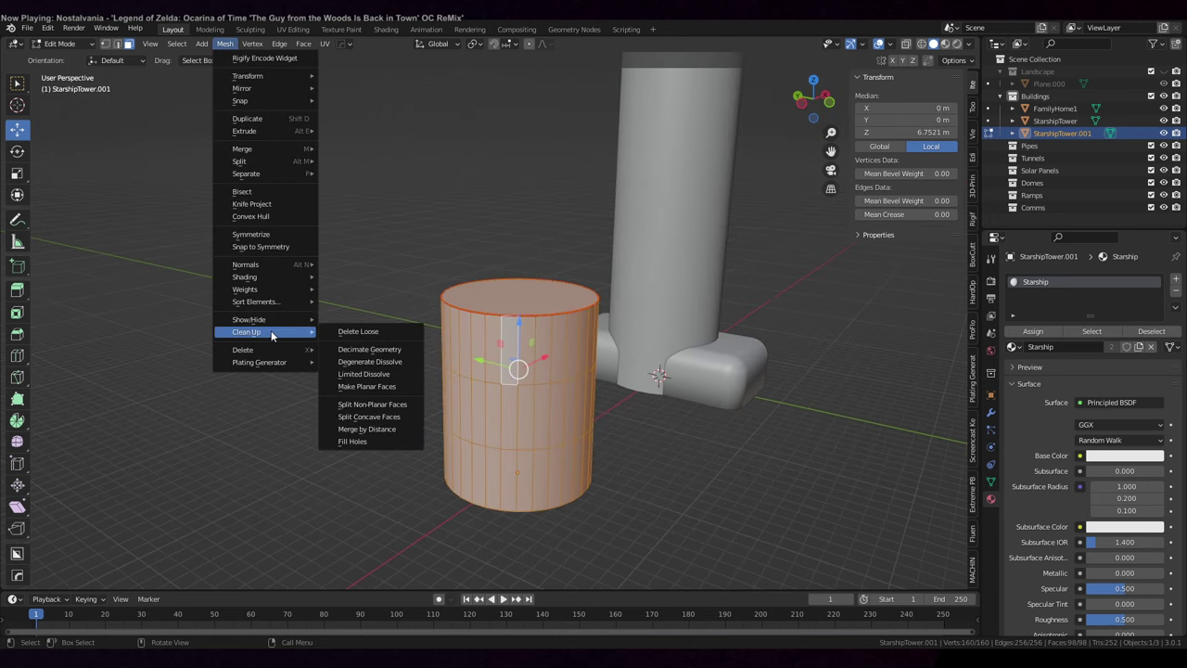
pyautogui.click(389, 429)
pyautogui.scroll(2, 547, 436)
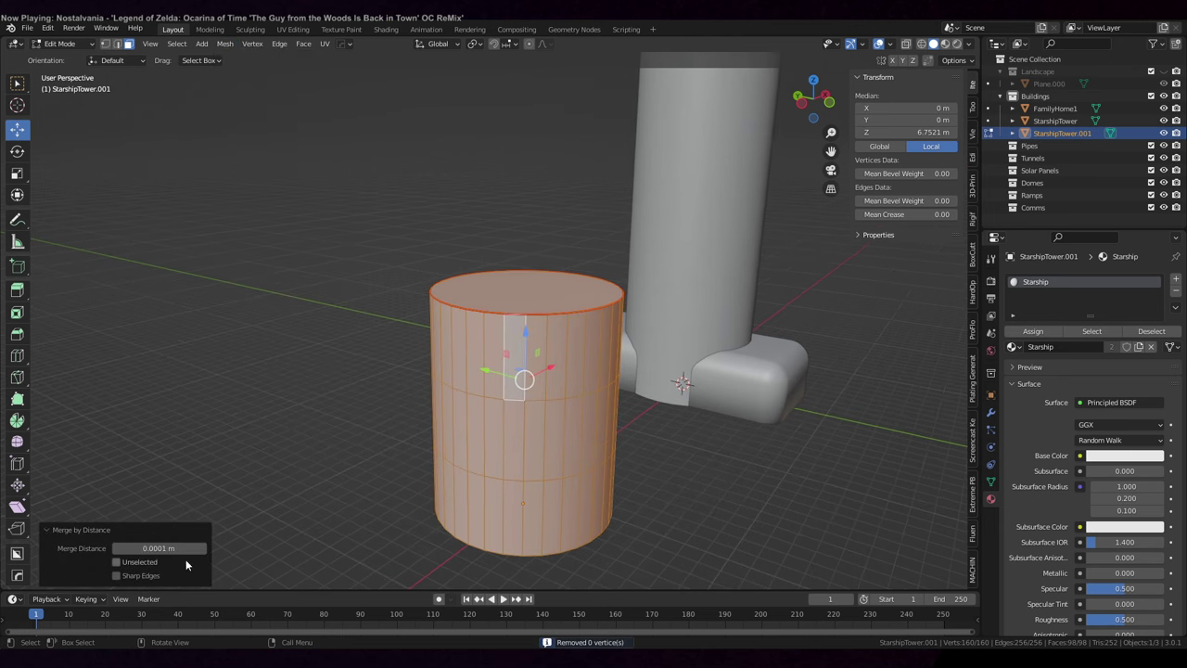
pyautogui.moveTo(186, 548); pyautogui.dragTo(246, 548)
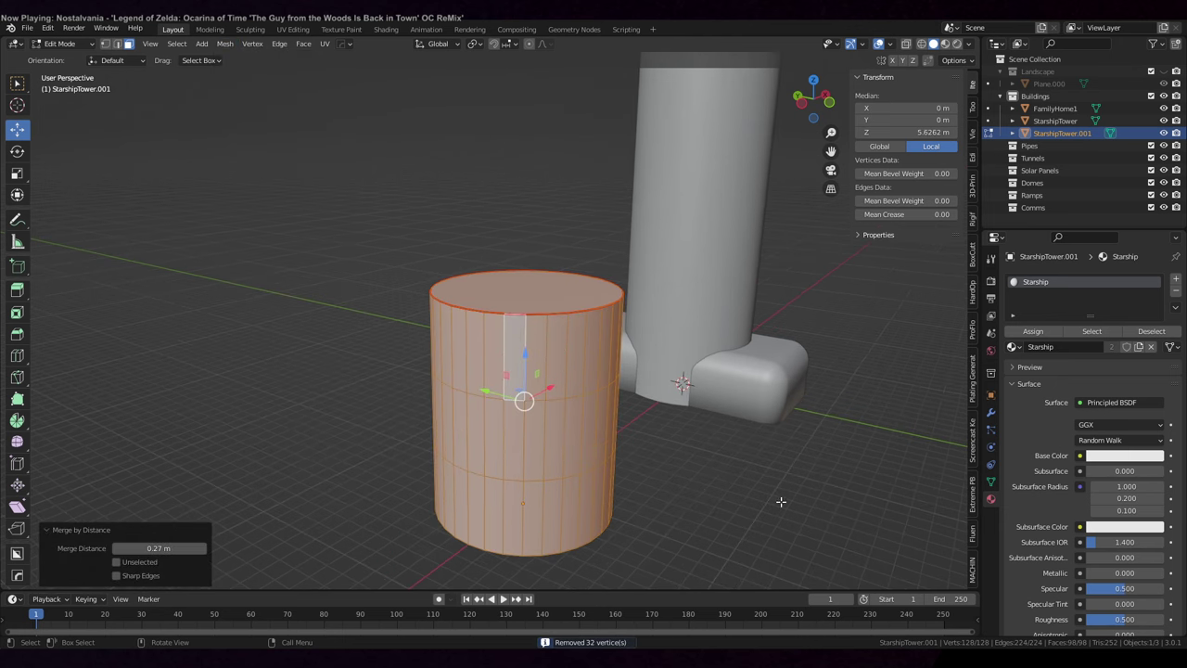
pyautogui.hotkey('alt', 'a')
pyautogui.press('Tab')
# - Lay the MiniTower.001 cylinder on its side by rotating it 90° about the global Y axis and 90° about the global Z axis
pyautogui.moveTo(771, 495); pyautogui.dragTo(667, 352, button='middle')
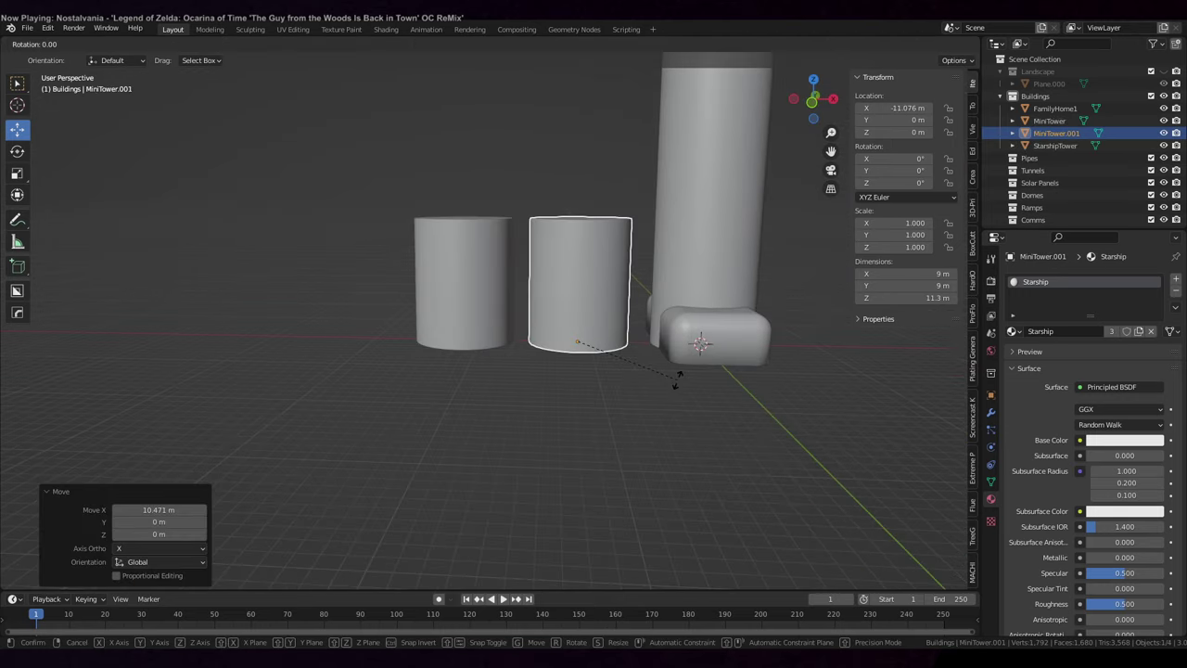
pyautogui.write('y90')
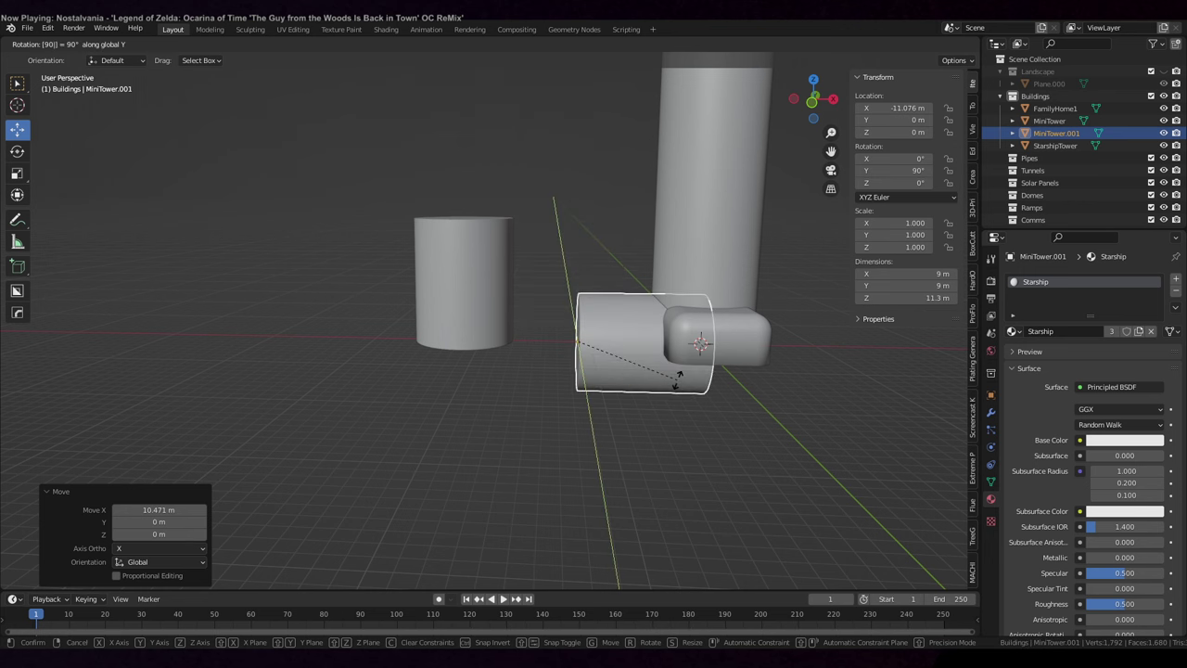
pyautogui.press('Return')
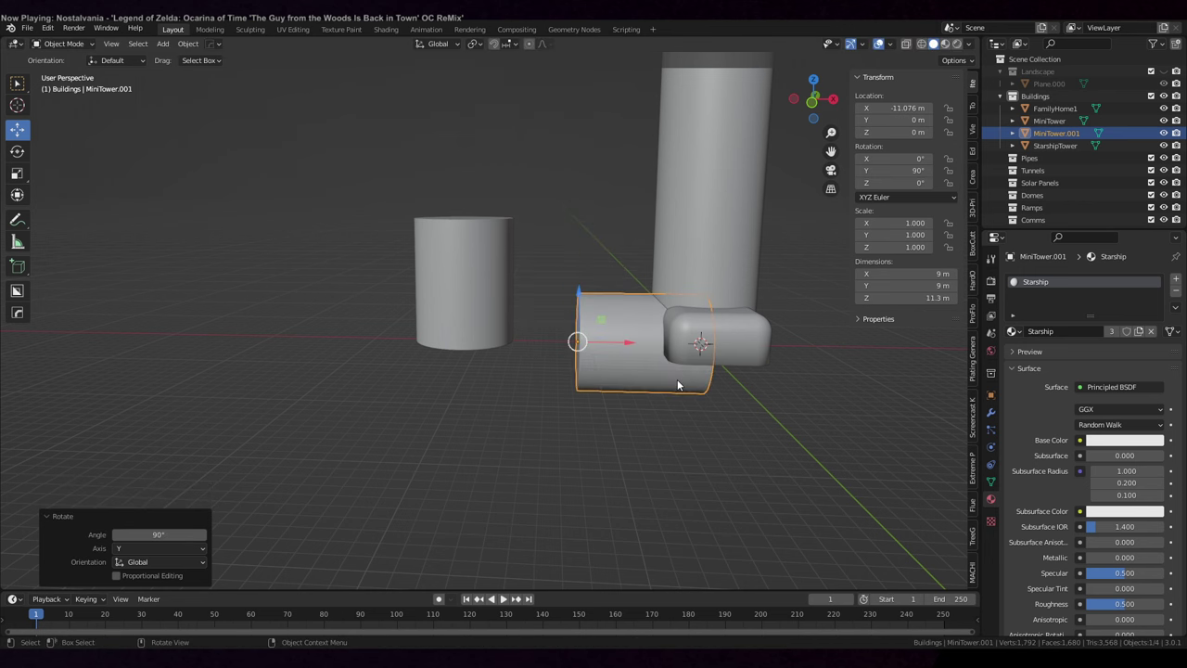
pyautogui.write('r')
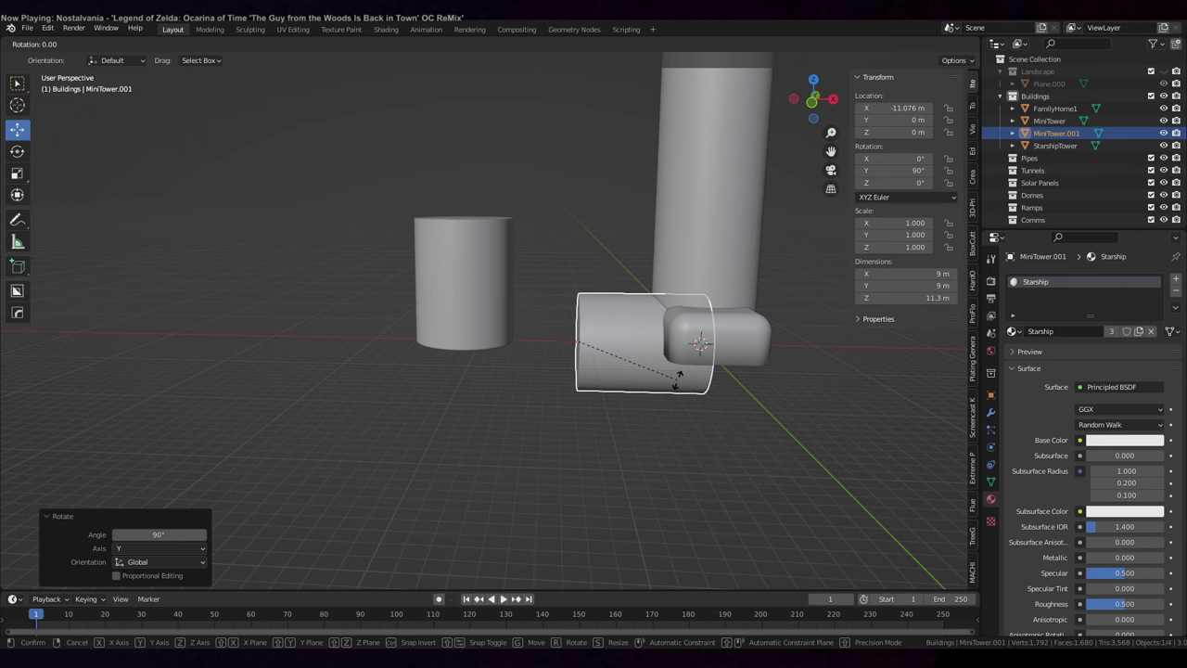
pyautogui.write('z90')
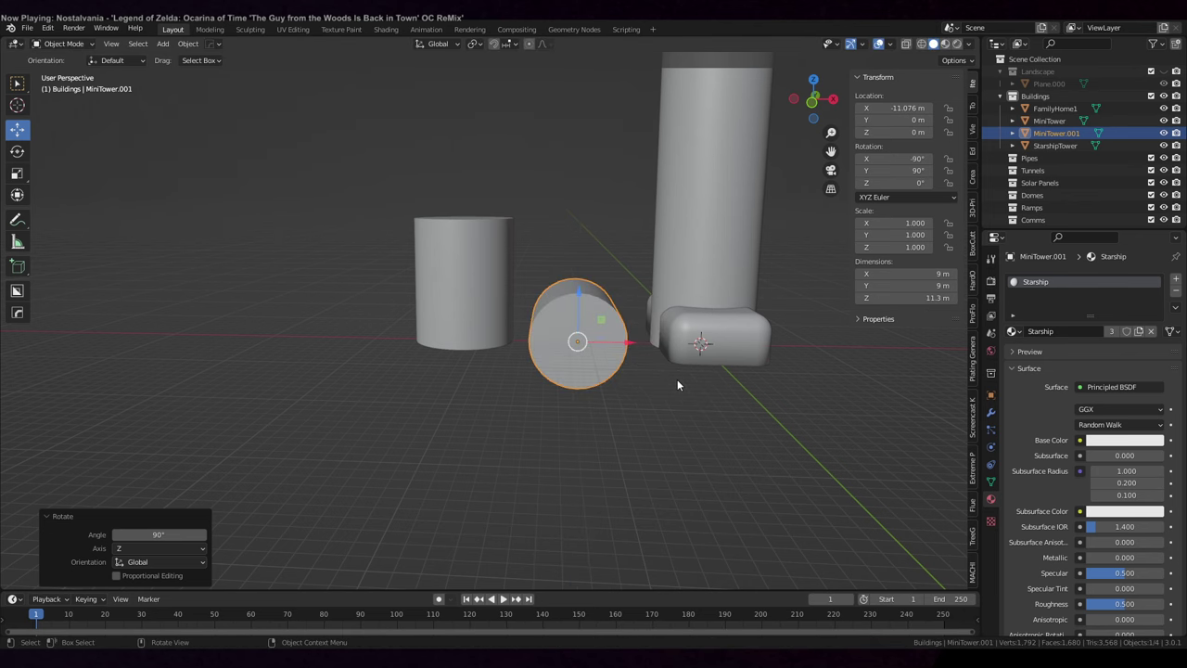
# - Connect the two opposite mid-height vertices across one end cap of MiniTower.001 in Edit Mode, splitting the cap horizontally
pyautogui.press('KP_Decimal')
pyautogui.press('Tab')
pyautogui.moveTo(593, 302); pyautogui.dragTo(570, 351, button='middle')
pyautogui.scroll(3, 569, 332)
pyautogui.press('Tab')
pyautogui.press('Tab')
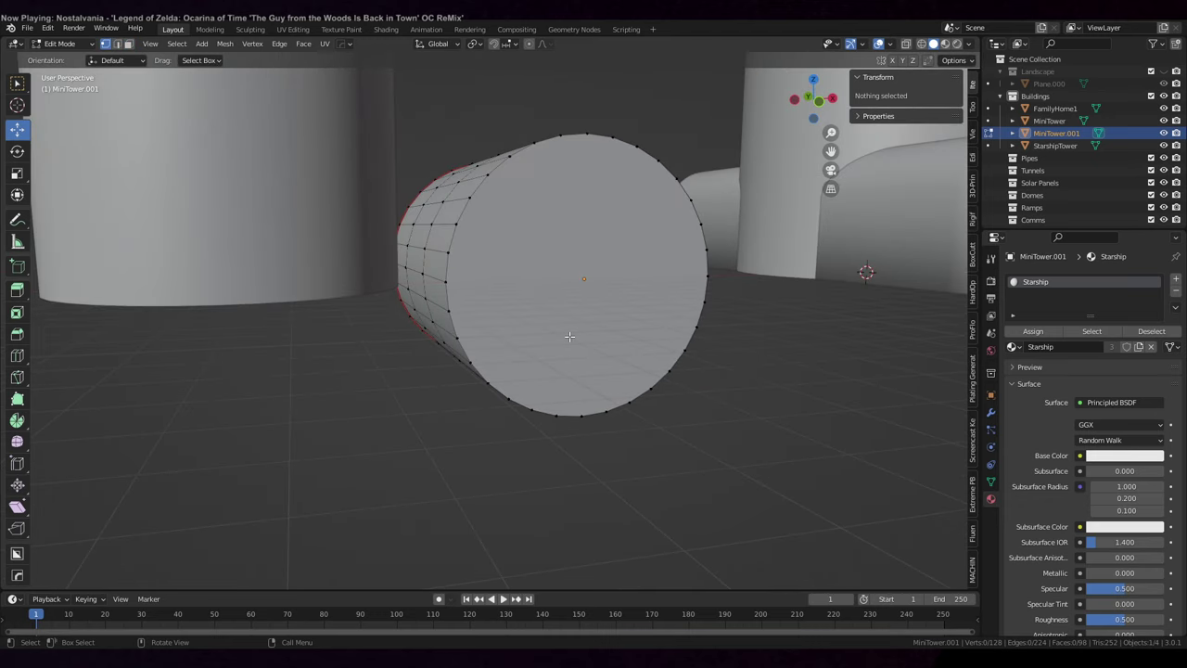
pyautogui.click(443, 285)
pyautogui.moveTo(636, 268); pyautogui.dragTo(450, 256, button='middle')
pyautogui.keyDown('alt'); pyautogui.click(640, 268); pyautogui.keyUp('alt')
# - Connect the two opposite mid-height vertices across the other, seamed end cap and view the cylinder from the front
pyautogui.click(356, 269)
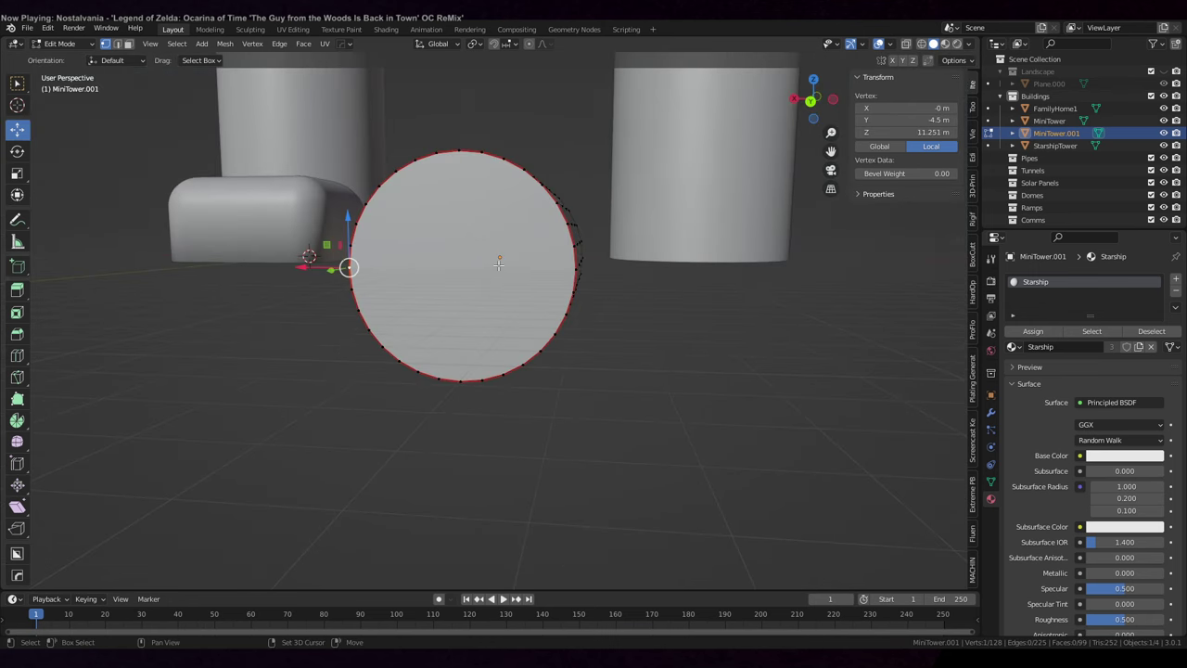
pyautogui.keyDown('alt'); pyautogui.click(573, 275); pyautogui.keyUp('alt')
pyautogui.moveTo(745, 339); pyautogui.dragTo(589, 313, button='middle')
pyautogui.press('KP_1')
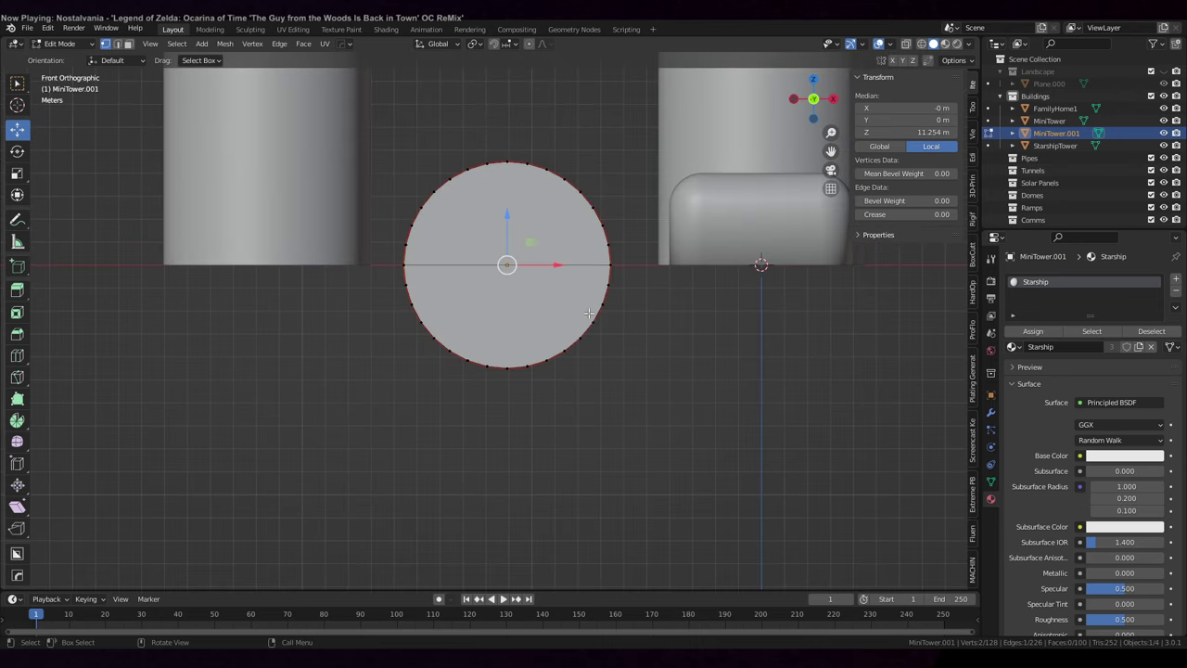
# - In front wireframe view, select all faces in the lower half of the MiniTower.001 cylinder, including both end caps' lower halves, and delete them
pyautogui.scroll(1, 605, 335)
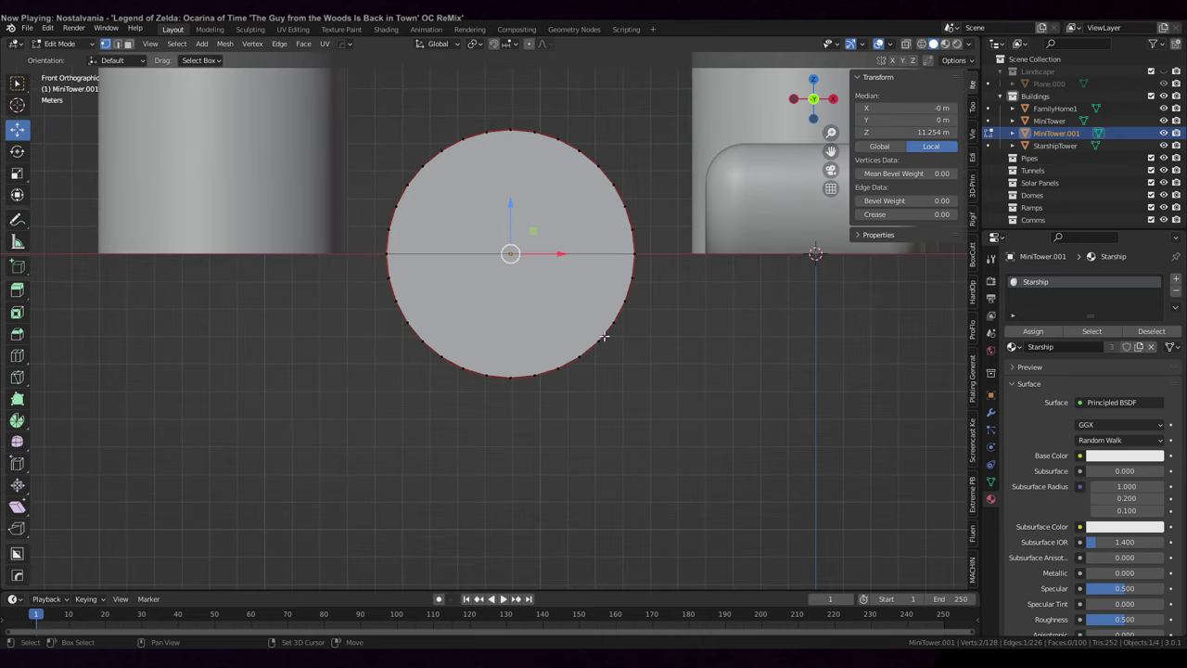
pyautogui.keyDown('shift'); pyautogui.moveTo(604, 335); pyautogui.dragTo(564, 360, button='middle'); pyautogui.keyUp('shift')
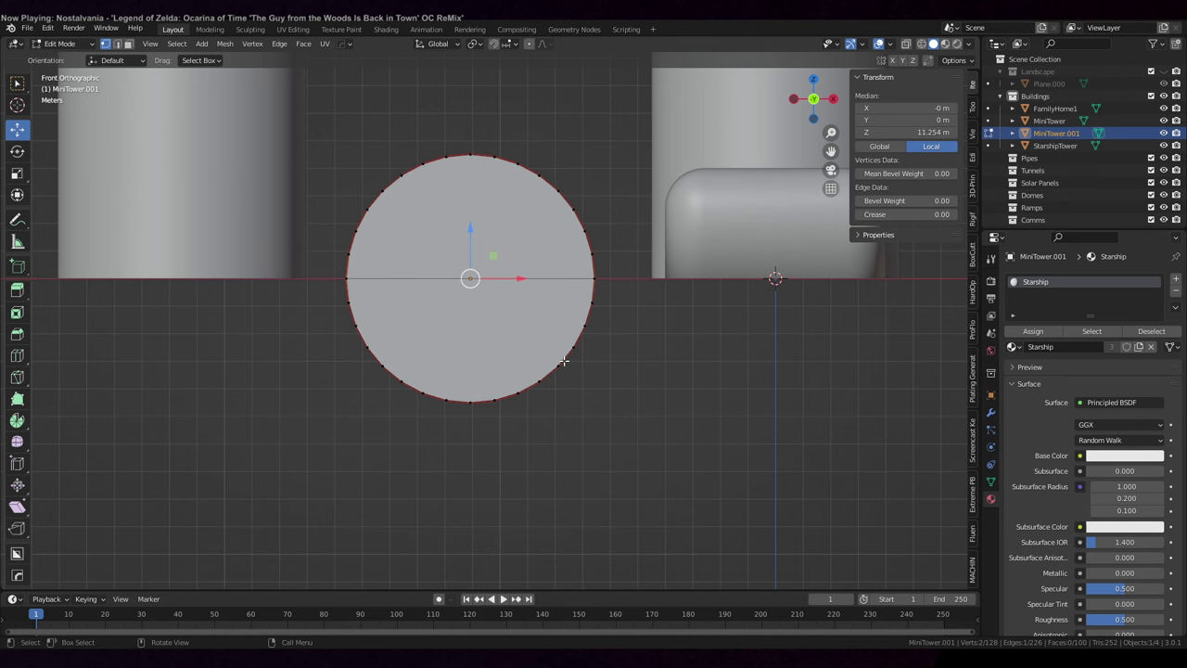
pyautogui.press('z')
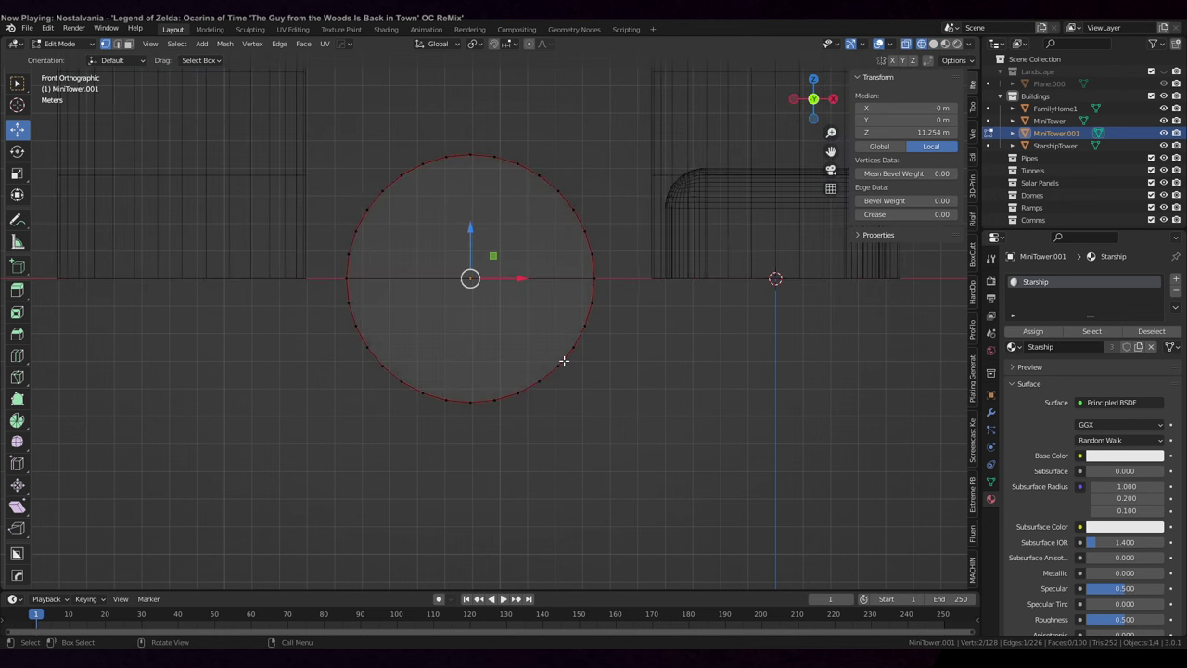
pyautogui.hotkey('alt', 'a')
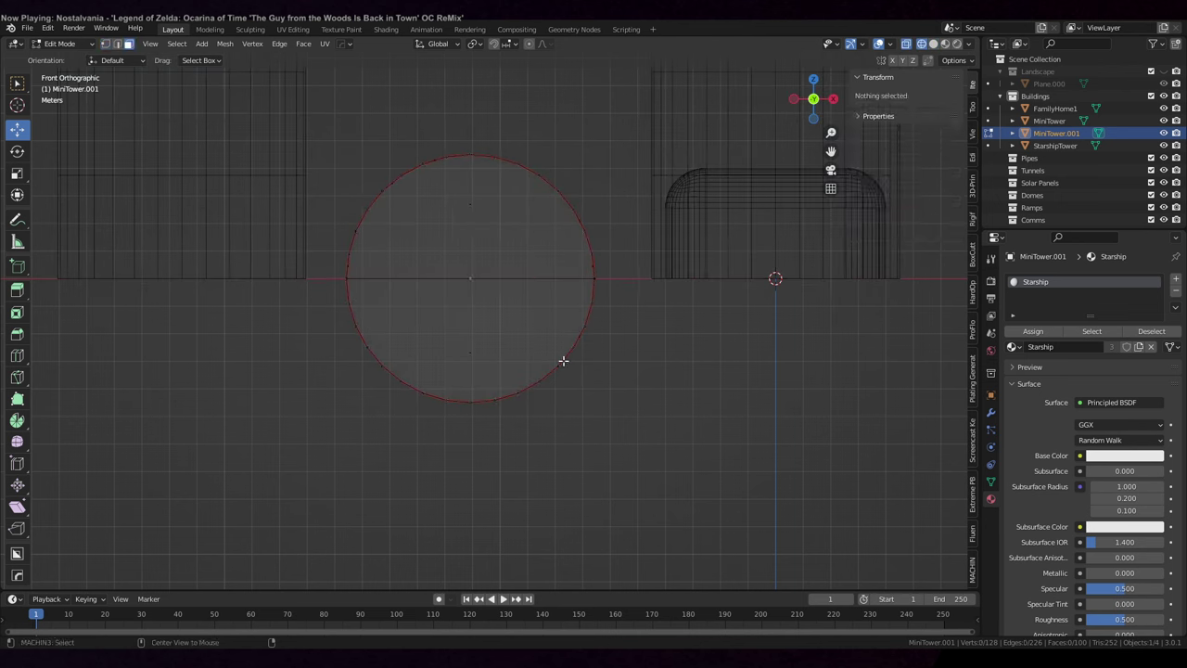
pyautogui.press('c')
pyautogui.moveTo(596, 366)
pyautogui.mouseDown()
pyautogui.moveTo(567, 341)
pyautogui.moveTo(361, 357)
pyautogui.mouseUp()
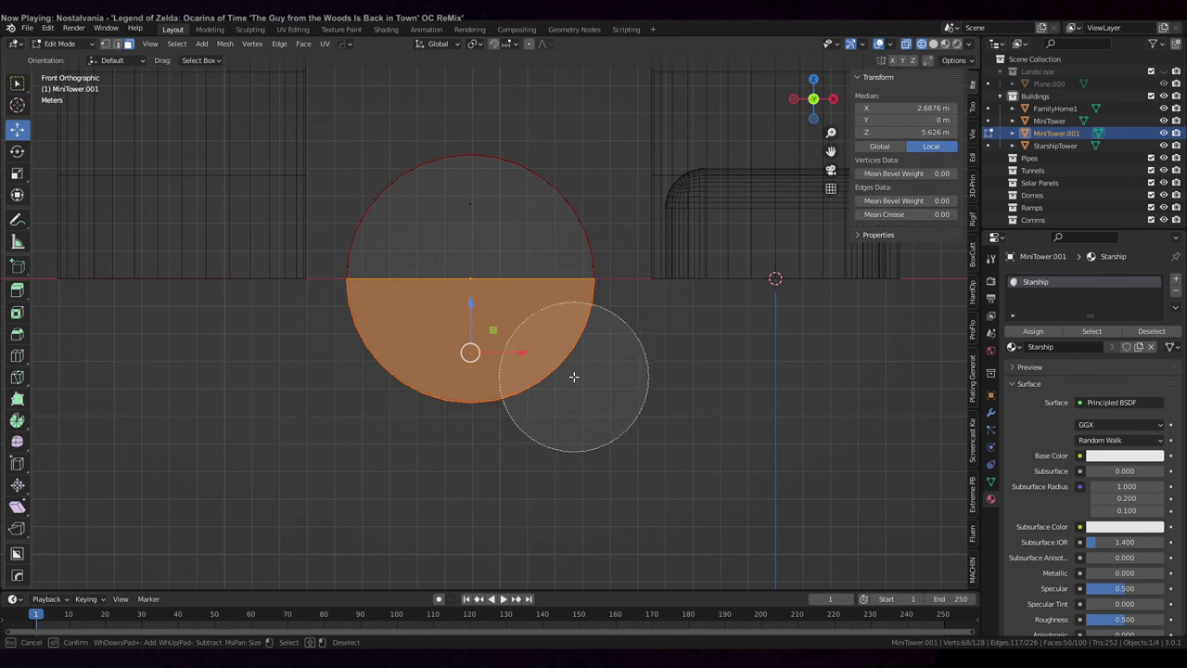
pyautogui.press('Escape')
pyautogui.press('x')
pyautogui.click(431, 389)
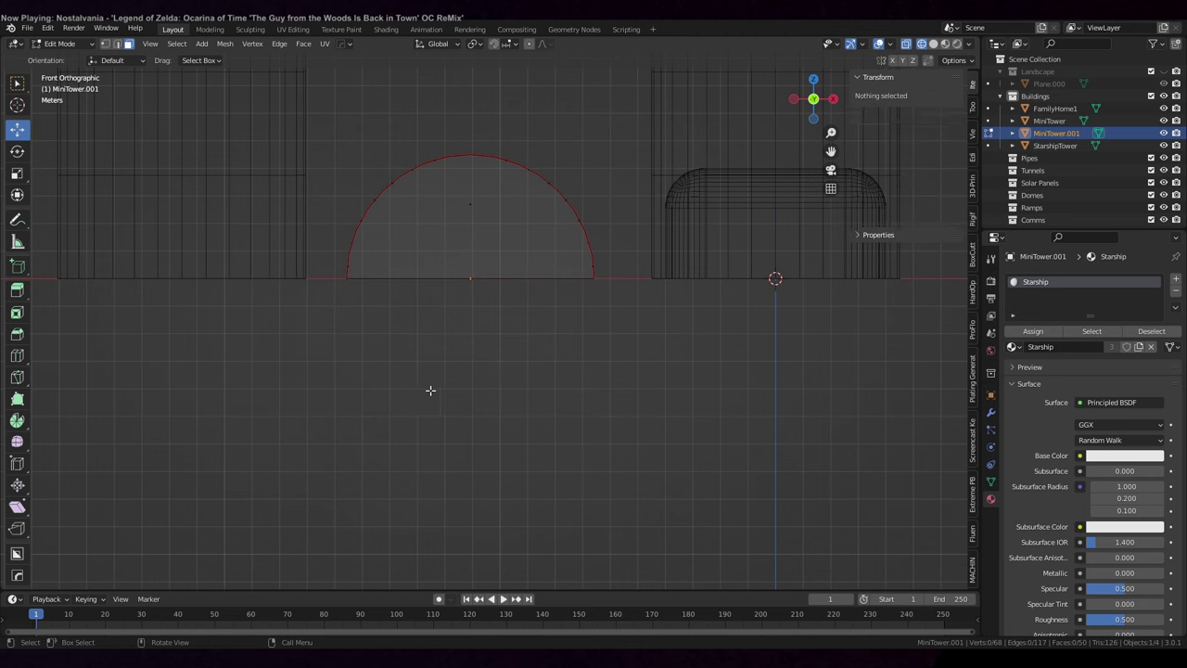
# - Select the open boundary edge loop around the half-cylinder's underside and fill it with a single face
pyautogui.moveTo(429, 392); pyautogui.dragTo(520, 369, button='middle')
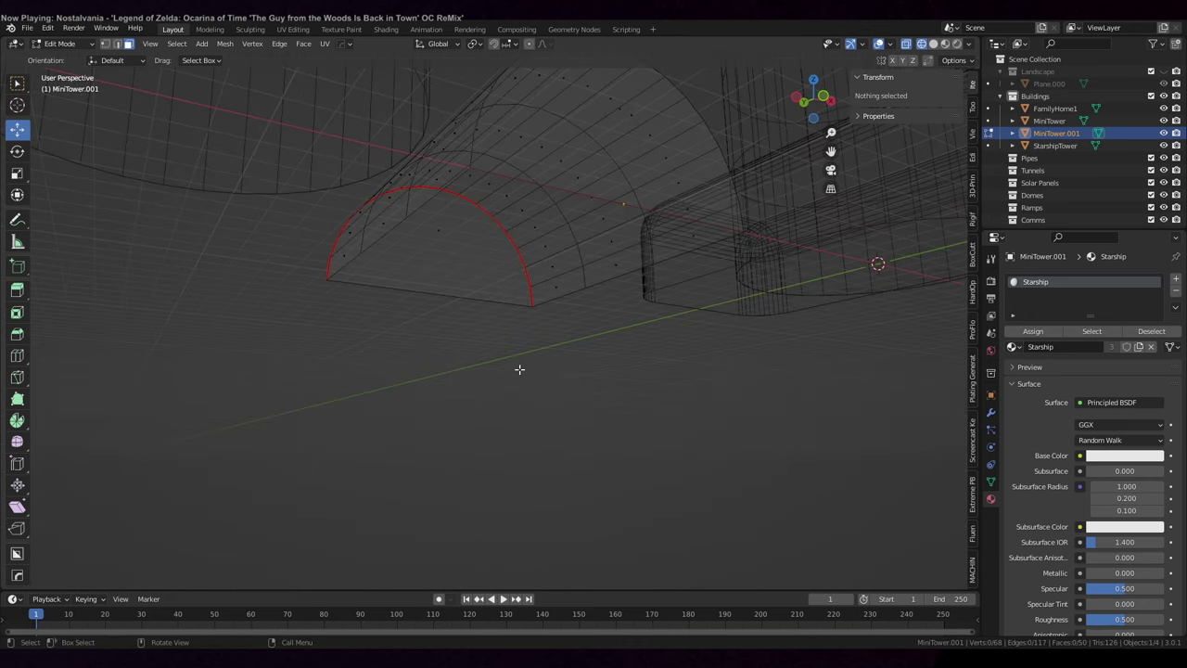
pyautogui.keyDown('alt'); pyautogui.click(560, 191); pyautogui.keyUp('alt')
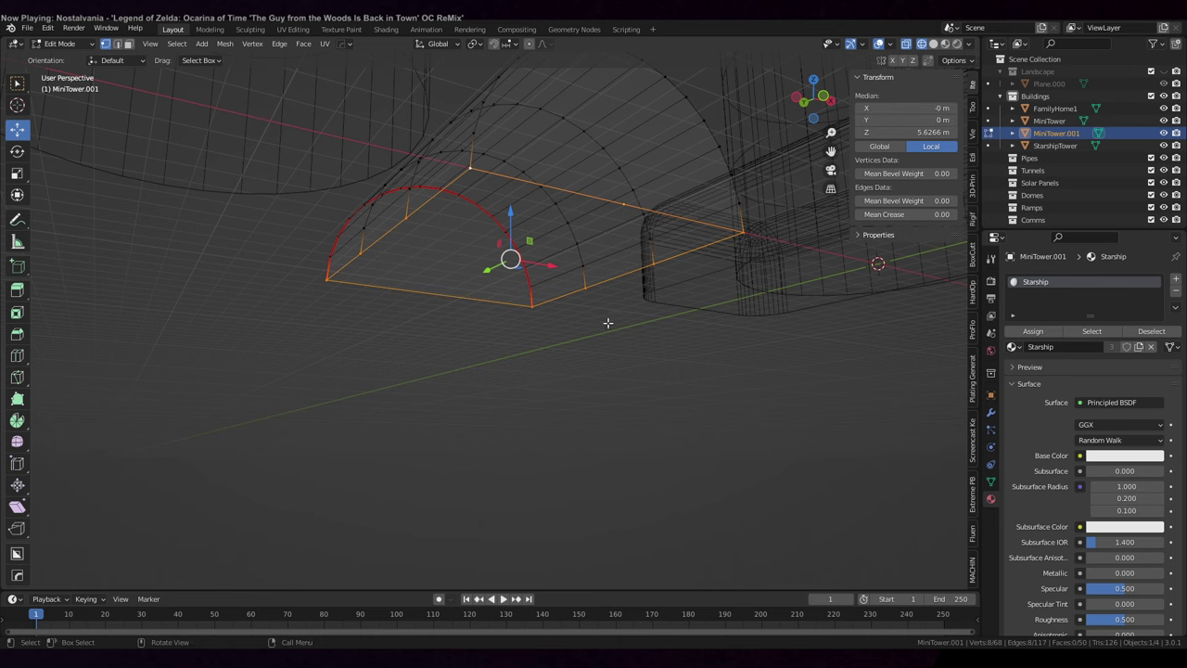
pyautogui.moveTo(607, 323); pyautogui.dragTo(534, 323, button='middle')
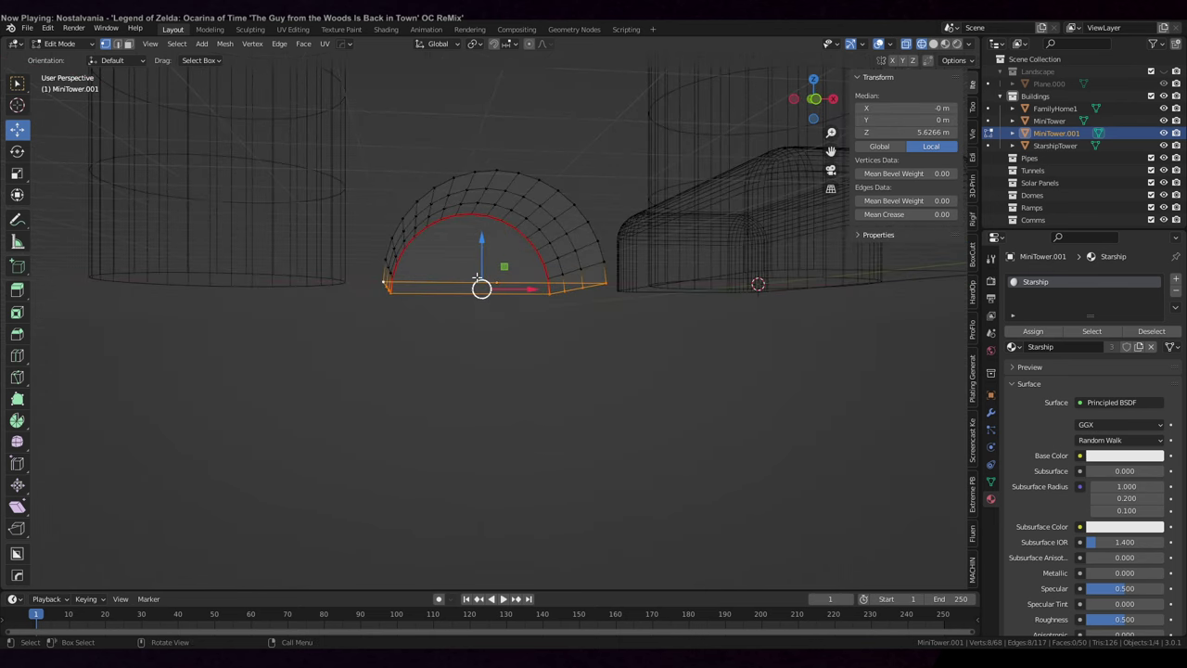
pyautogui.moveTo(477, 280); pyautogui.dragTo(511, 328, button='middle')
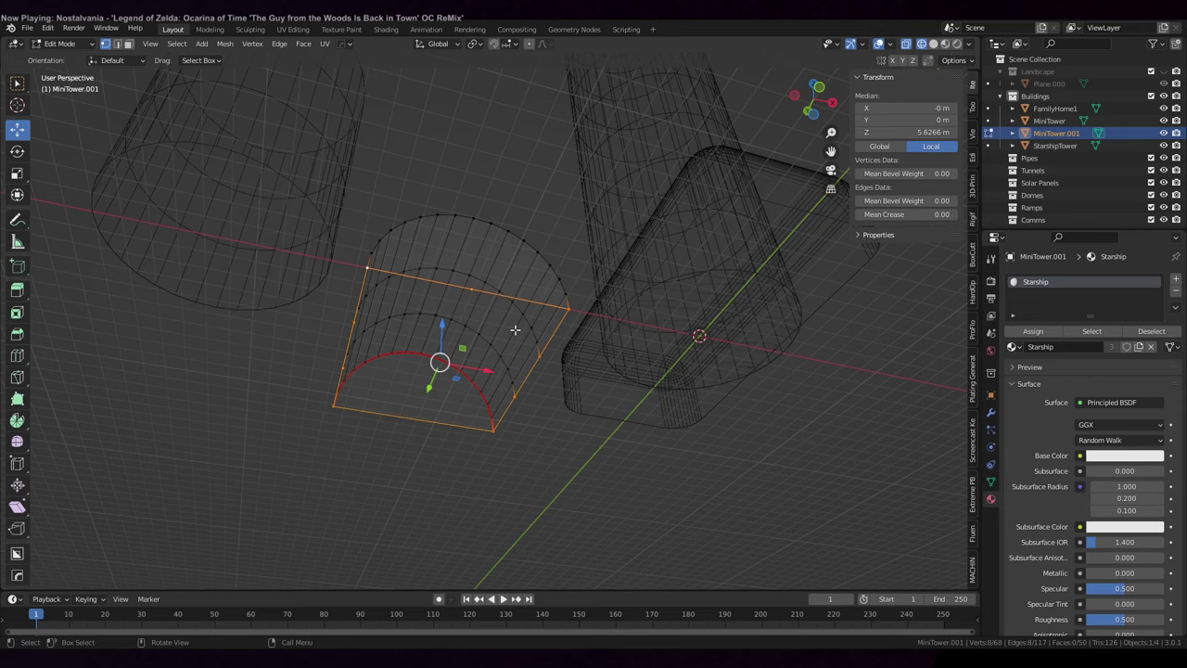
pyautogui.press('f')
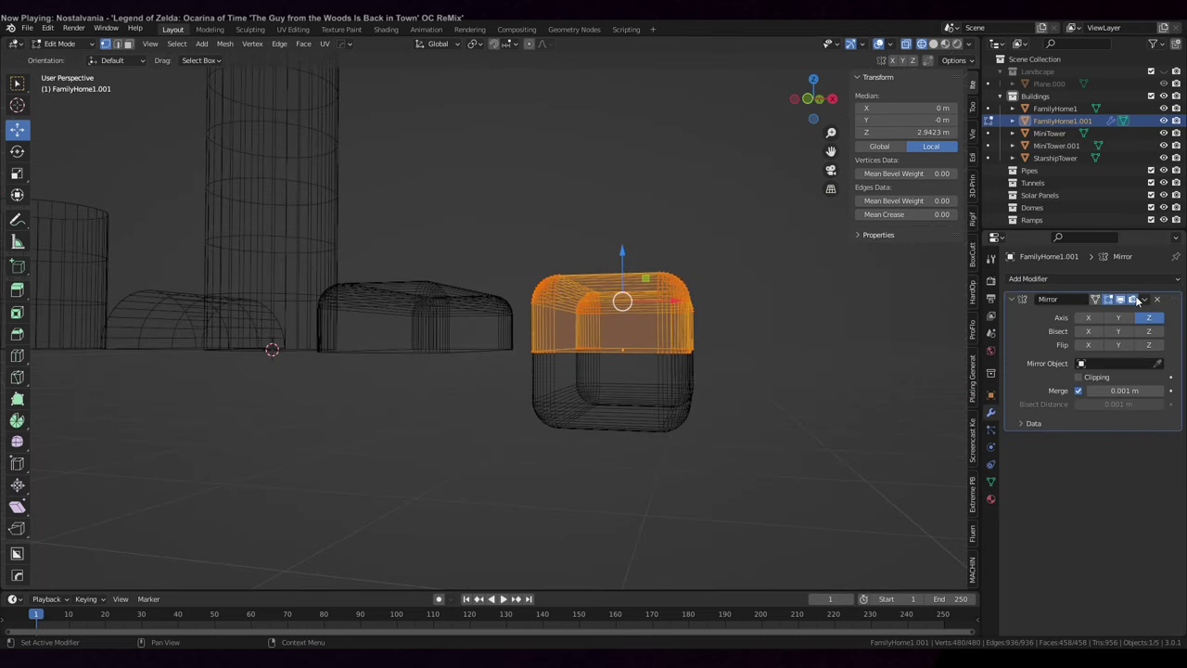
# - Return FamilyHome1.001 to Object Mode, apply its Z-axis Mirror modifier and view the mirrored building from the front
pyautogui.click(1145, 299)
pyautogui.press('Tab')
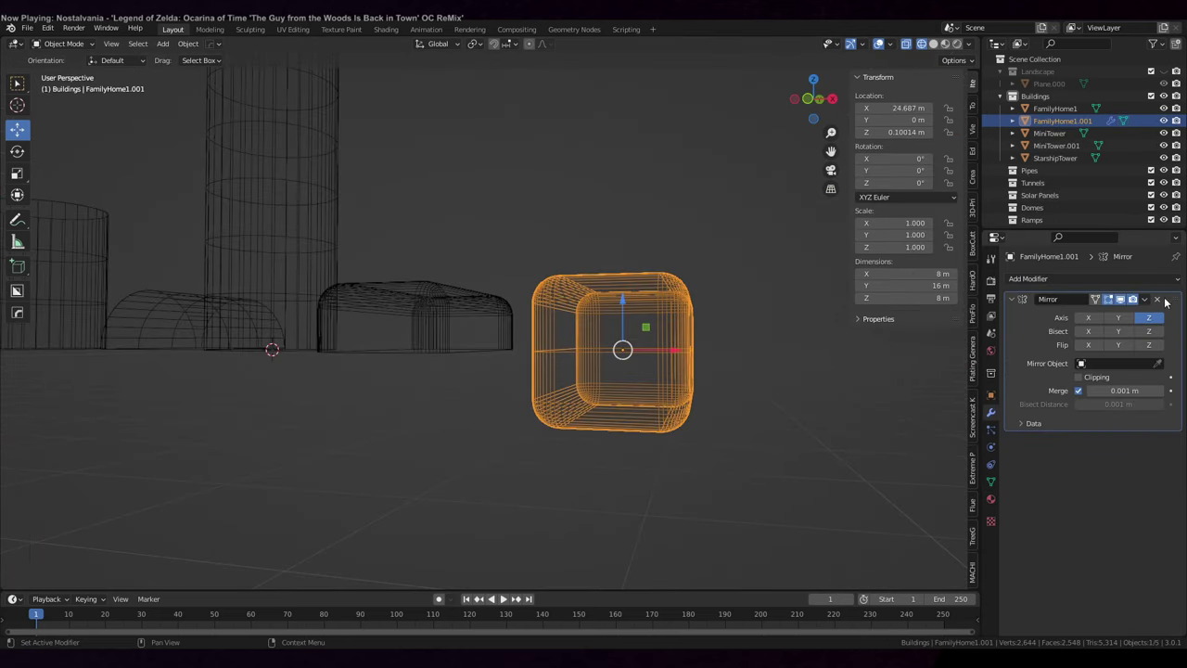
pyautogui.click(1145, 298)
pyautogui.click(1115, 311)
pyautogui.moveTo(762, 413)
pyautogui.mouseDown(button='middle')
pyautogui.moveTo(799, 449)
pyautogui.moveTo(778, 431)
pyautogui.mouseUp(button='middle')
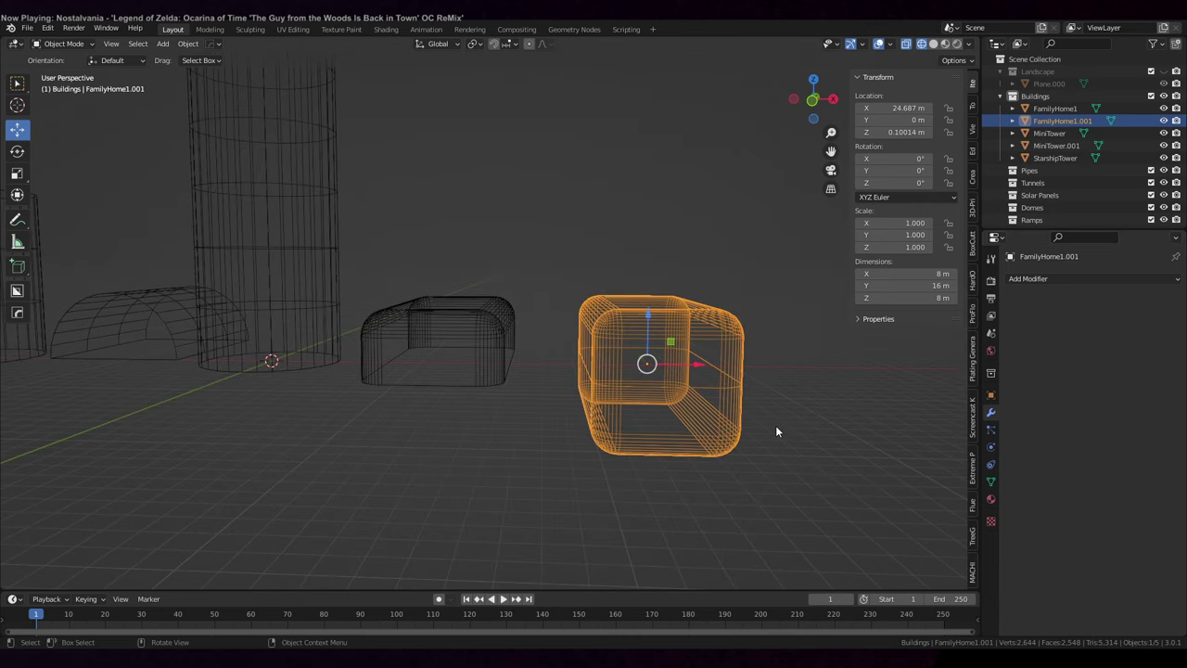
pyautogui.press('KP_1')
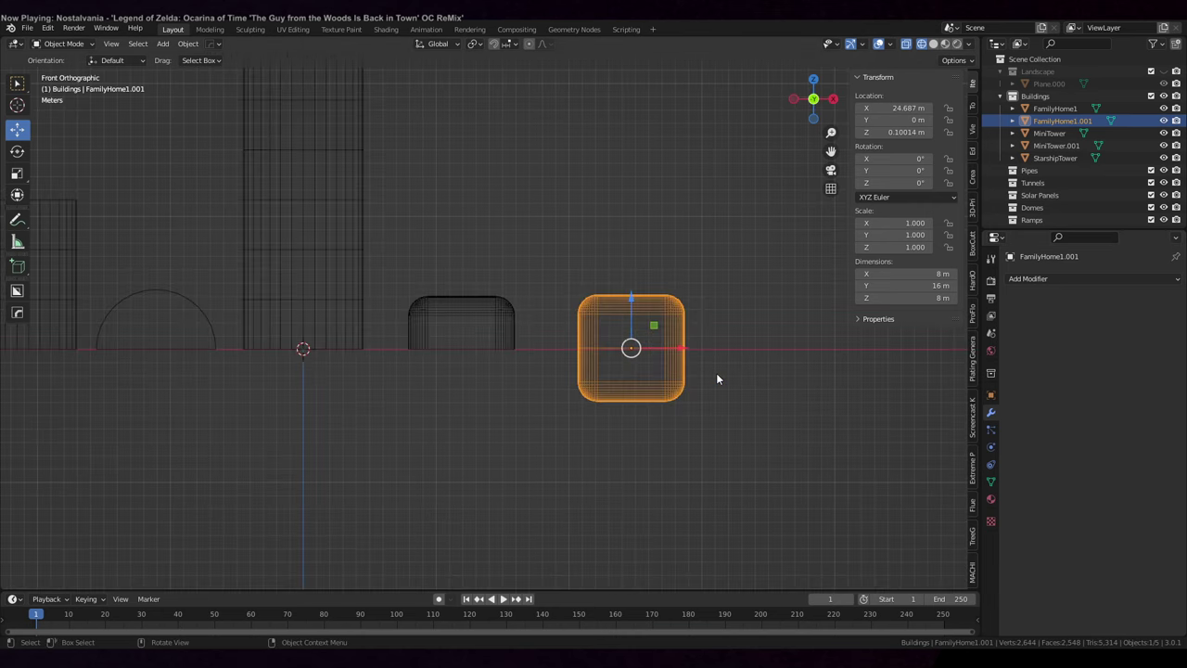
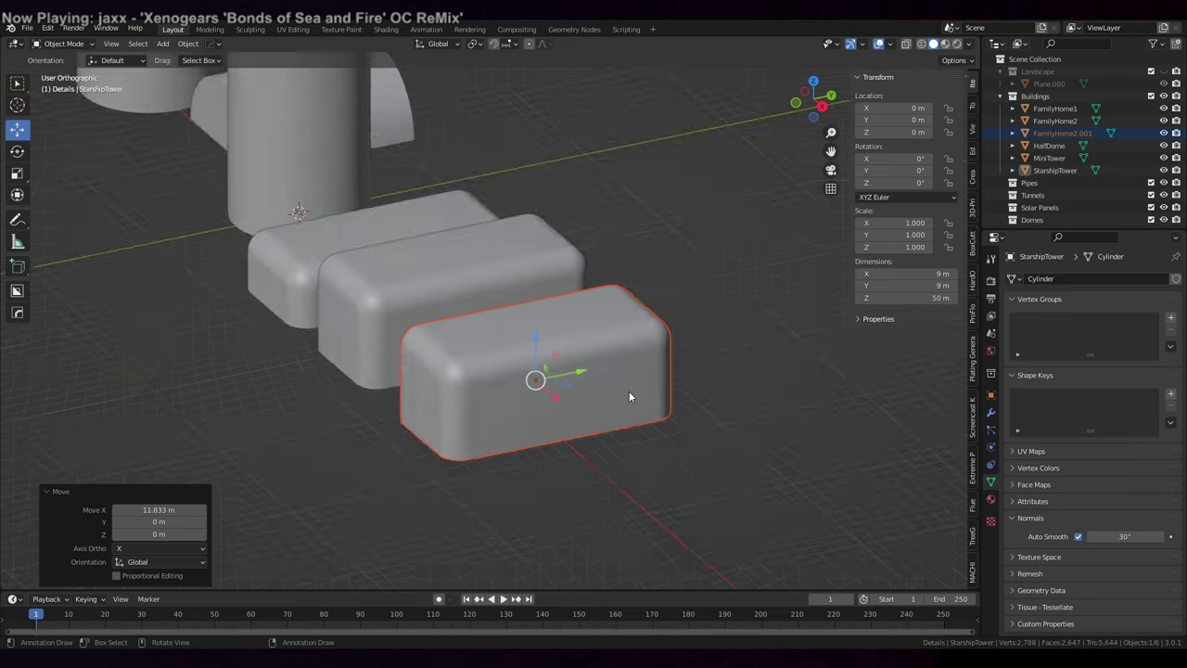
# - Add single crosswise loop cuts to FamilyHome2.001 at its centre and at the middle of each half
pyautogui.keyDown('shift'); pyautogui.moveTo(720, 355); pyautogui.dragTo(602, 351, button='middle'); pyautogui.keyUp('shift')
pyautogui.click(602, 352)
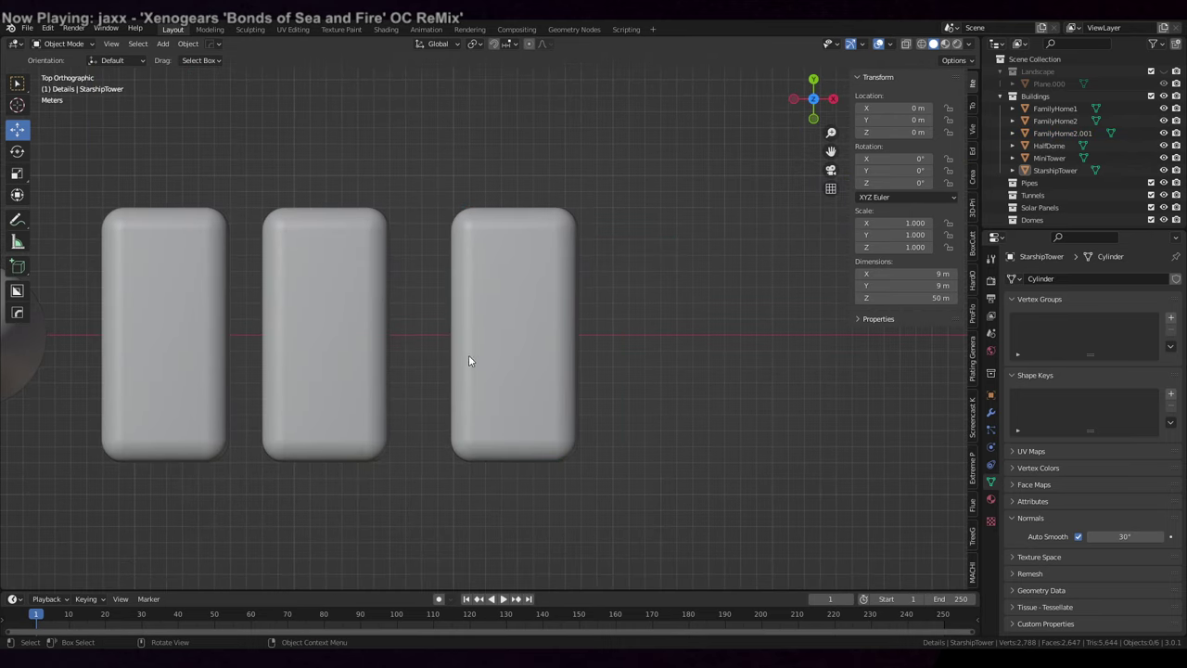
pyautogui.click(469, 354)
pyautogui.press('Tab')
pyautogui.scroll(2, 577, 311)
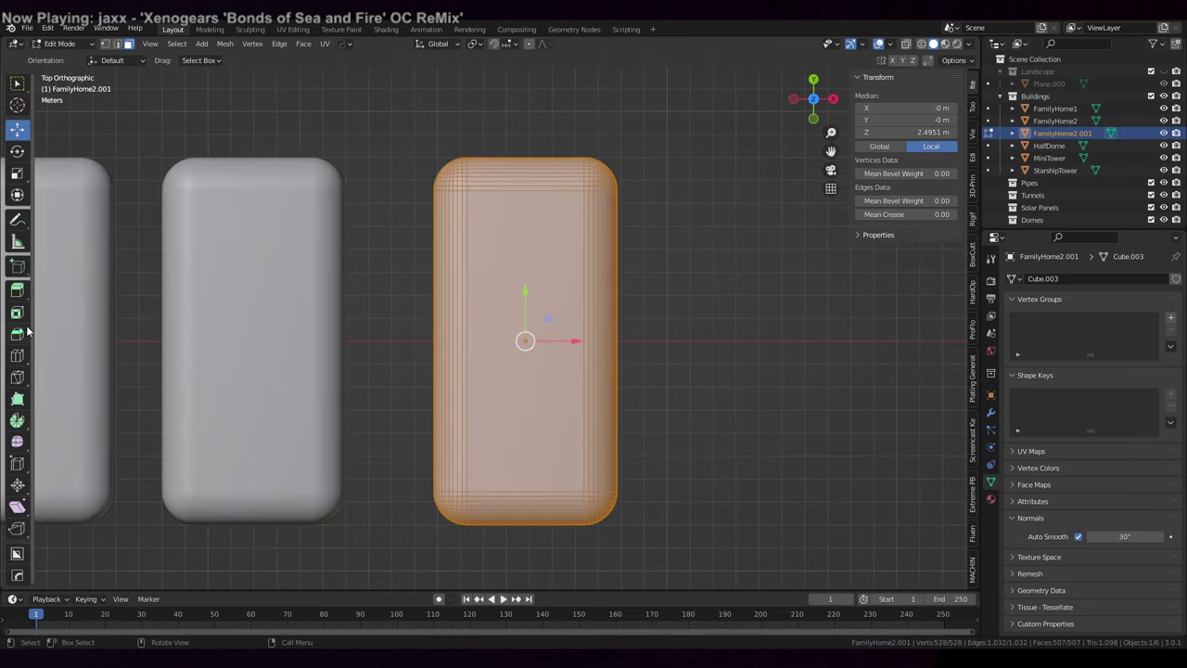
pyautogui.click(17, 355)
pyautogui.click(469, 329)
pyautogui.moveTo(464, 394); pyautogui.dragTo(478, 239, button='middle')
pyautogui.moveTo(506, 187); pyautogui.dragTo(493, 303, button='middle')
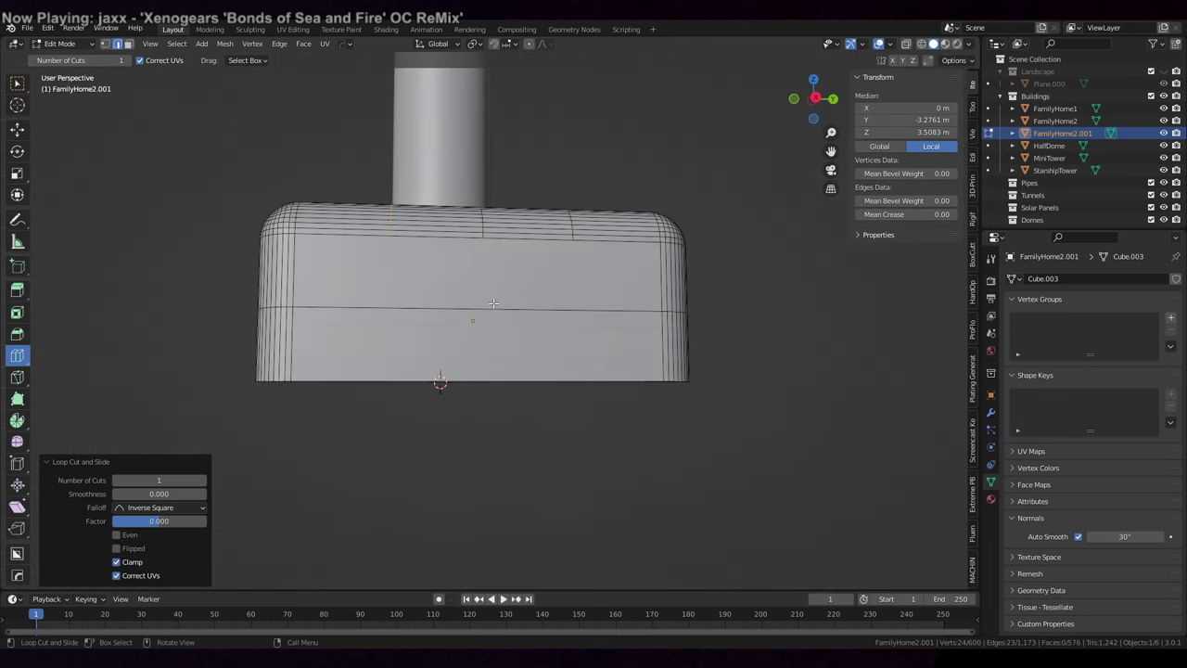
# - On the -X long wall, connect the upper vertex of the +Y quarter cut to the base vertex below it
pyautogui.moveTo(431, 271); pyautogui.dragTo(665, 313, button='middle')
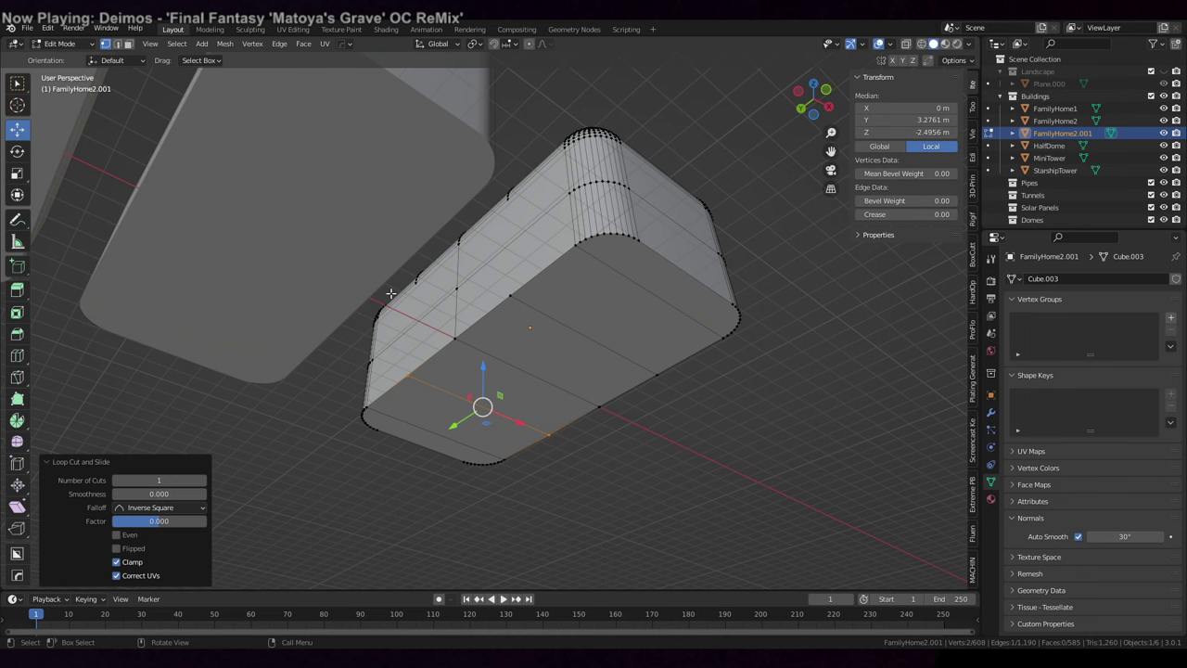
pyautogui.click(413, 291)
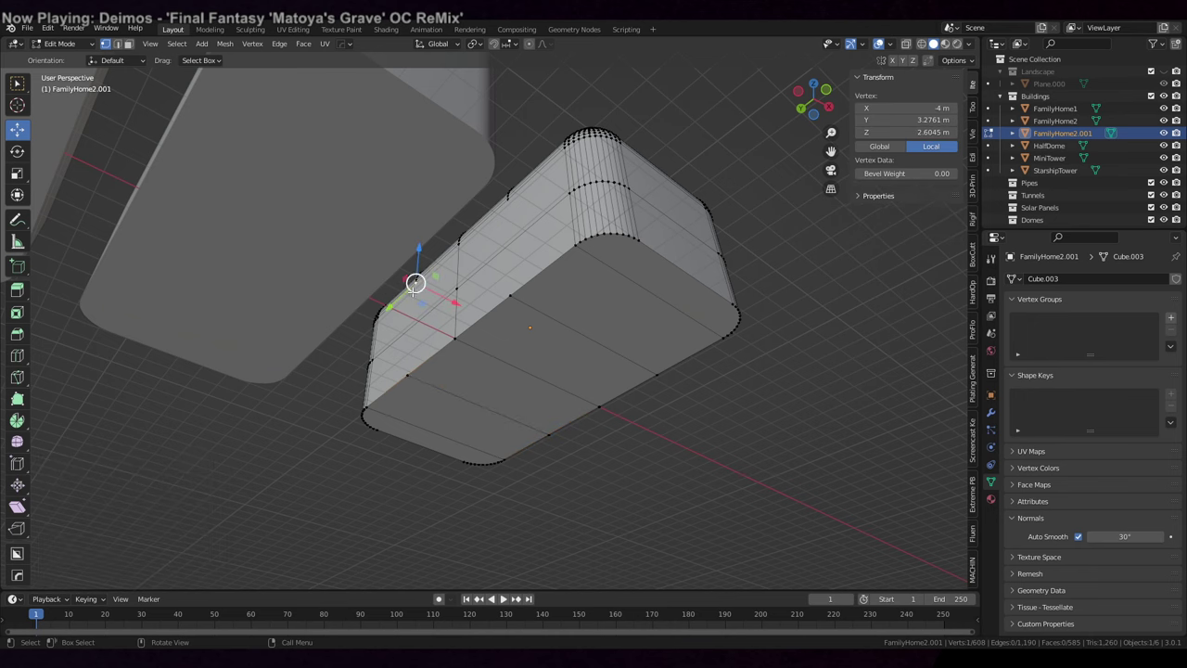
pyautogui.keyDown('shift'); pyautogui.click(416, 371); pyautogui.keyUp('shift')
pyautogui.press('j')
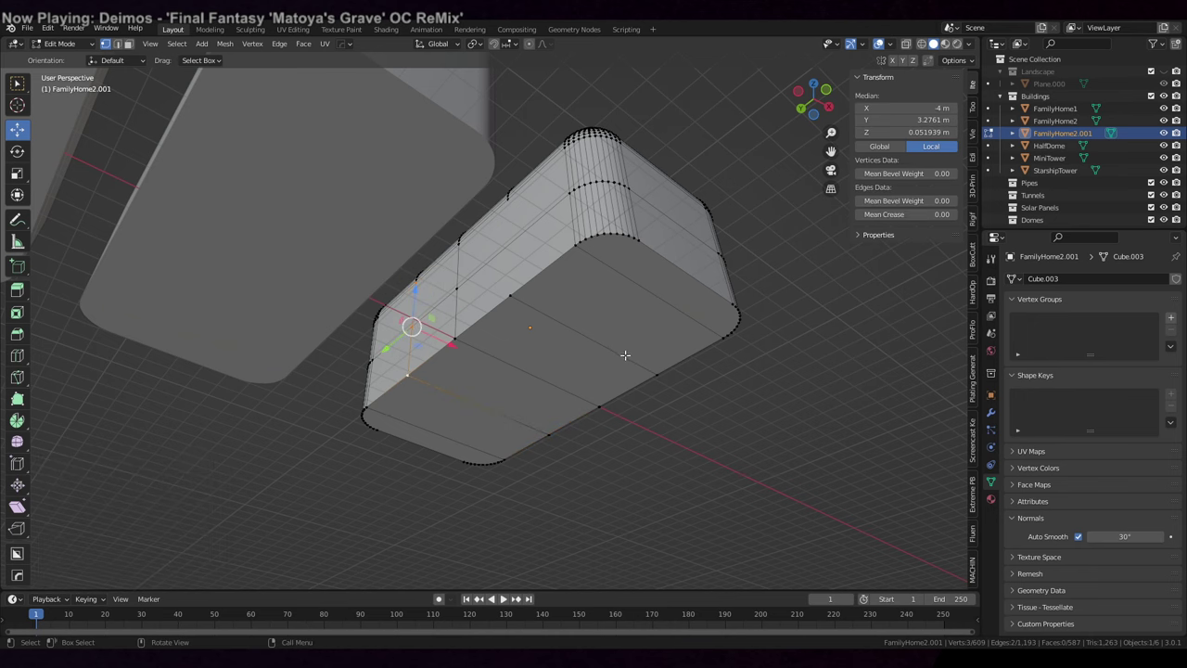
# - On the +X long wall, connect the upper and base vertices vertically at both quarter cuts
pyautogui.moveTo(474, 319); pyautogui.dragTo(581, 280, button='middle')
pyautogui.click(590, 223)
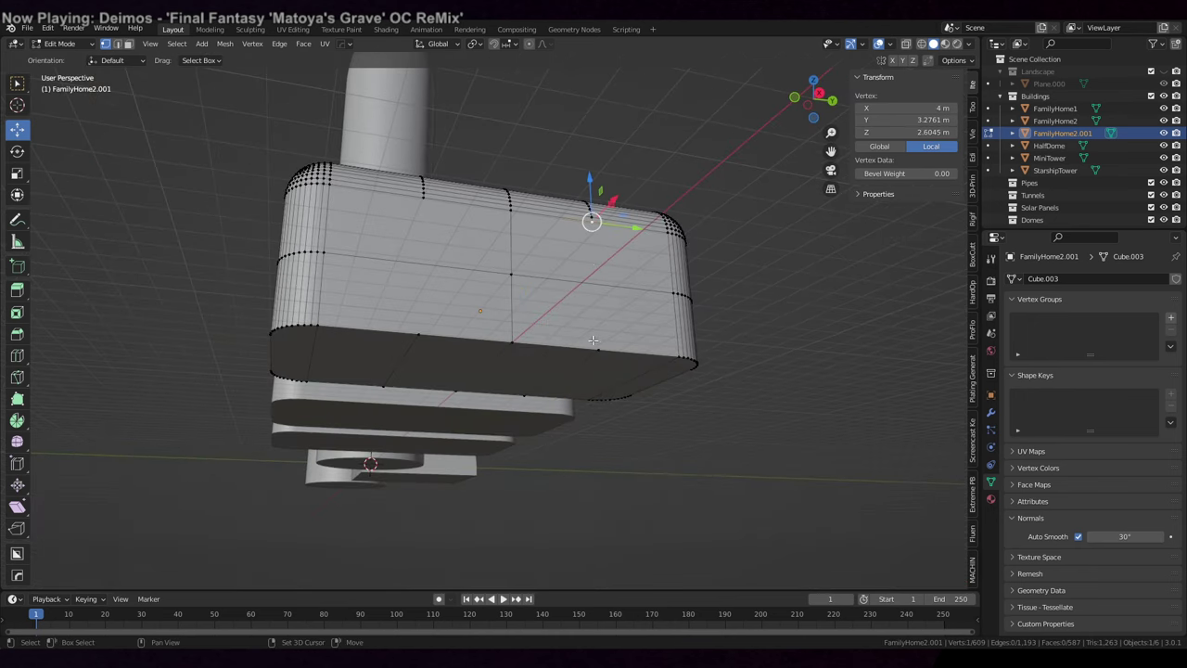
pyautogui.click(595, 283)
pyautogui.press('j')
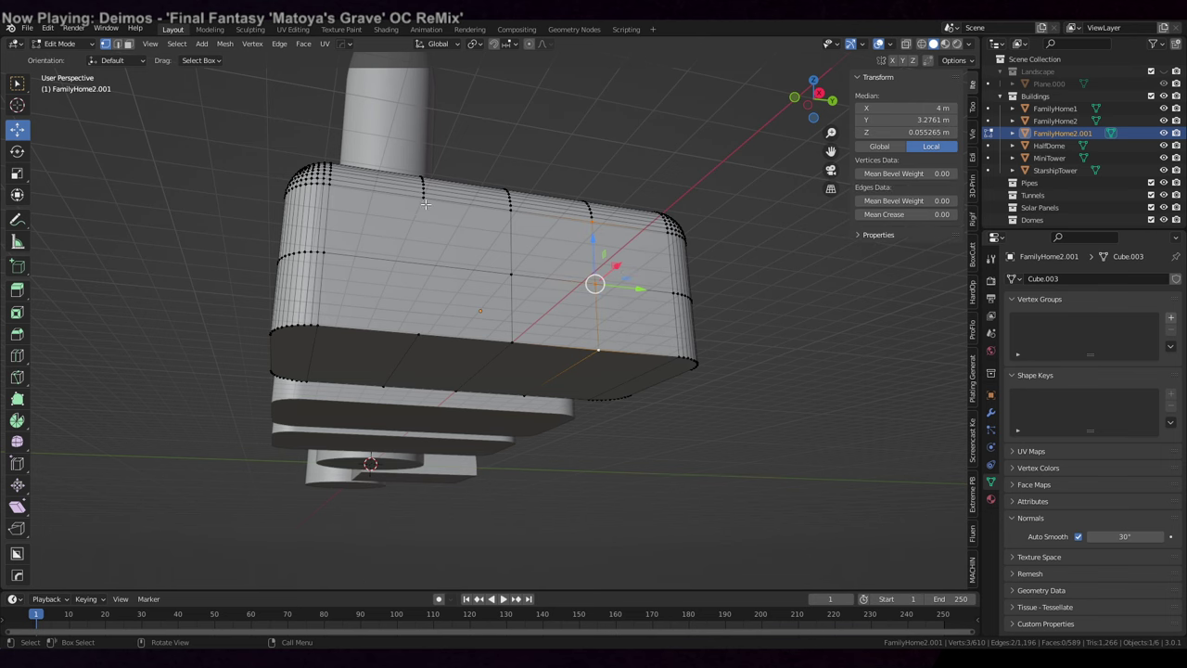
pyautogui.click(425, 202)
pyautogui.press('j')
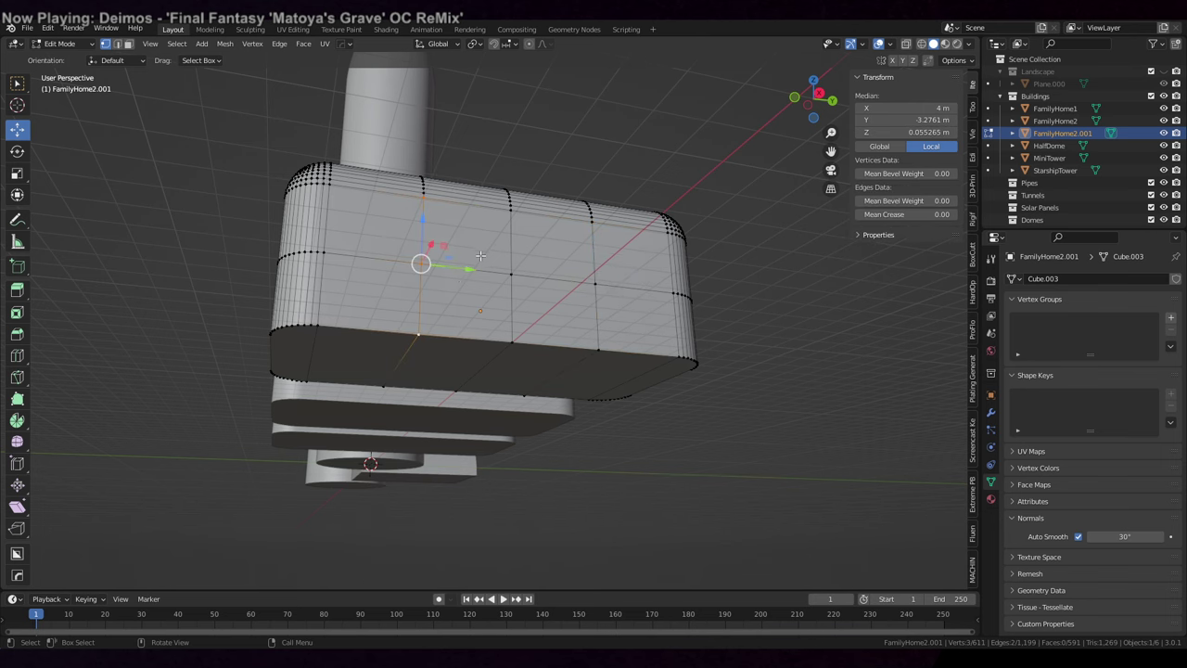
# - Connect the upper and base vertices at the remaining -Y quarter cut on the -X long wall
pyautogui.moveTo(460, 273); pyautogui.dragTo(543, 216, button='middle')
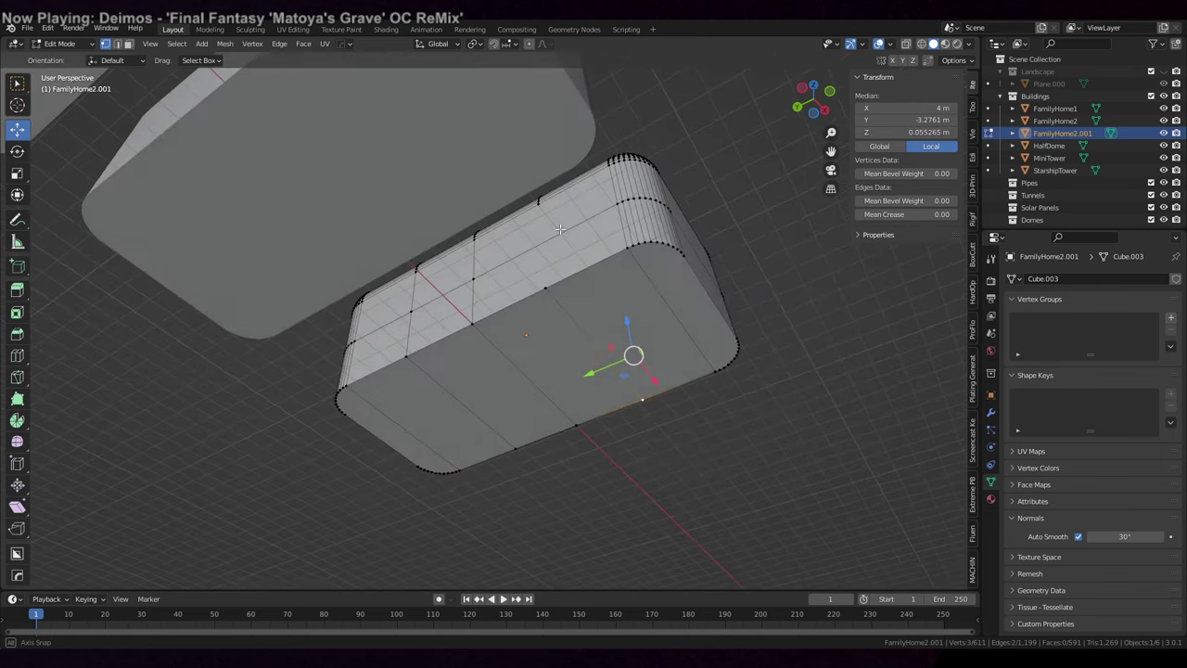
pyautogui.click(541, 214)
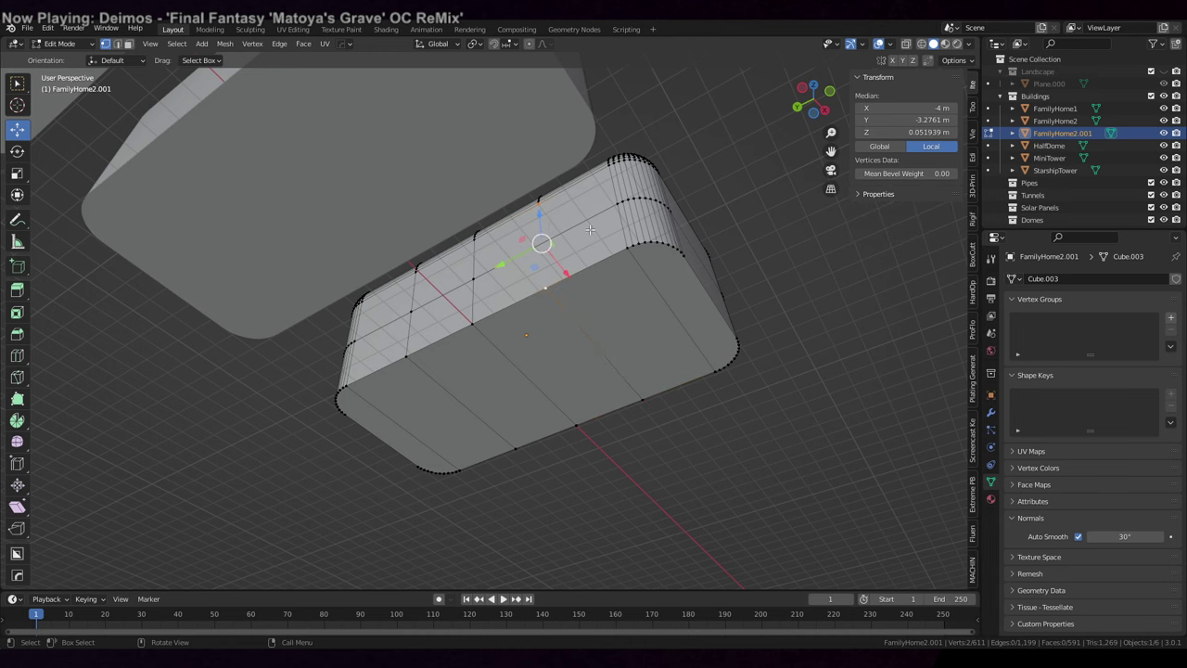
pyautogui.press('j')
# - In top wireframe view, select all faces between the two quarter cuts of FamilyHome2.001 and delete them
pyautogui.moveTo(589, 229); pyautogui.dragTo(510, 345, button='middle')
pyautogui.press('KP_7')
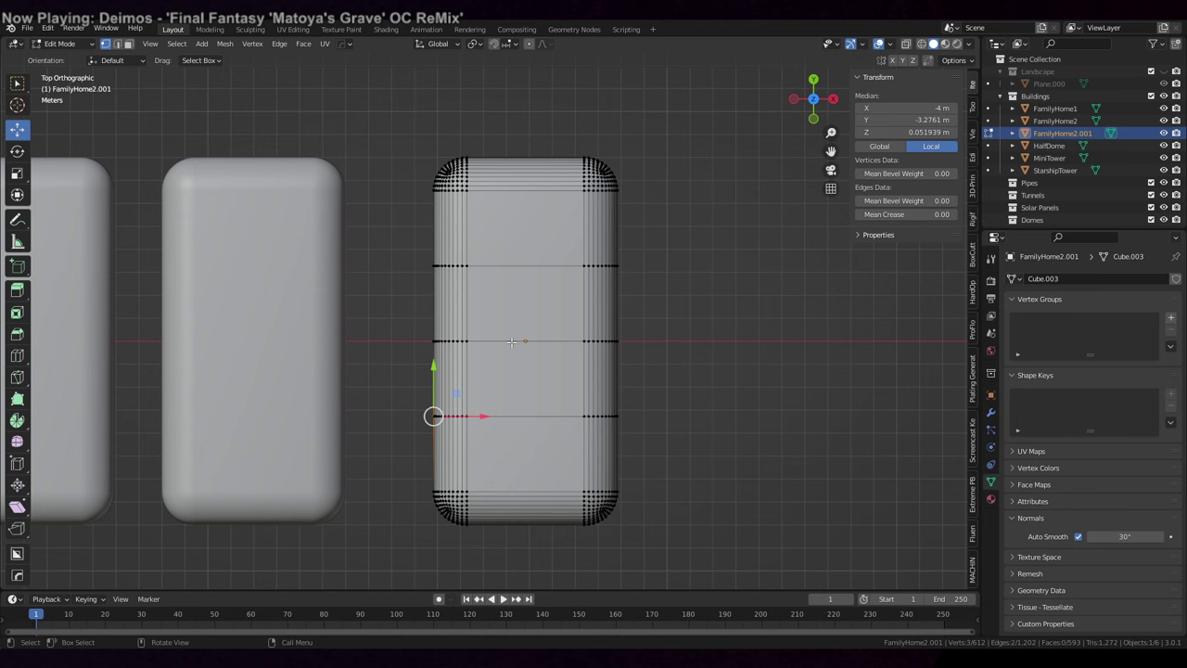
pyautogui.hotkey('shift', 'z')
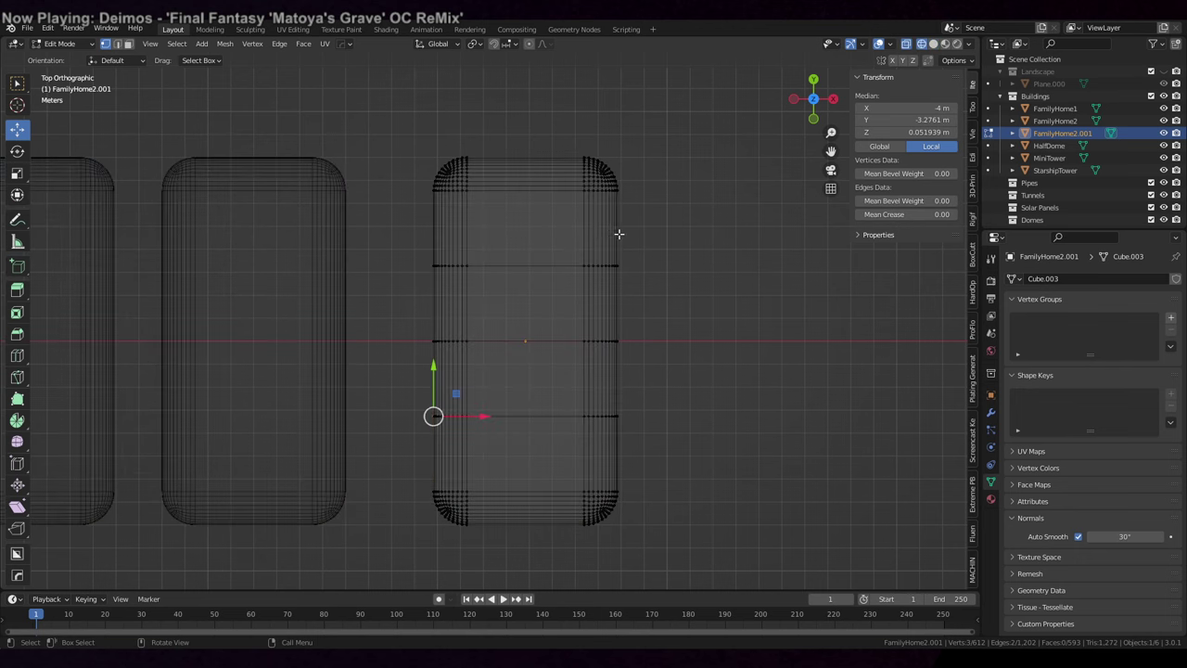
pyautogui.press('3')
pyautogui.press('c')
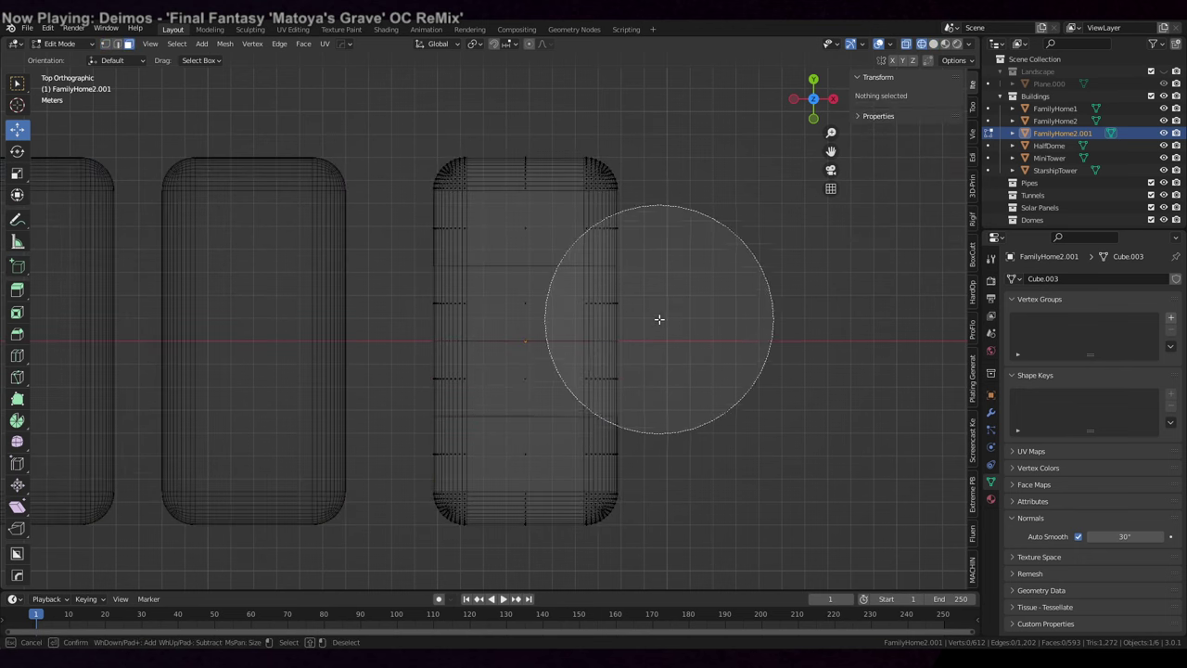
pyautogui.scroll(3, 659, 321)
pyautogui.moveTo(656, 326); pyautogui.dragTo(451, 339)
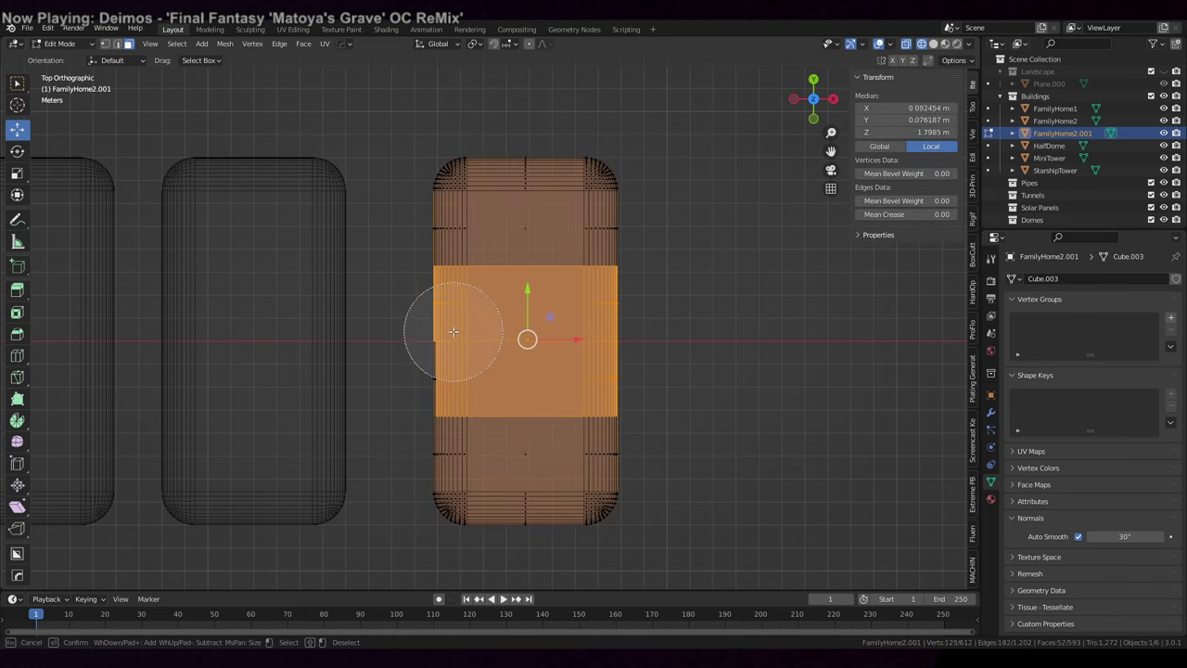
pyautogui.rightClick(650, 345)
pyautogui.moveTo(651, 345)
pyautogui.mouseDown(button='middle')
pyautogui.moveTo(683, 291)
pyautogui.moveTo(715, 133)
pyautogui.moveTo(752, 116)
pyautogui.moveTo(749, 244)
pyautogui.mouseUp(button='middle')
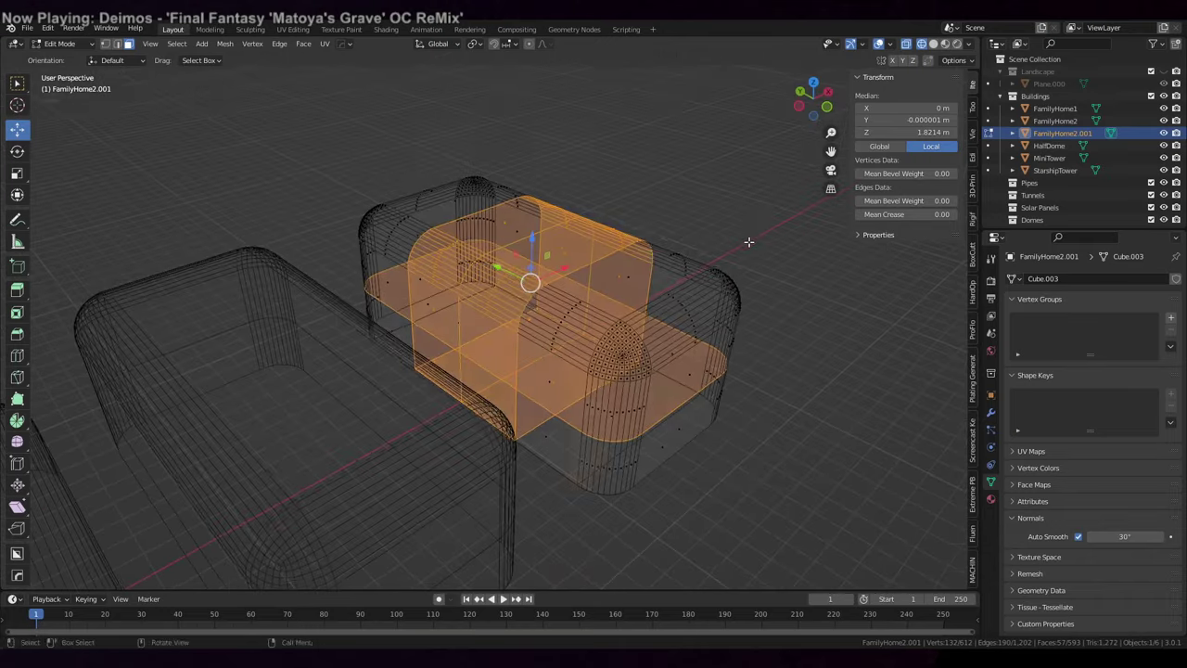
pyautogui.press('x')
pyautogui.click(749, 244)
# - Select the faces of the -Y end section and move it along Y so its open edge lies on the X axis
pyautogui.press('KP_7')
pyautogui.press('c')
pyautogui.moveTo(580, 402)
pyautogui.mouseDown()
pyautogui.moveTo(480, 413)
pyautogui.moveTo(500, 410)
pyautogui.moveTo(499, 320)
pyautogui.mouseUp()
pyautogui.rightClick(480, 414)
pyautogui.keyDown('shift'); pyautogui.moveTo(554, 246); pyautogui.dragTo(548, 352, button='middle'); pyautogui.keyUp('shift')
pyautogui.click(648, 266)
# - Select the +Y end section's faces and move it along Y until its open edge meets the other section at the X axis
pyautogui.press('c')
pyautogui.moveTo(647, 266)
pyautogui.mouseDown()
pyautogui.moveTo(570, 180)
pyautogui.moveTo(456, 180)
pyautogui.mouseUp()
pyautogui.rightClick(439, 214)
pyautogui.rightClick(438, 214)
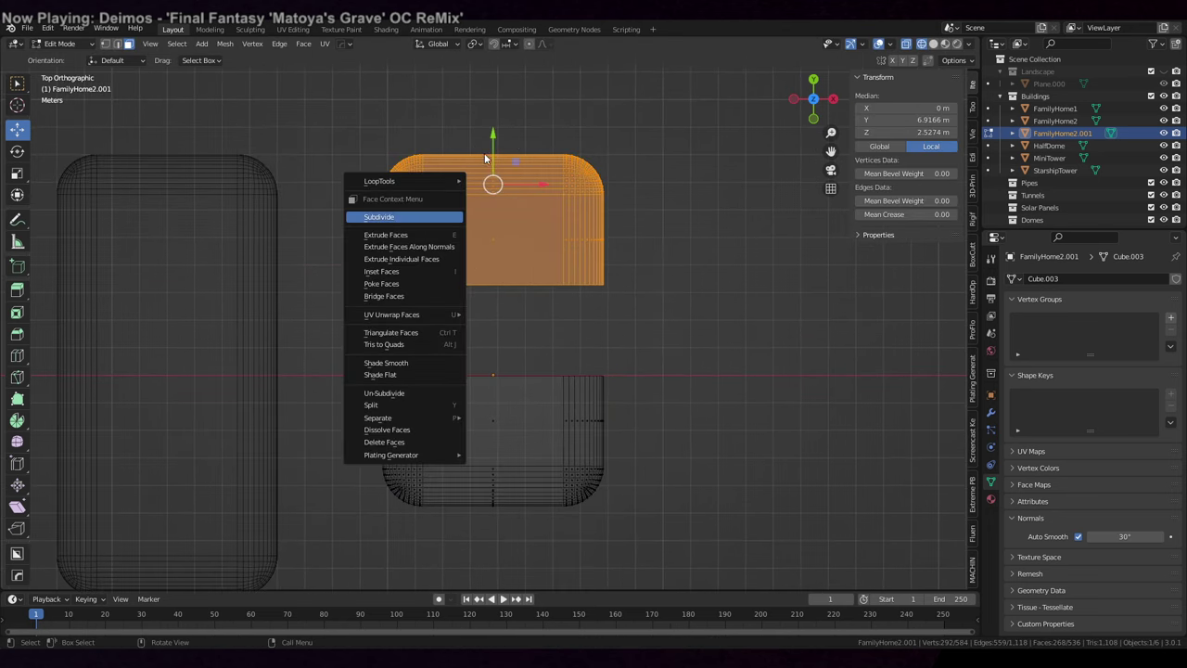
pyautogui.moveTo(492, 135); pyautogui.dragTo(487, 225)
pyautogui.scroll(6, 454, 340)
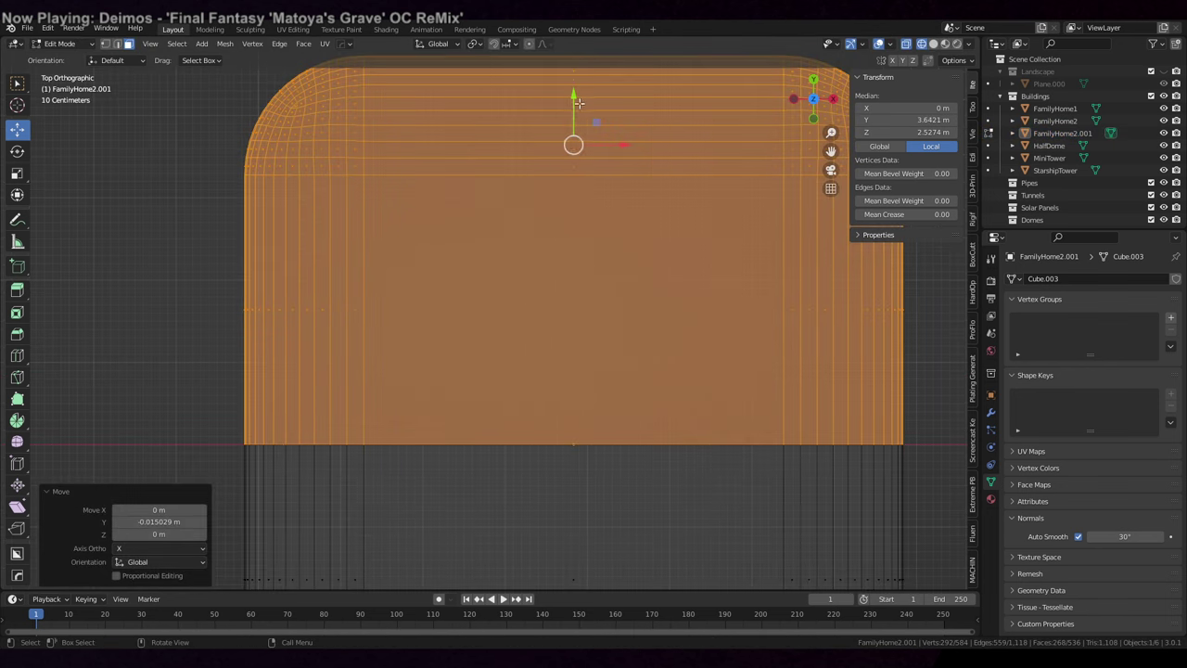
pyautogui.scroll(-2, 494, 319)
pyautogui.press('Tab')
pyautogui.press('Tab')
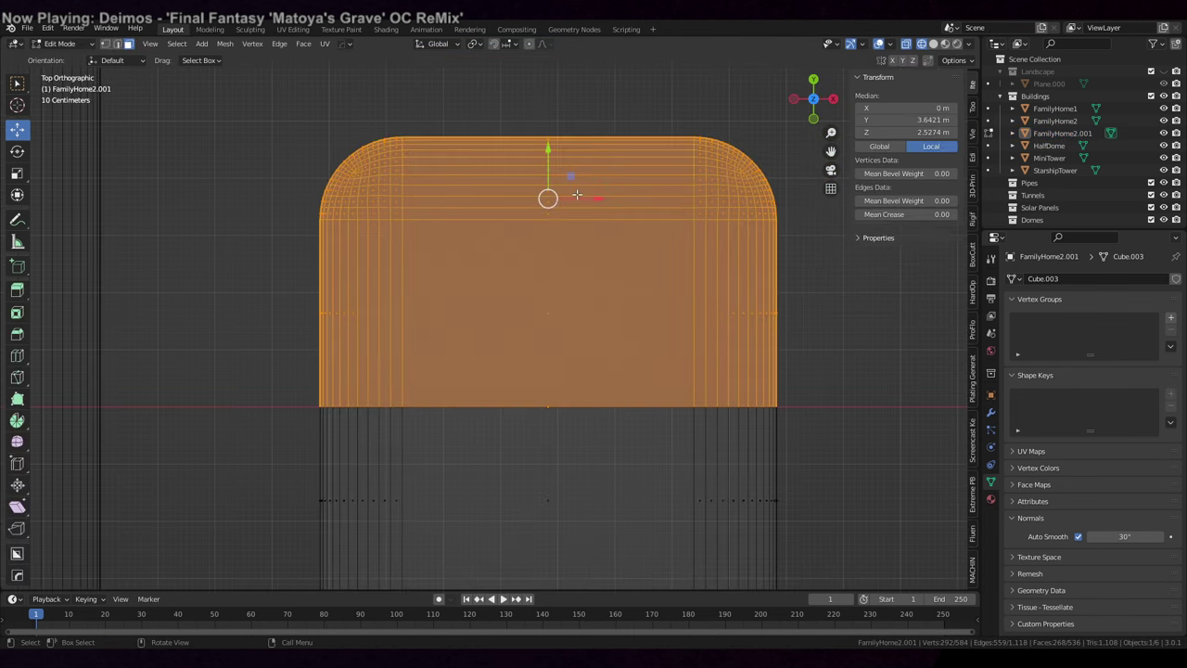
# - Merge the whole mesh's vertices by distance at 0.0901 m to join the two halves, and inspect the shortened building
pyautogui.click(224, 44)
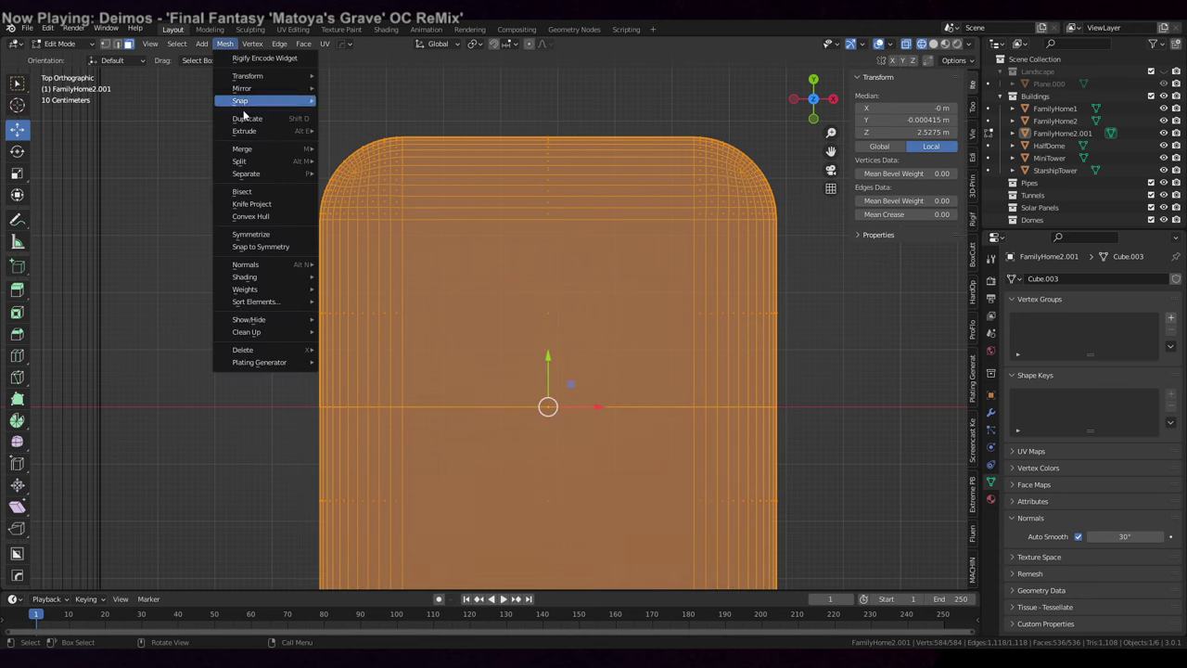
pyautogui.moveTo(289, 331)
pyautogui.click(370, 430)
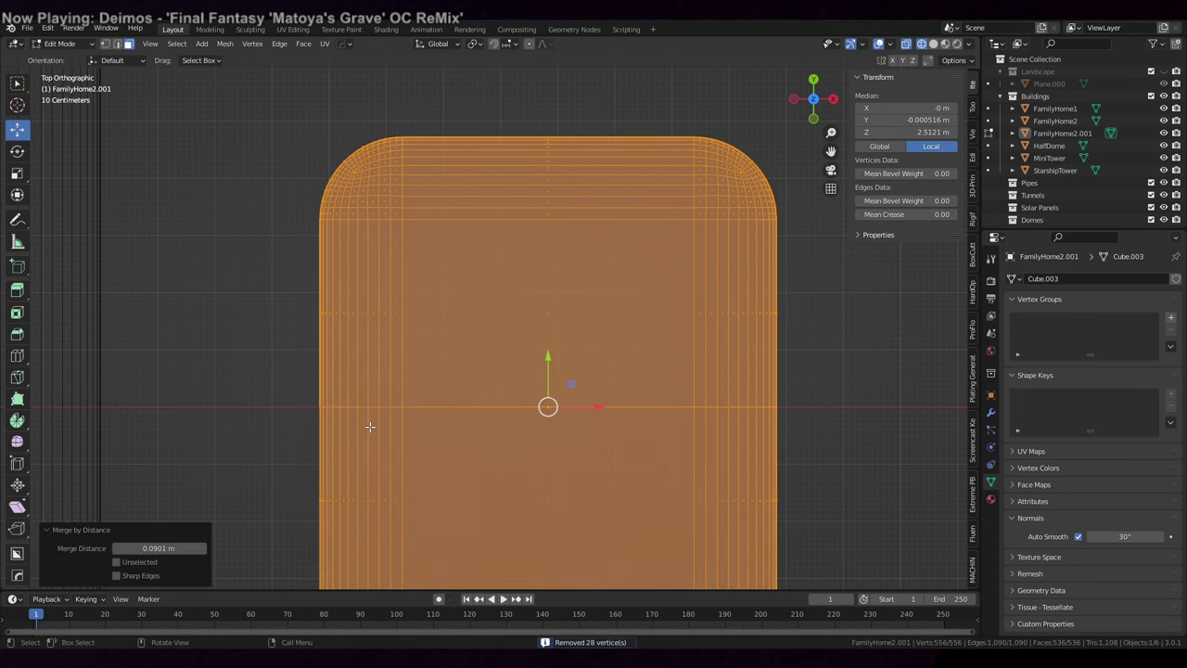
pyautogui.moveTo(522, 335); pyautogui.dragTo(657, 263, button='middle')
pyautogui.scroll(-4, 686, 304)
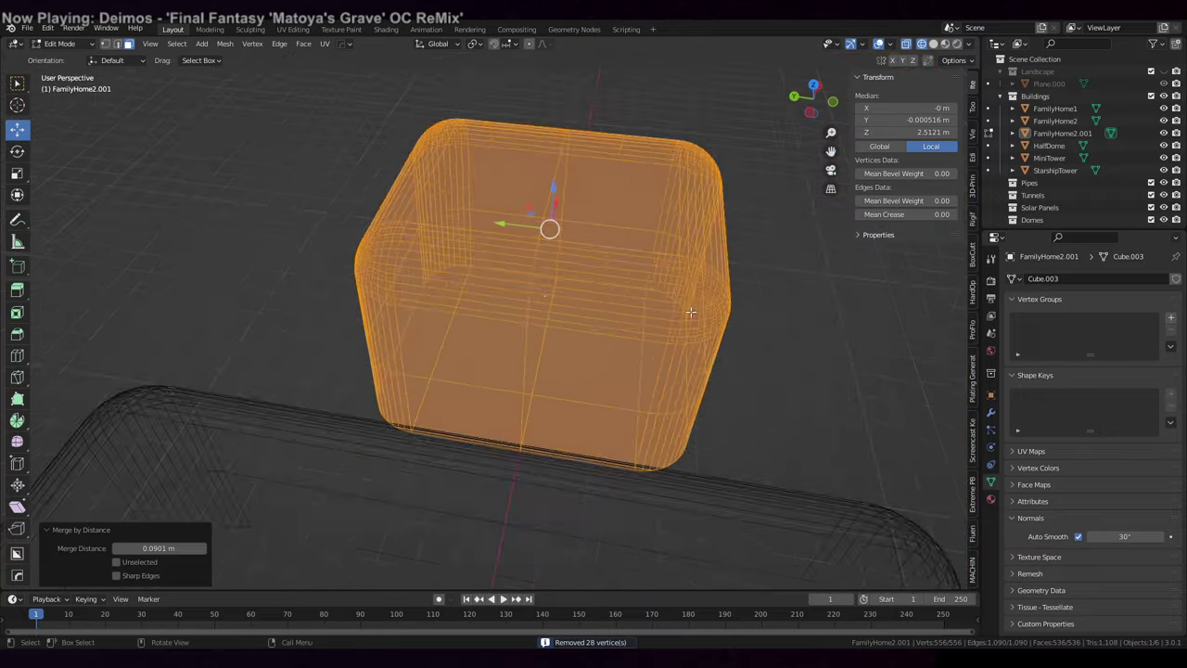
pyautogui.moveTo(693, 313); pyautogui.dragTo(595, 206, button='middle')
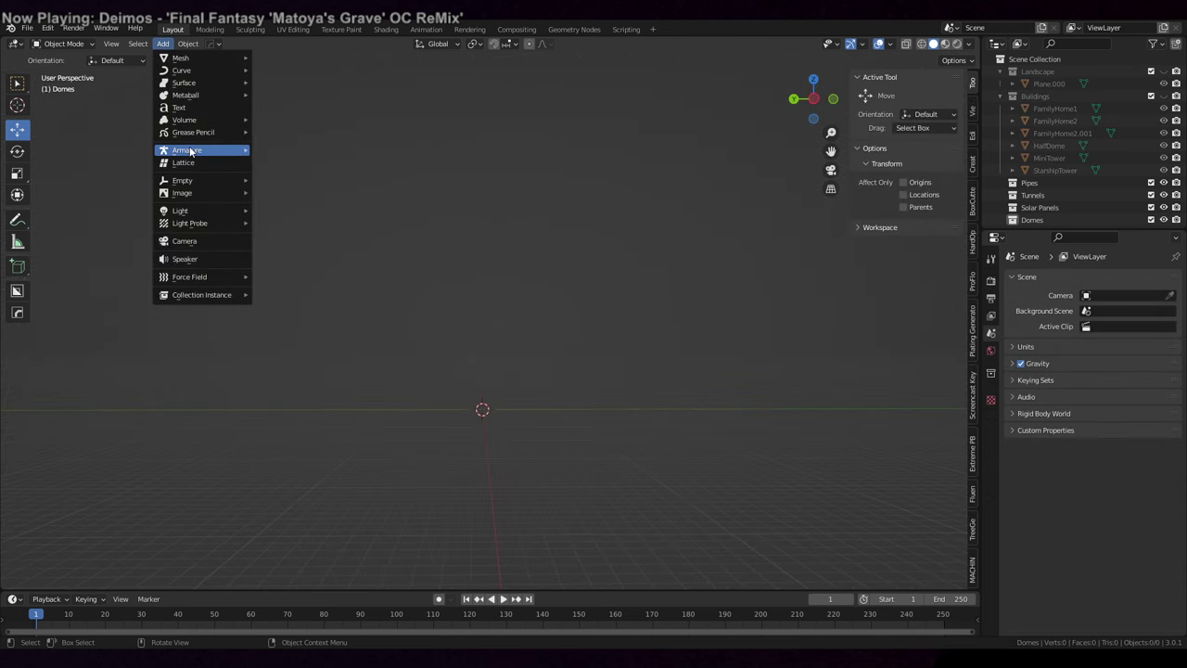
# - Add a Geodesic Dome mesh to the Domes collection
pyautogui.moveTo(200, 63)
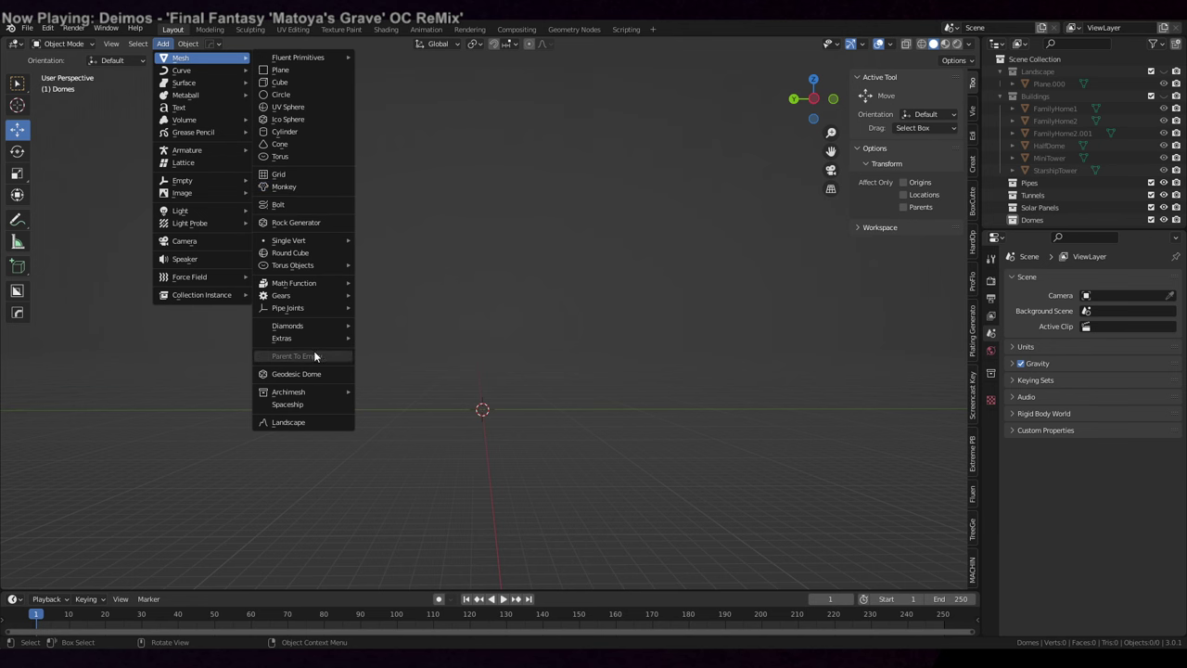
pyautogui.moveTo(318, 340)
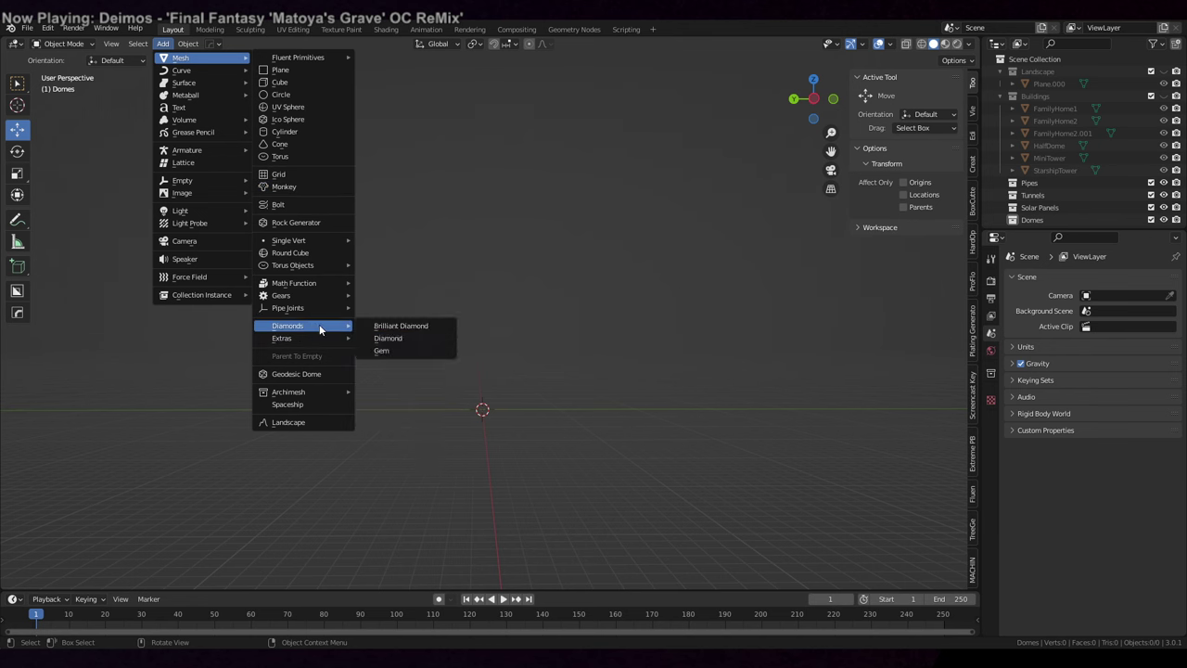
pyautogui.click(314, 375)
pyautogui.moveTo(511, 363); pyautogui.dragTo(547, 315, button='middle')
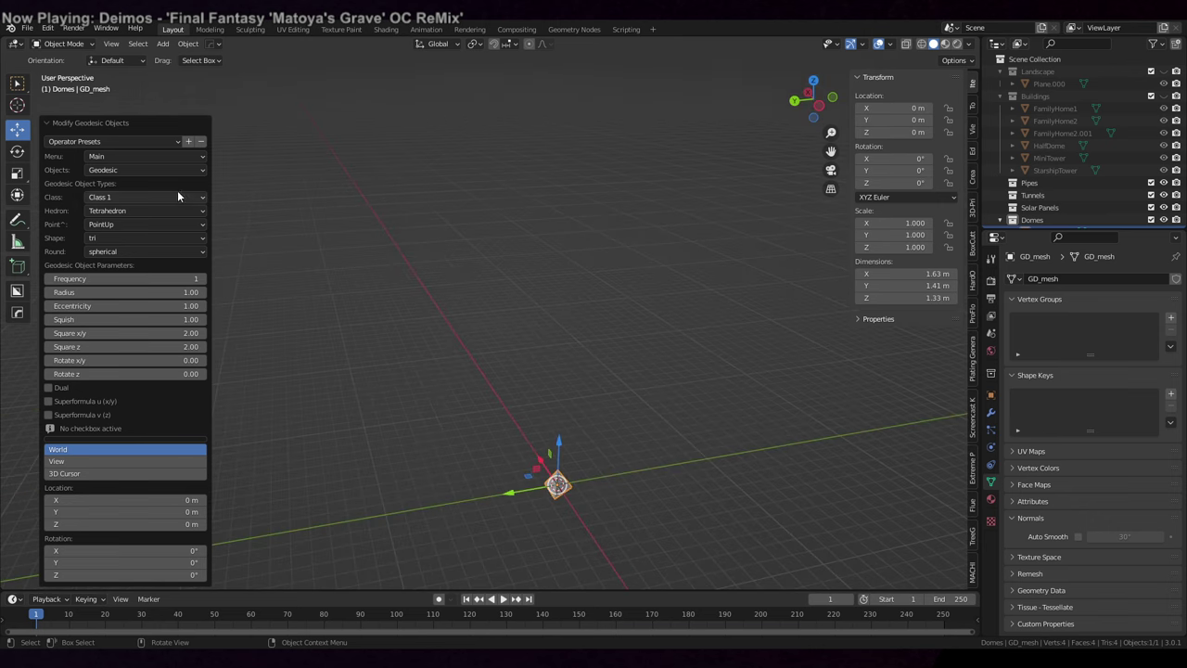
# - Set the geodesic object's class to Class 2 and its hedron to Octahedron
pyautogui.click(128, 198)
pyautogui.click(121, 226)
pyautogui.click(120, 212)
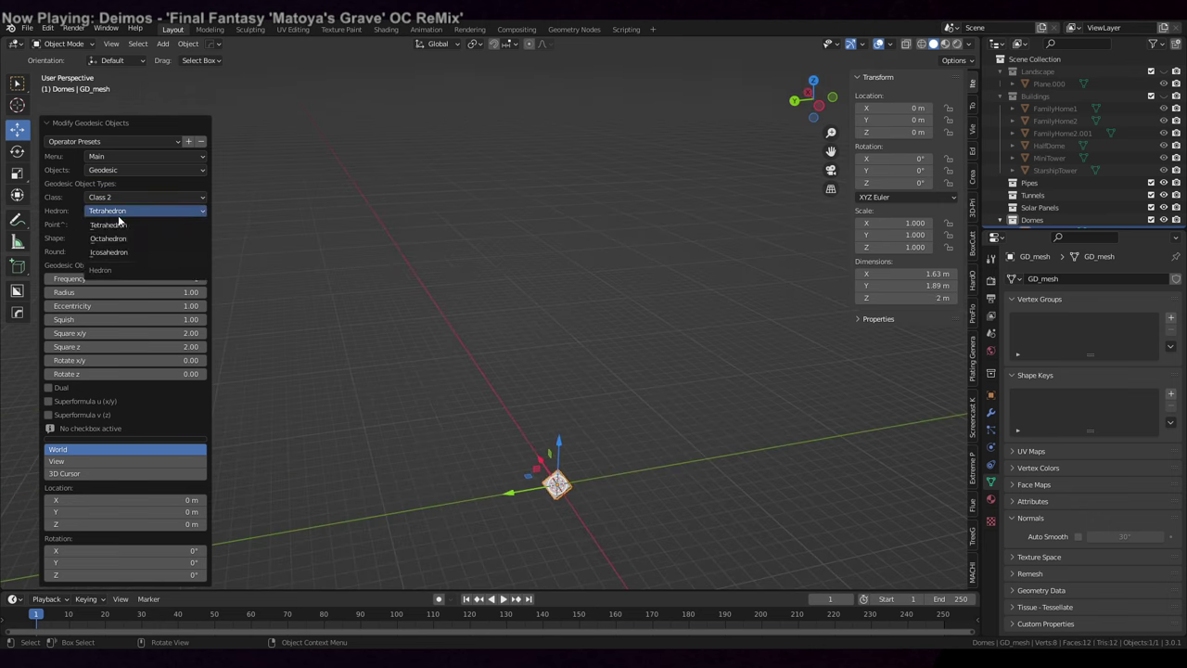
pyautogui.click(112, 238)
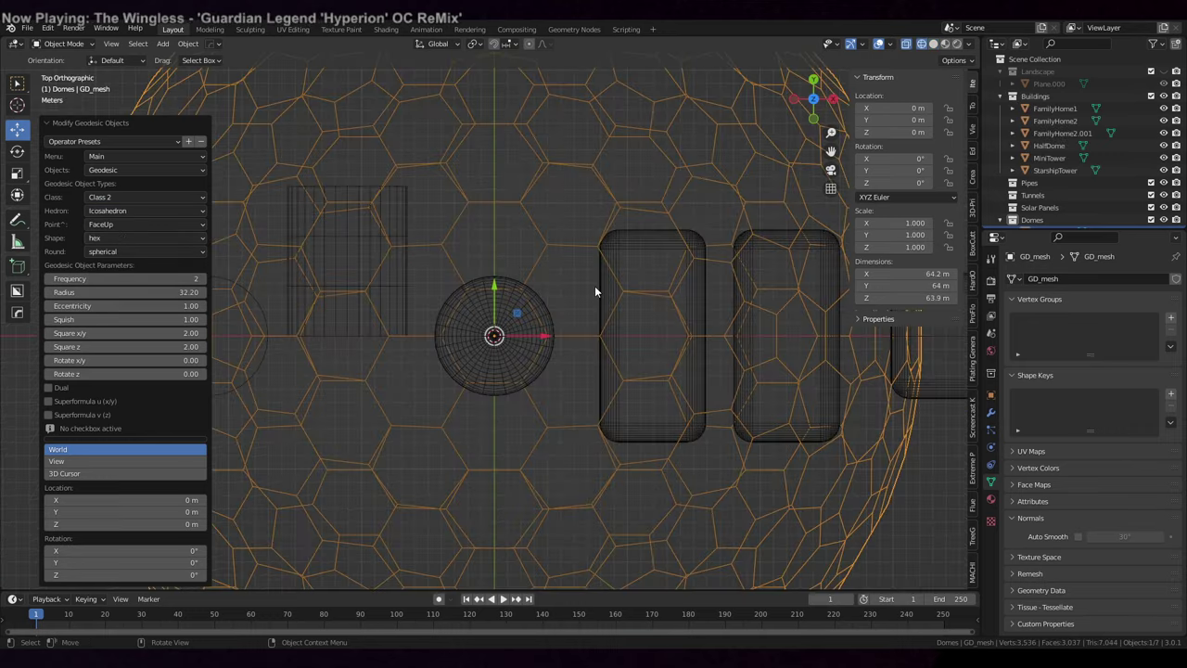
# - Try flattening the geodesic sphere with a Squish of about 0.43 and reset Squish to 1
pyautogui.moveTo(594, 286); pyautogui.dragTo(615, 178, button='middle')
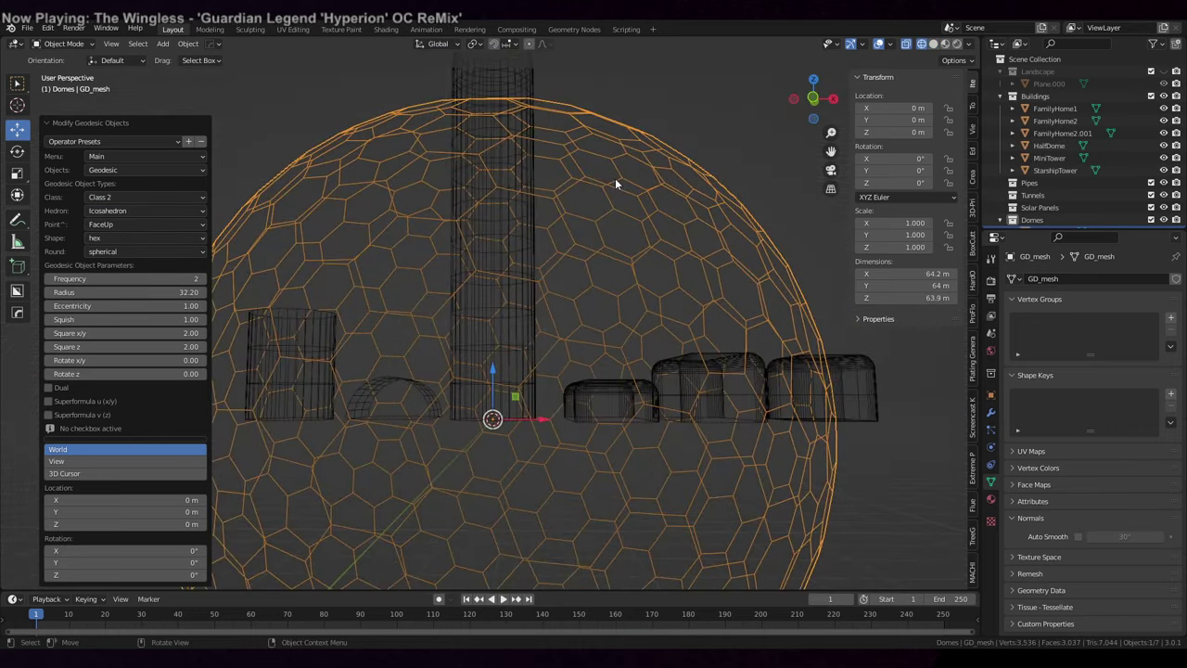
pyautogui.scroll(-6, 615, 178)
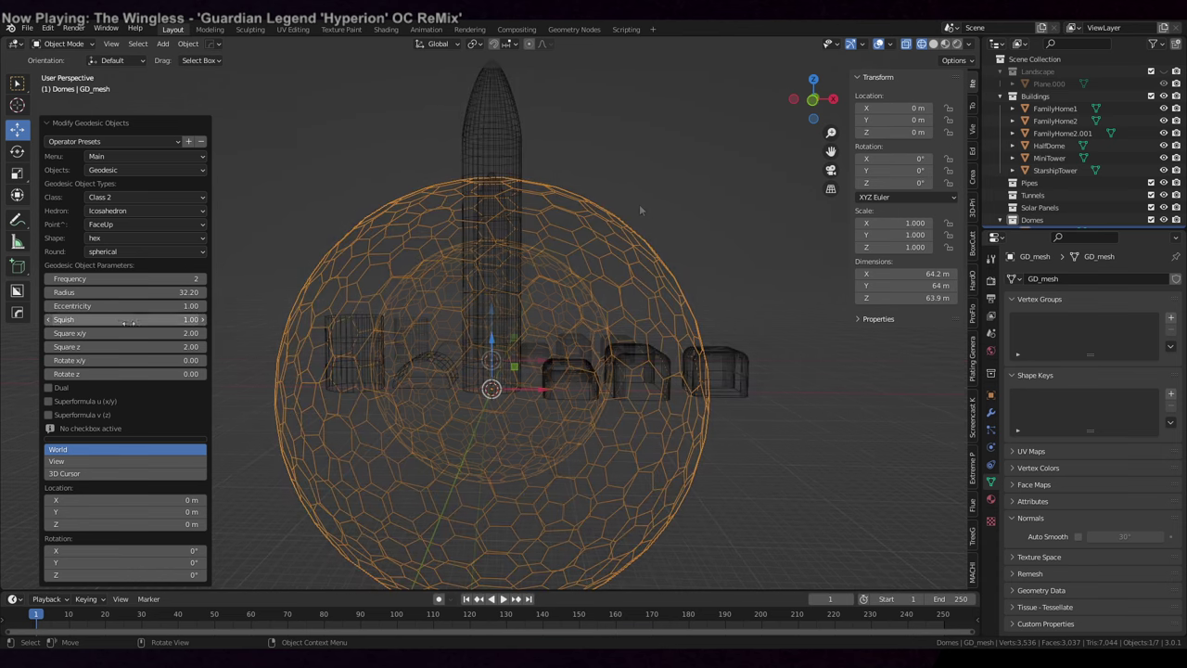
pyautogui.moveTo(125, 319)
pyautogui.mouseDown()
pyautogui.moveTo(217, 319)
pyautogui.moveTo(81, 319)
pyautogui.moveTo(125, 319)
pyautogui.mouseUp()
pyautogui.moveTo(477, 264)
pyautogui.mouseDown(button='middle')
pyautogui.moveTo(493, 242)
pyautogui.moveTo(532, 288)
pyautogui.moveTo(615, 267)
pyautogui.moveTo(638, 314)
pyautogui.moveTo(637, 347)
pyautogui.moveTo(486, 272)
pyautogui.moveTo(491, 263)
pyautogui.mouseUp(button='middle')
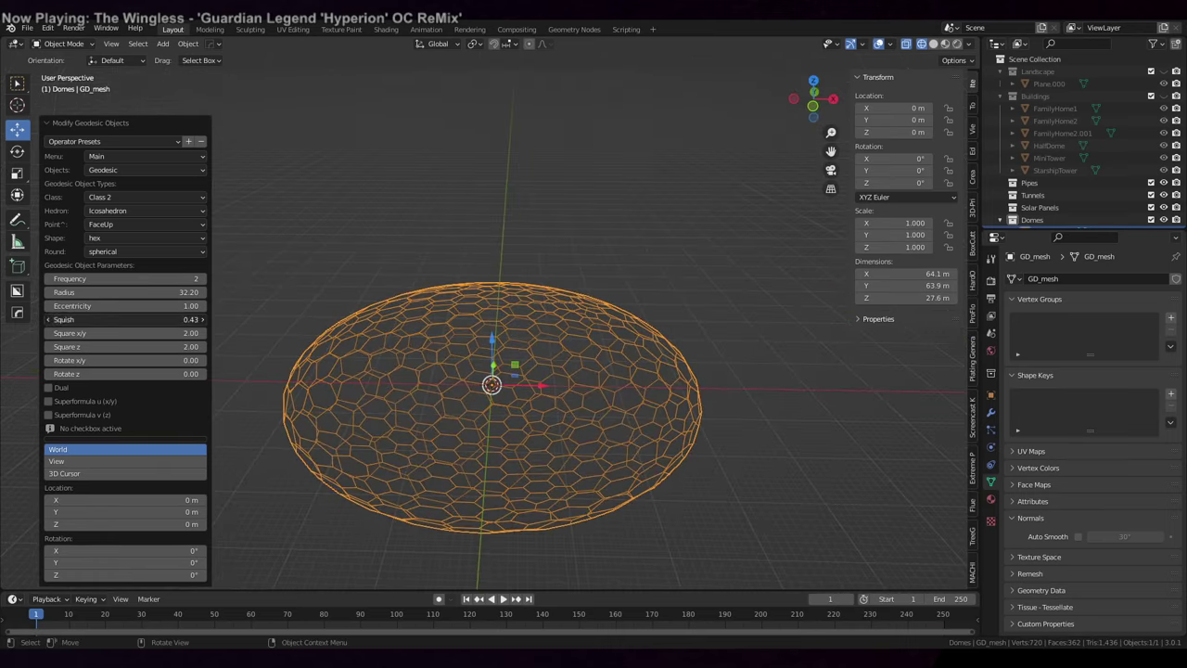
pyautogui.write('1')
pyautogui.press('Return')
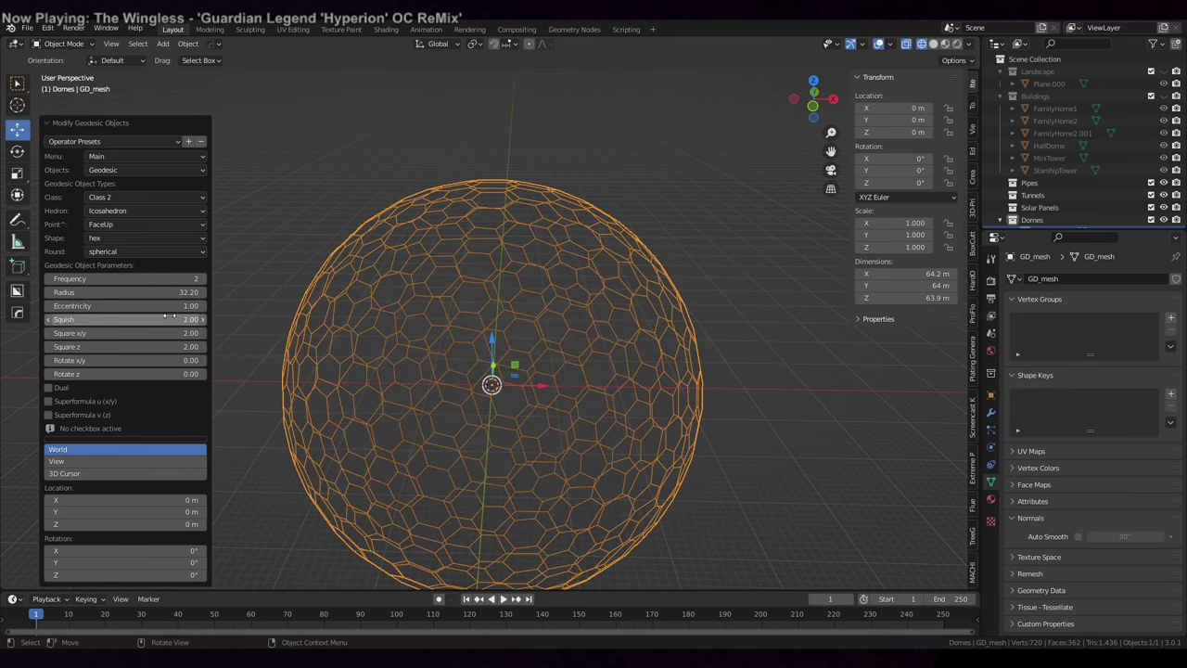
# - Try Square x/y values of about 5.03 and 1.58 on the geodesic sphere and reset Square x/y to 2
pyautogui.moveTo(183, 333); pyautogui.dragTo(332, 333)
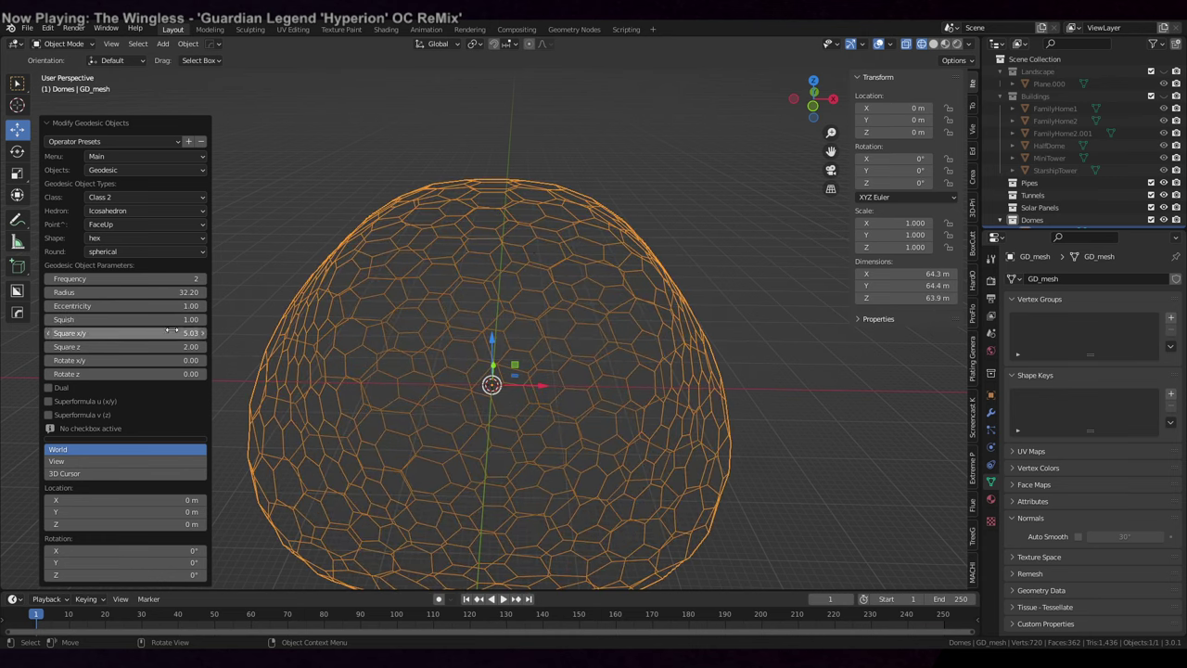
pyautogui.scroll(-2, 616, 228)
pyautogui.moveTo(616, 228); pyautogui.dragTo(747, 278, button='middle')
pyautogui.moveTo(190, 333); pyautogui.dragTo(58, 333)
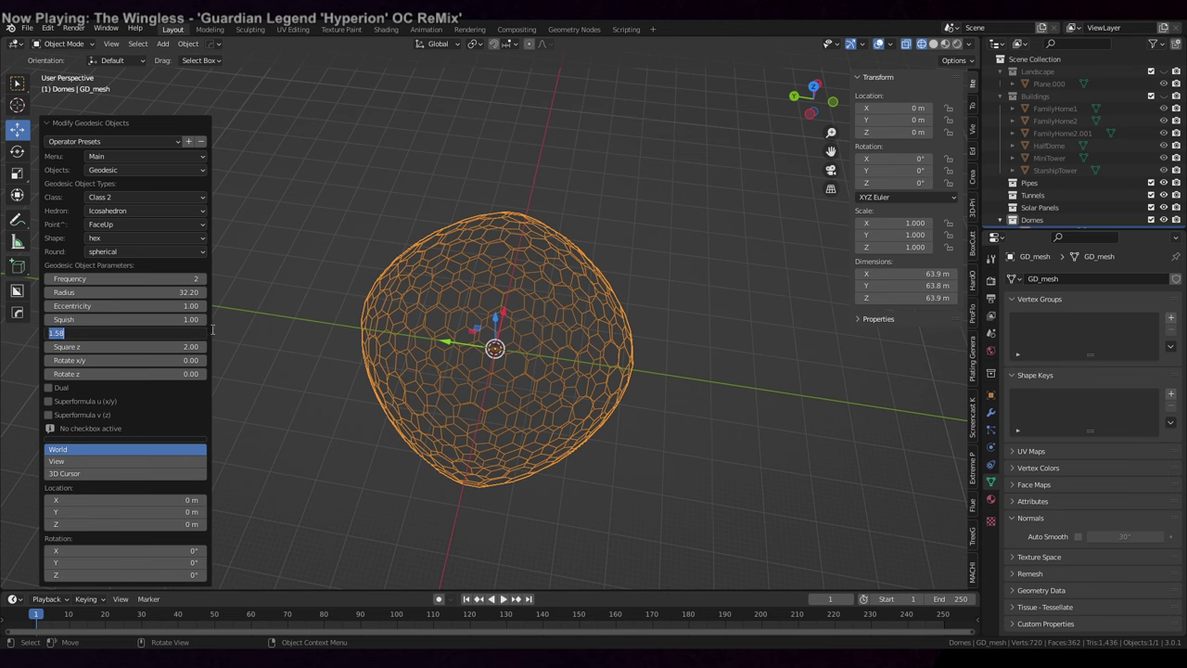
pyautogui.write('2')
pyautogui.press('Return')
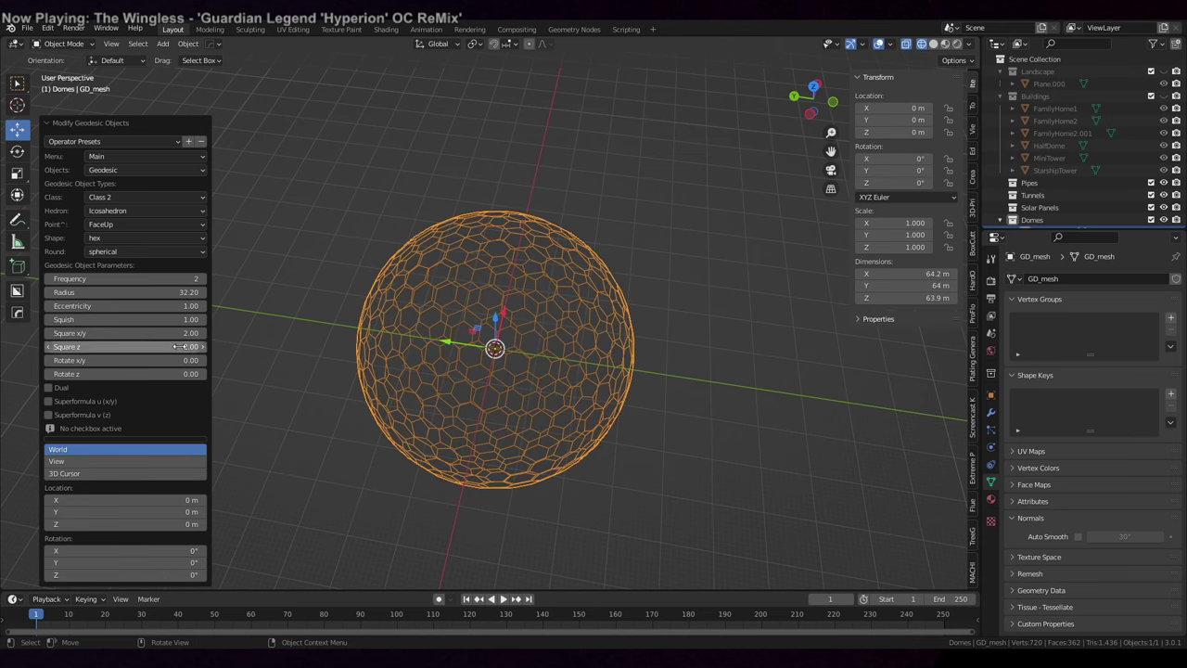
# - Set the geodesic sphere's Square z to about 4.04 and check its shape from the side
pyautogui.moveTo(125, 346); pyautogui.dragTo(201, 346)
pyautogui.moveTo(538, 347); pyautogui.dragTo(563, 280, button='middle')
pyautogui.press('s')
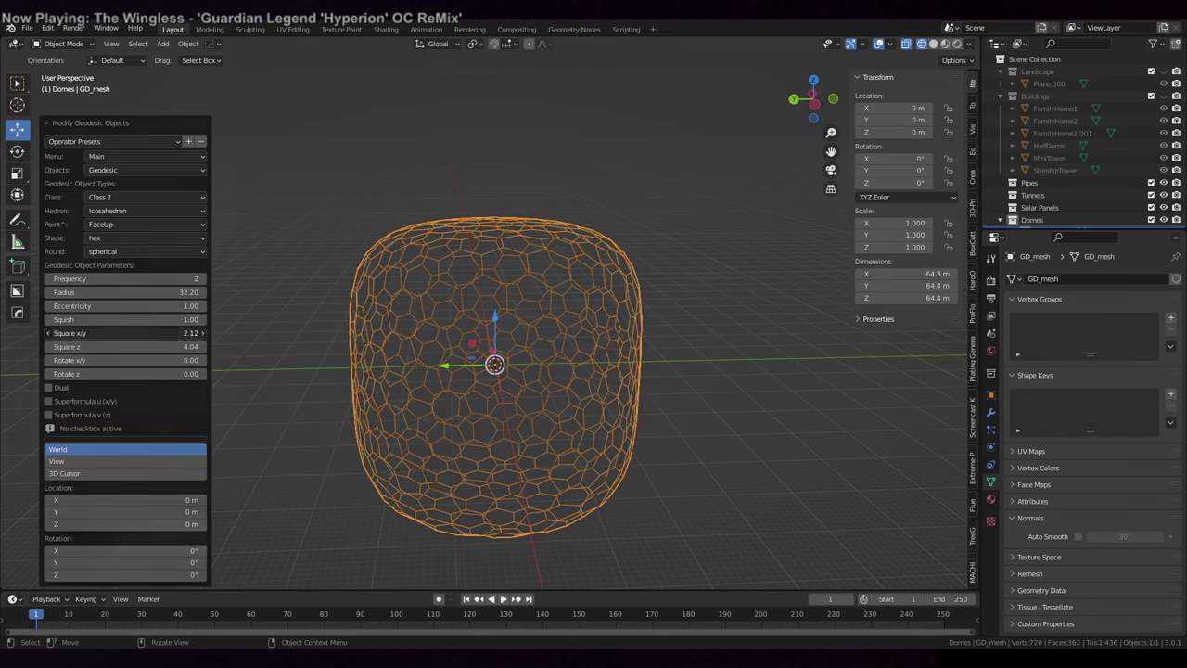
# - Scale the geodesic sphere by about 1.66 and unhide the Buildings collection to compare their sizes
pyautogui.click(573, 265)
pyautogui.scroll(-10, 573, 265)
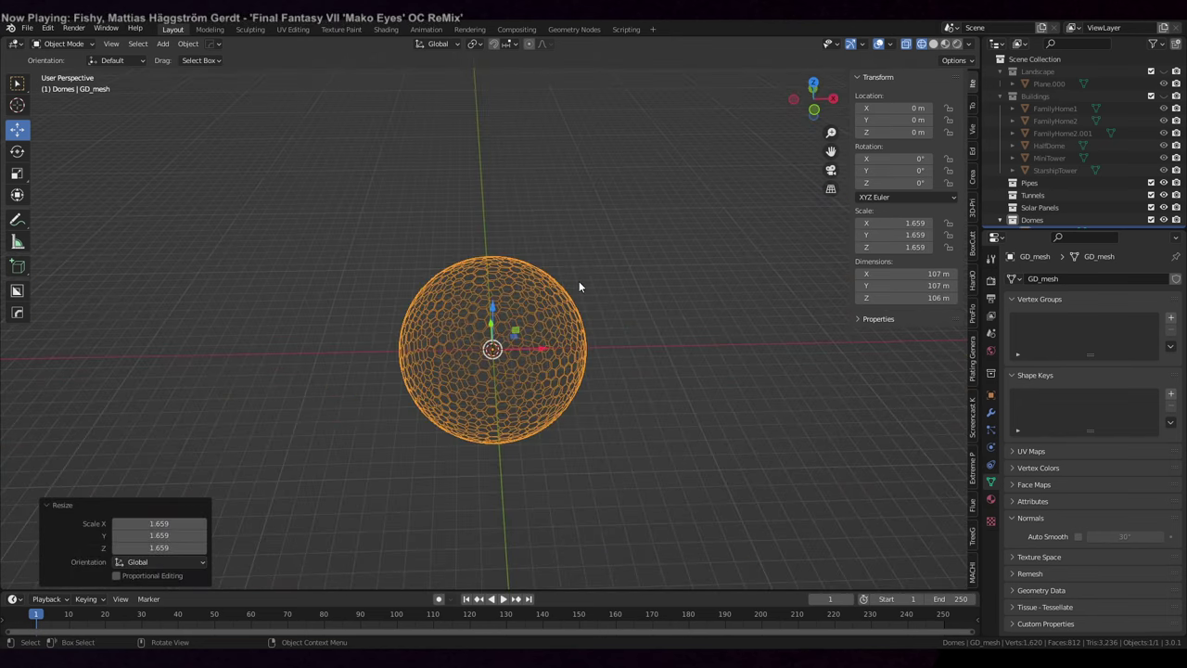
pyautogui.click(1165, 97)
pyautogui.moveTo(703, 269)
pyautogui.mouseDown(button='middle')
pyautogui.moveTo(705, 232)
pyautogui.moveTo(713, 262)
pyautogui.mouseUp(button='middle')
pyautogui.scroll(4, 711, 232)
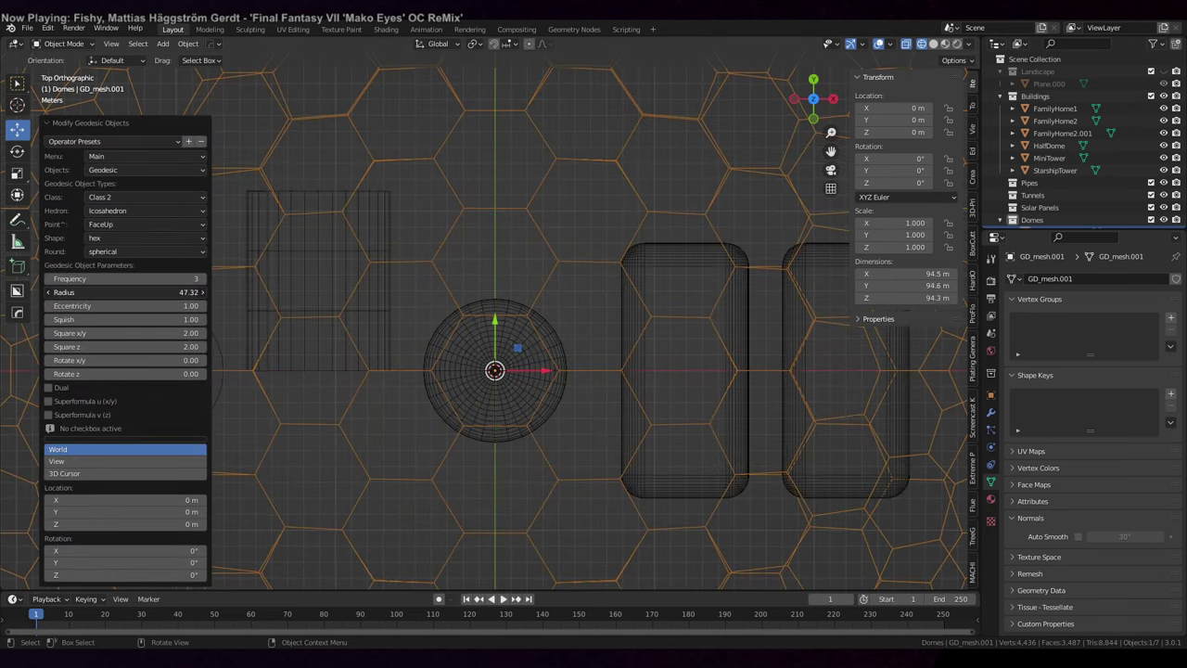
# - Adjust the radius of the frequency 3 geodesic sphere so that it encloses the buildings
pyautogui.moveTo(160, 292); pyautogui.dragTo(174, 292)
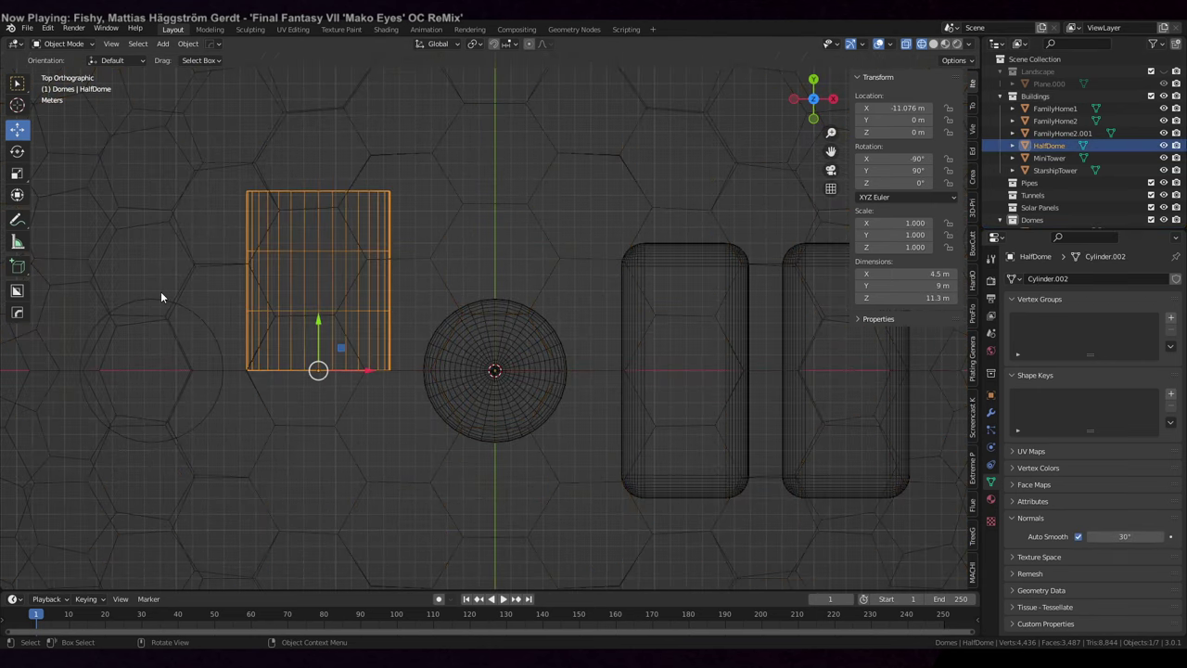
pyautogui.click(160, 297)
pyautogui.scroll(-5, 318, 301)
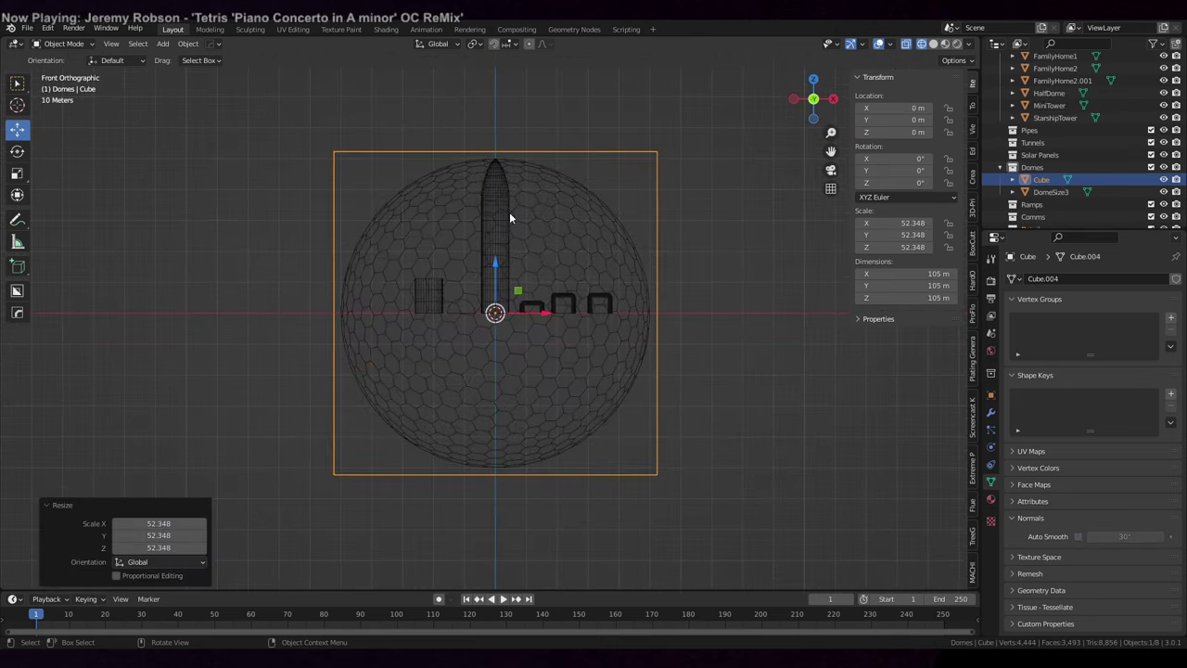
# - Move the large cube down about 52.4 m along Z so its top face lies on the ground plane
pyautogui.moveTo(491, 275); pyautogui.dragTo(486, 443)
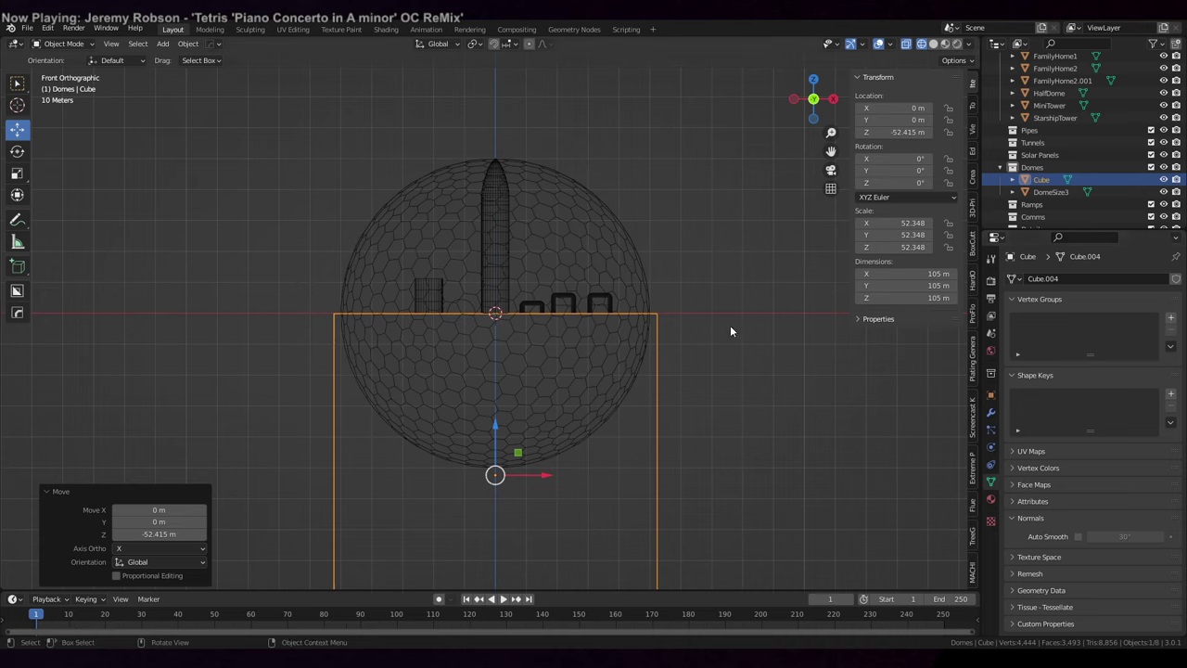
pyautogui.moveTo(730, 332); pyautogui.dragTo(714, 380, button='middle')
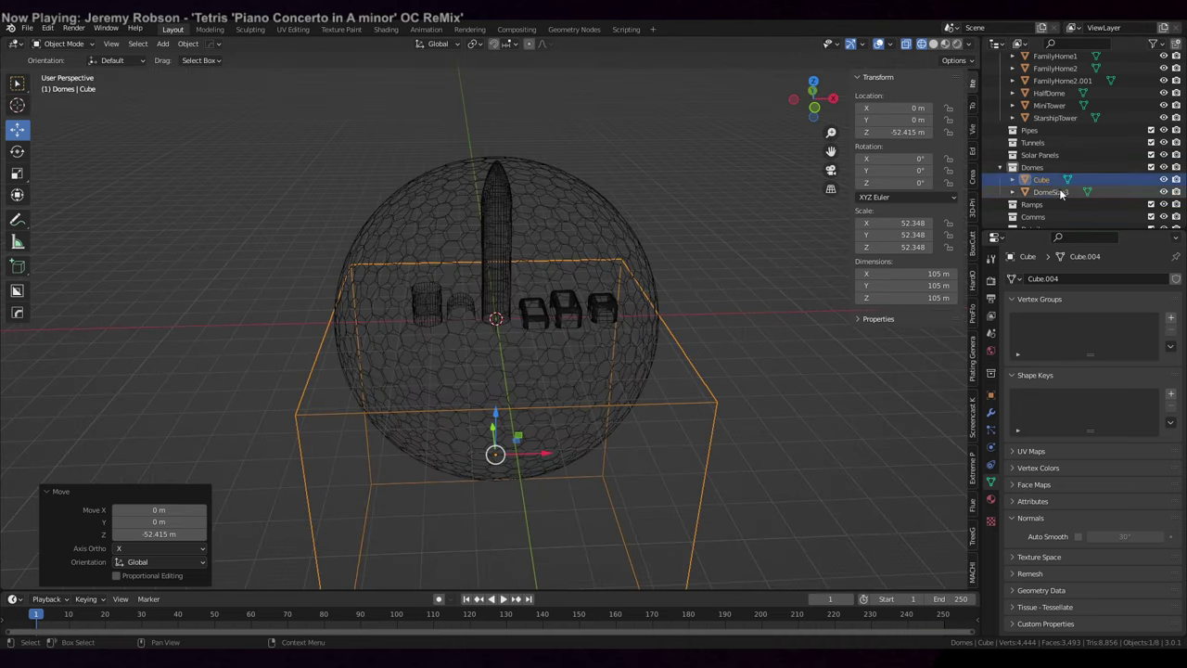
# - Add a Boolean Difference modifier to DomeSize3 with the large cube as the cutting object
pyautogui.click(1057, 192)
pyautogui.click(991, 412)
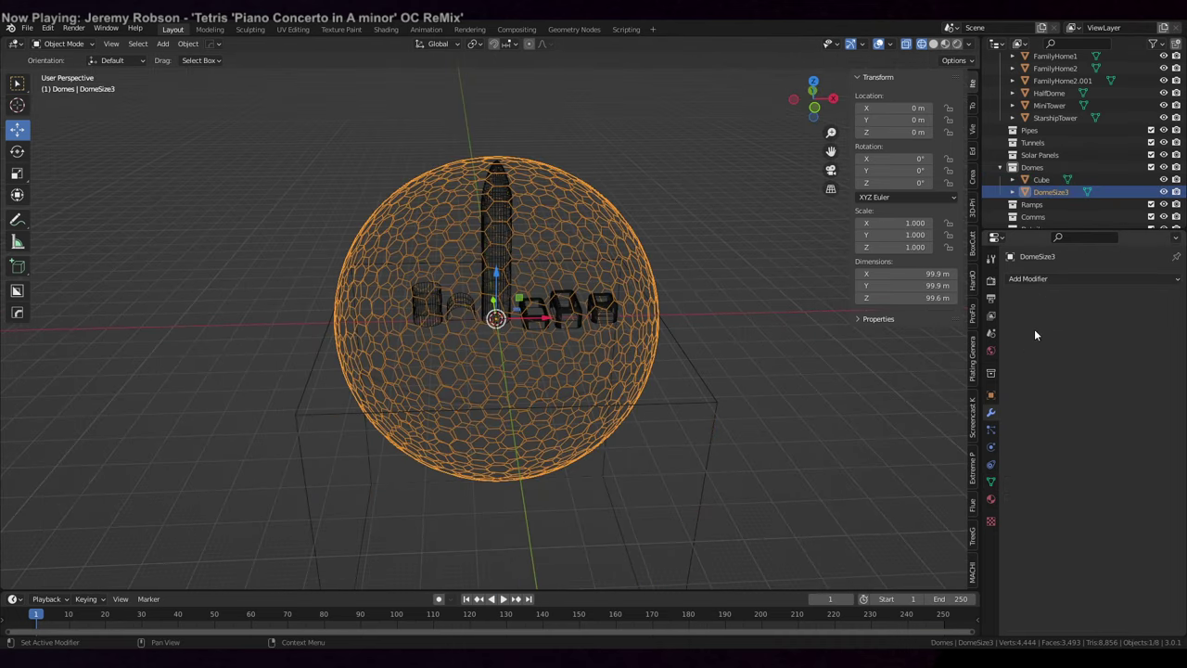
pyautogui.click(1033, 278)
pyautogui.click(943, 344)
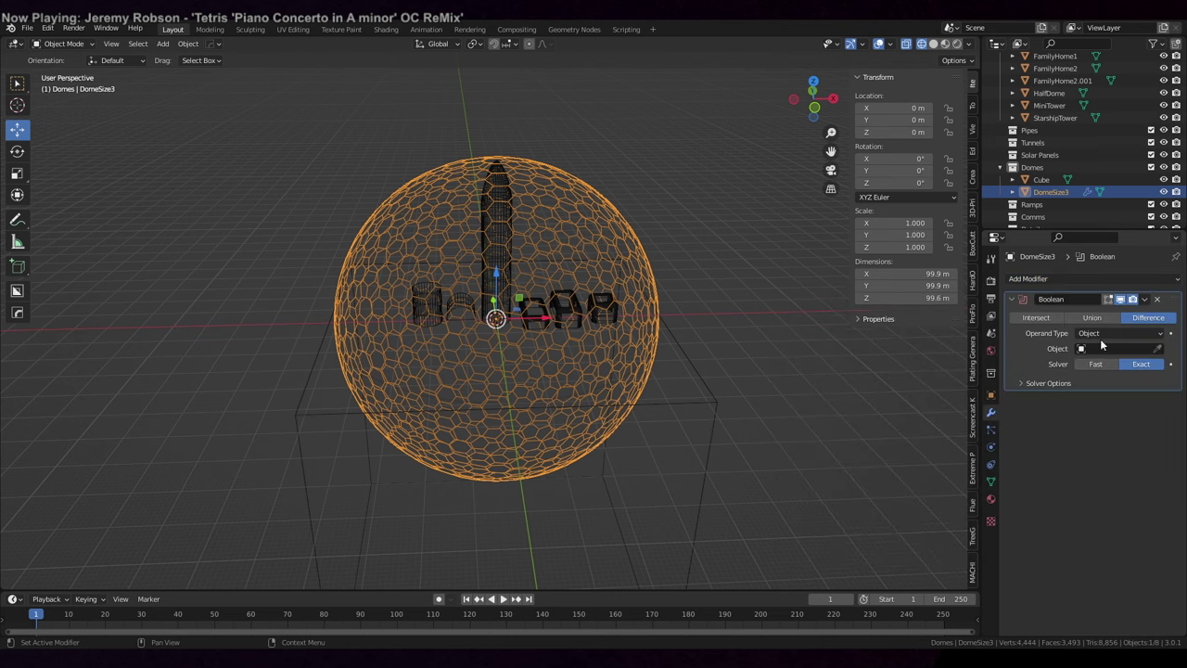
pyautogui.click(1152, 350)
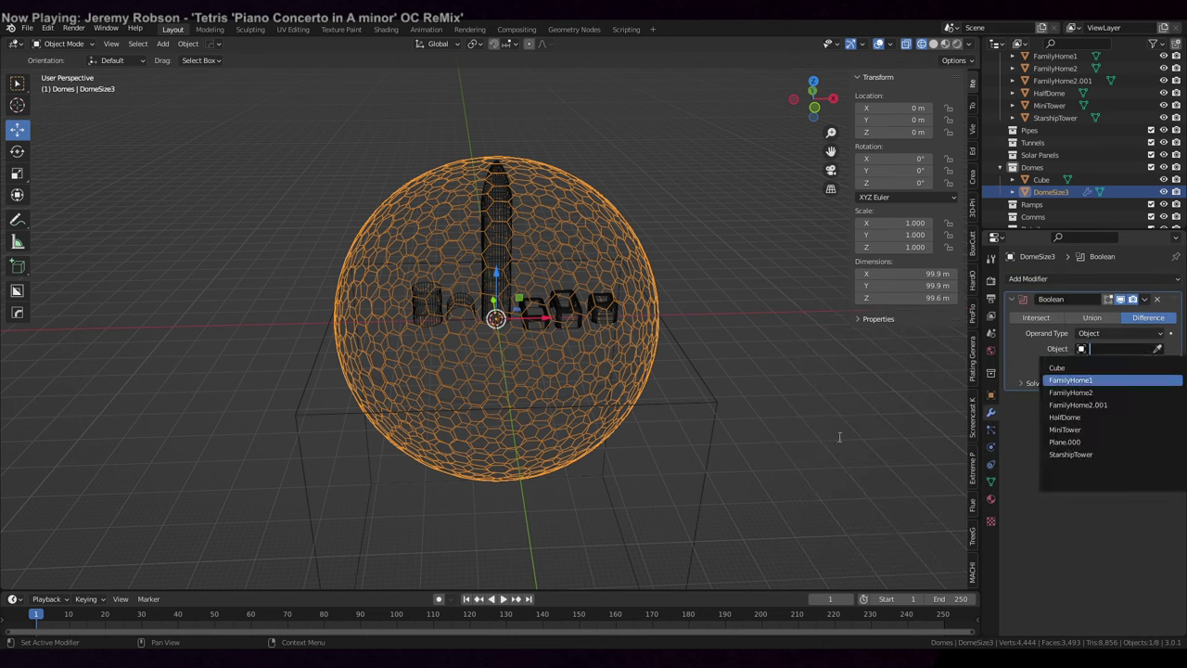
pyautogui.click(1157, 349)
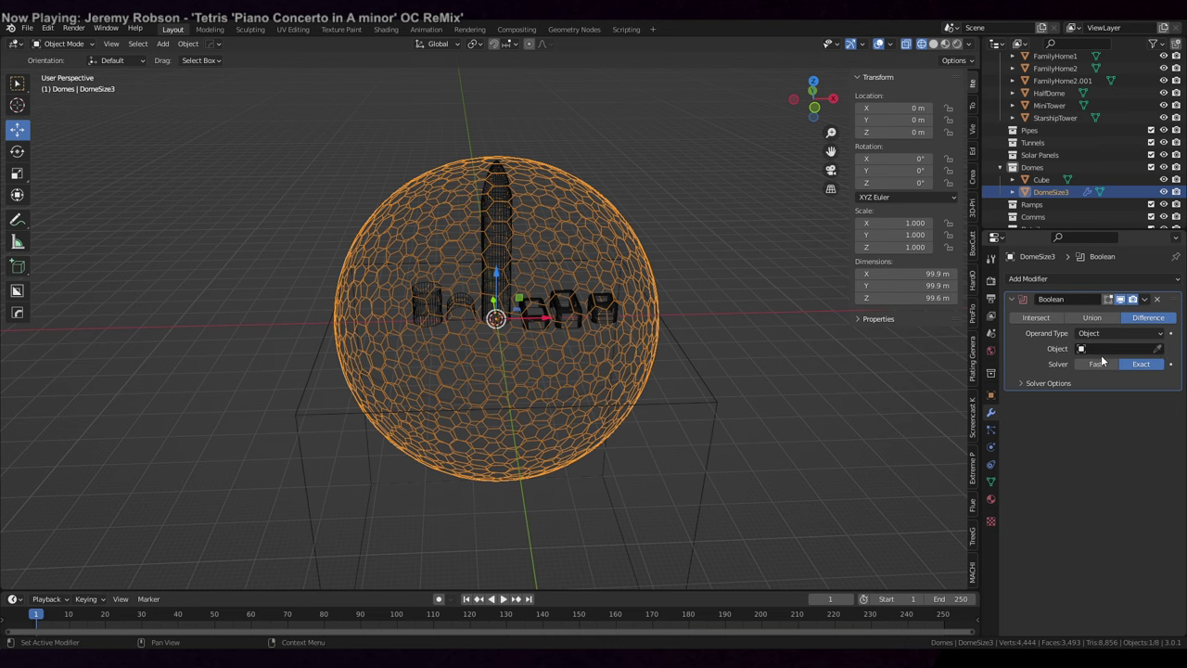
pyautogui.click(1157, 349)
pyautogui.click(672, 393)
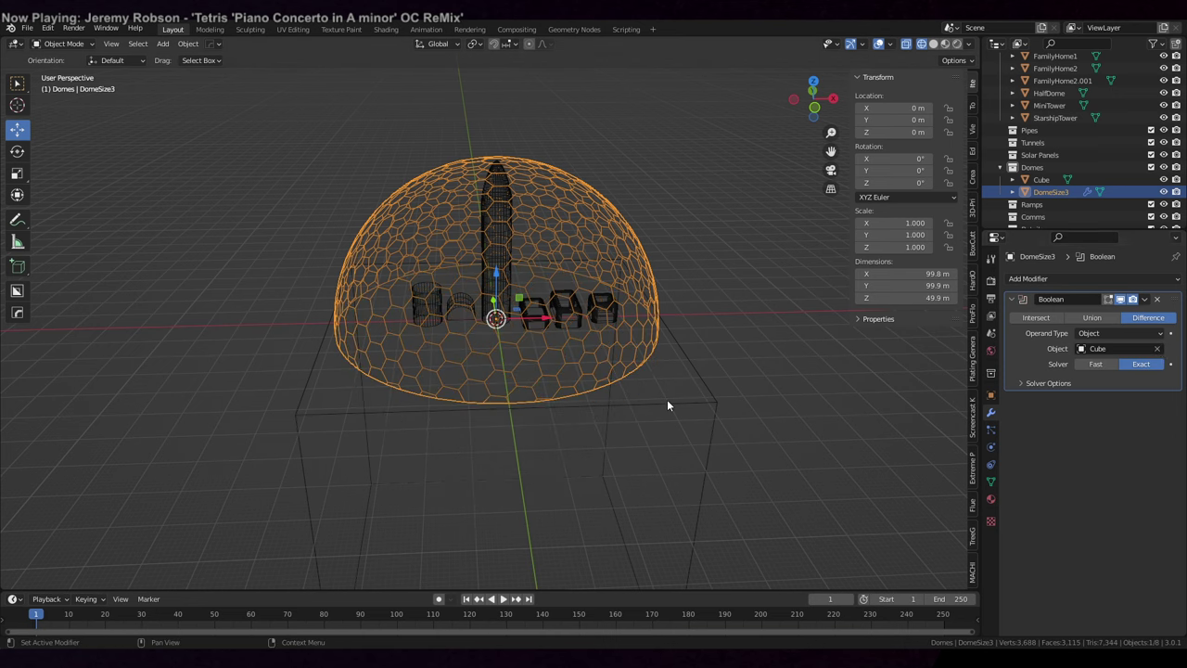
# - Delete the flat underside face of the smaller dome, DomeSize2
pyautogui.moveTo(702, 409); pyautogui.dragTo(714, 374, button='middle')
pyautogui.scroll(2, 775, 378)
pyautogui.scroll(2, 713, 372)
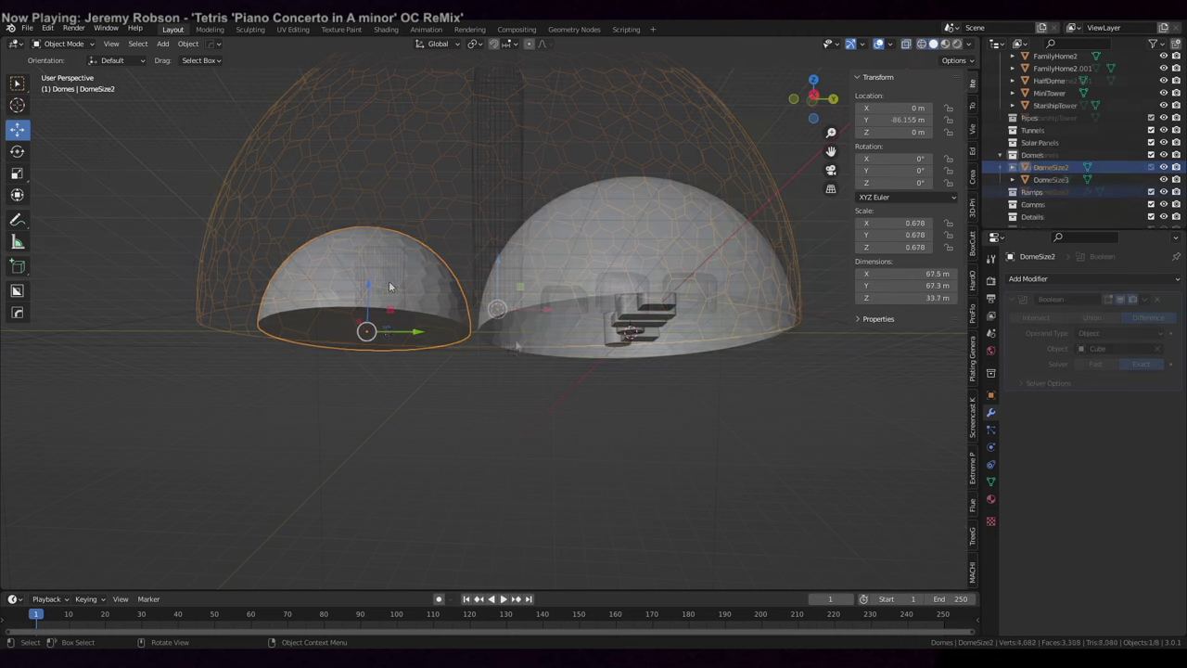
pyautogui.press('Tab')
pyautogui.click(385, 331)
pyautogui.press('x')
pyautogui.click(386, 329)
pyautogui.moveTo(630, 362); pyautogui.dragTo(631, 337, button='middle')
pyautogui.press('Tab')
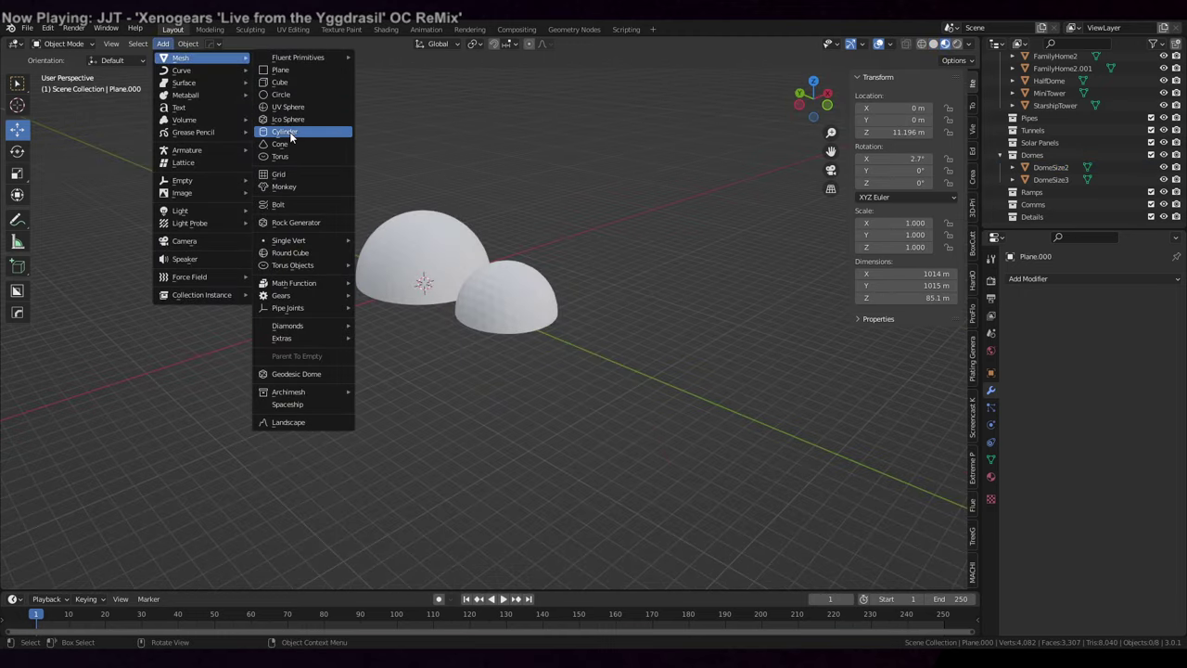
# - Add a 32-vertex cylinder with 4.5 m radius and 20 m depth, and scale it about 11.49 times to surround the larger dome's footprint
pyautogui.click(285, 132)
pyautogui.scroll(3, 450, 186)
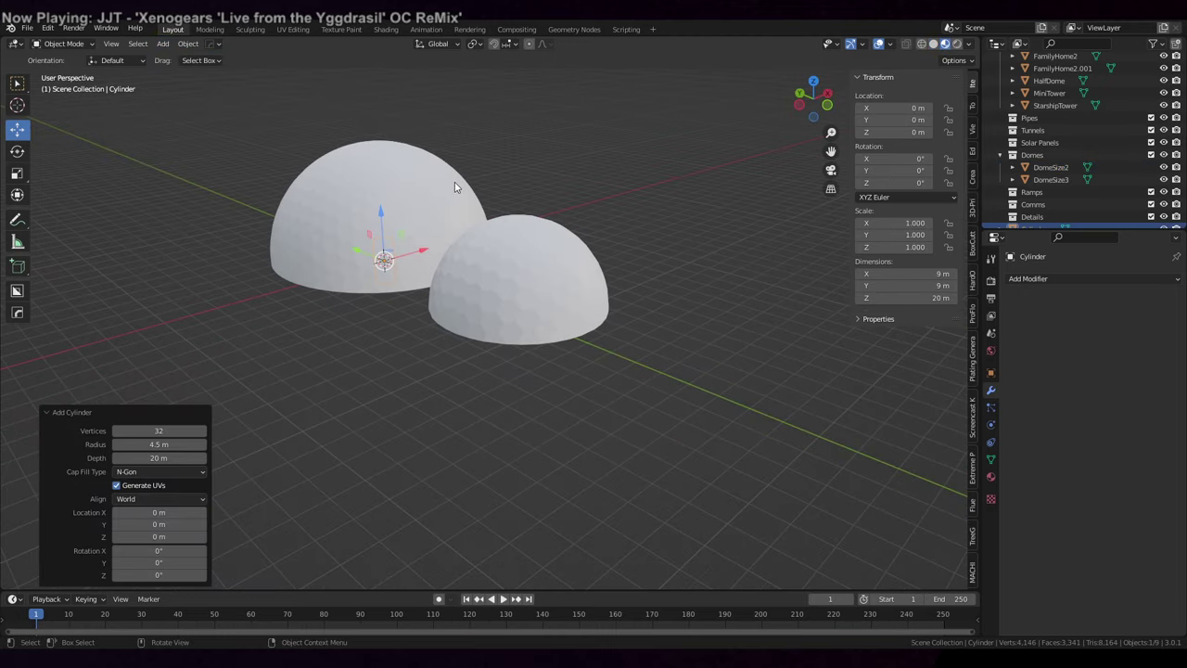
pyautogui.press('KP_7')
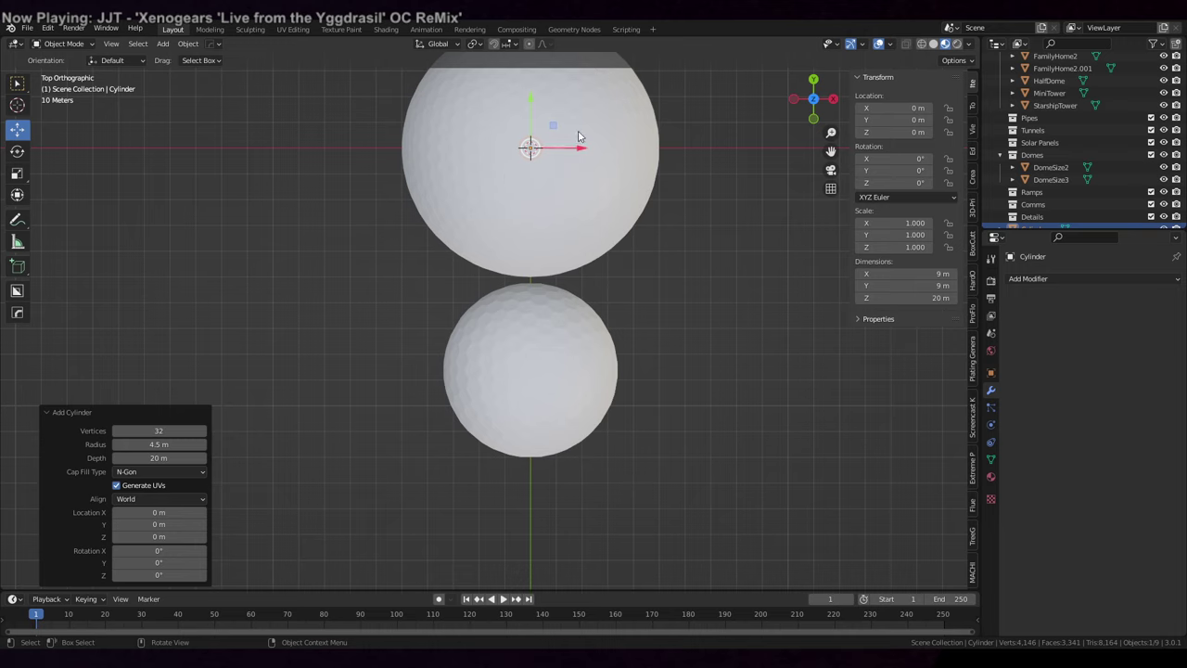
pyautogui.keyDown('shift'); pyautogui.moveTo(579, 138); pyautogui.dragTo(495, 264, button='middle'); pyautogui.keyUp('shift')
pyautogui.press('s')
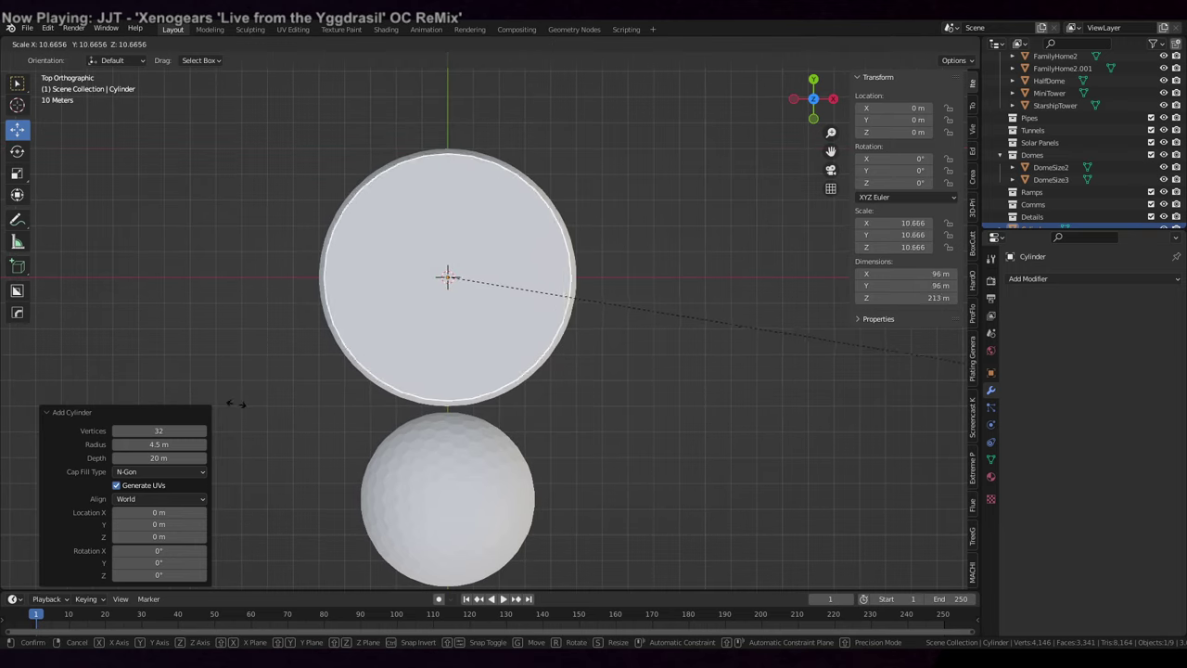
pyautogui.click(285, 417)
# - Flatten the cylinder along Z into a disc and set its Z dimension to 5 m
pyautogui.moveTo(286, 418); pyautogui.dragTo(599, 410, button='middle')
pyautogui.press('s')
pyautogui.press('z')
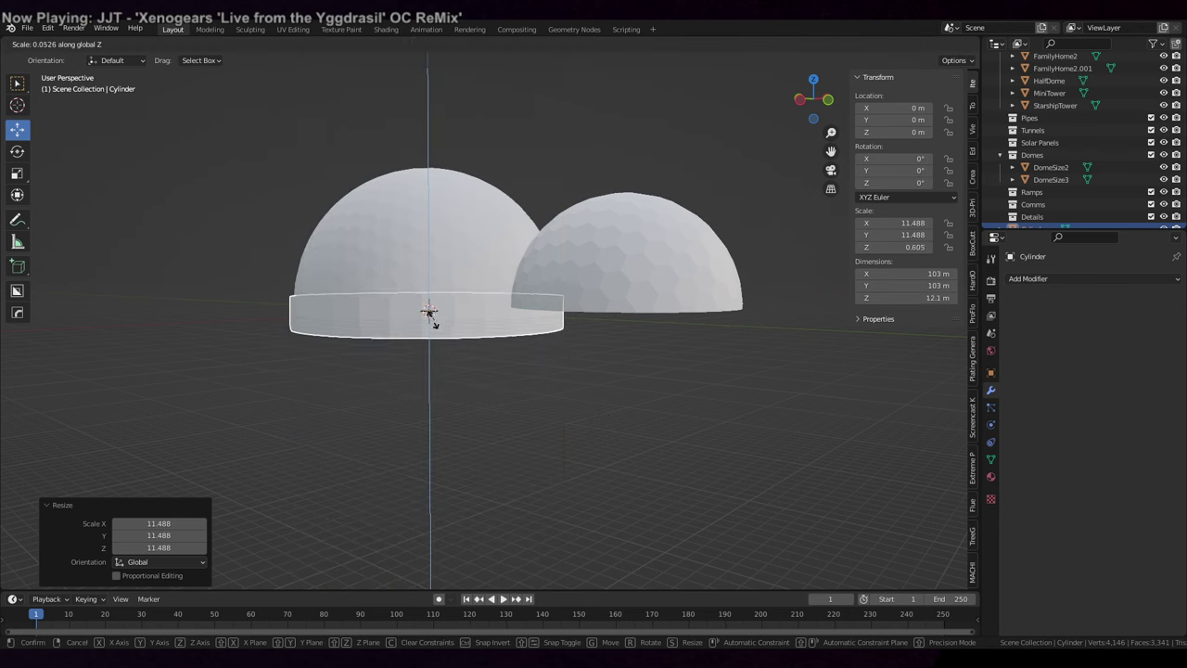
pyautogui.click(426, 313)
pyautogui.click(887, 297)
pyautogui.write('5')
pyautogui.press('Return')
# - Raise the disc about 2.41 m along Z so its underside sits close to the ground plane
pyautogui.moveTo(449, 387); pyautogui.dragTo(531, 394, button='middle')
pyautogui.press('KP_1')
pyautogui.scroll(5, 531, 389)
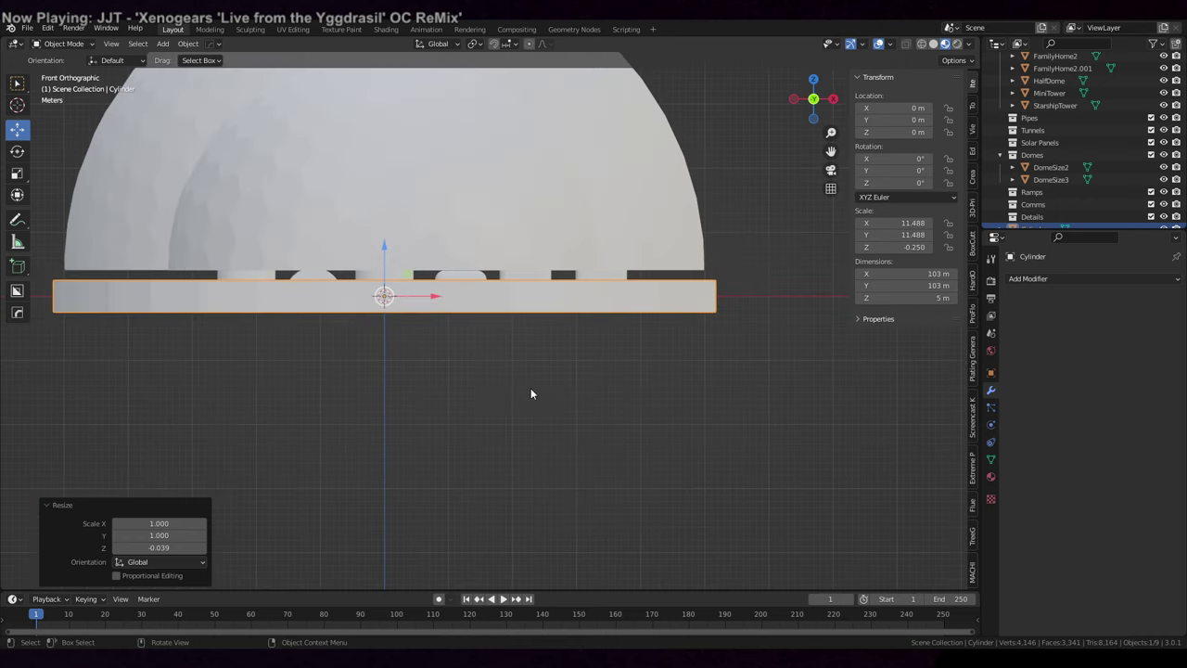
pyautogui.keyDown('shift'); pyautogui.moveTo(348, 329); pyautogui.dragTo(519, 391, button='middle'); pyautogui.keyUp('shift')
pyautogui.moveTo(566, 340); pyautogui.dragTo(568, 301)
# - Set the disc's X dimension to 100 m and open its Y dimension for editing
pyautogui.click(880, 273)
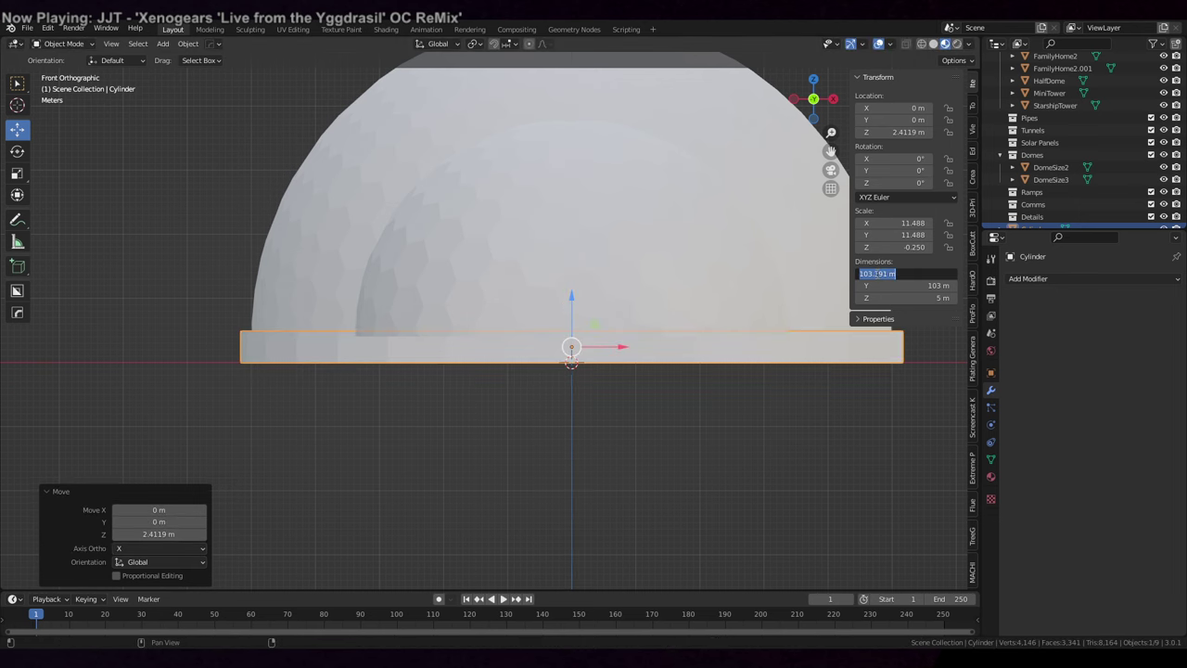
pyautogui.write('100')
pyautogui.press('Return')
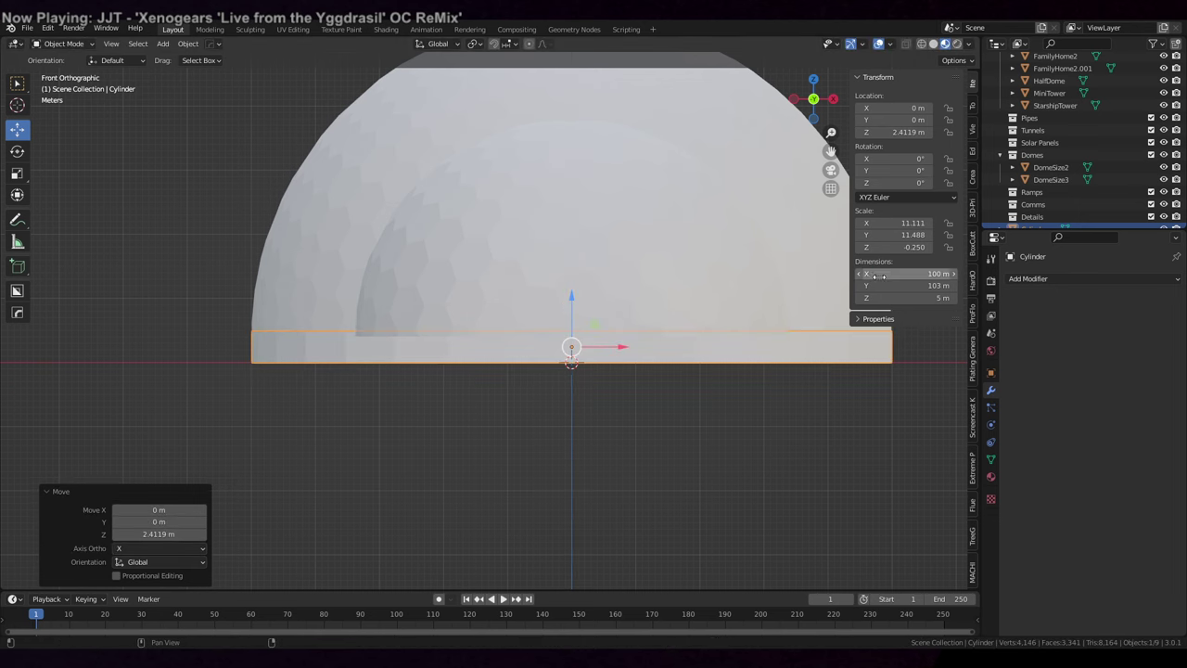
pyautogui.click(879, 286)
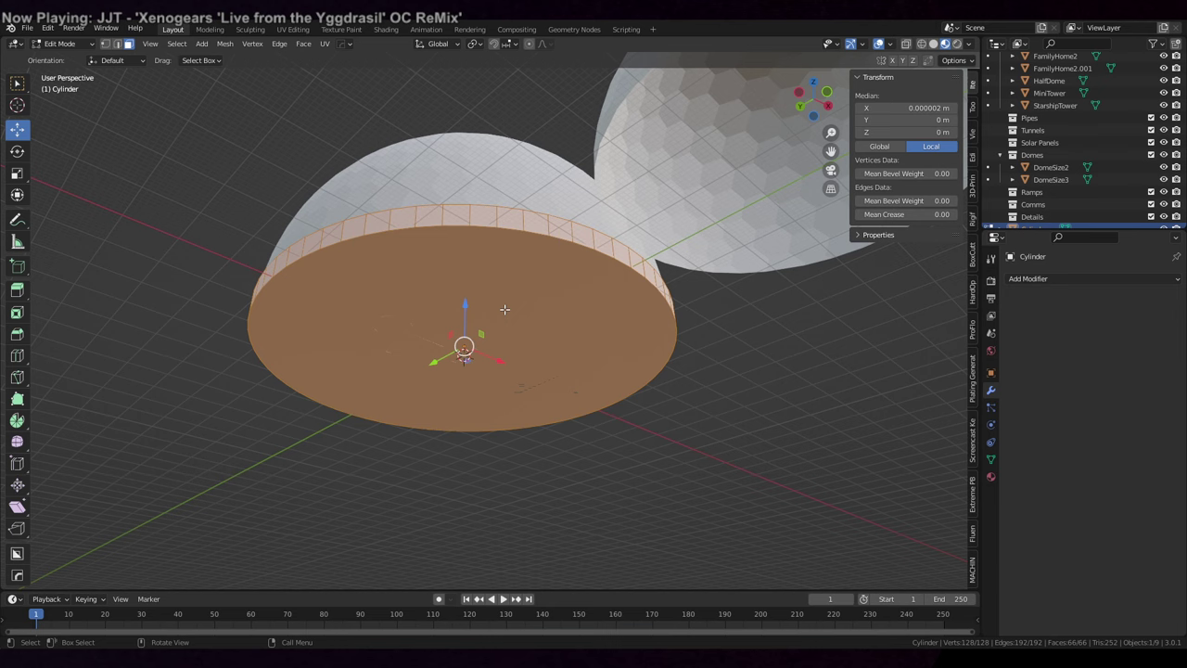
# - Isolate the disc, select its top and bottom faces and inset them by about 2.3 m
pyautogui.click(505, 308)
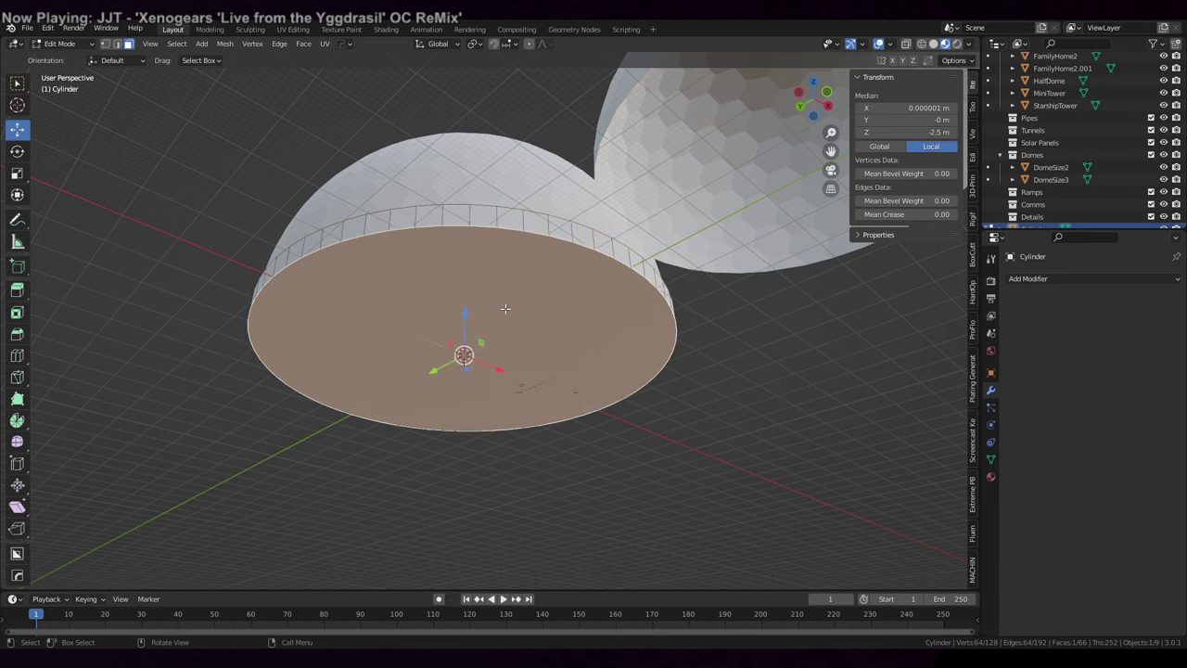
pyautogui.press('KP_Divide')
pyautogui.moveTo(454, 190); pyautogui.dragTo(466, 299, button='middle')
pyautogui.press('a')
pyautogui.press('o')
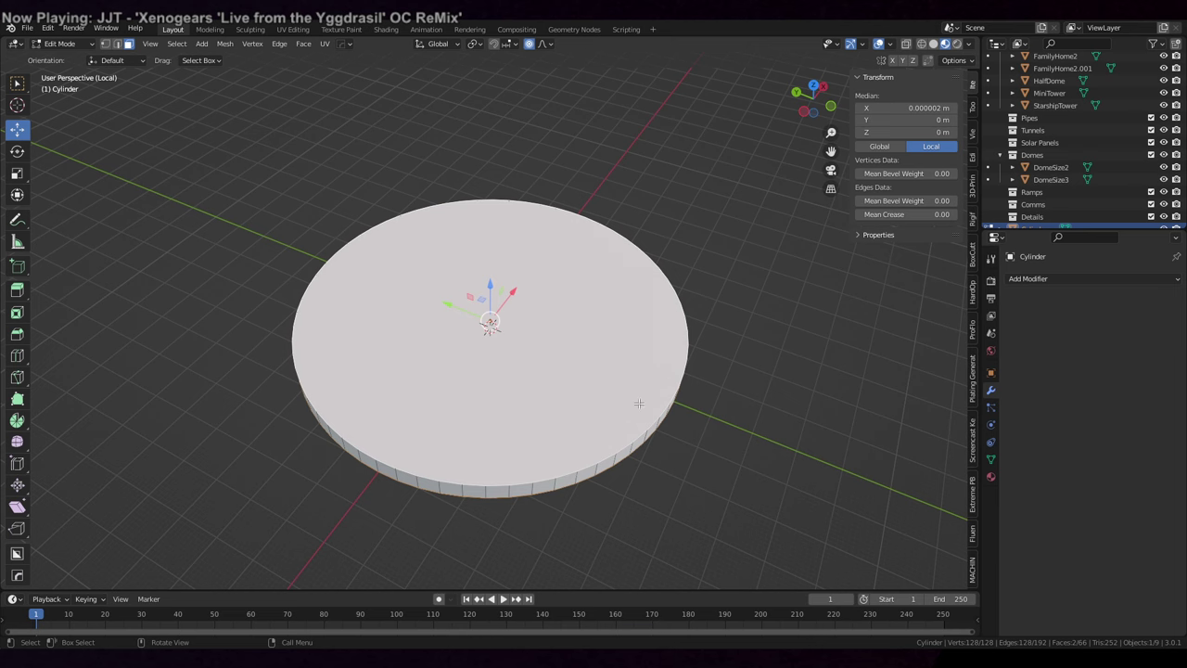
pyautogui.moveTo(745, 406); pyautogui.dragTo(749, 380, button='middle')
pyautogui.press('i')
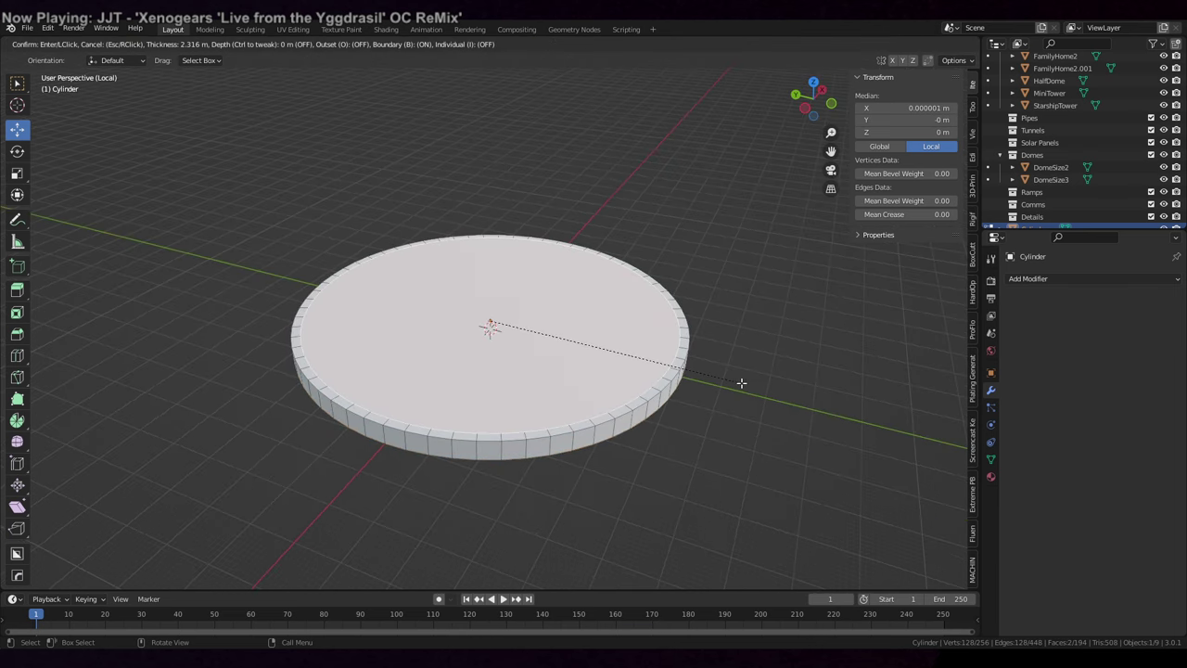
pyautogui.click(741, 382)
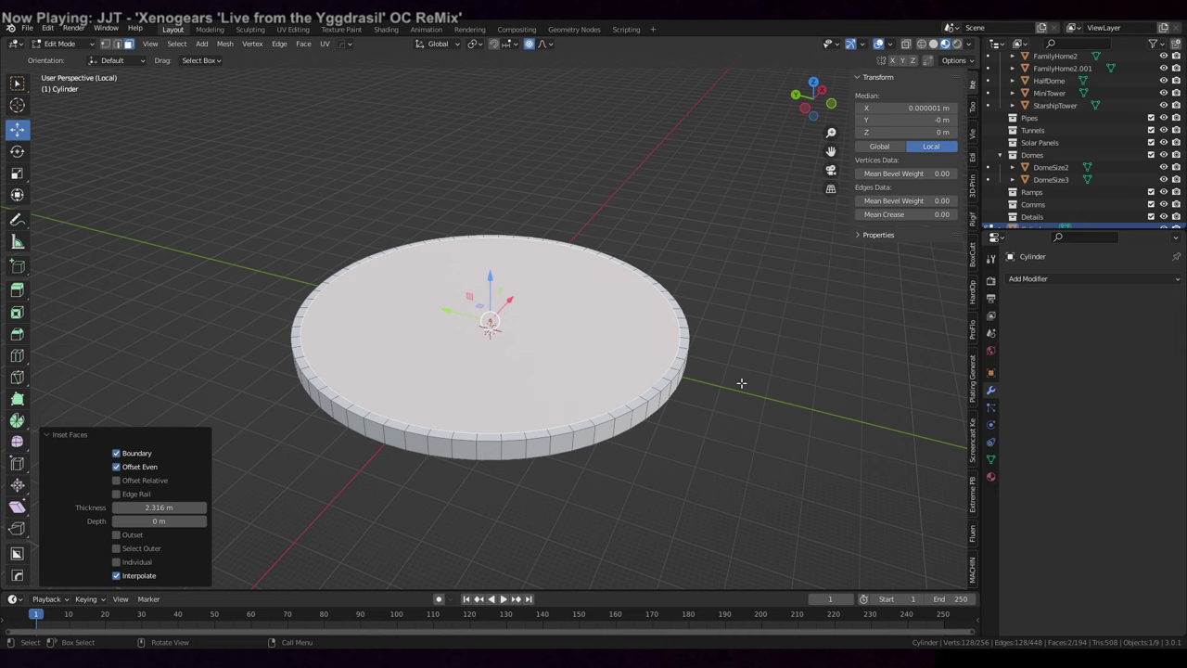
# - Delete the inset cap faces and bridge the two inner edge loops to form the ring's inner wall
pyautogui.press('x')
pyautogui.click(740, 383)
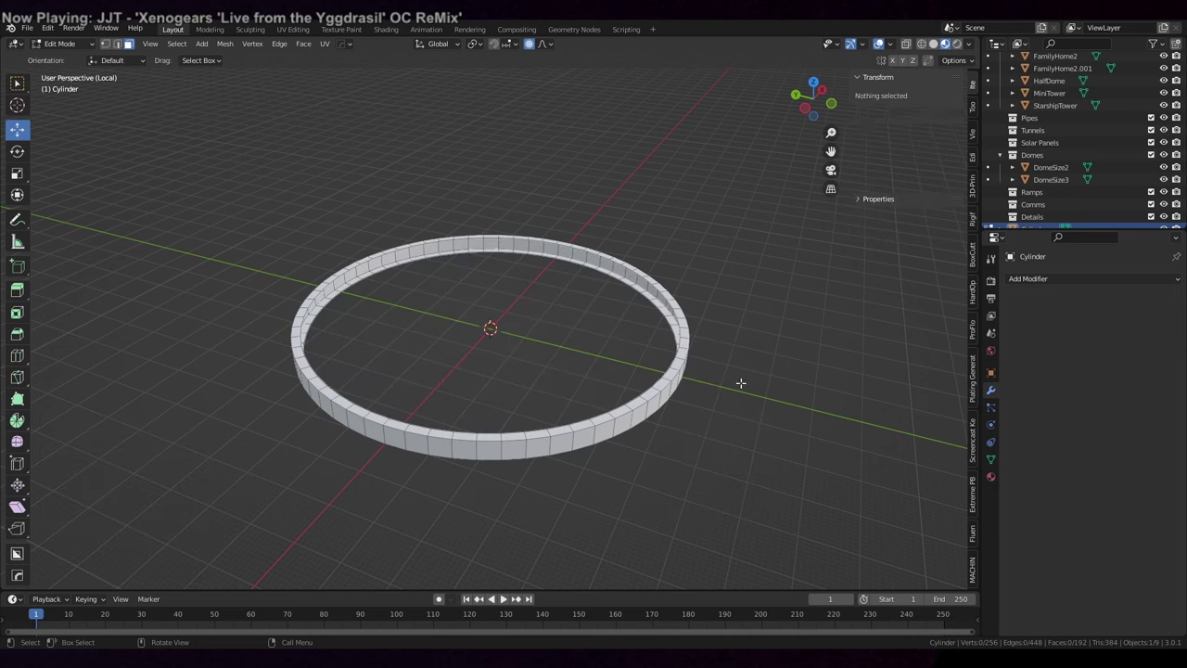
pyautogui.moveTo(739, 383); pyautogui.dragTo(680, 388, button='middle')
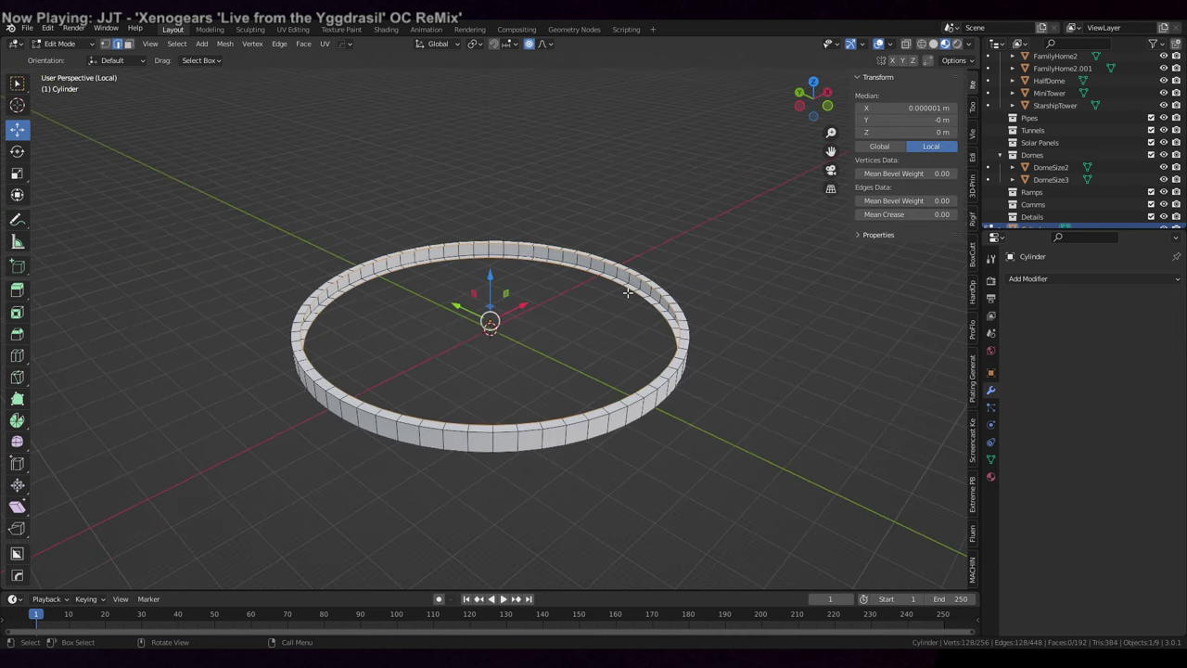
pyautogui.press('F3')
pyautogui.press('Return')
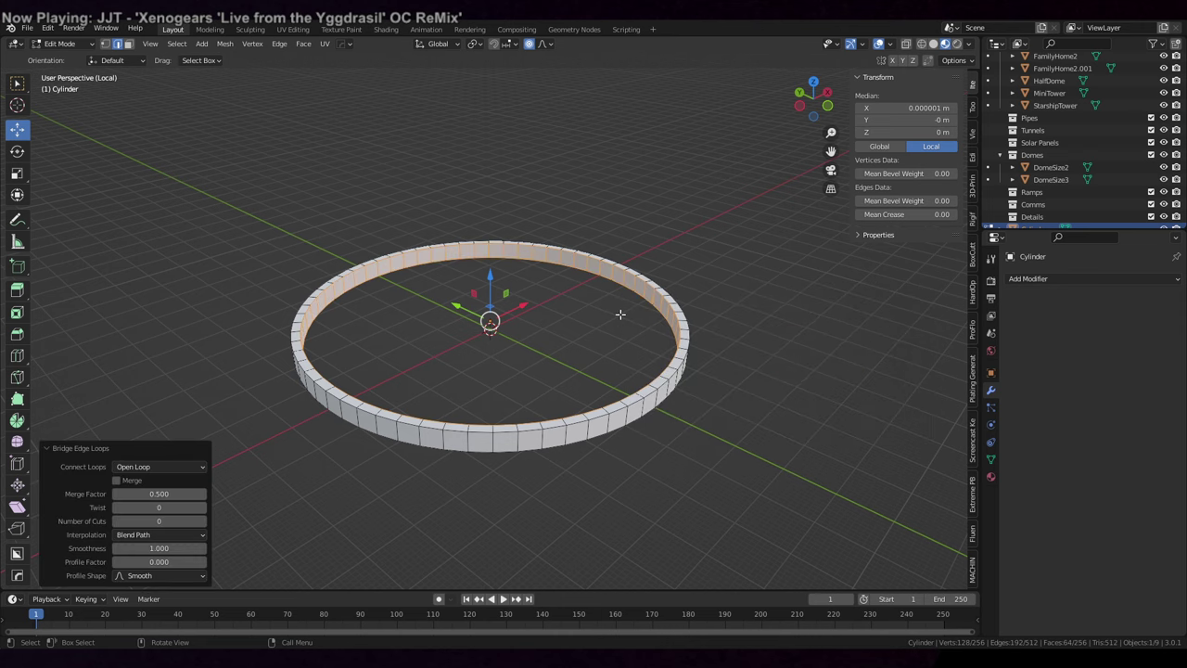
pyautogui.press('Tab')
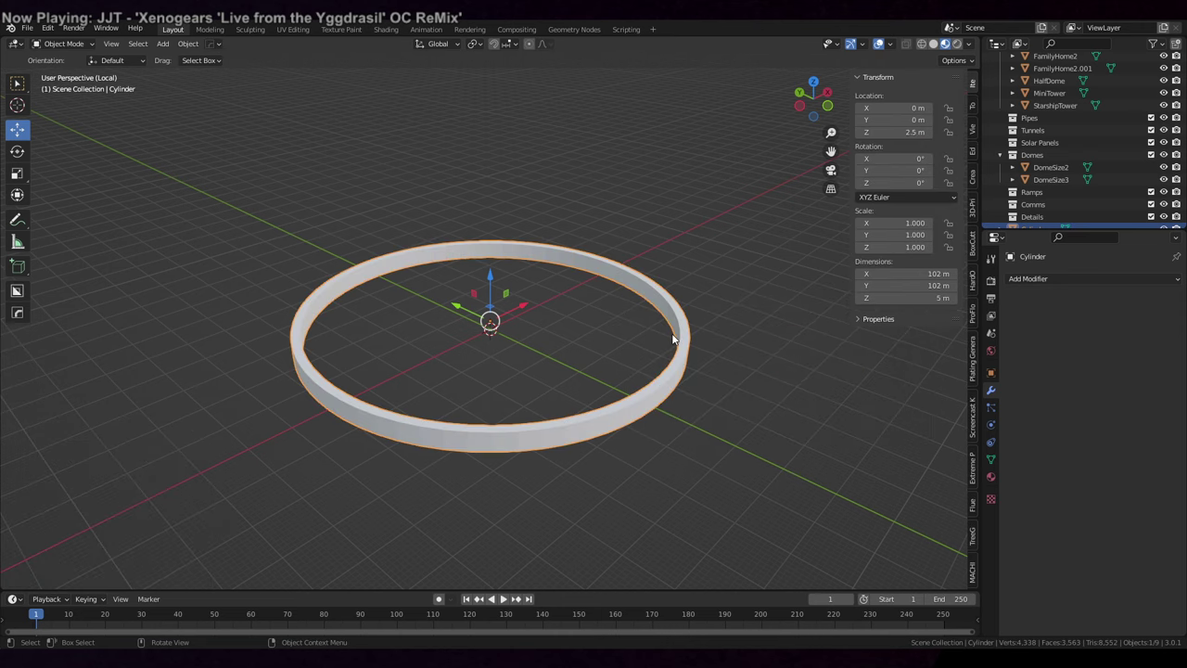
# - Show all objects again and check how the ring fits around the larger dome's base
pyautogui.press('KP_Divide')
pyautogui.moveTo(672, 335); pyautogui.dragTo(614, 472, button='middle')
pyautogui.scroll(1, 612, 471)
pyautogui.click(554, 446)
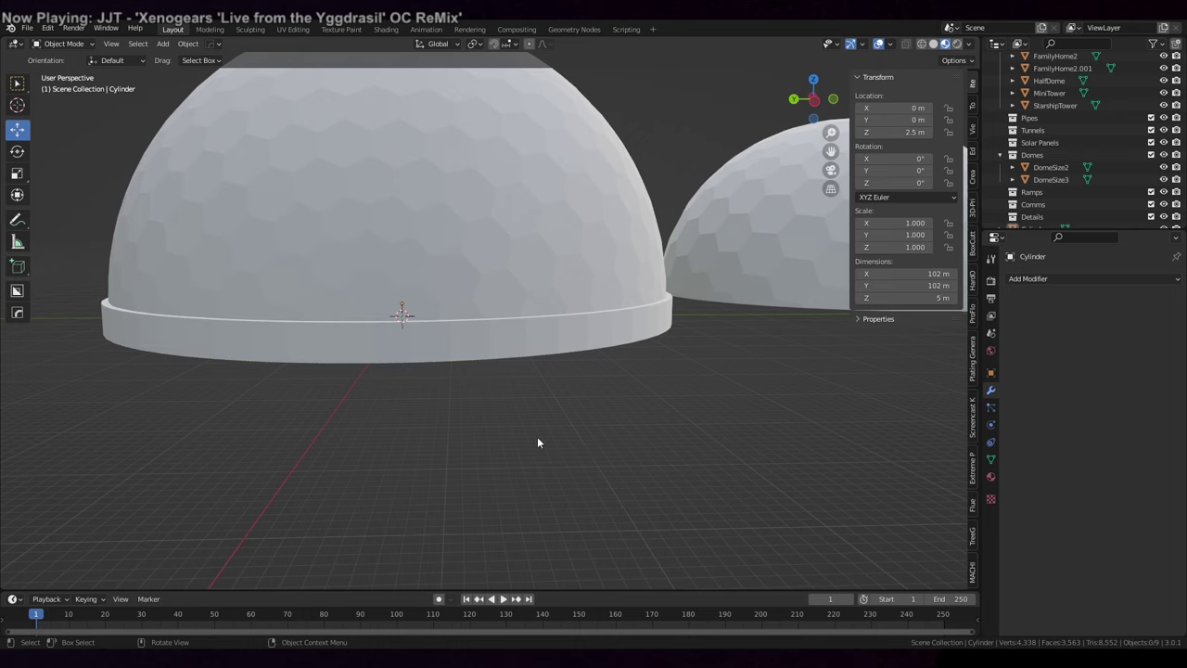
pyautogui.scroll(-5, 395, 392)
pyautogui.moveTo(395, 392); pyautogui.dragTo(450, 450, button='middle')
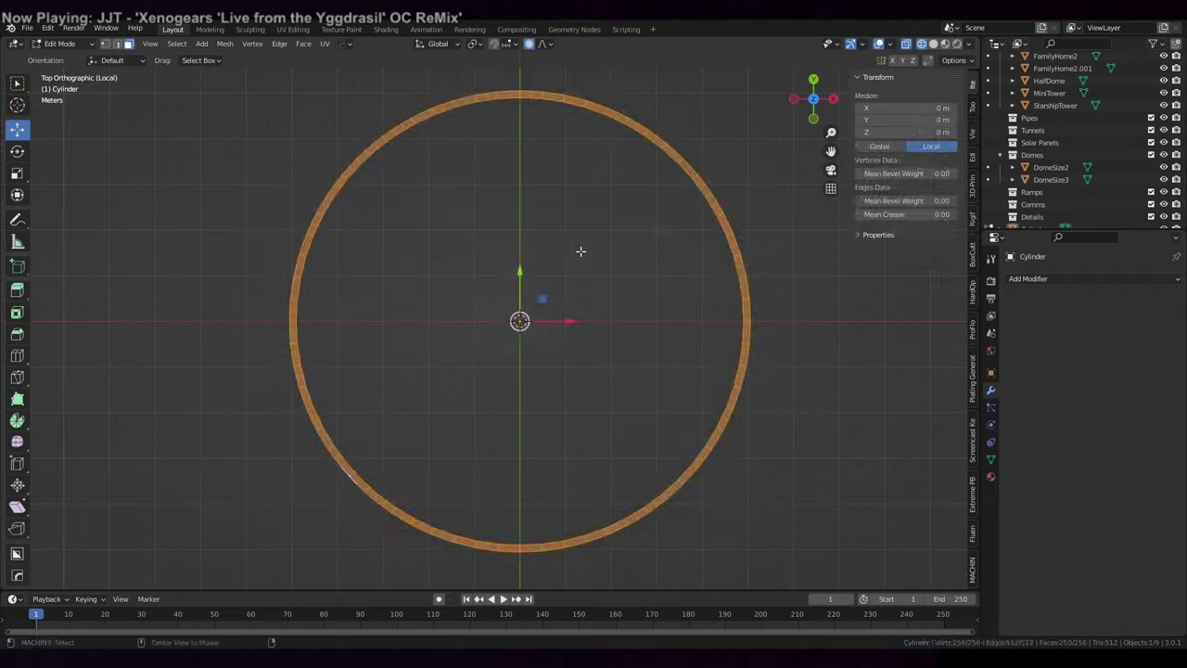
# - Delete the ring's faces except for an arc of one eighth of the circle, starting at the negative X axis towards positive Y
pyautogui.hotkey('alt', 'a')
pyautogui.press('c')
pyautogui.moveTo(509, 146)
pyautogui.mouseDown()
pyautogui.moveTo(471, 106)
pyautogui.moveTo(621, 112)
pyautogui.moveTo(734, 344)
pyautogui.moveTo(580, 530)
pyautogui.moveTo(366, 446)
pyautogui.moveTo(339, 412)
pyautogui.mouseUp()
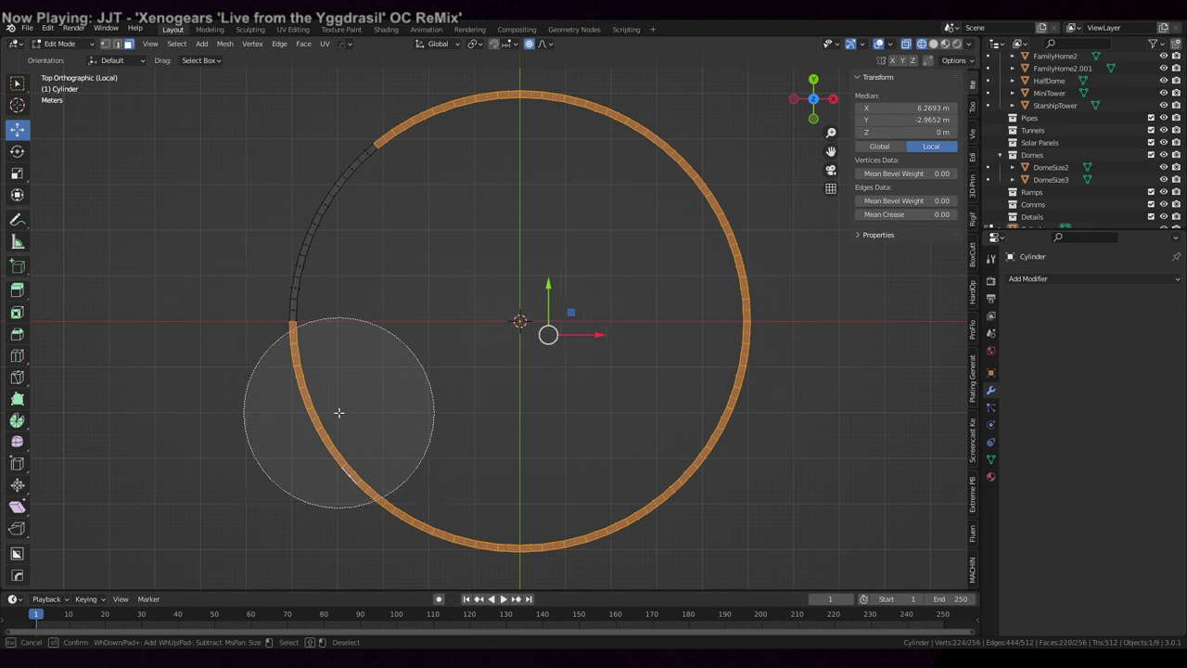
pyautogui.rightClick(339, 412)
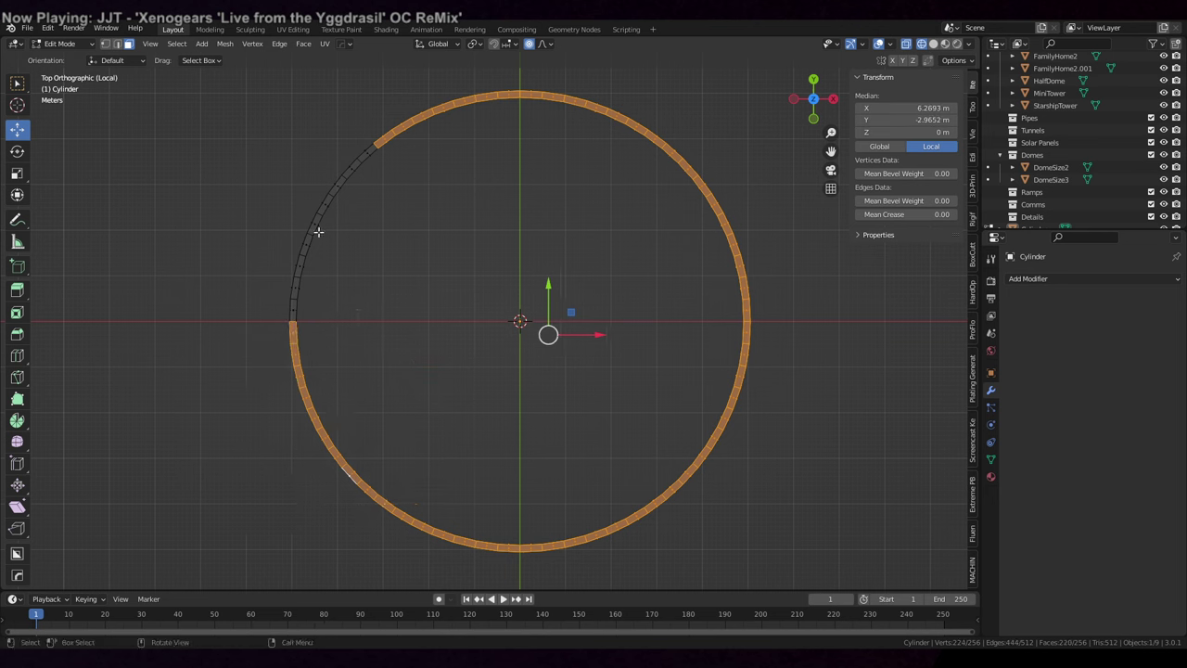
pyautogui.press('c')
pyautogui.click(455, 110)
pyautogui.rightClick(439, 100)
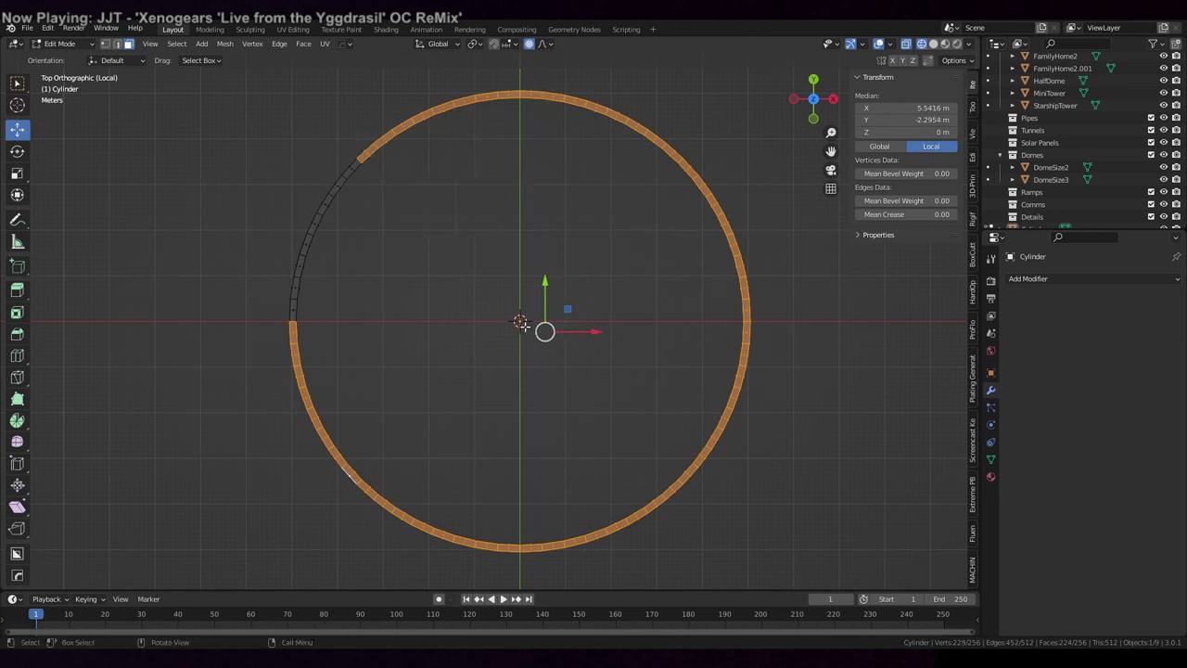
pyautogui.press('x')
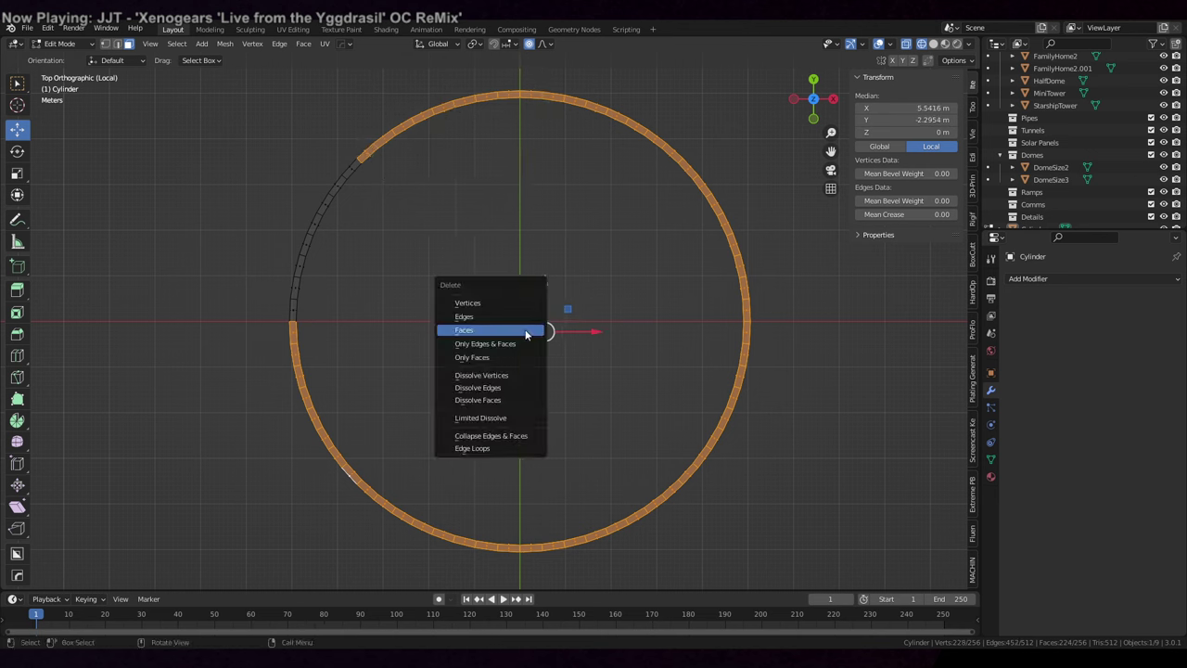
pyautogui.click(526, 334)
pyautogui.press('Tab')
pyautogui.press('Tab')
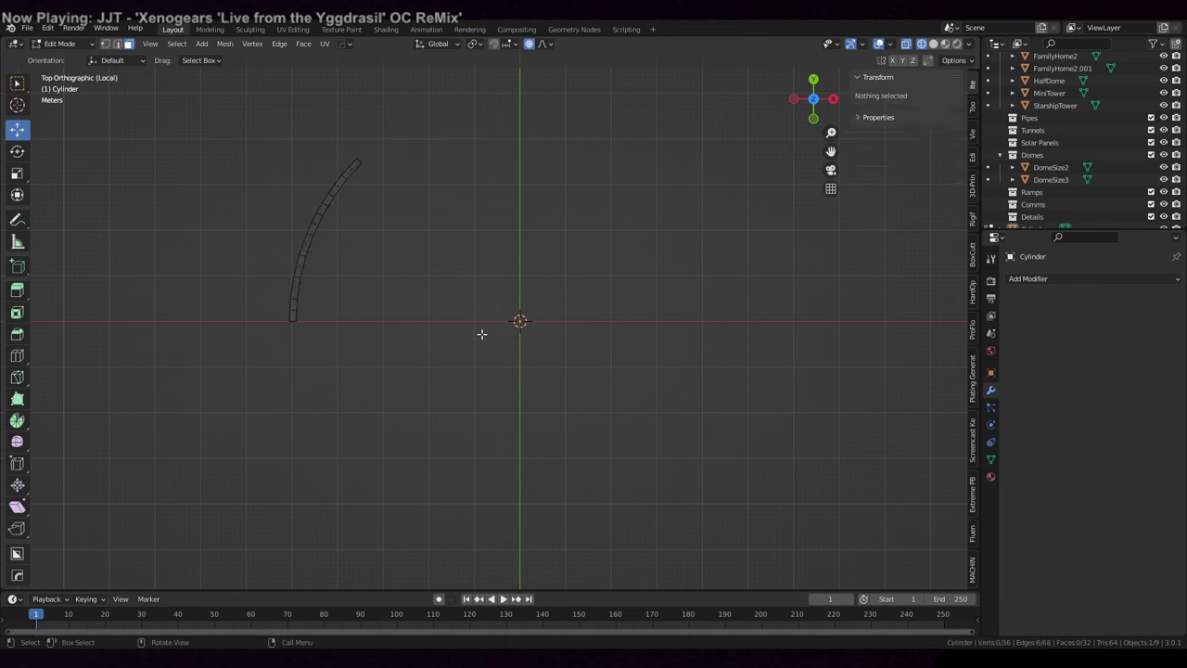
# - Unwrap all faces of the ring arc with Smart UV Project at a 66° angle limit
pyautogui.press('a')
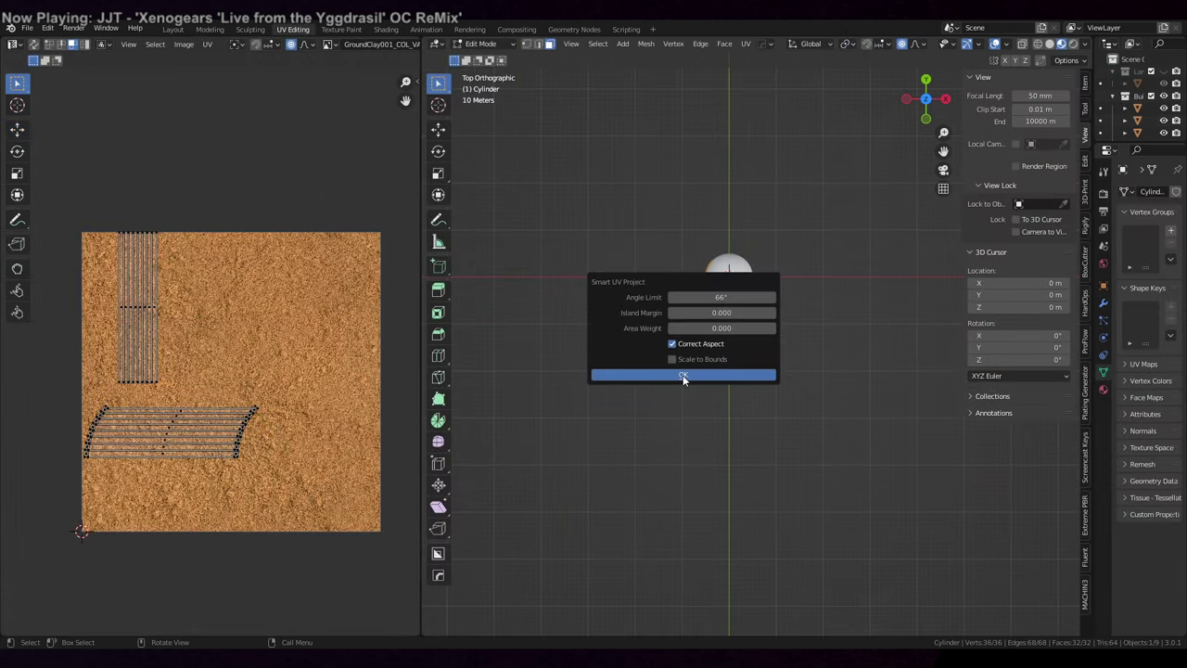
pyautogui.click(682, 375)
pyautogui.moveTo(621, 409); pyautogui.dragTo(672, 369, button='middle')
pyautogui.press('KP_Decimal')
pyautogui.press('Tab')
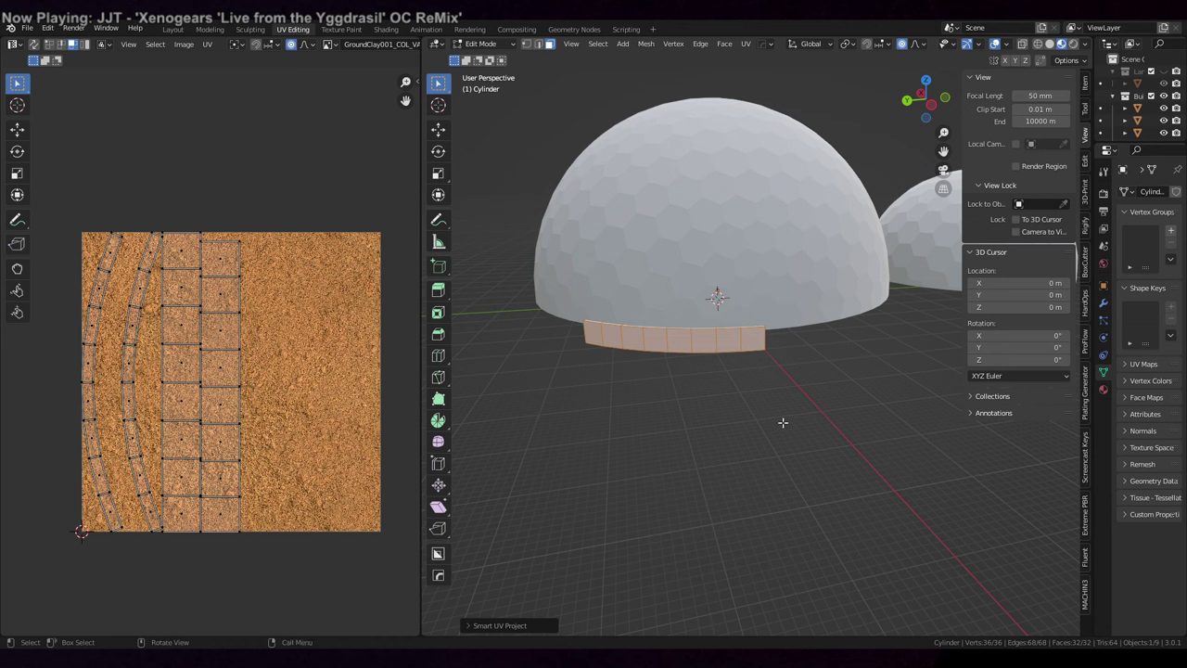
pyautogui.press('Tab')
pyautogui.click(665, 340)
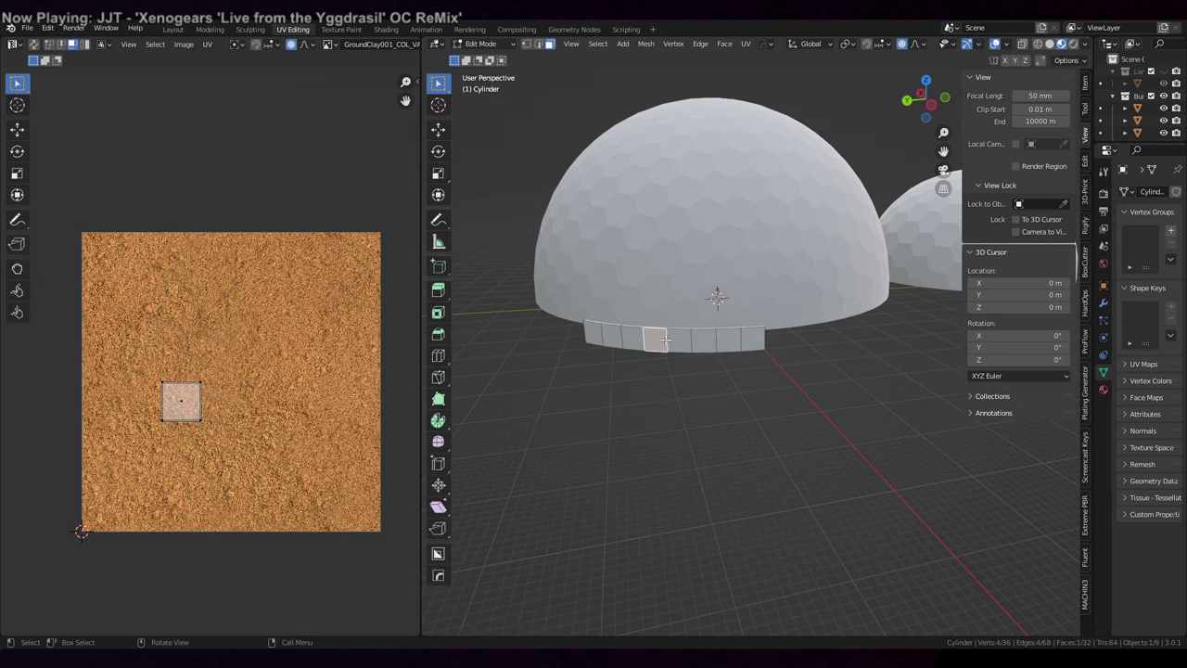
# - Mark every second vertical edge on the arc's outer wall as a seam, dividing it into four equal sections
pyautogui.press('2')
pyautogui.click(666, 341)
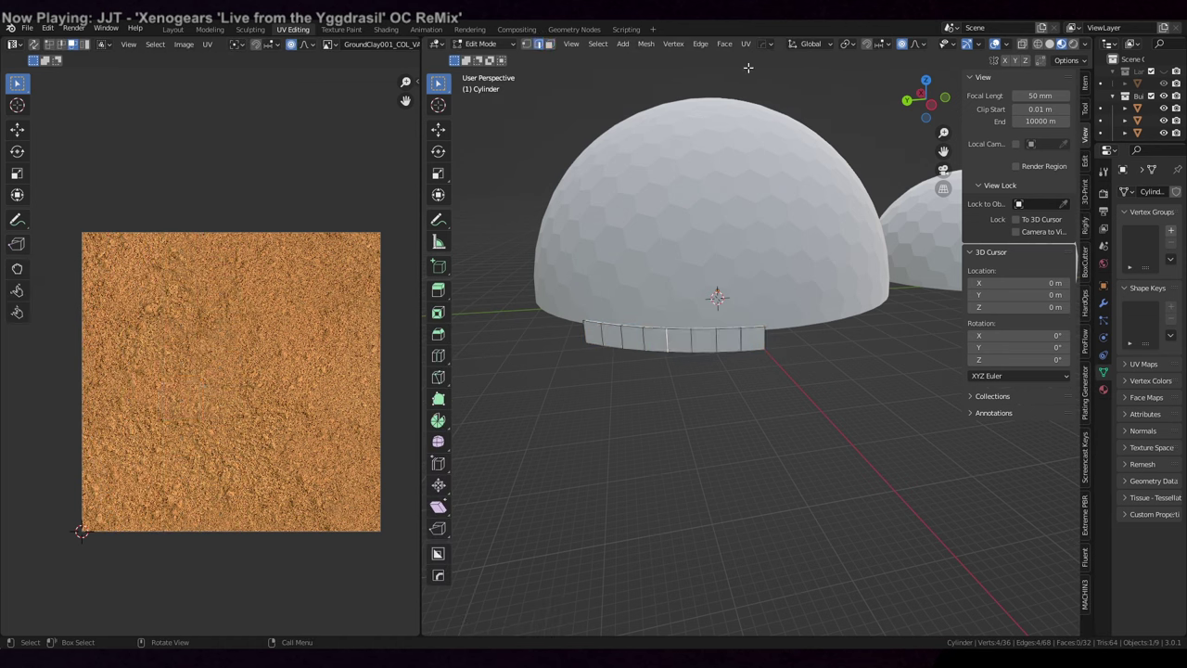
pyautogui.click(700, 47)
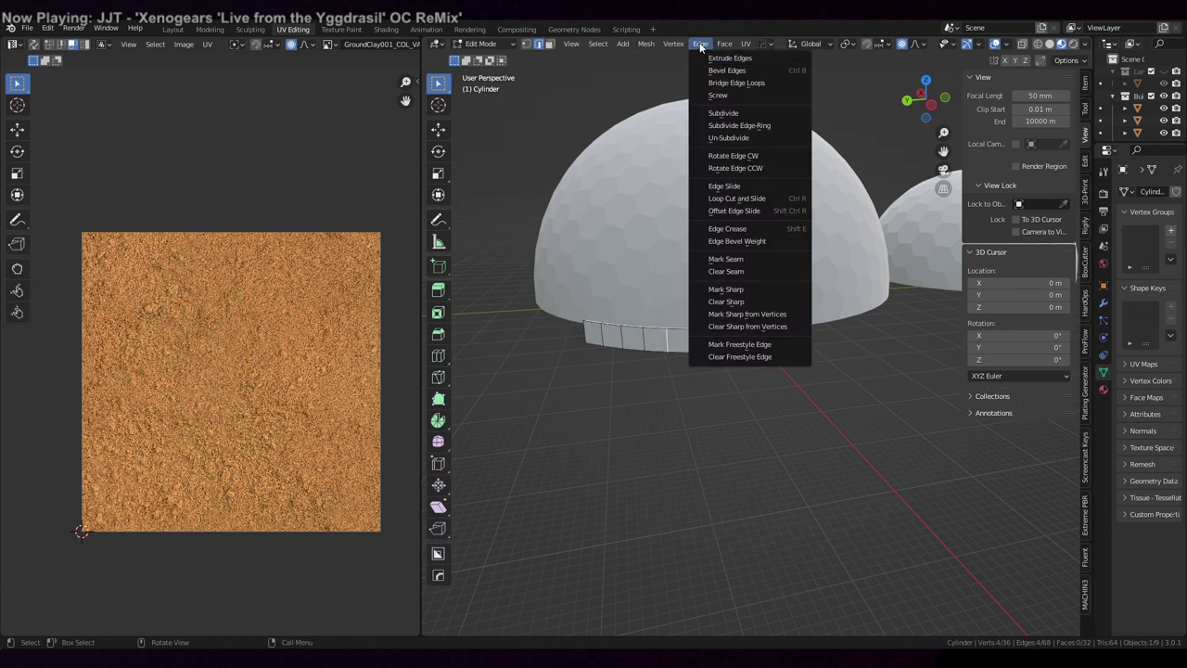
pyautogui.click(742, 260)
pyautogui.moveTo(742, 373)
pyautogui.mouseDown(button='middle')
pyautogui.moveTo(755, 406)
pyautogui.moveTo(760, 388)
pyautogui.mouseUp(button='middle')
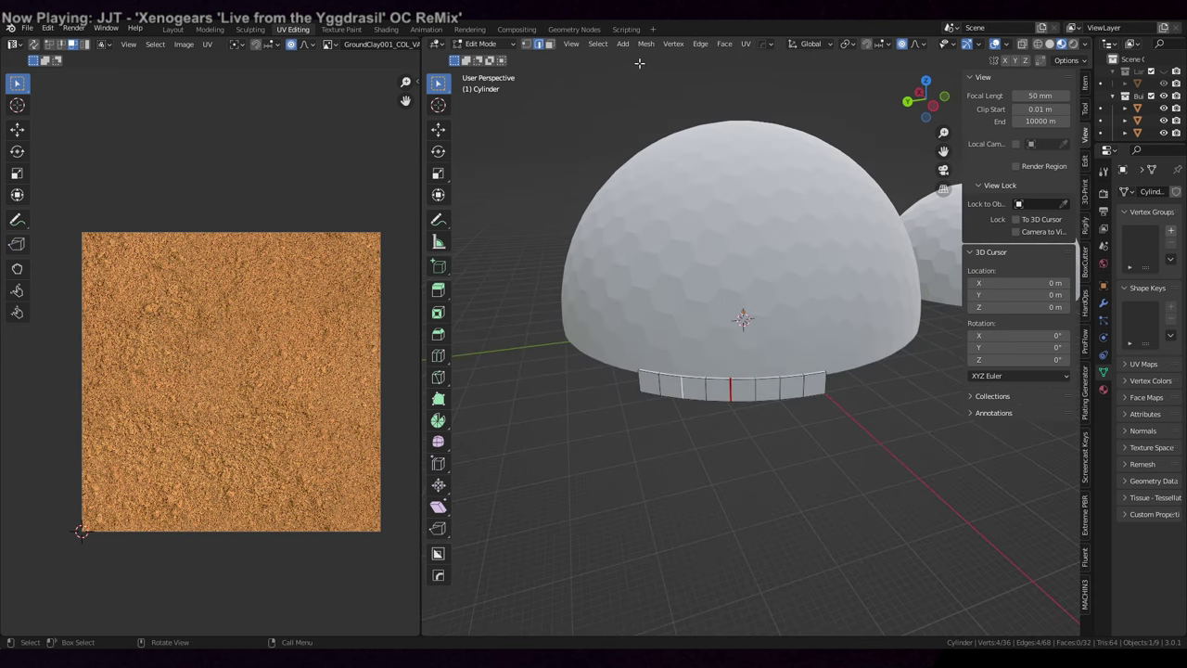
pyautogui.click(700, 45)
pyautogui.click(725, 254)
pyautogui.click(699, 45)
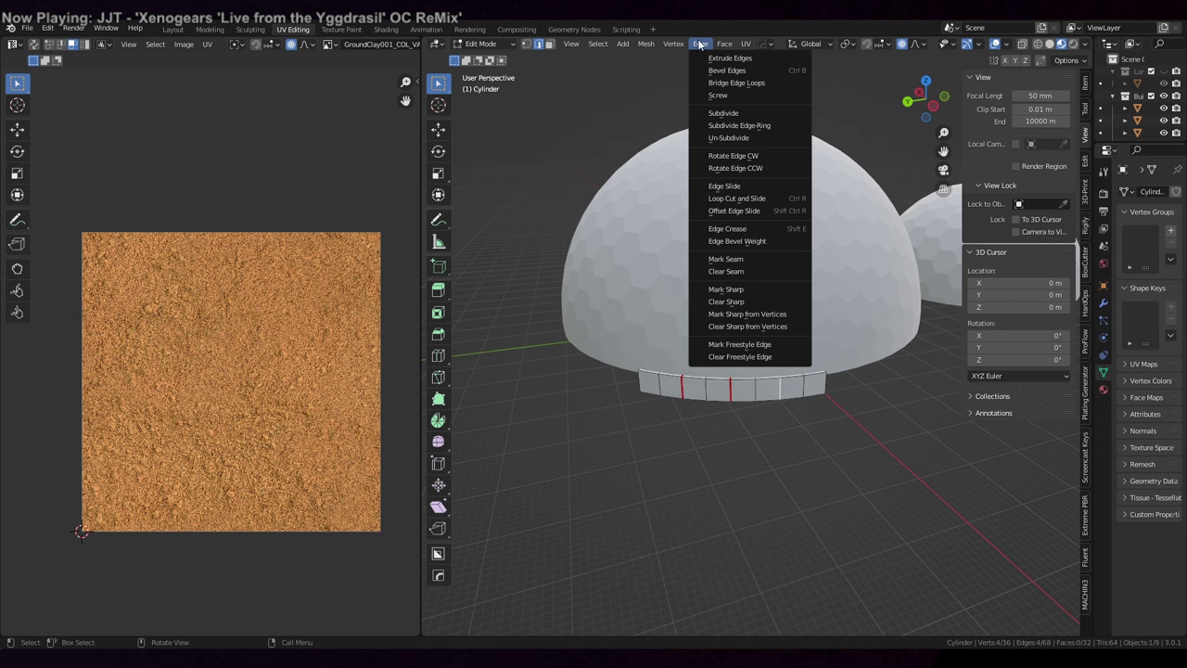
pyautogui.click(726, 258)
# - Unwrap the whole seamed arc with Smart UV Project
pyautogui.press('a')
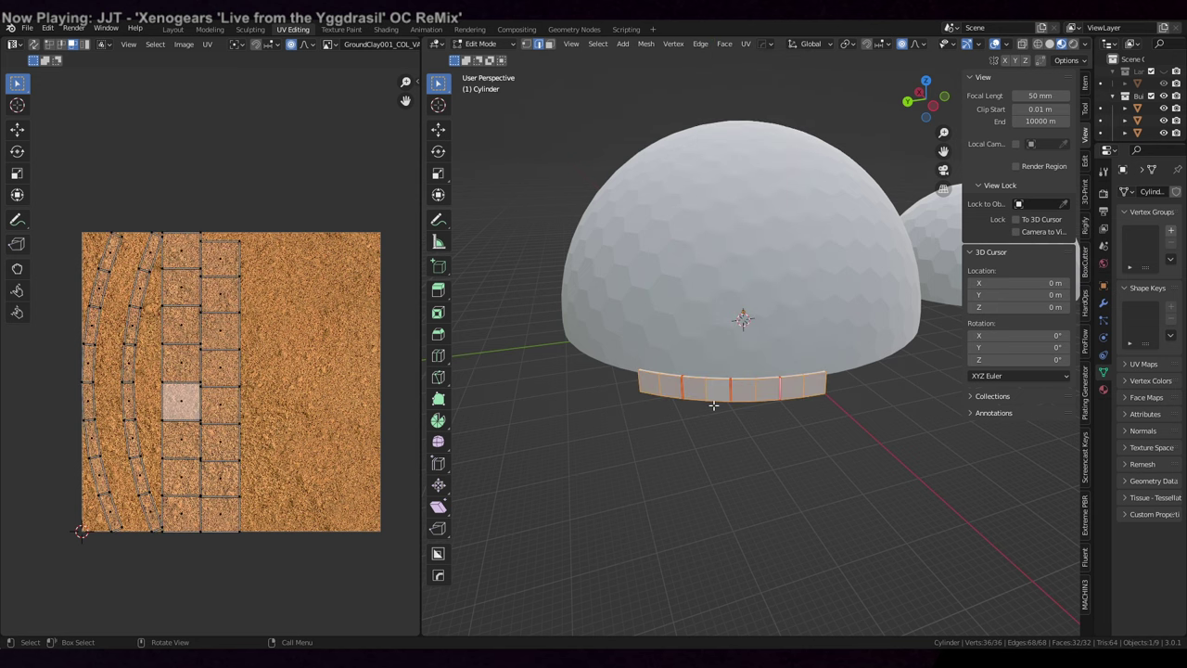
pyautogui.press('u')
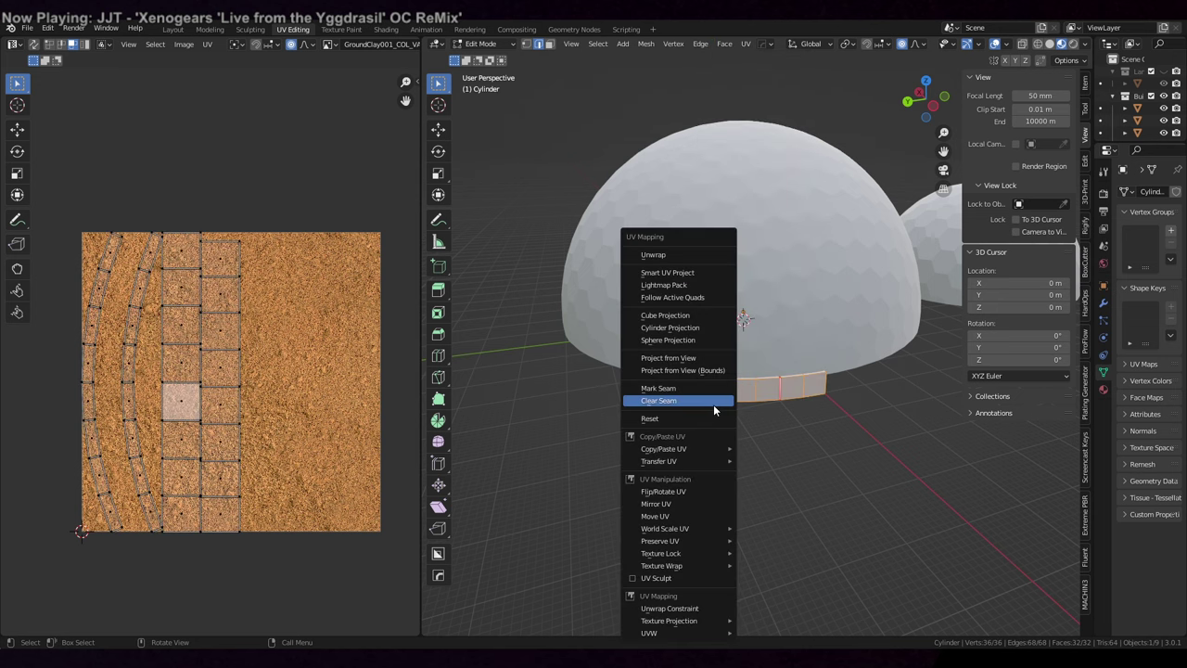
pyautogui.click(675, 274)
pyautogui.click(667, 372)
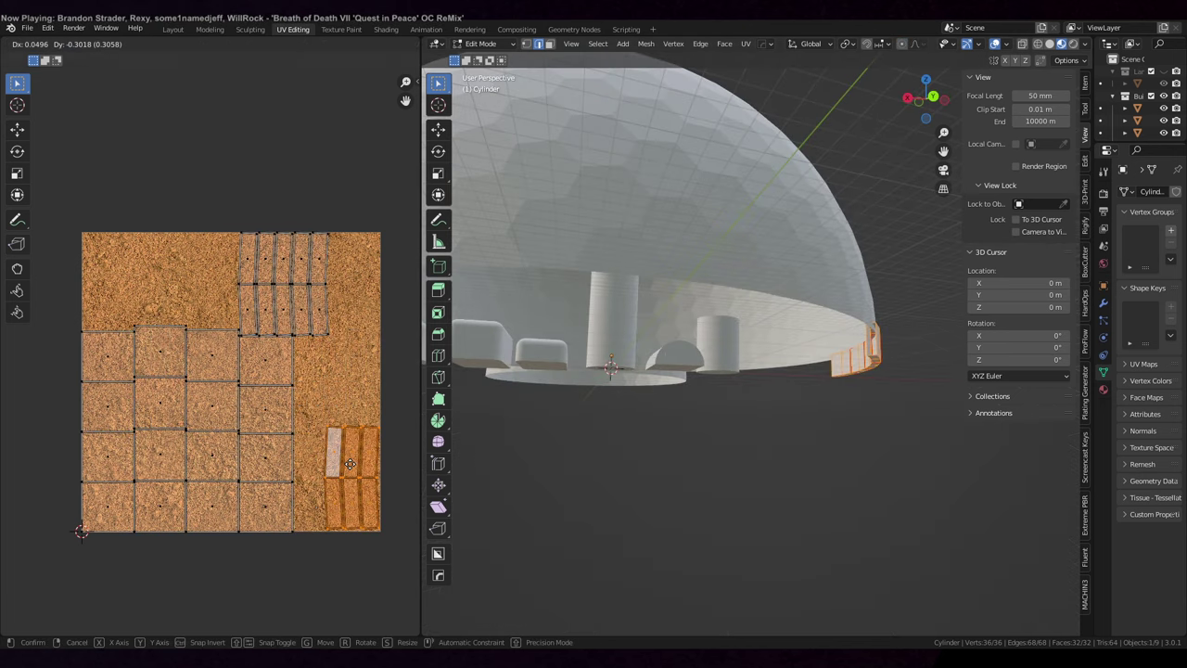
# - Stack two groups of the narrow curved UV islands along the texture's right edge, starting at its lower corner
pyautogui.click(354, 469)
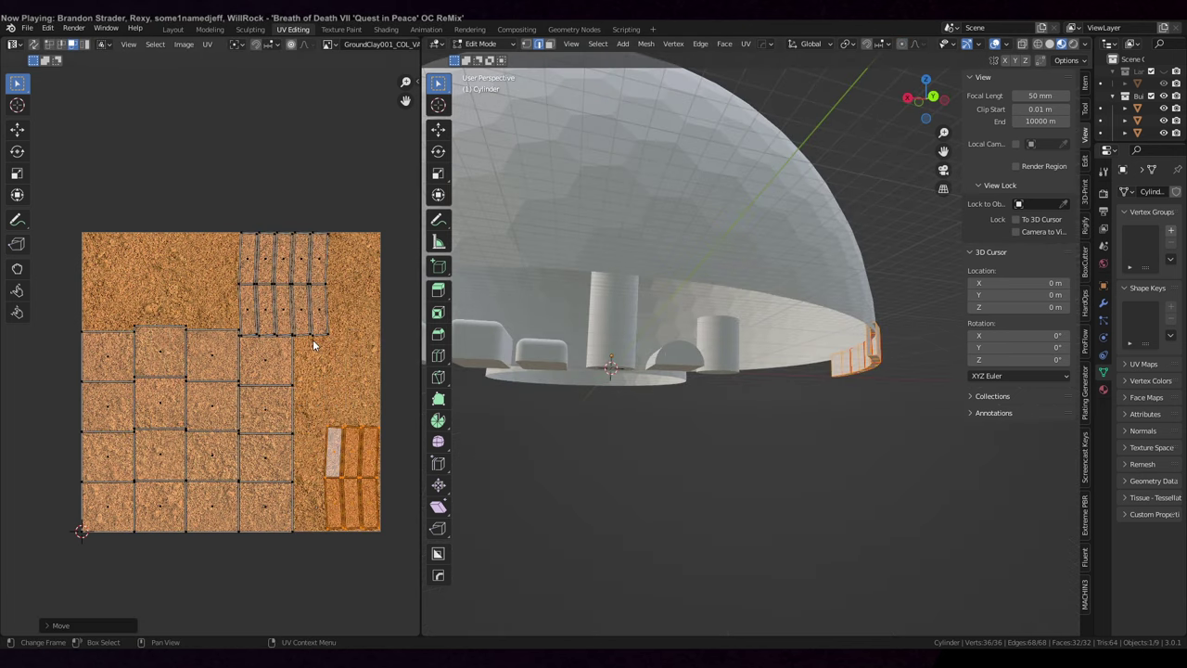
pyautogui.hotkey('alt', 'a')
pyautogui.press('c')
pyautogui.click(313, 275)
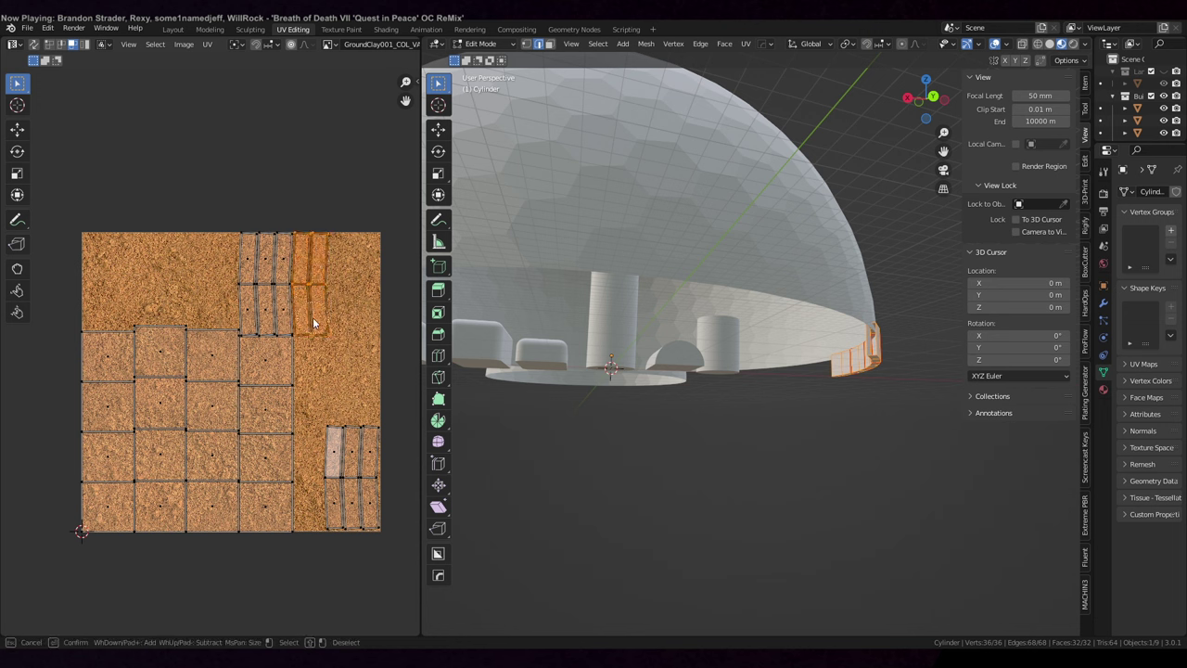
pyautogui.press('Escape')
pyautogui.press('g')
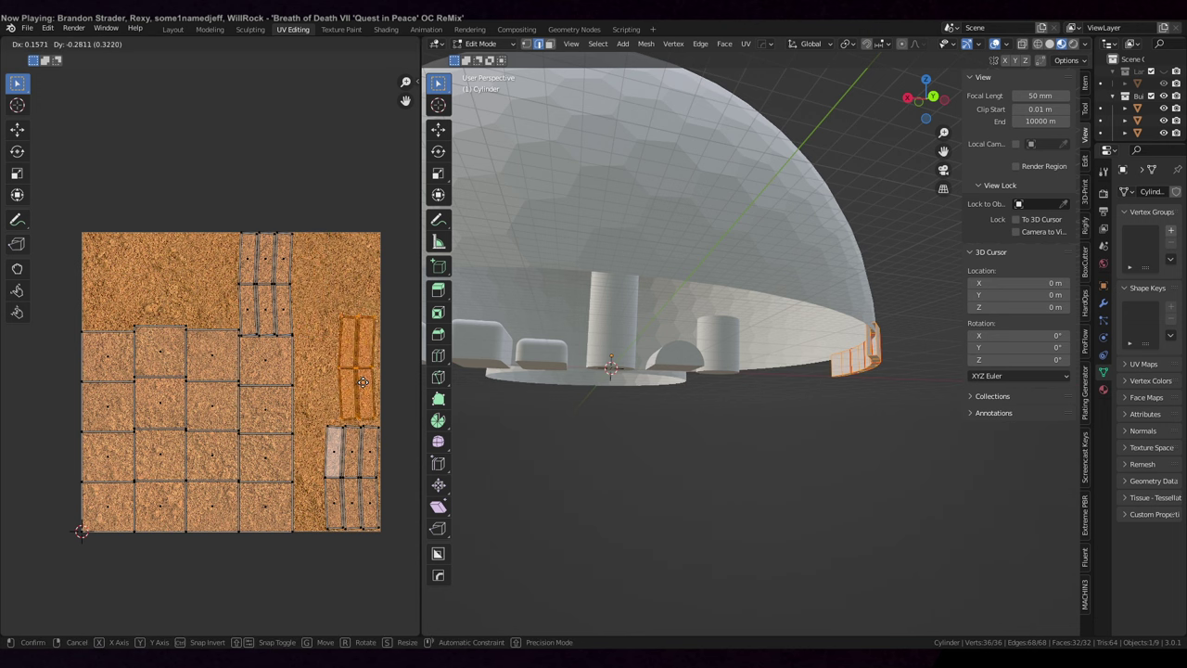
pyautogui.click(366, 385)
# - Rotate the remaining narrow UV islands by 90° and move them into the texture's upper right corner
pyautogui.hotkey('alt', 'a')
pyautogui.press('c')
pyautogui.click(264, 278)
pyautogui.press('Escape')
pyautogui.press('g')
pyautogui.click(300, 244)
pyautogui.write('r90')
pyautogui.press('Return')
pyautogui.press('g')
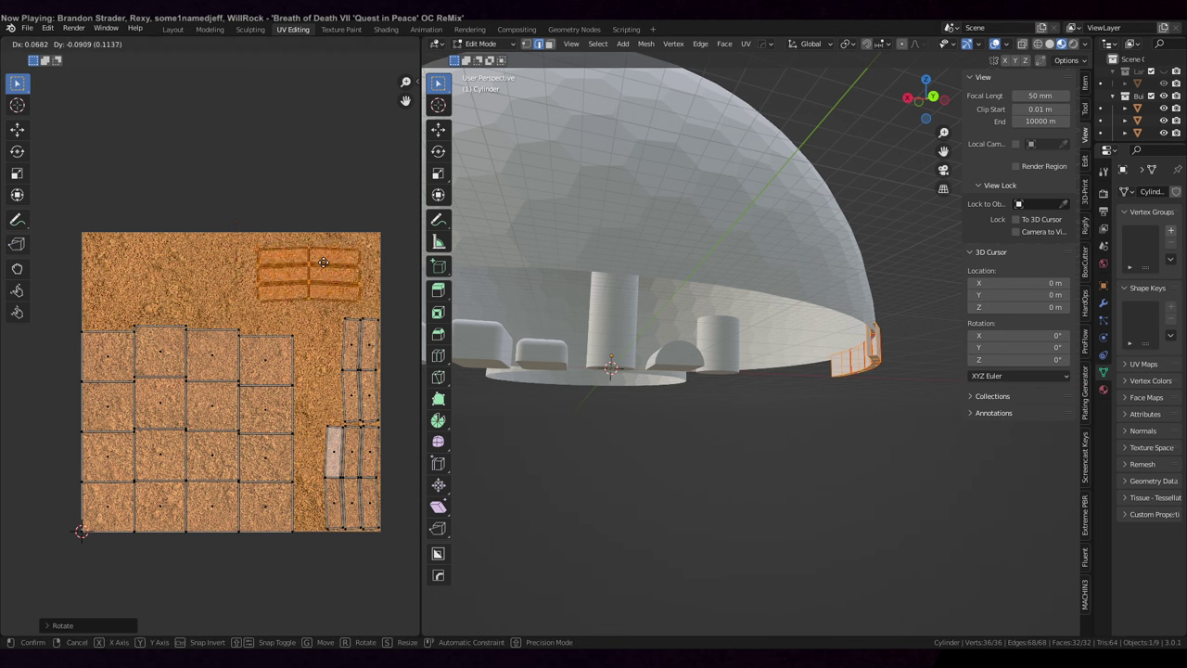
pyautogui.click(343, 253)
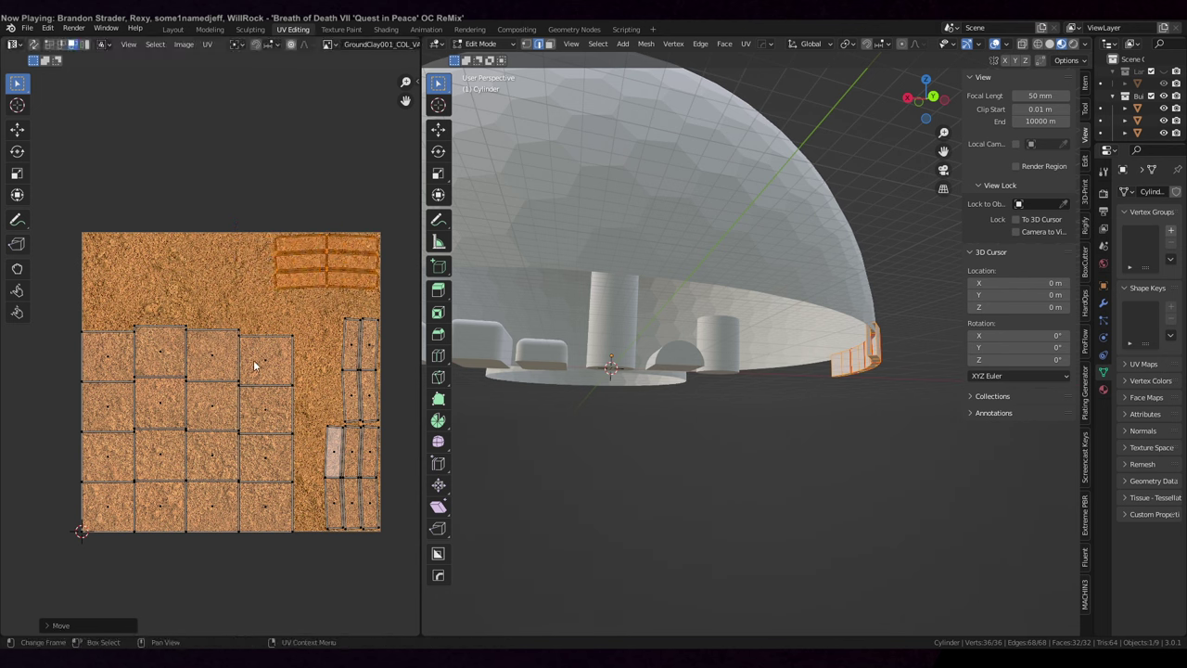
# - Scale up the large wall UV islands and shift them to fill the texture's lower left area beside the narrow islands
pyautogui.hotkey('alt', 'a')
pyautogui.press('c')
pyautogui.moveTo(268, 375)
pyautogui.mouseDown()
pyautogui.moveTo(256, 377)
pyautogui.moveTo(227, 490)
pyautogui.moveTo(160, 367)
pyautogui.moveTo(105, 504)
pyautogui.moveTo(183, 449)
pyautogui.mouseUp()
pyautogui.press('Escape')
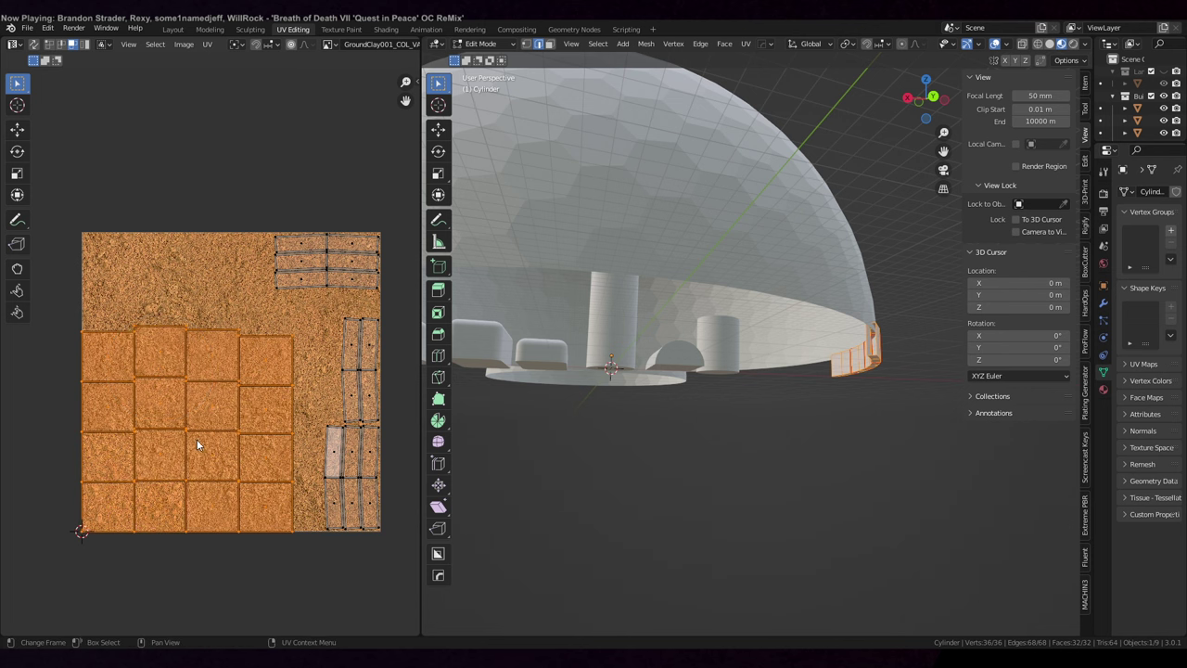
pyautogui.press('s')
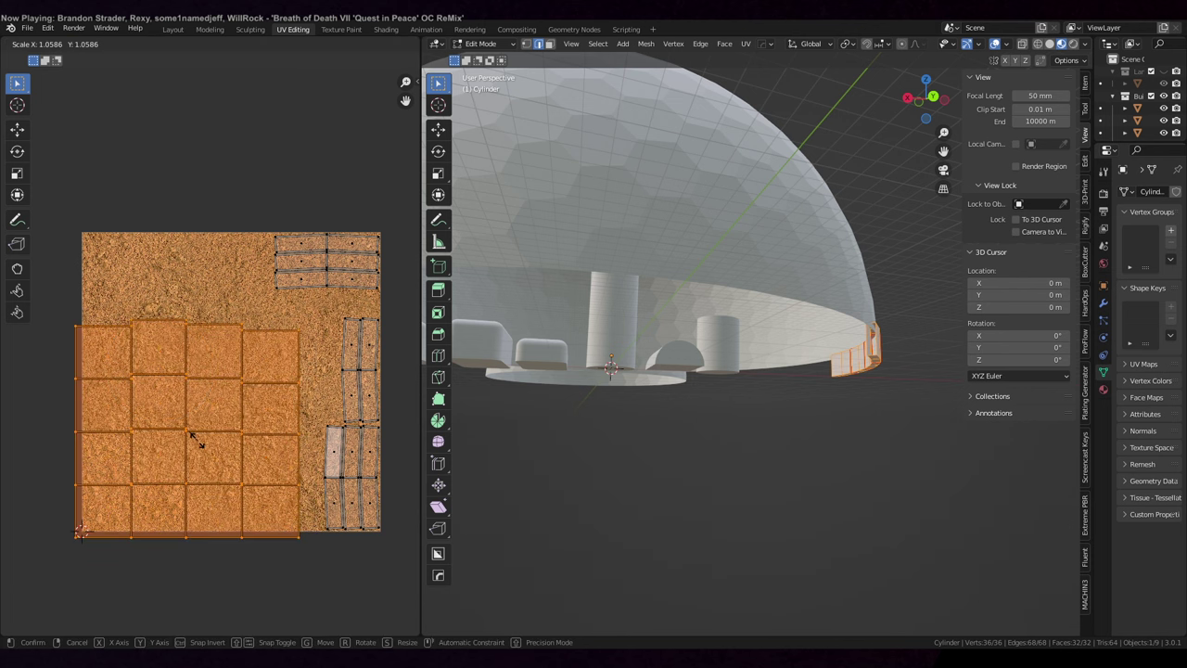
pyautogui.click(198, 440)
pyautogui.press('g')
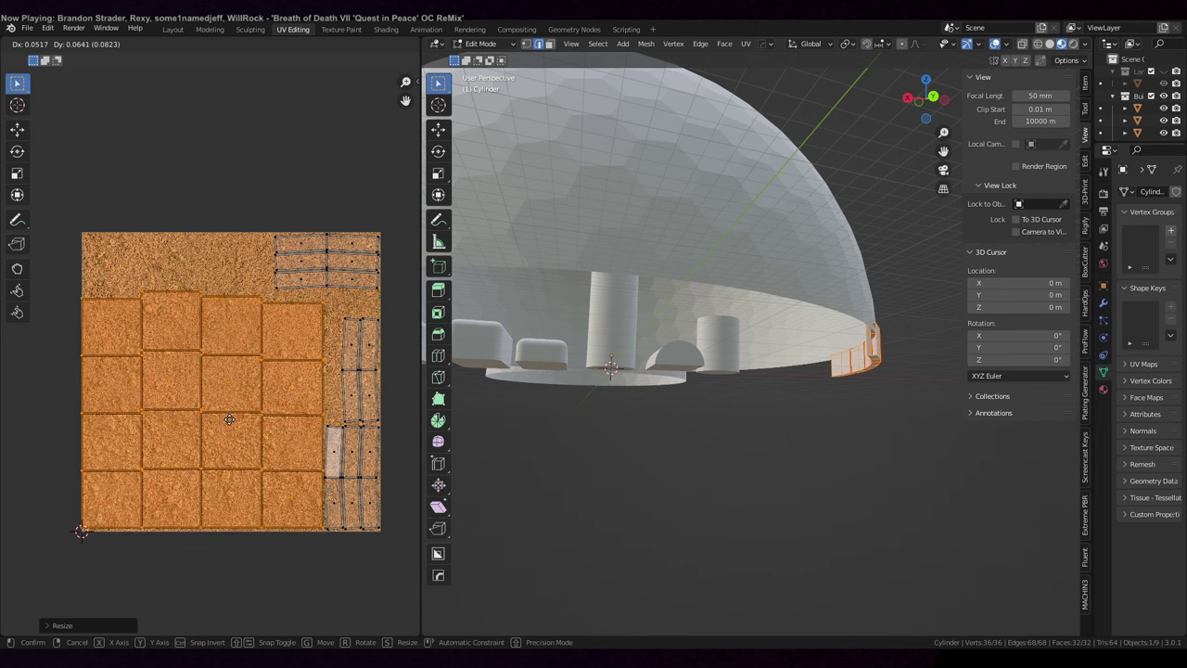
pyautogui.click(229, 419)
pyautogui.scroll(2, 278, 400)
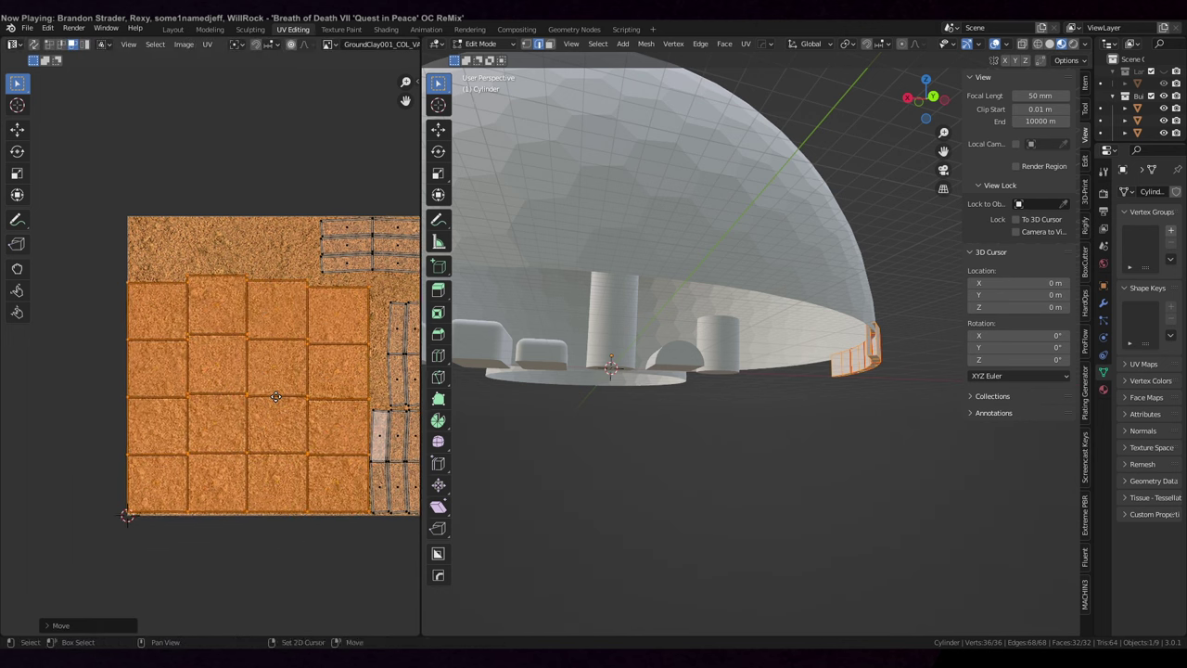
pyautogui.moveTo(265, 390); pyautogui.dragTo(158, 381, button='middle')
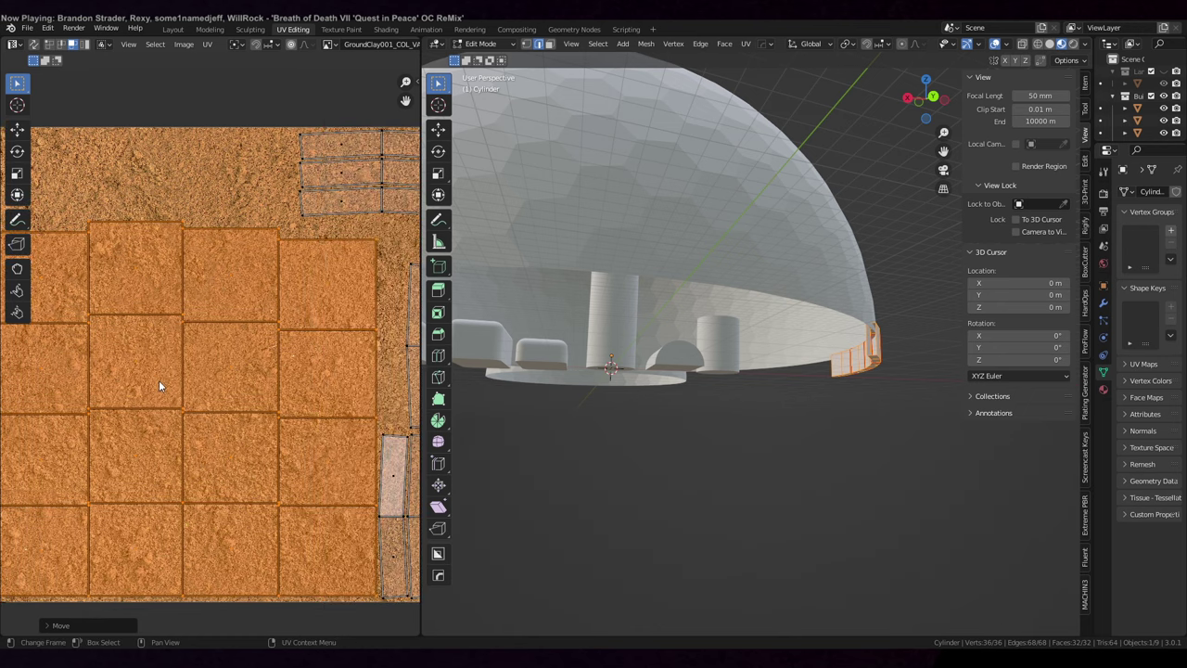
pyautogui.scroll(-1, 159, 379)
pyautogui.moveTo(234, 397); pyautogui.dragTo(164, 358, button='middle')
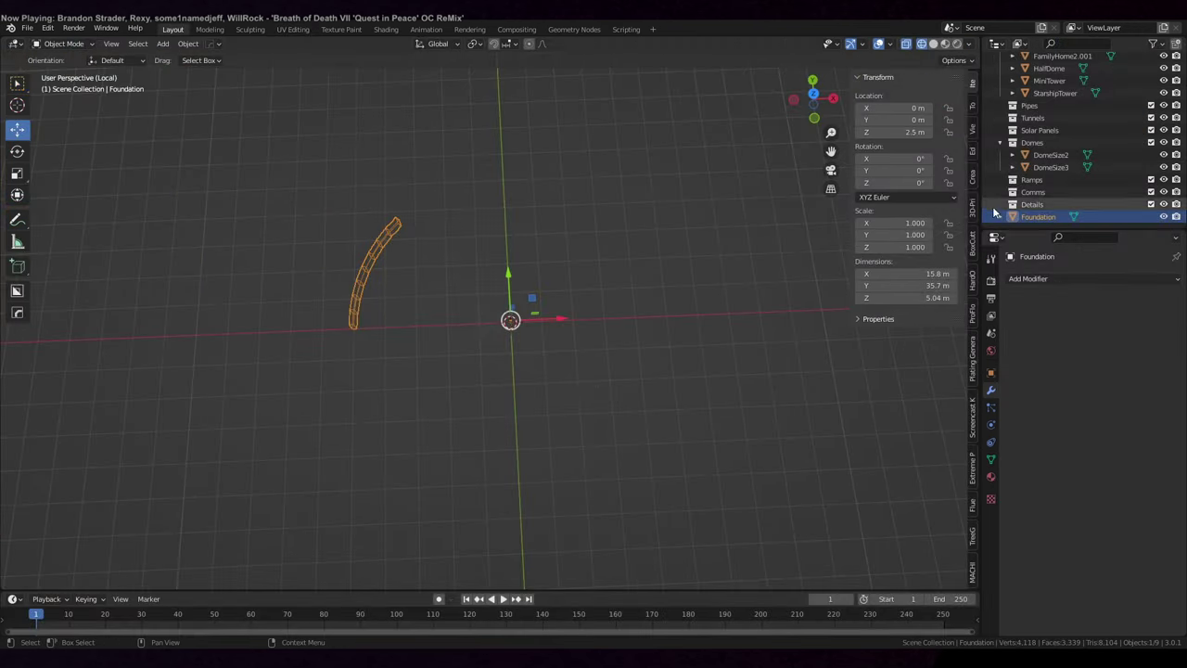
# - Move the foundation arc into the Domes collection and duplicate it in place with a Z rotation of 45°
pyautogui.moveTo(1032, 218); pyautogui.dragTo(1034, 143)
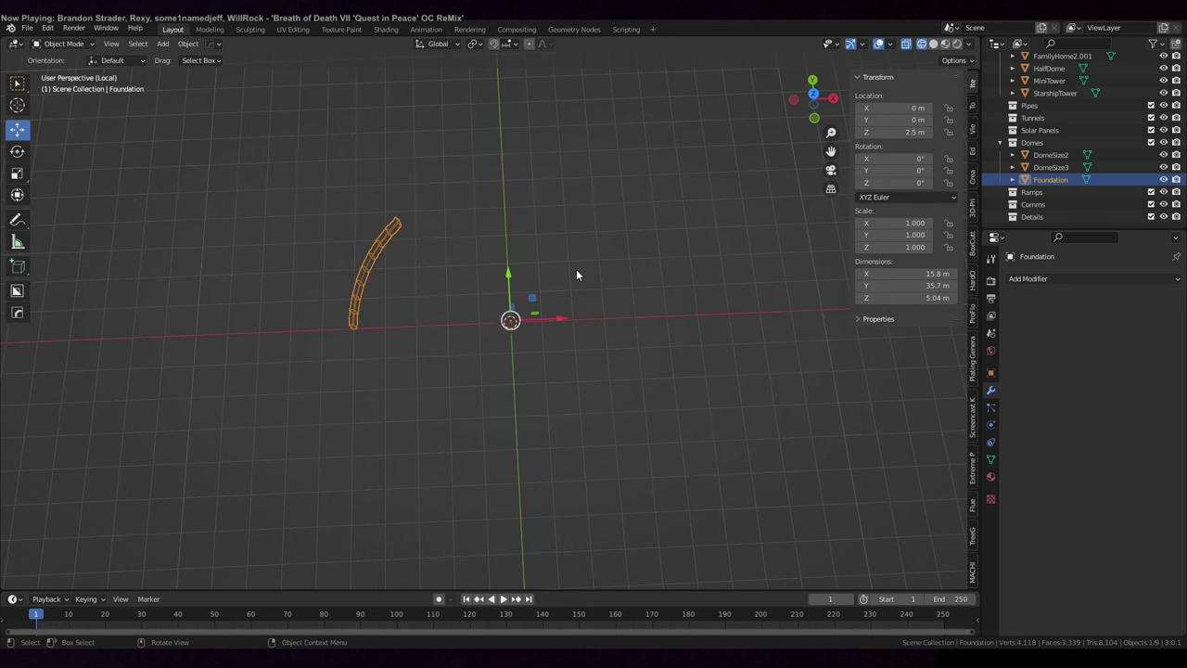
pyautogui.hotkey('shift', 'd')
pyautogui.press('Escape')
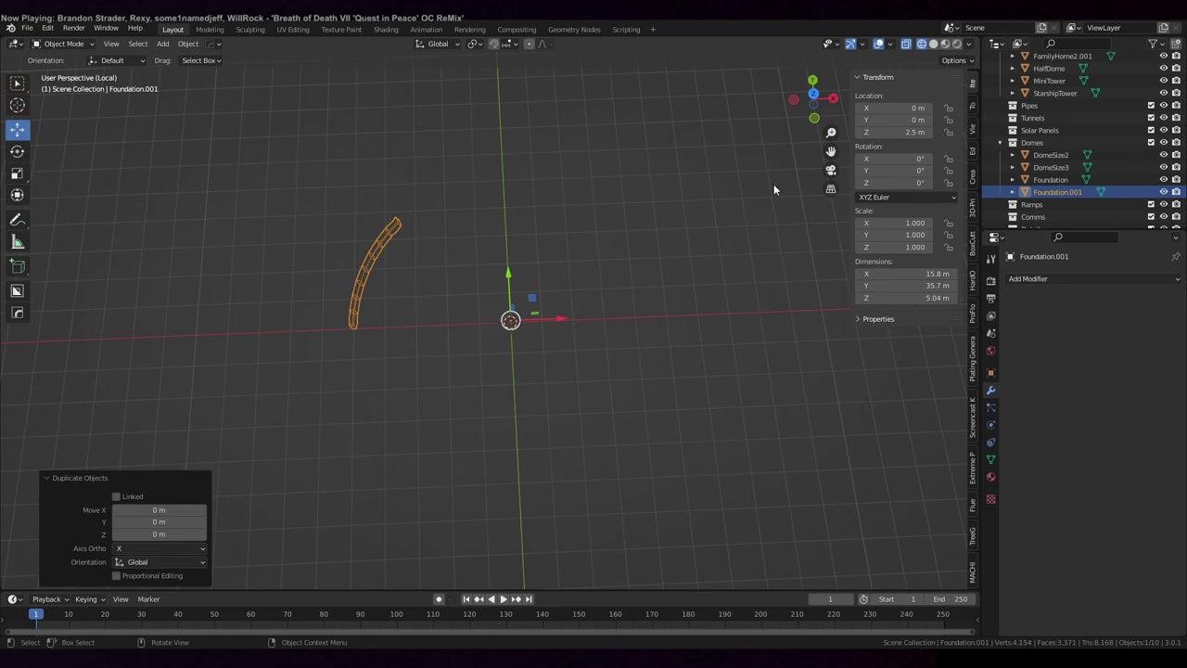
pyautogui.click(907, 181)
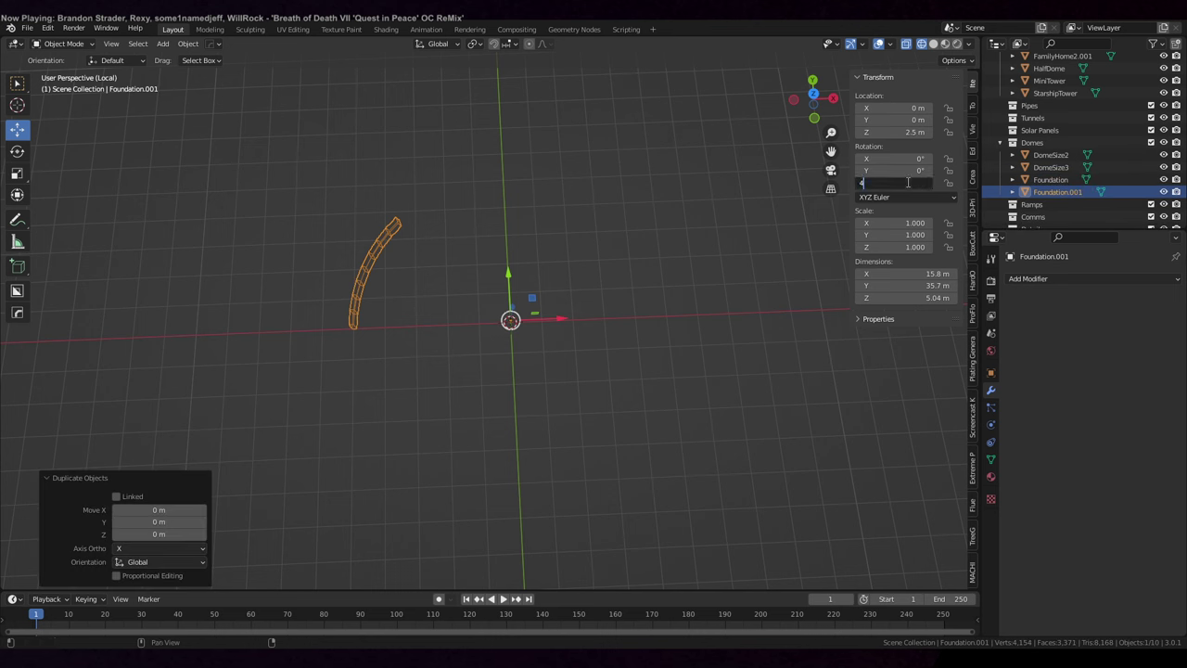
pyautogui.write('45')
pyautogui.press('Return')
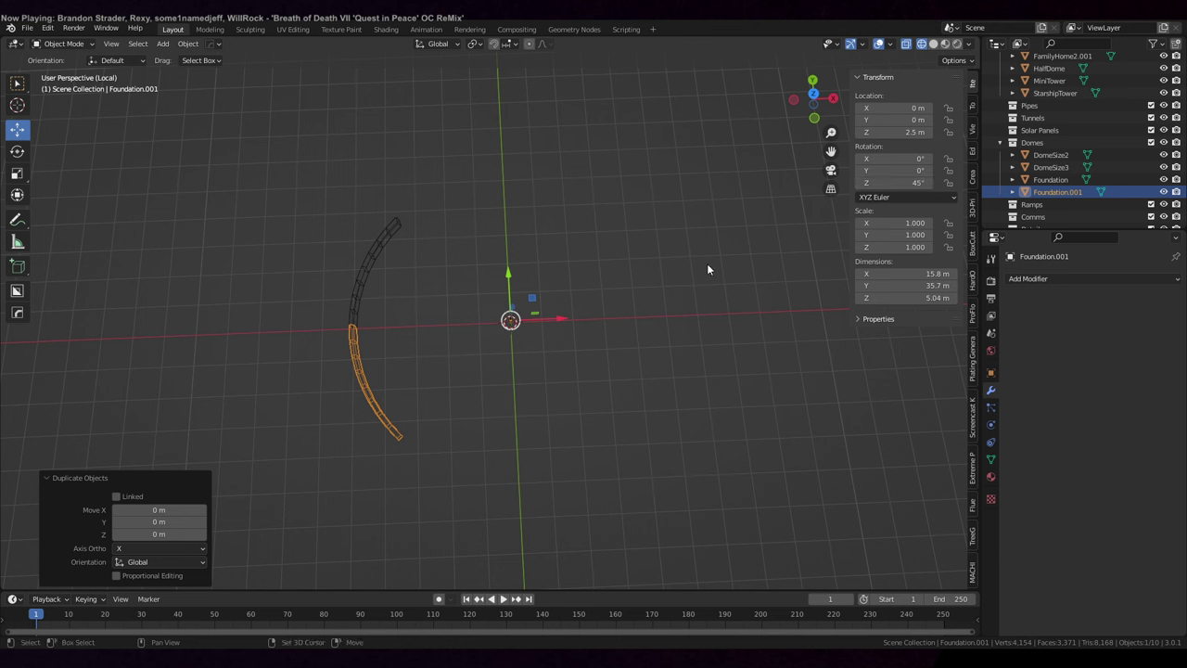
# - Duplicate the rotated arc in place and set the new copy's Z rotation to 90°
pyautogui.hotkey('shift', 'd')
pyautogui.press('Escape')
pyautogui.click(893, 183)
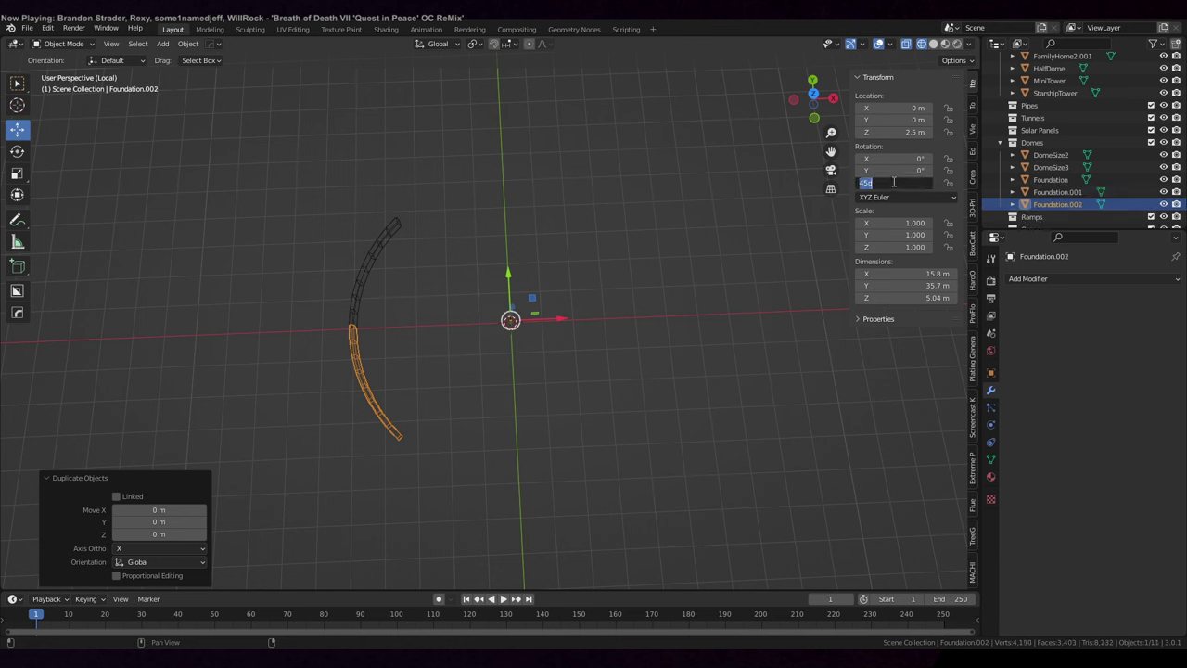
pyautogui.write('90')
pyautogui.press('Return')
# - Duplicate the latest arc in place again and set this copy's Z rotation to 135°
pyautogui.hotkey('shift', 'd')
pyautogui.press('Escape')
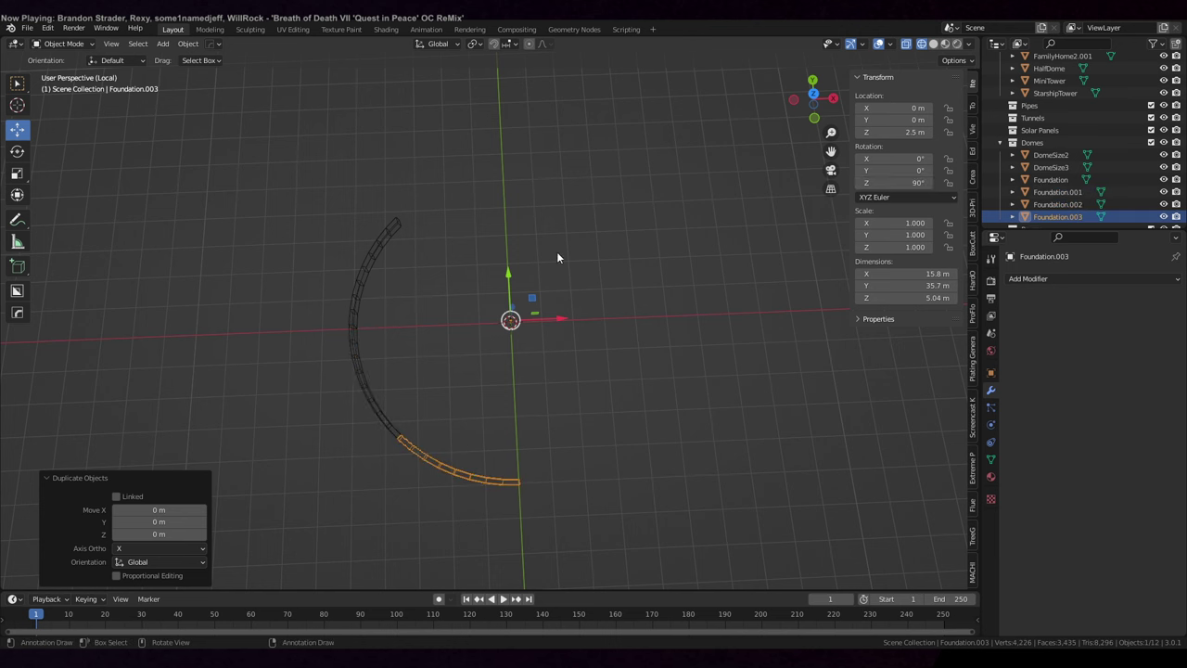
pyautogui.click(897, 184)
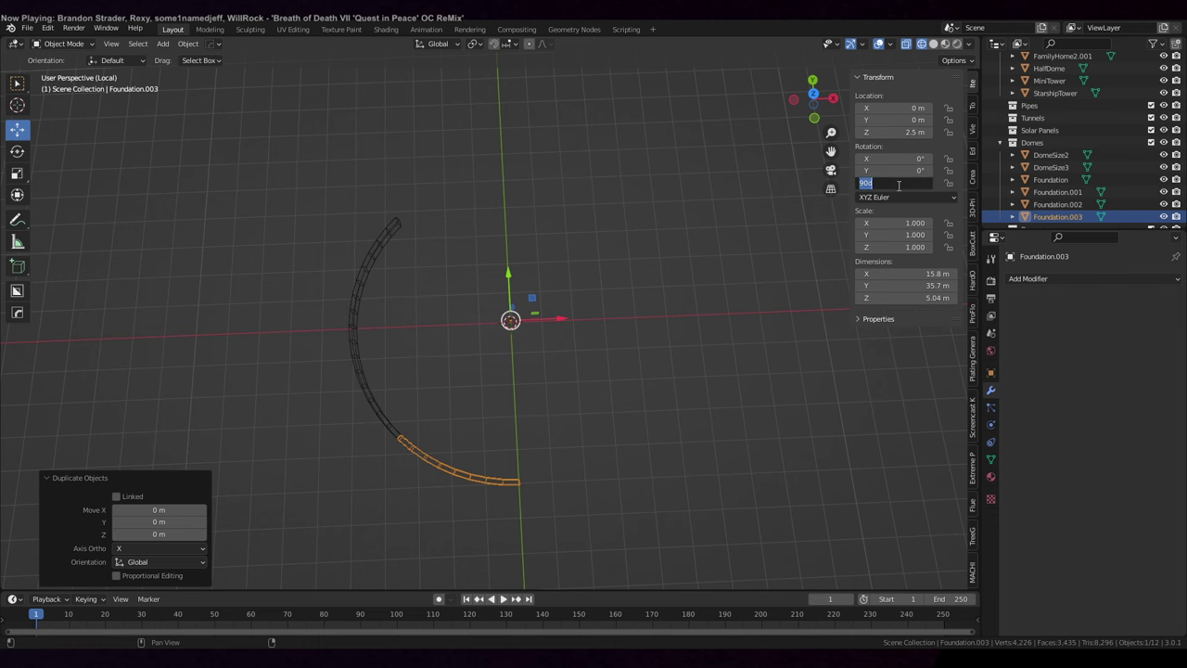
pyautogui.write('135')
pyautogui.press('Return')
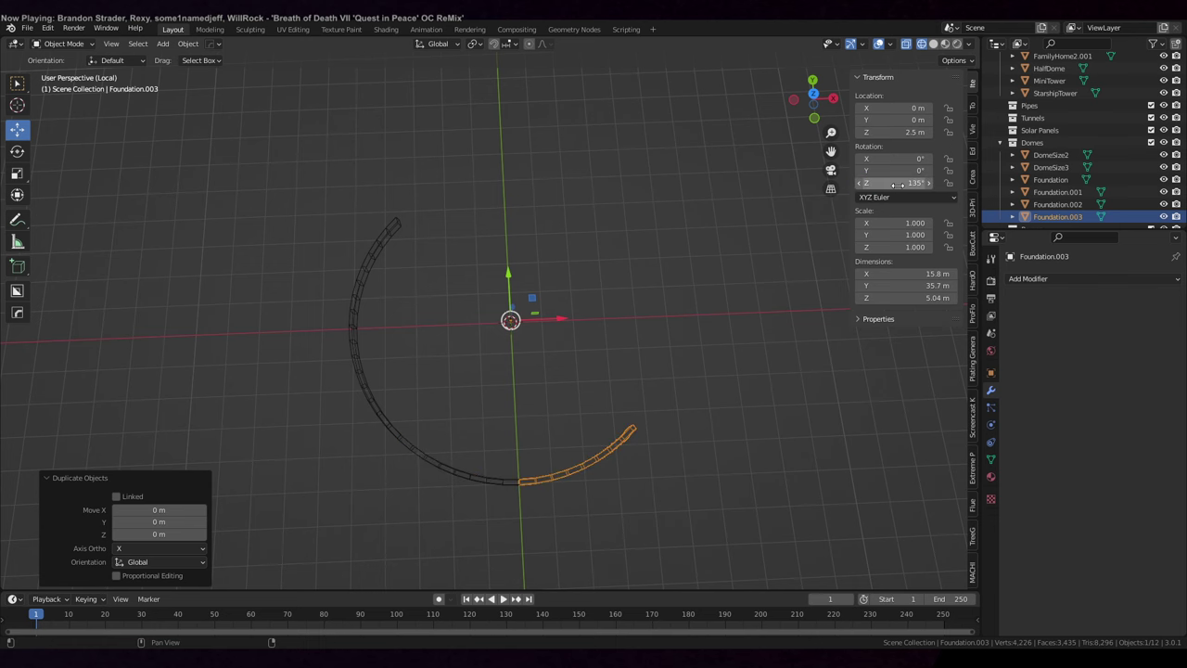
# - Scale the smaller dome's foundation ring by 1.3 along Z and move it down about 0.48 m
pyautogui.keyDown('shift'); pyautogui.moveTo(775, 295); pyautogui.dragTo(703, 298, button='middle'); pyautogui.keyUp('shift')
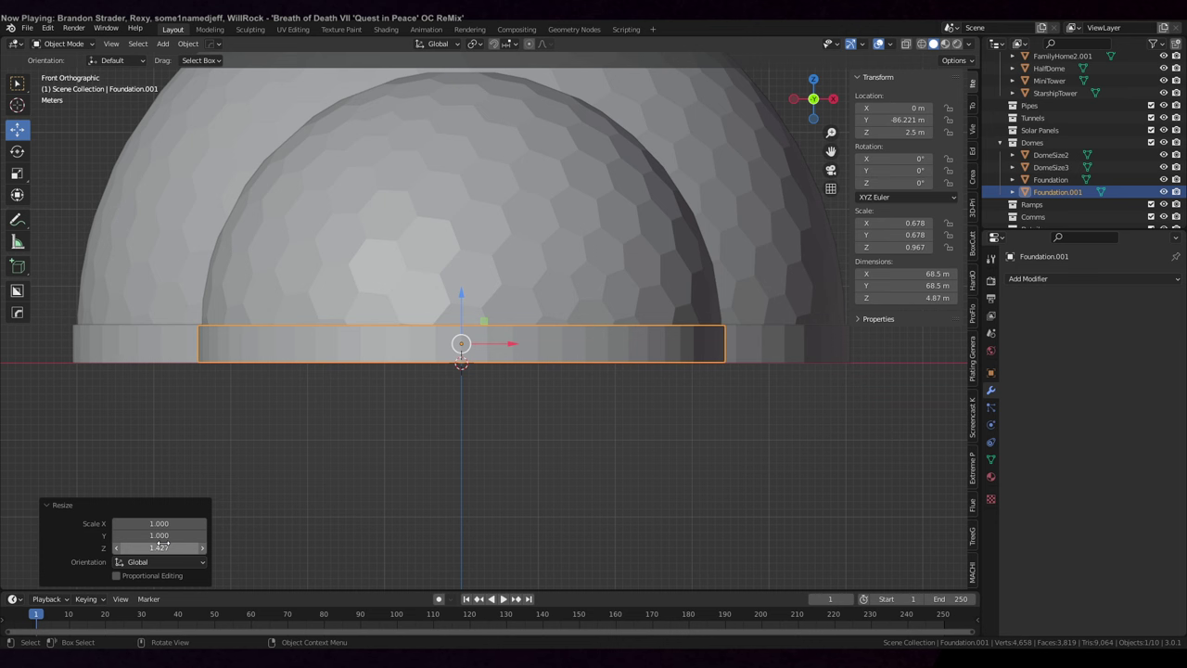
pyautogui.click(167, 546)
pyautogui.write('1.3')
pyautogui.press('Return')
pyautogui.moveTo(461, 303); pyautogui.dragTo(462, 305)
pyautogui.moveTo(501, 315); pyautogui.dragTo(519, 355, button='middle')
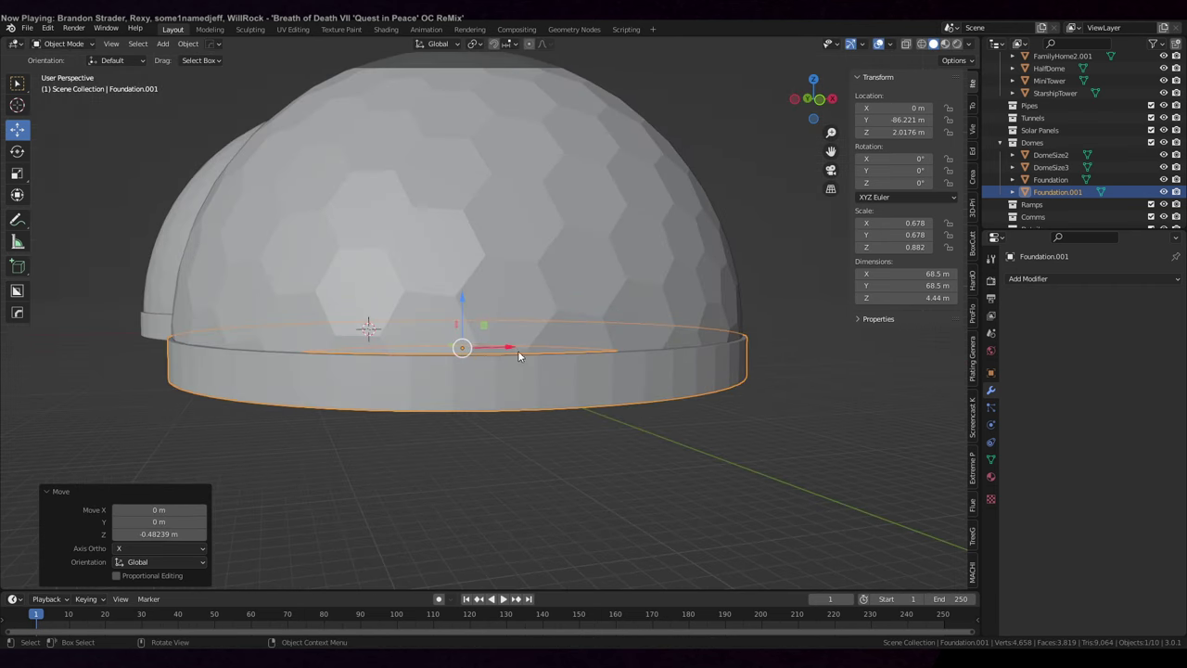
# - Shade the smaller dome's foundation ring smooth and enable Auto Smooth at 30°
pyautogui.rightClick(513, 373)
pyautogui.click(512, 375)
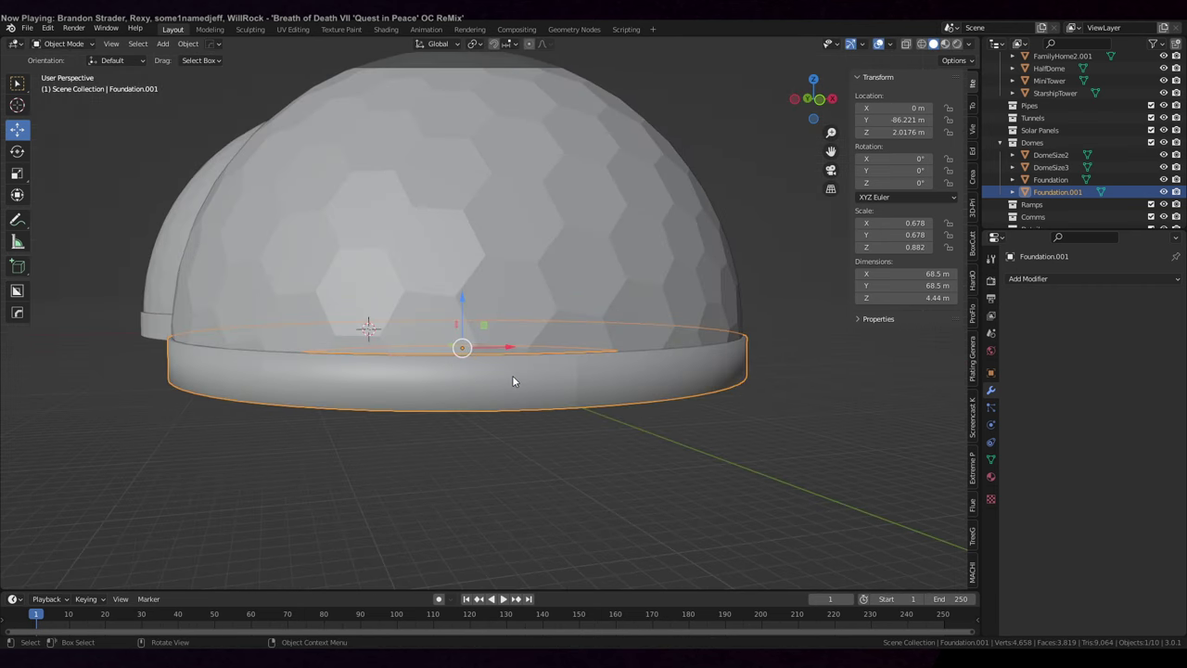
pyautogui.click(990, 460)
pyautogui.click(1078, 536)
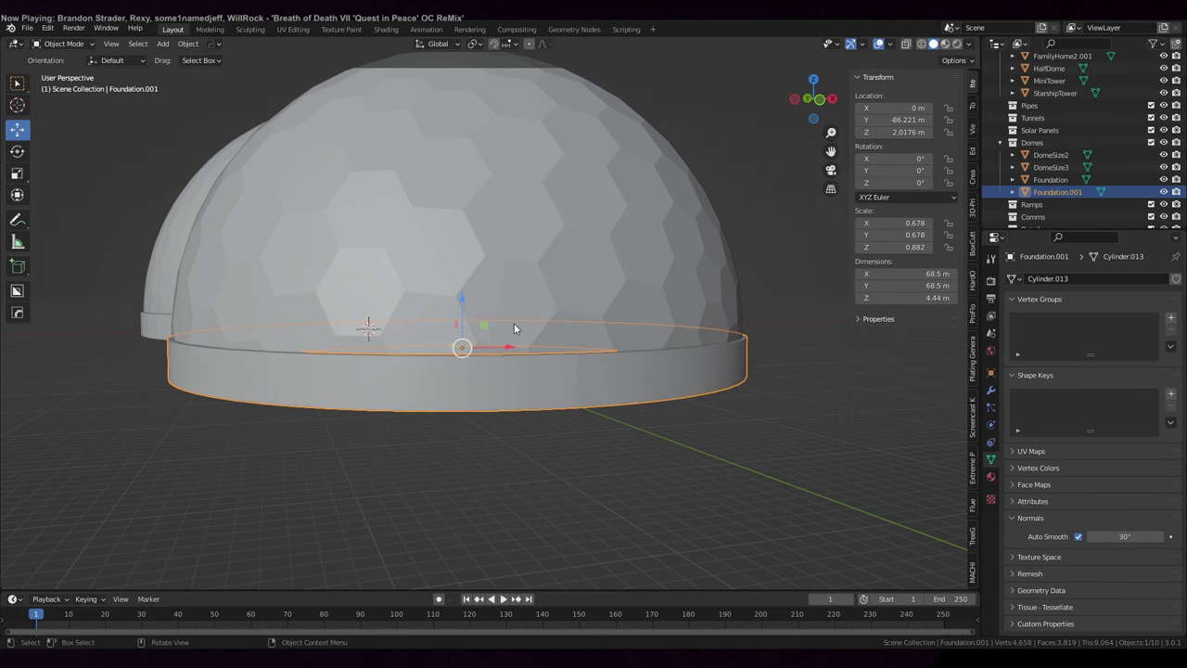
# - Shade the larger dome's foundation ring smooth and enable Auto Smooth for it
pyautogui.moveTo(514, 327); pyautogui.dragTo(460, 325, button='middle')
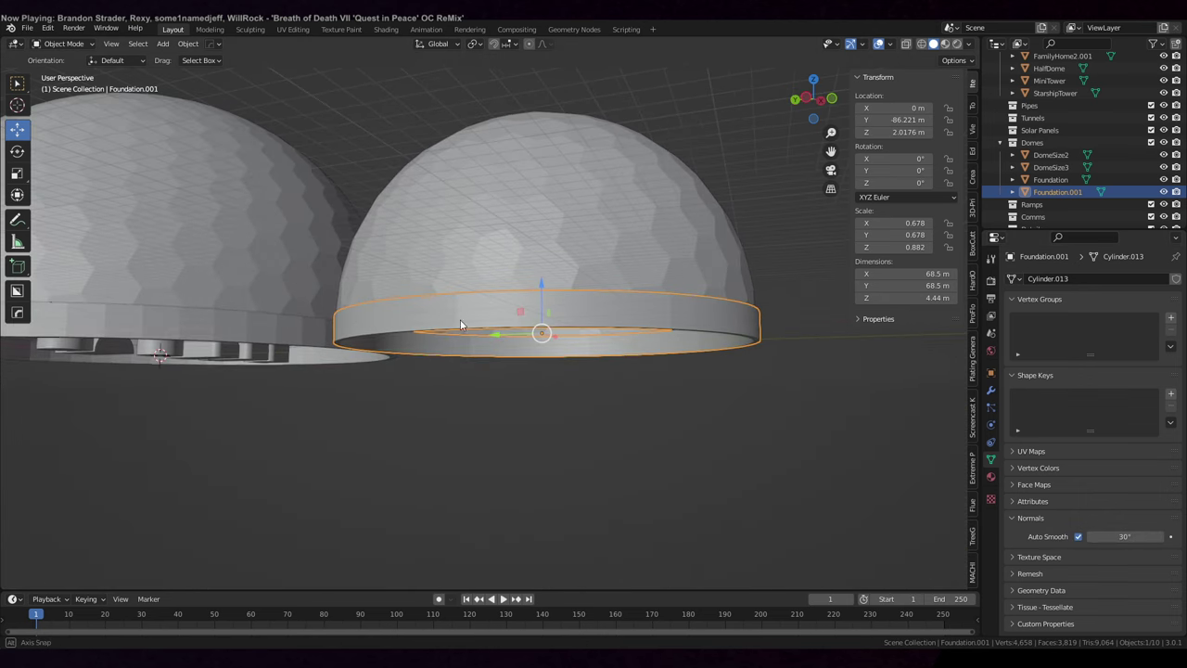
pyautogui.click(259, 318)
pyautogui.rightClick(260, 318)
pyautogui.click(260, 318)
pyautogui.click(1078, 536)
pyautogui.moveTo(556, 417)
pyautogui.mouseDown(button='middle')
pyautogui.moveTo(503, 381)
pyautogui.moveTo(526, 405)
pyautogui.moveTo(636, 318)
pyautogui.moveTo(551, 340)
pyautogui.moveTo(542, 380)
pyautogui.mouseUp(button='middle')
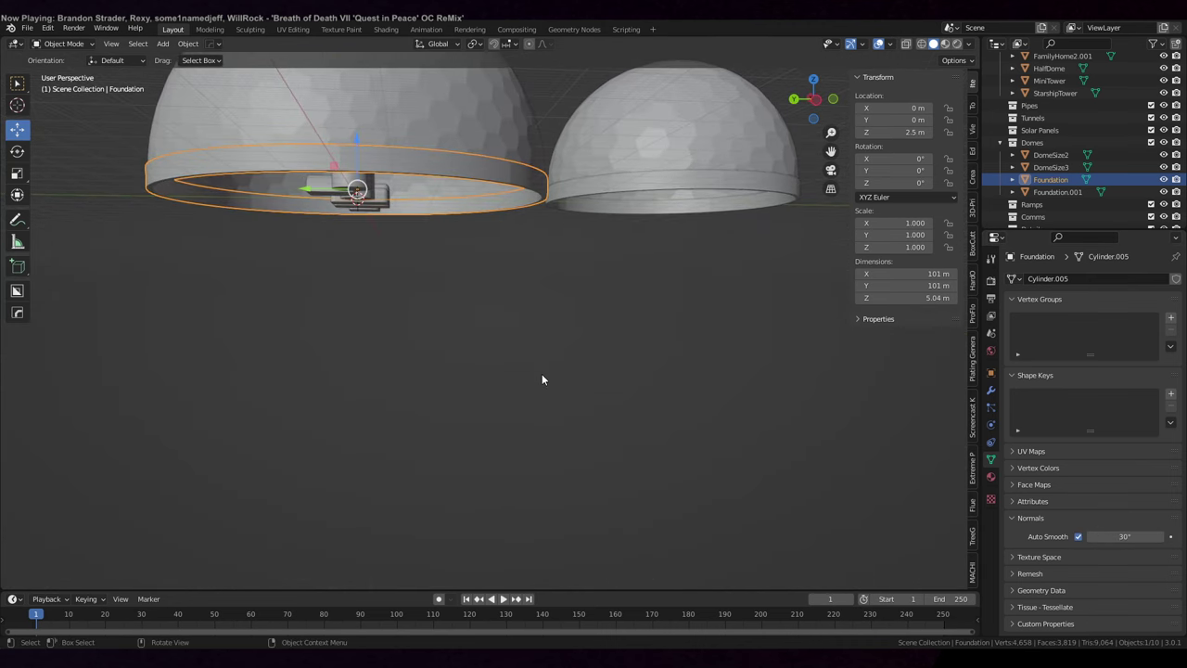
pyautogui.scroll(-3, 543, 376)
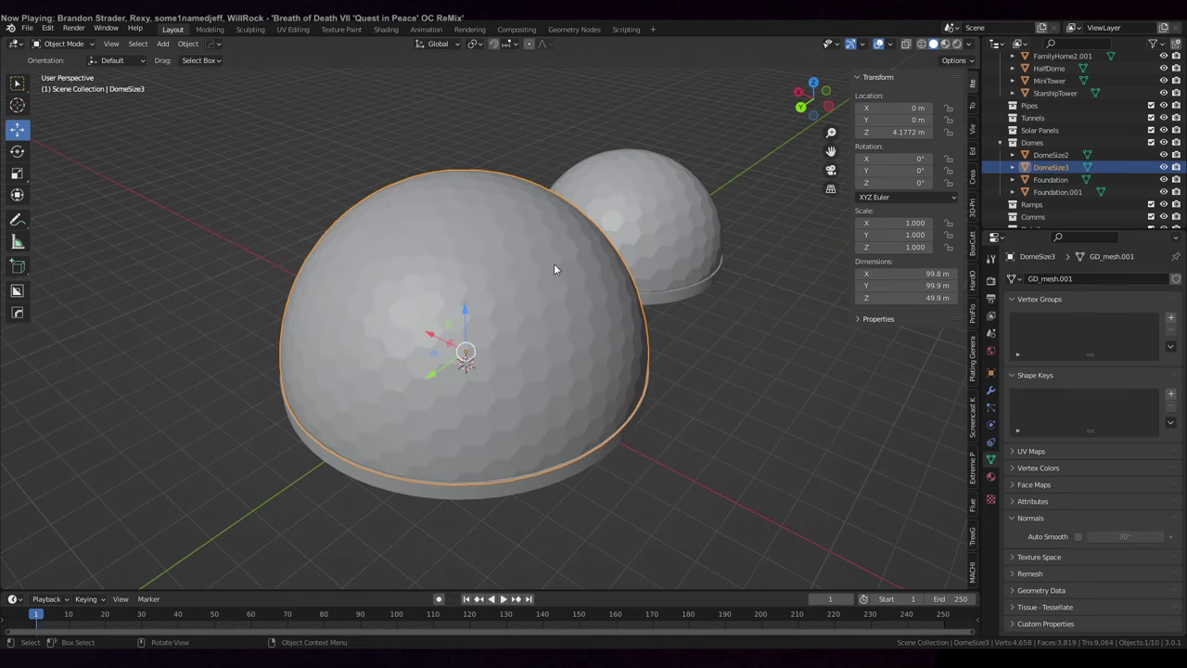
# - Duplicate the larger dome in place and add a Wireframe modifier to the copy
pyautogui.hotkey('shift', 'd')
pyautogui.rightClick(678, 248)
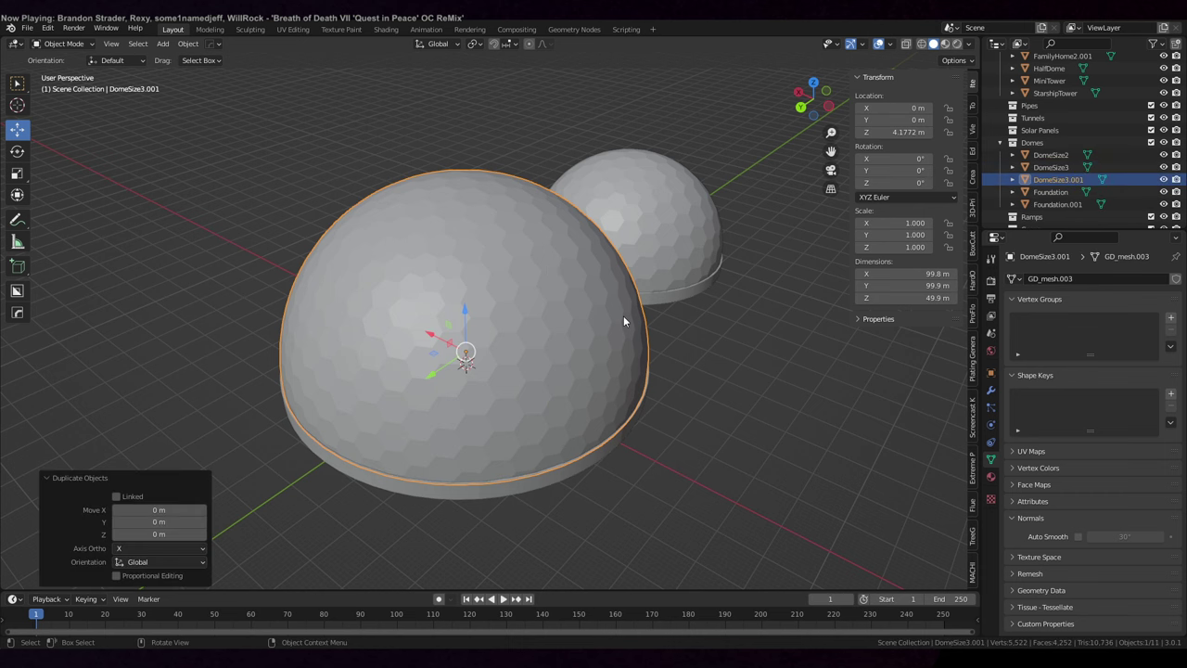
pyautogui.click(991, 389)
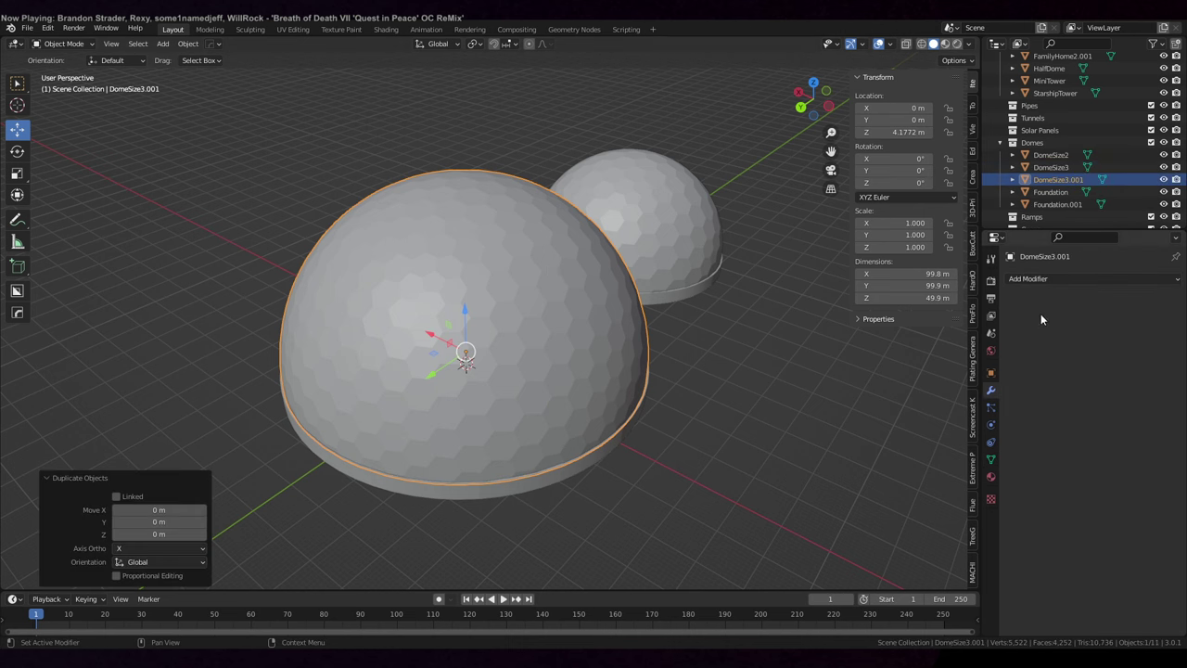
pyautogui.click(1039, 279)
pyautogui.click(955, 557)
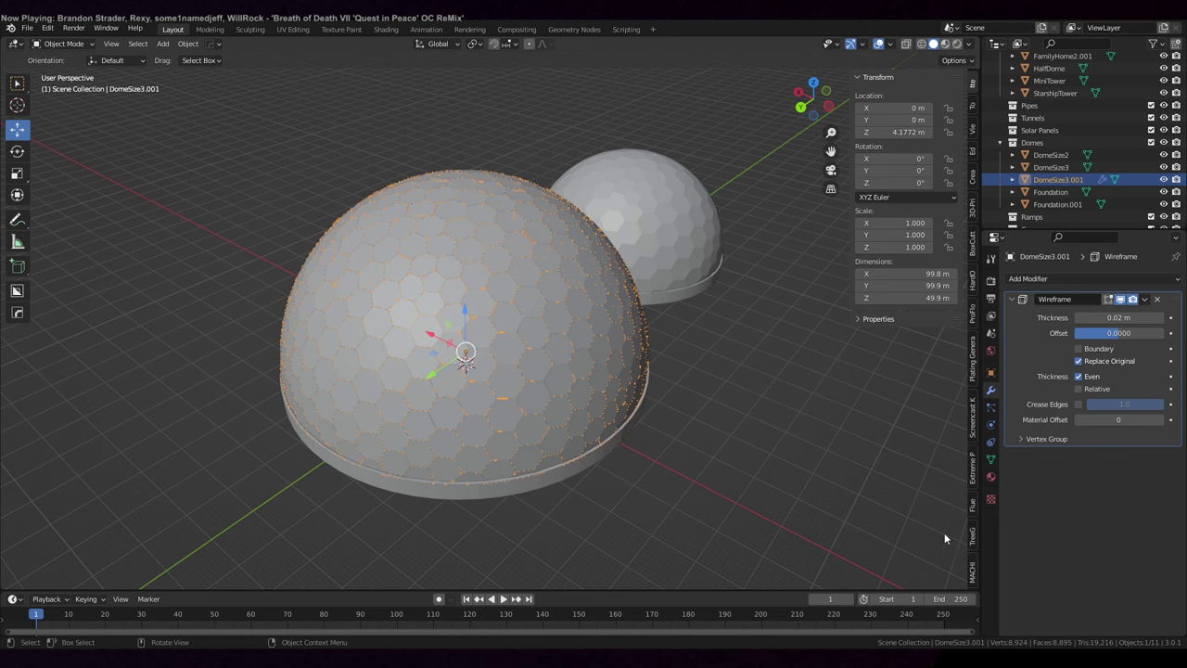
# - Set the Wireframe thickness of the larger dome's copy to 0.3 m and deselect it
pyautogui.moveTo(1112, 317); pyautogui.dragTo(1178, 318)
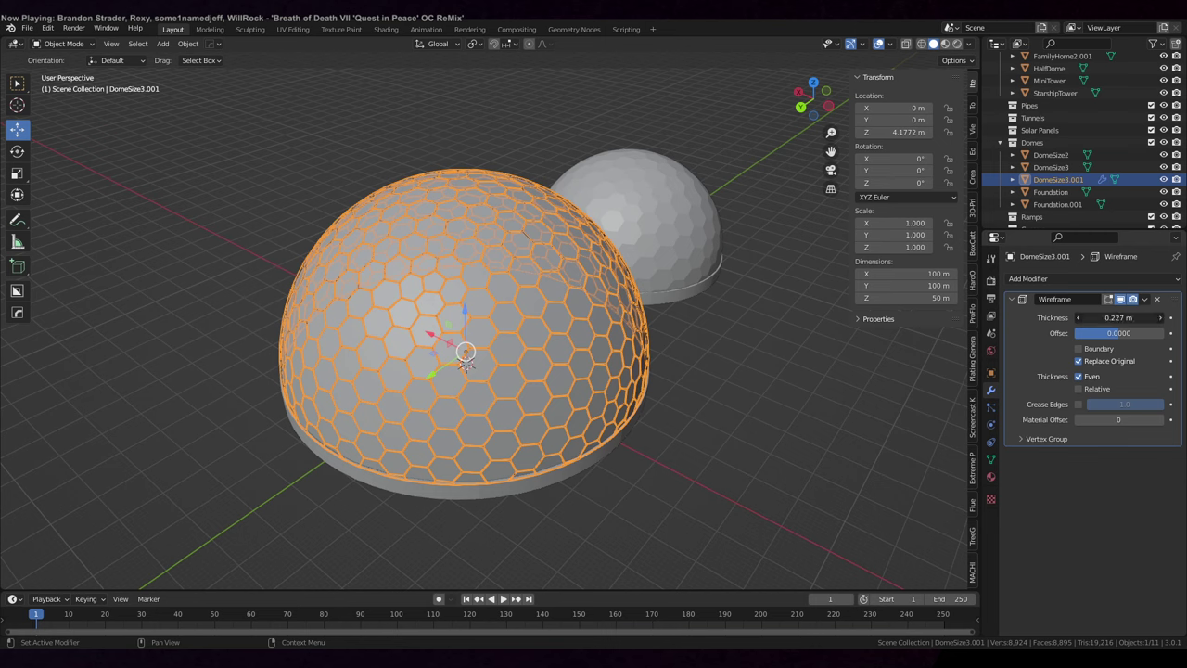
pyautogui.click(1107, 317)
pyautogui.write('.3')
pyautogui.press('Return')
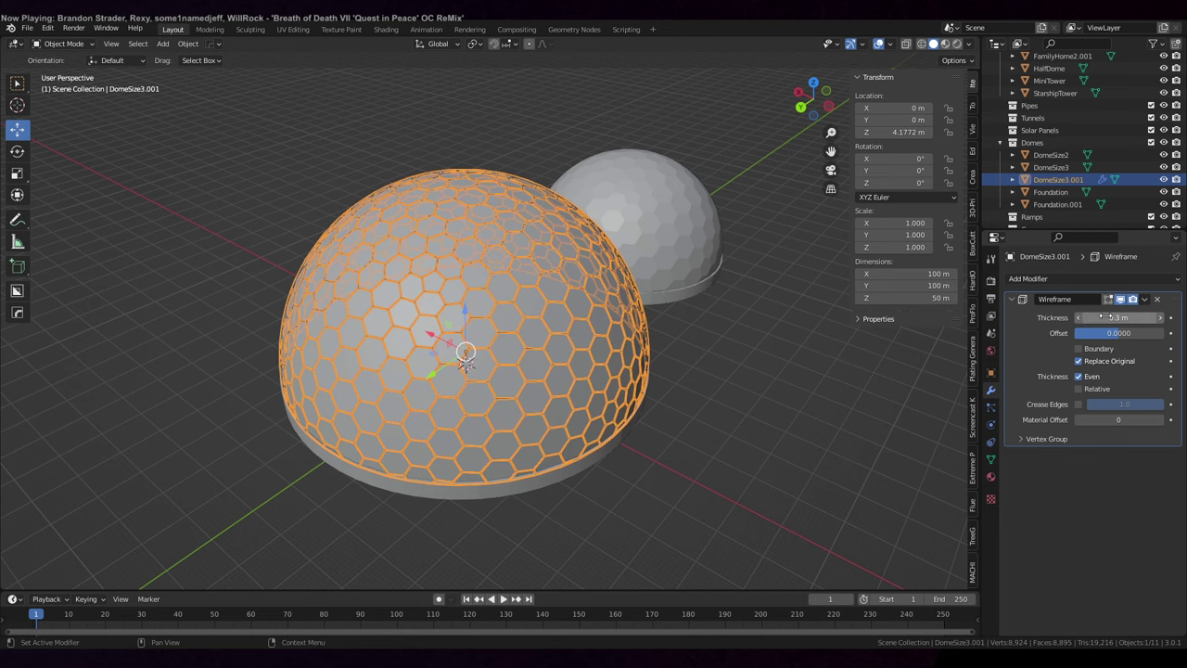
pyautogui.moveTo(729, 386); pyautogui.dragTo(686, 353, button='middle')
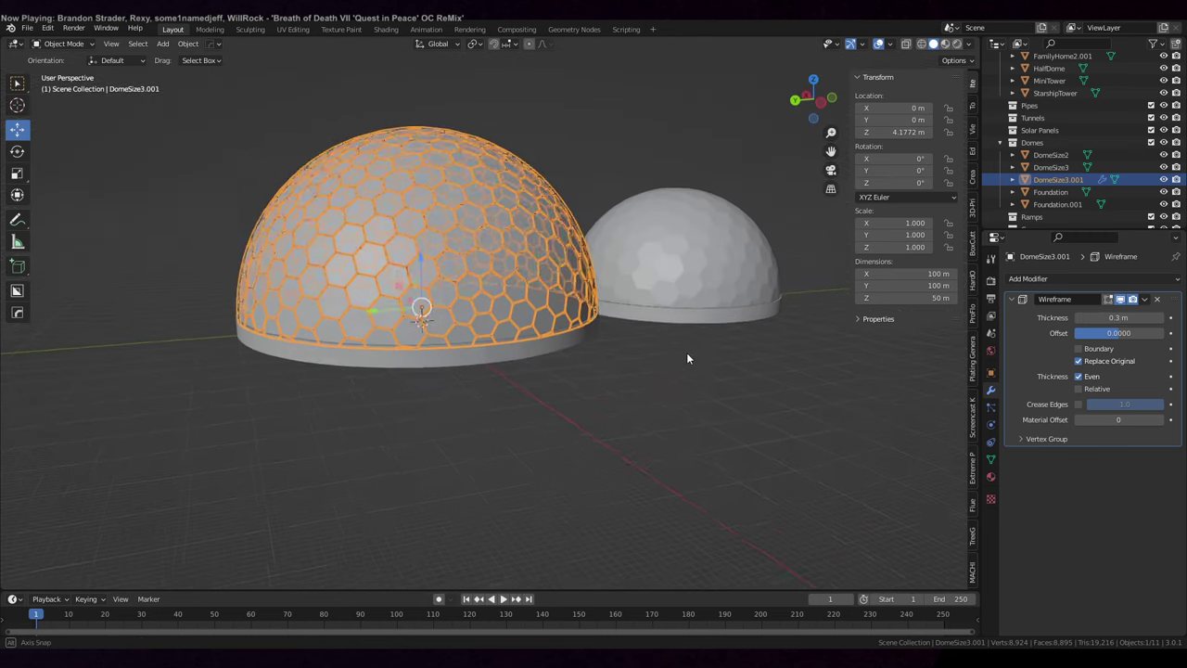
pyautogui.click(693, 380)
pyautogui.moveTo(701, 401); pyautogui.dragTo(625, 453, button='middle')
pyautogui.scroll(6, 625, 452)
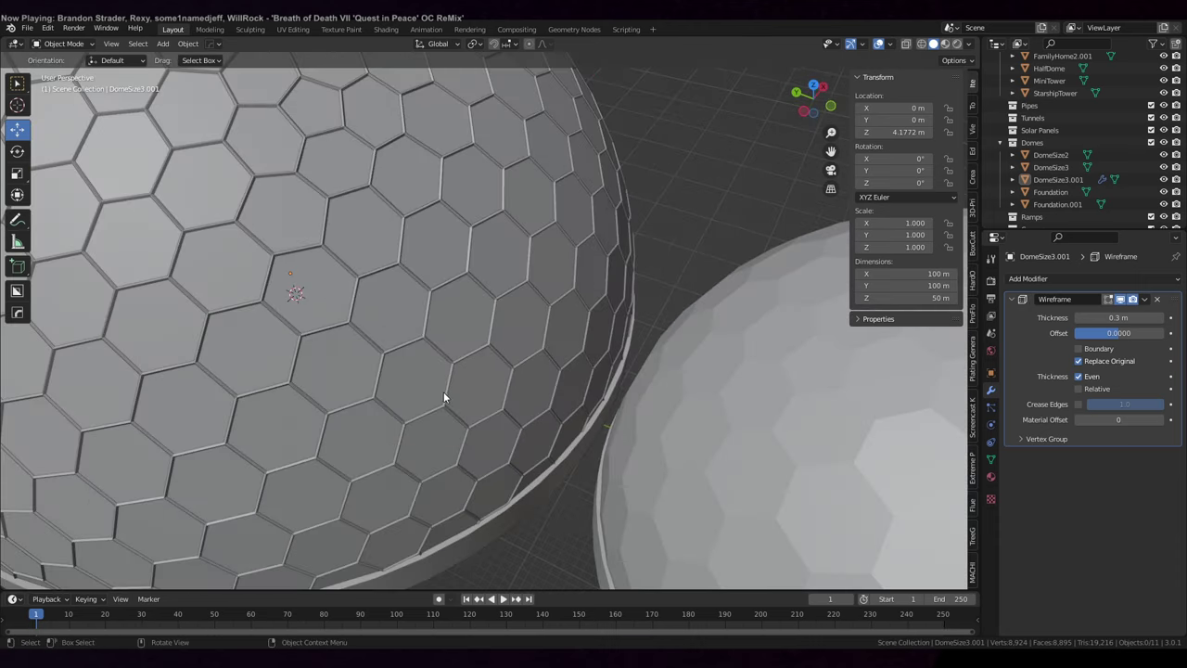
pyautogui.scroll(-8, 443, 397)
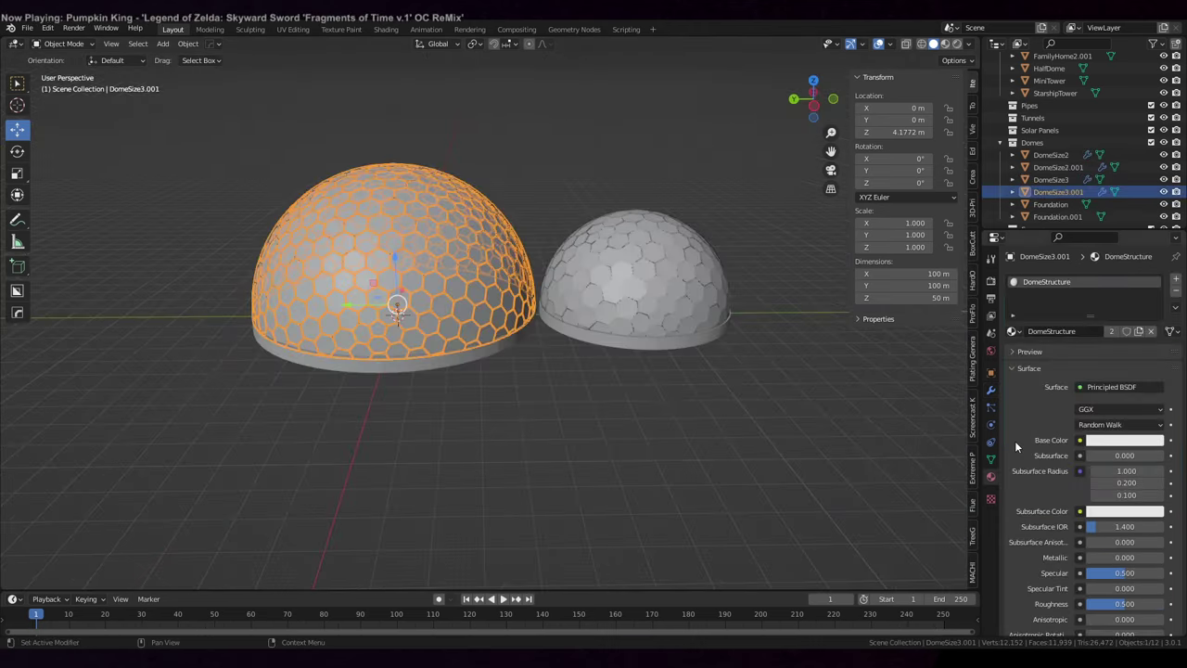
# - Use the Palette1.png image texture as the base color of the DomeStructure material
pyautogui.click(1101, 442)
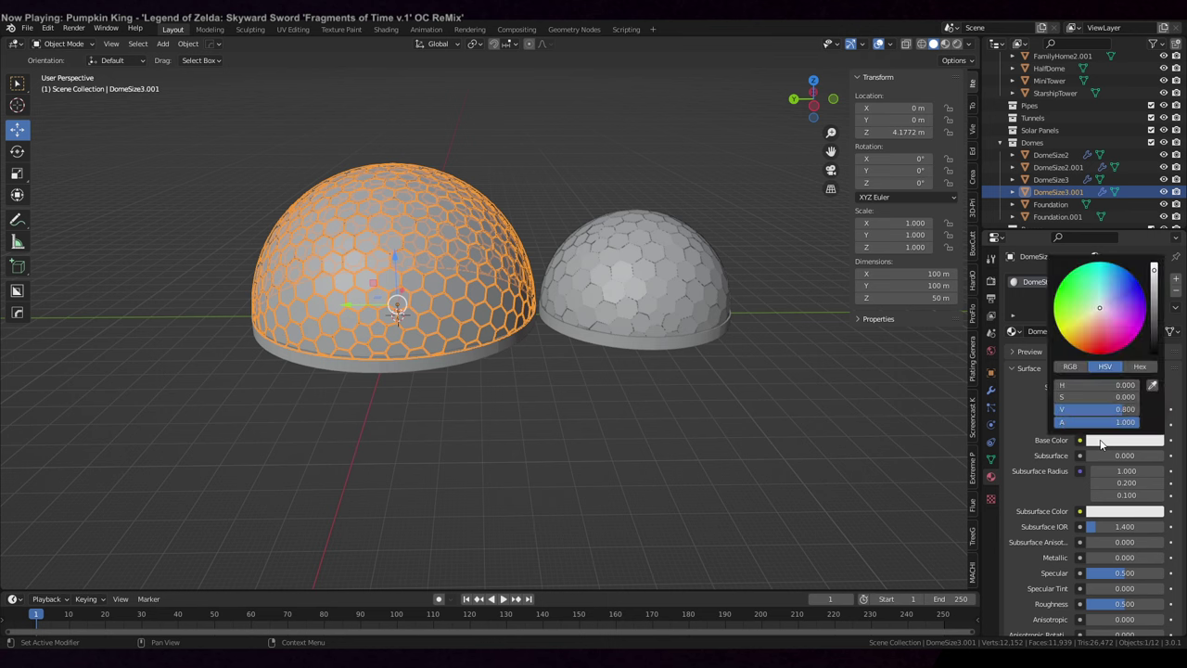
pyautogui.moveTo(1152, 306); pyautogui.dragTo(1155, 318)
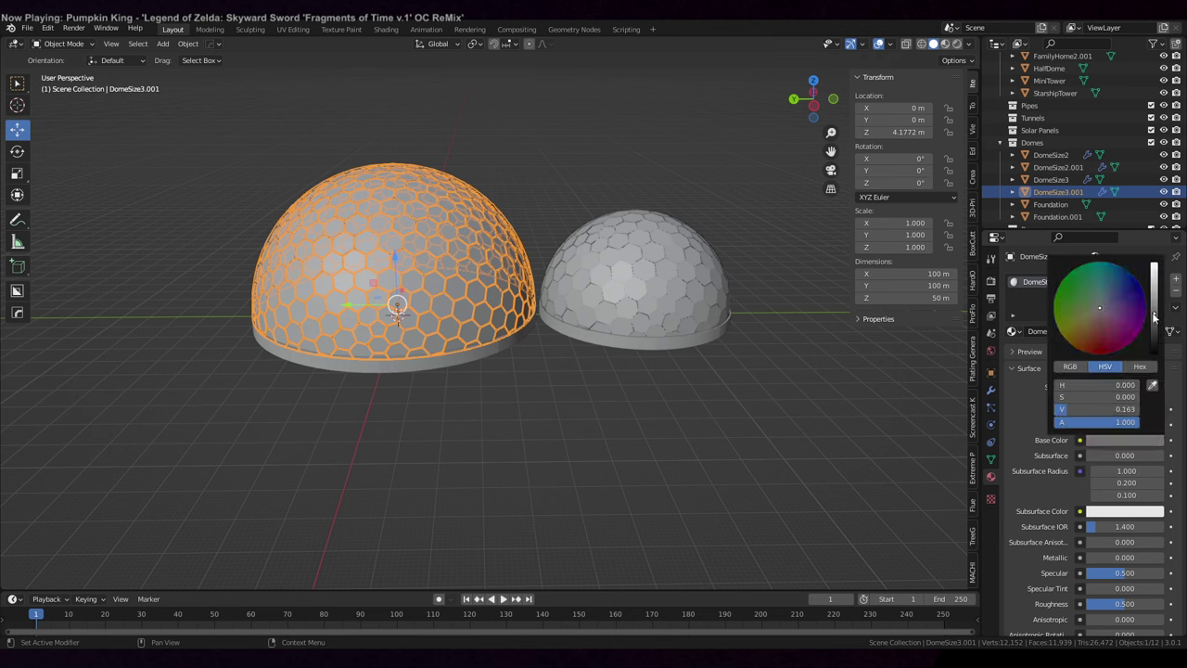
pyautogui.click(1079, 441)
pyautogui.click(829, 522)
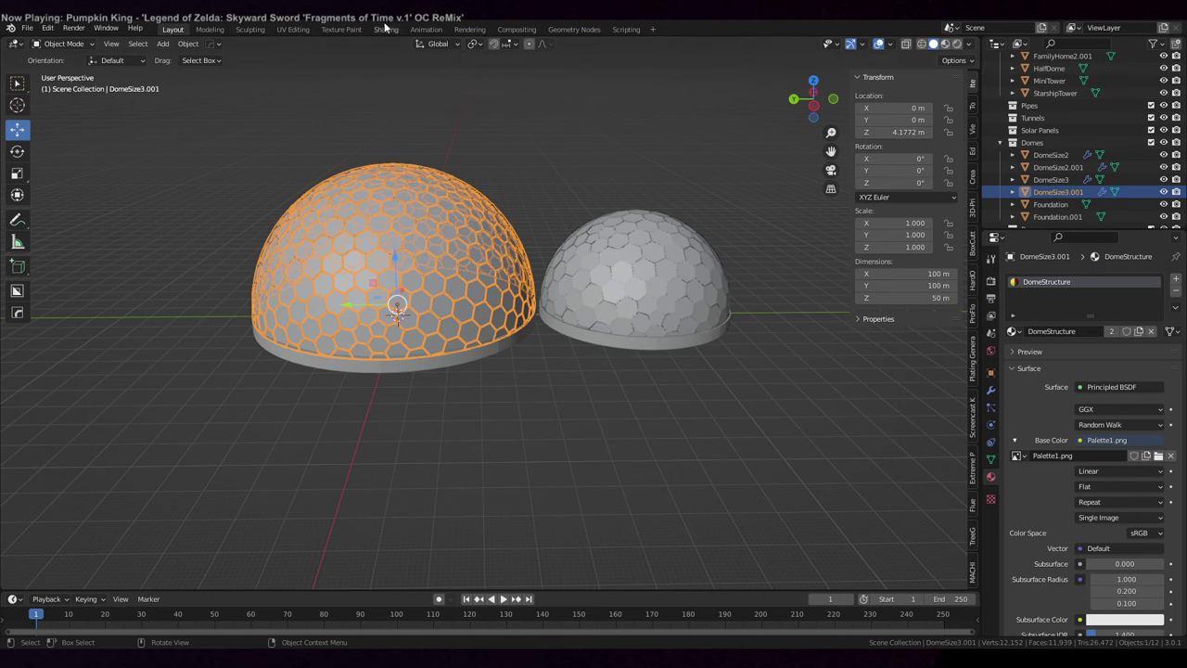
# - Switch to the UV Editing workspace and display Palette1.png as the image behind the UVs
pyautogui.click(293, 31)
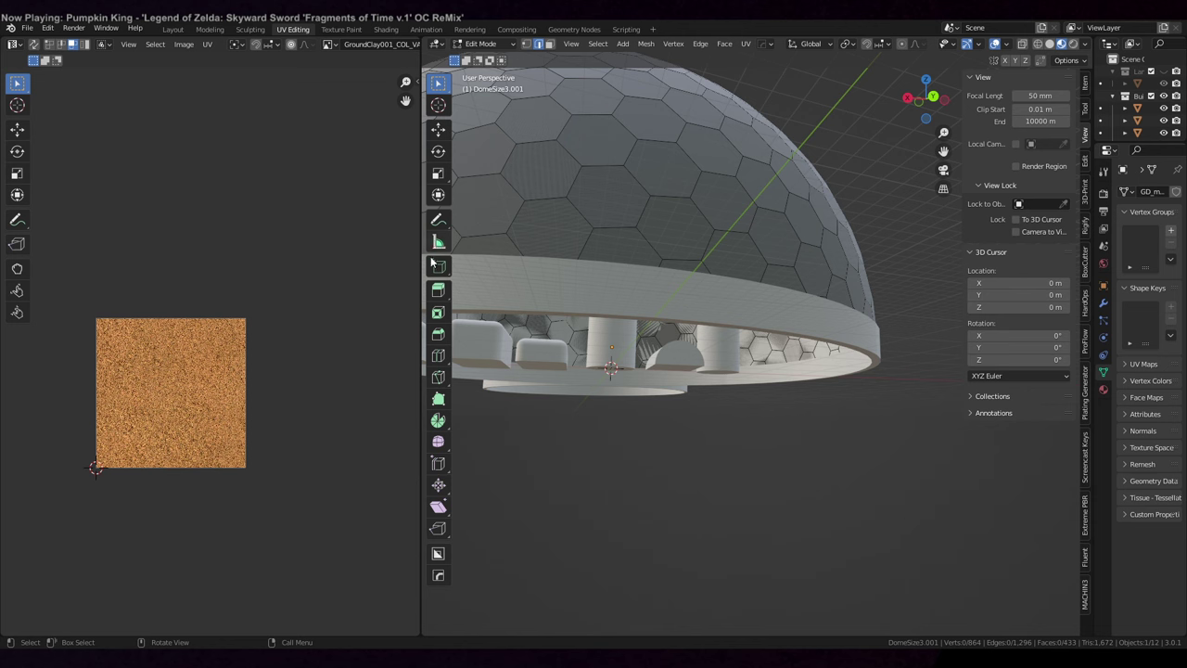
pyautogui.click(328, 45)
pyautogui.scroll(-5, 354, 119)
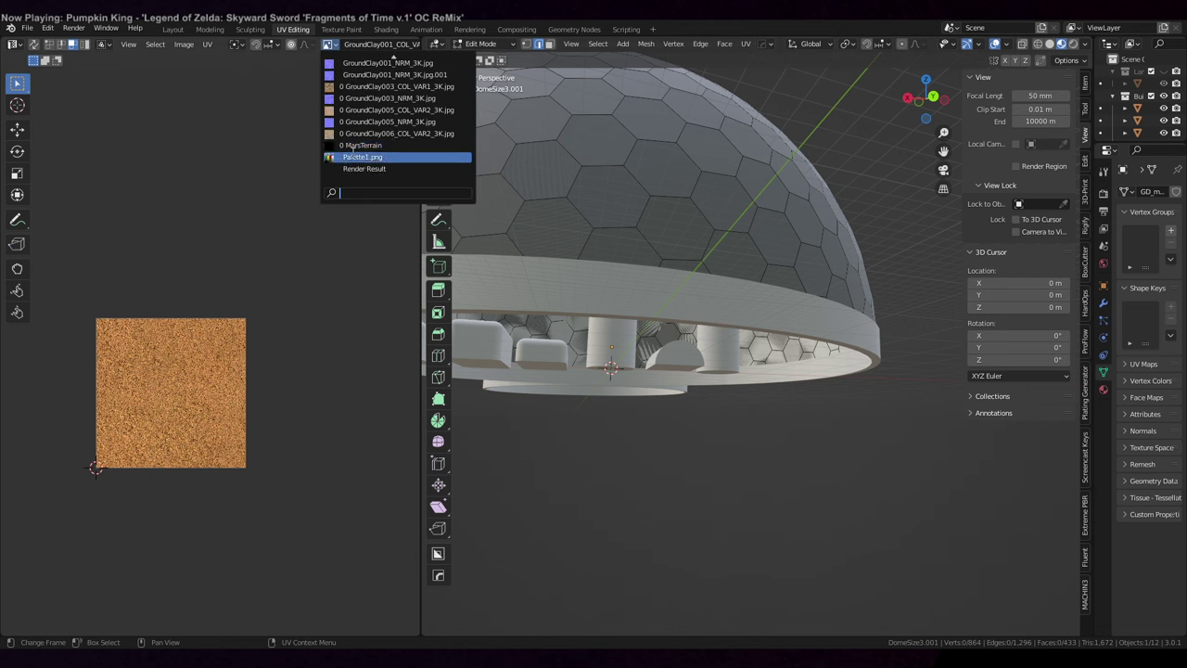
pyautogui.click(354, 157)
pyautogui.scroll(-3, 743, 270)
pyautogui.moveTo(741, 270); pyautogui.dragTo(839, 345, button='middle')
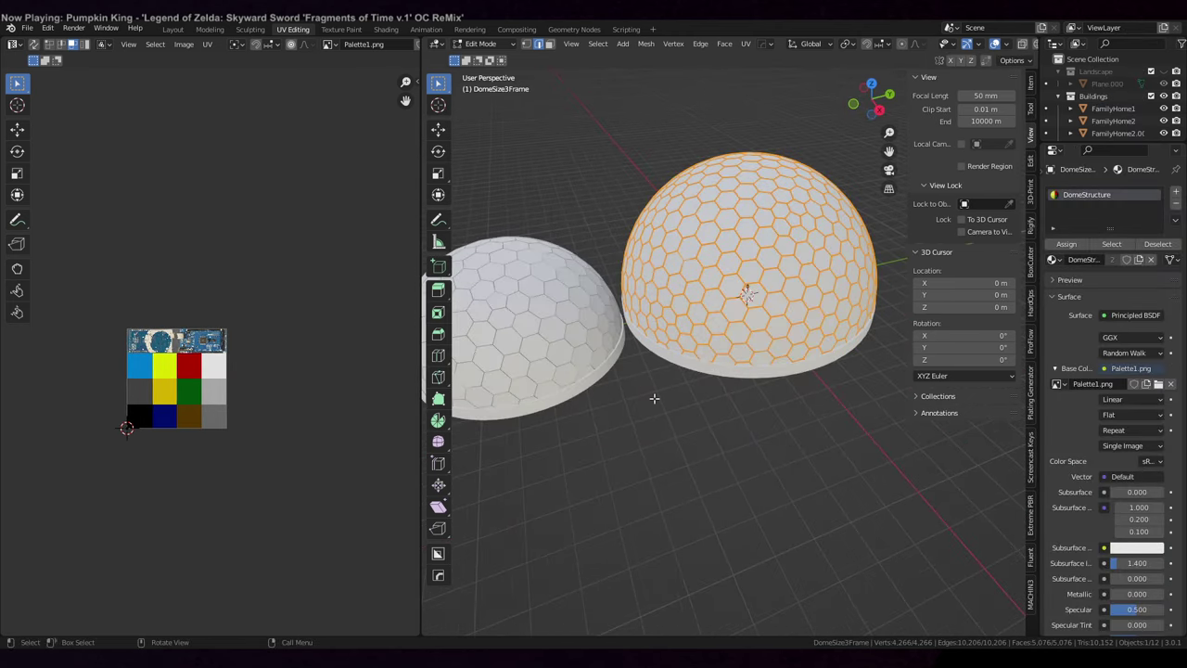
# - Unwrap the whole larger dome frame with Smart UV Project at a 66° angle limit
pyautogui.press('u')
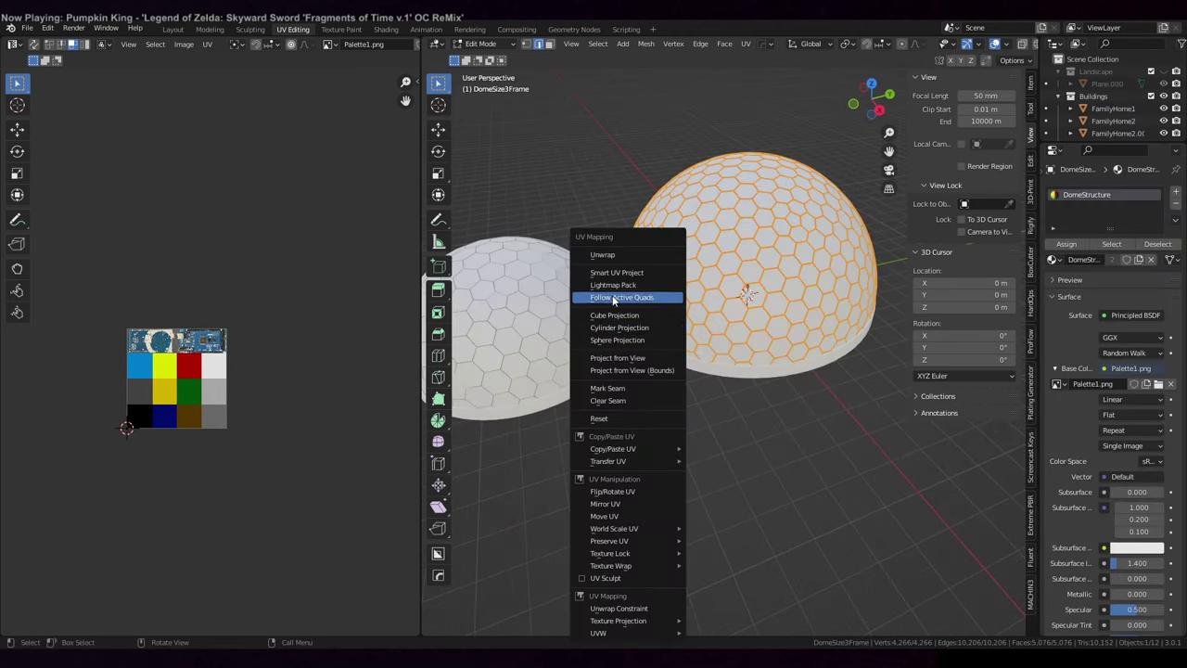
pyautogui.click(617, 273)
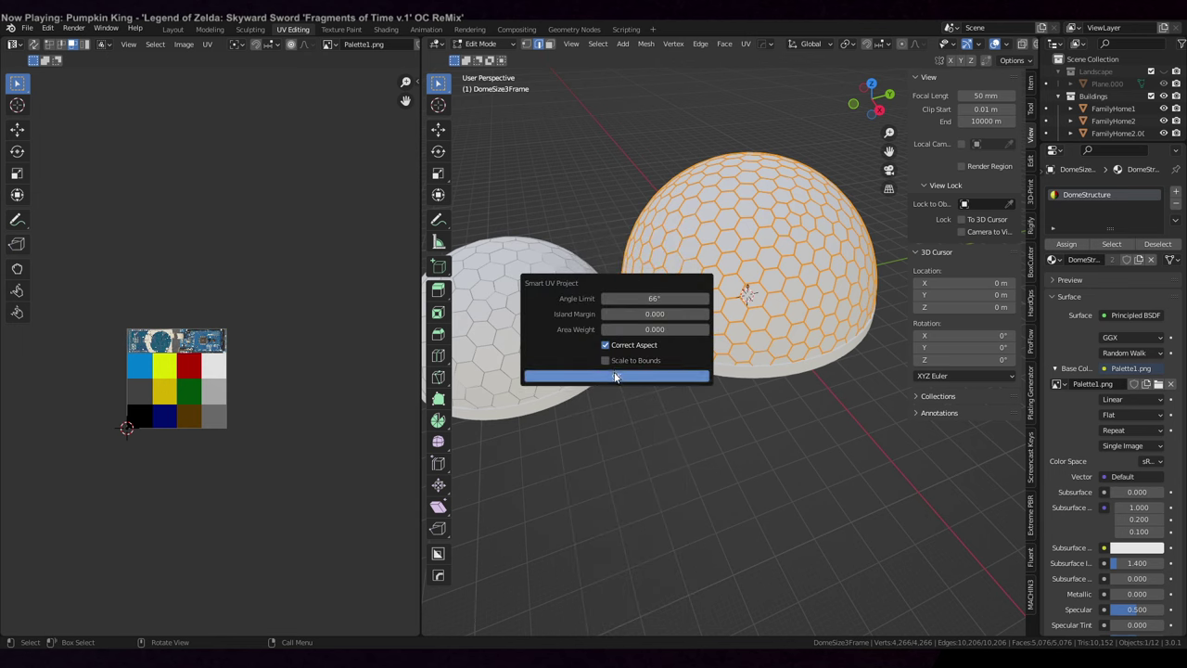
pyautogui.press('Return')
pyautogui.scroll(3, 291, 370)
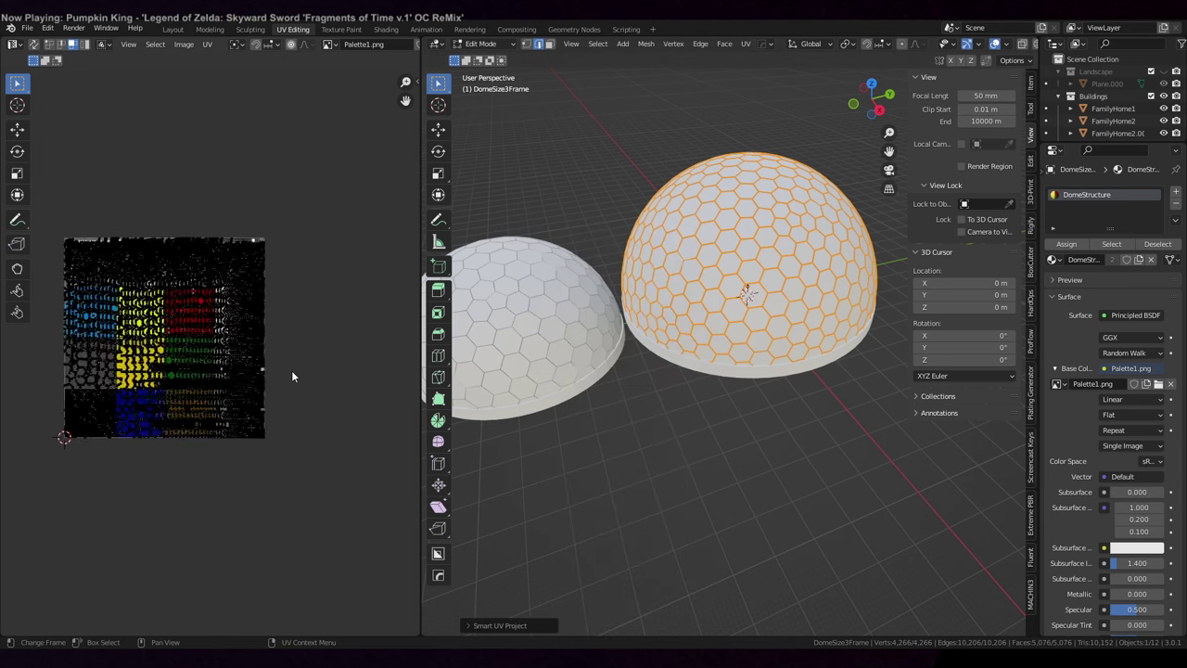
# - Shrink the larger frame's UVs and fit them inside the palette's lower-right medium-grey swatch, then leave Edit Mode
pyautogui.press('s')
pyautogui.click(238, 352)
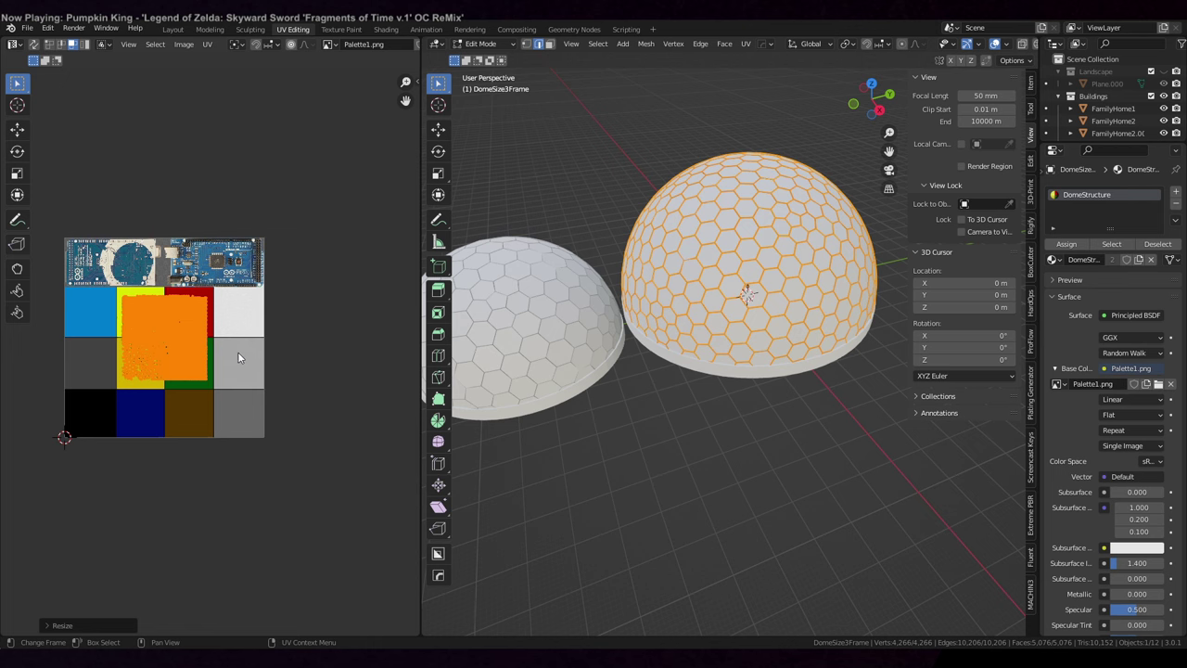
pyautogui.press('g')
pyautogui.click(313, 407)
pyautogui.scroll(4, 313, 407)
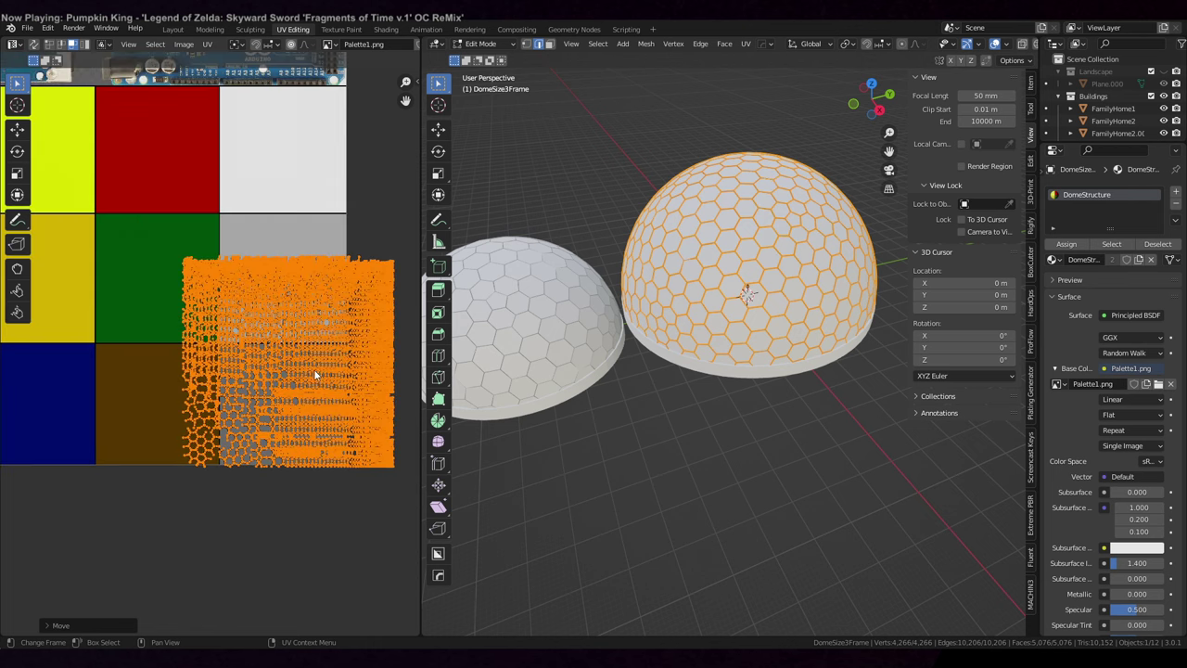
pyautogui.press('s')
pyautogui.click(327, 400)
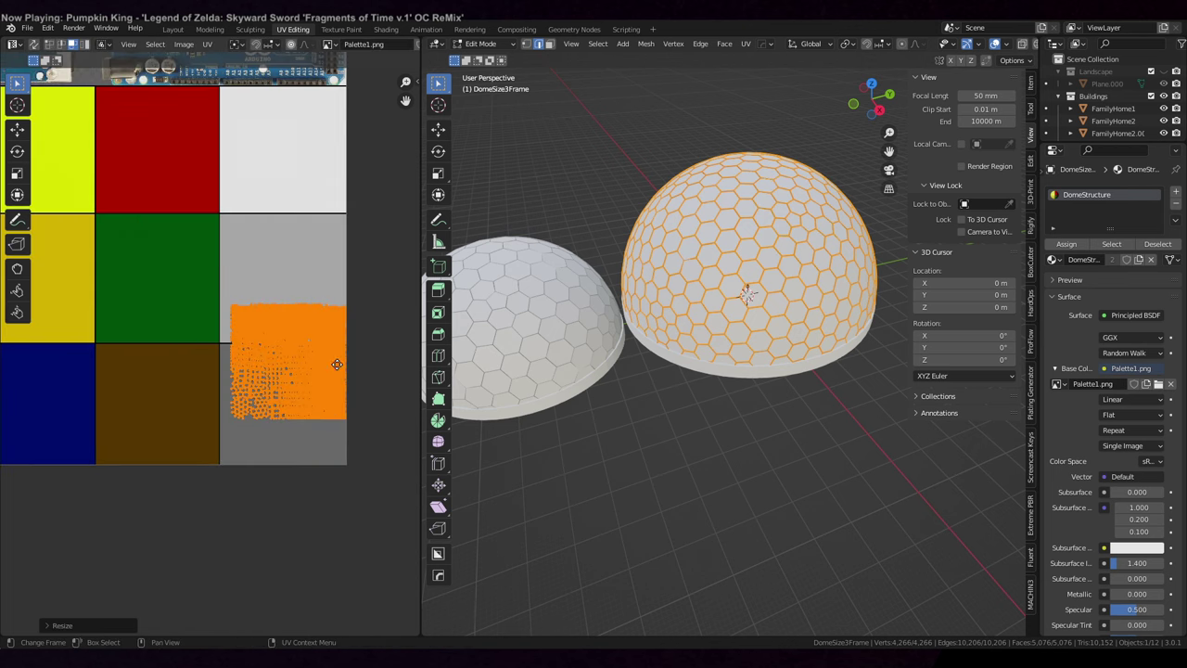
pyautogui.press('g')
pyautogui.click(331, 403)
pyautogui.moveTo(668, 408); pyautogui.dragTo(829, 397, button='middle')
pyautogui.scroll(4, 829, 397)
pyautogui.press('Tab')
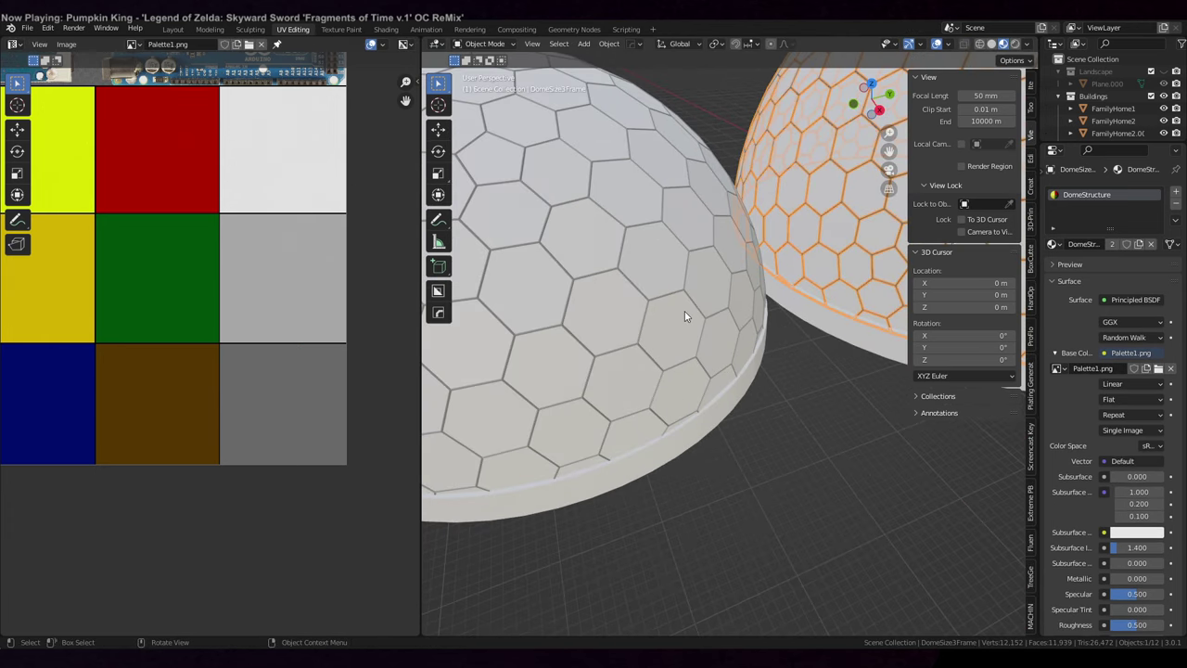
# - Unwrap the whole smaller dome frame with Smart UV Project
pyautogui.click(695, 302)
pyautogui.scroll(-10, 694, 300)
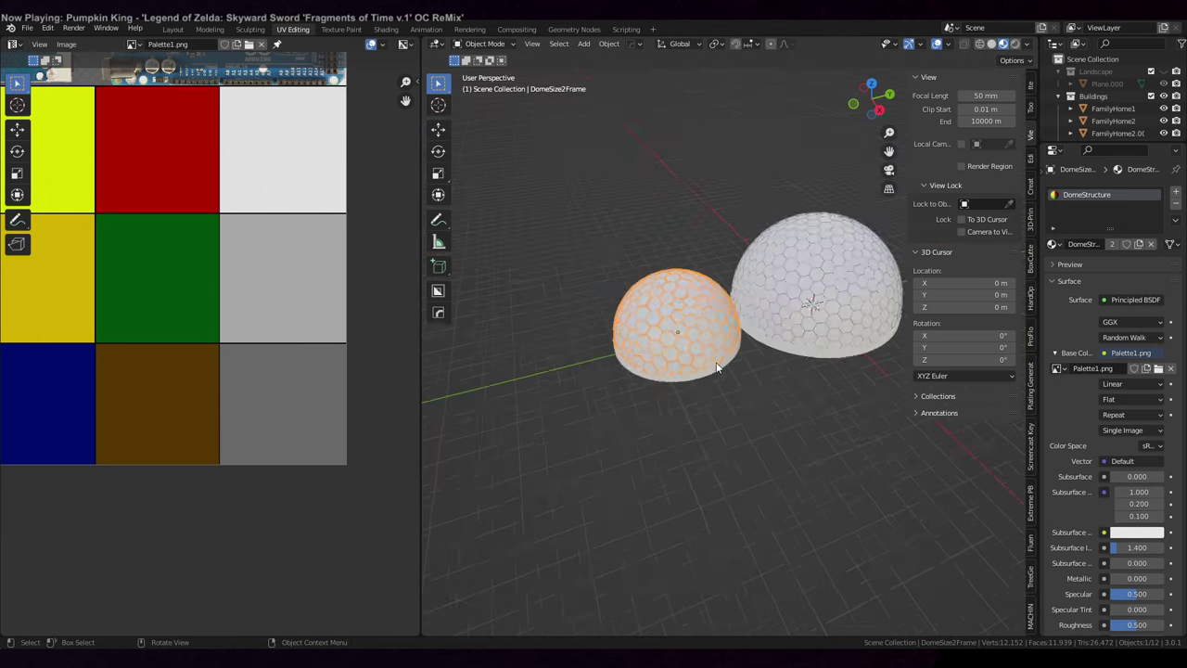
pyautogui.press('Tab')
pyautogui.press('q')
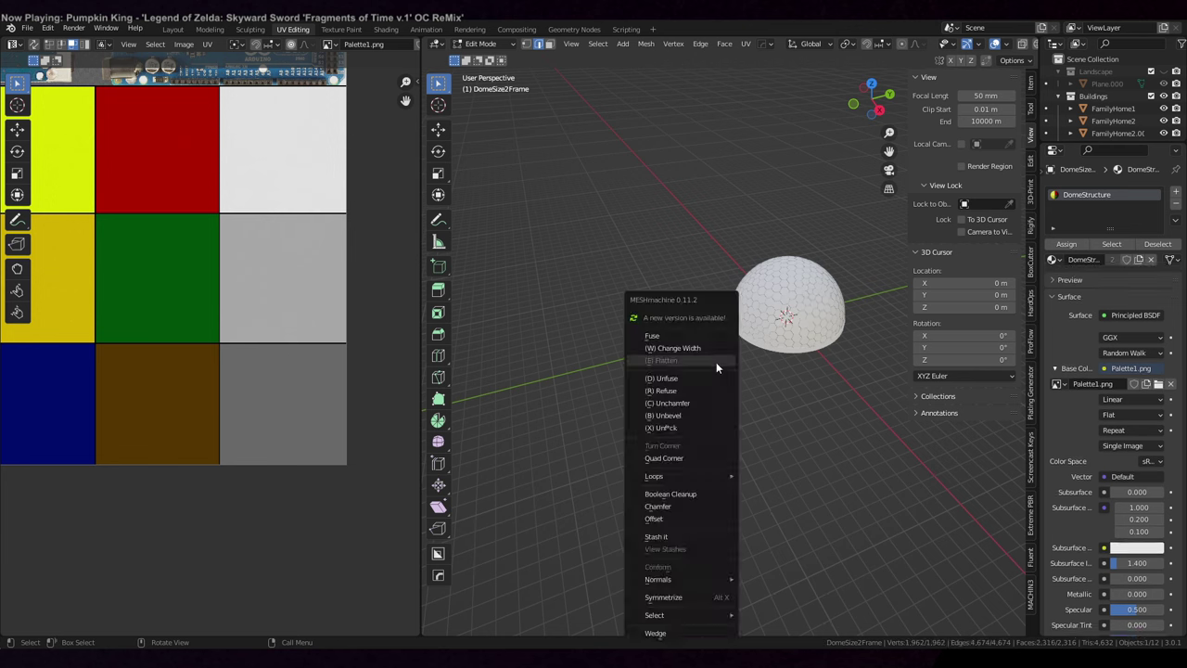
pyautogui.press('u')
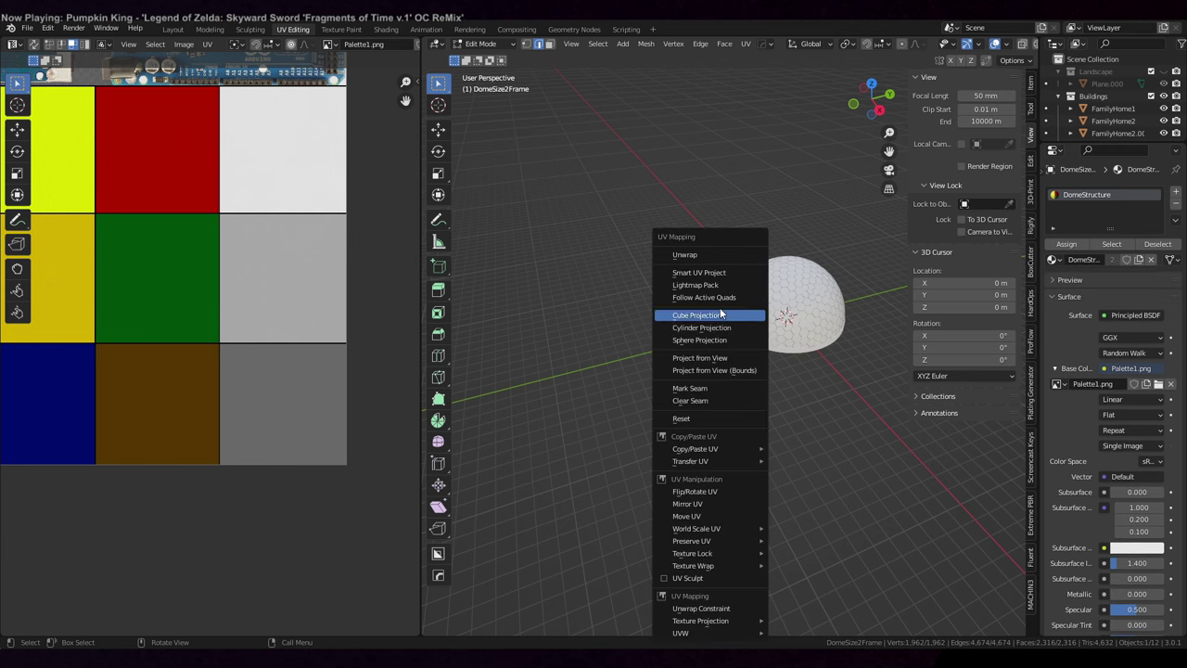
pyautogui.click(714, 272)
pyautogui.click(700, 372)
pyautogui.scroll(-3, 210, 359)
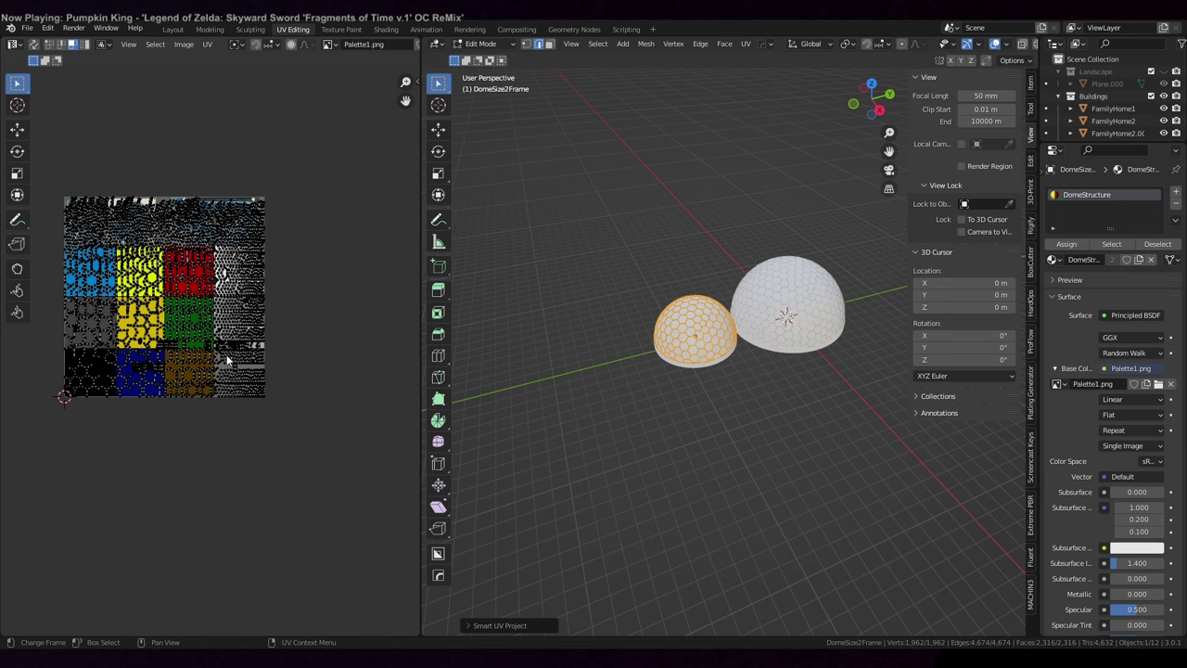
# - Shrink the smaller frame's UVs and fit them inside the palette's lower-right medium-grey swatch, then leave Edit Mode
pyautogui.press('a')
pyautogui.press('s')
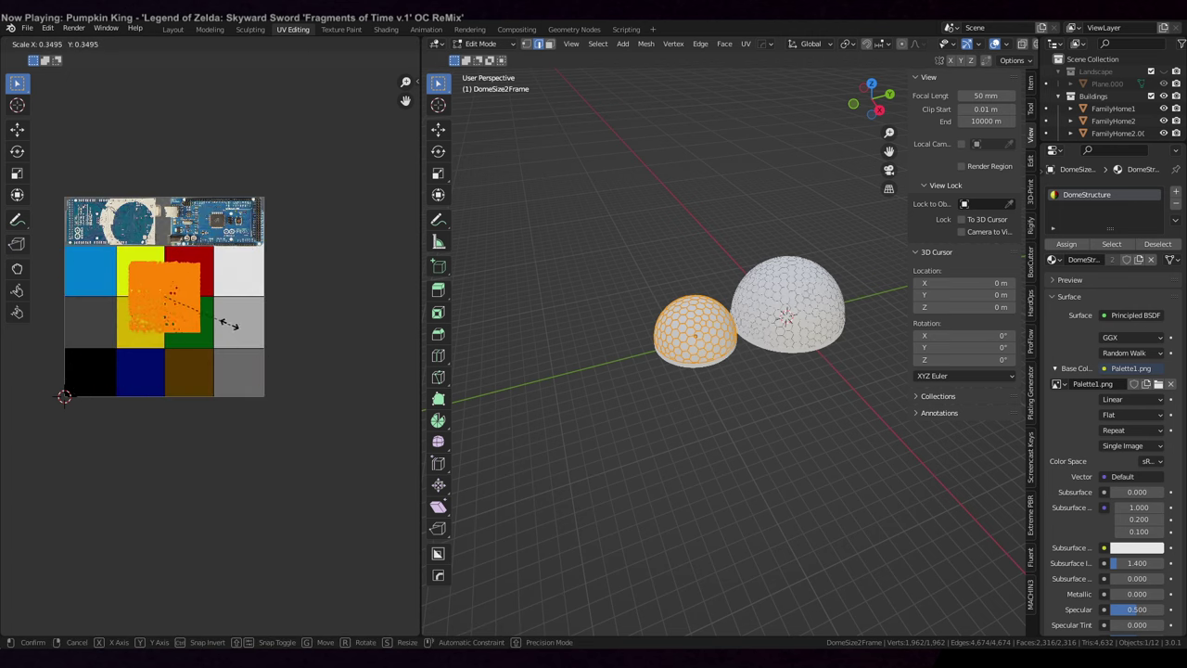
pyautogui.click(219, 312)
pyautogui.press('g')
pyautogui.click(292, 379)
pyautogui.scroll(3, 307, 395)
pyautogui.press('s')
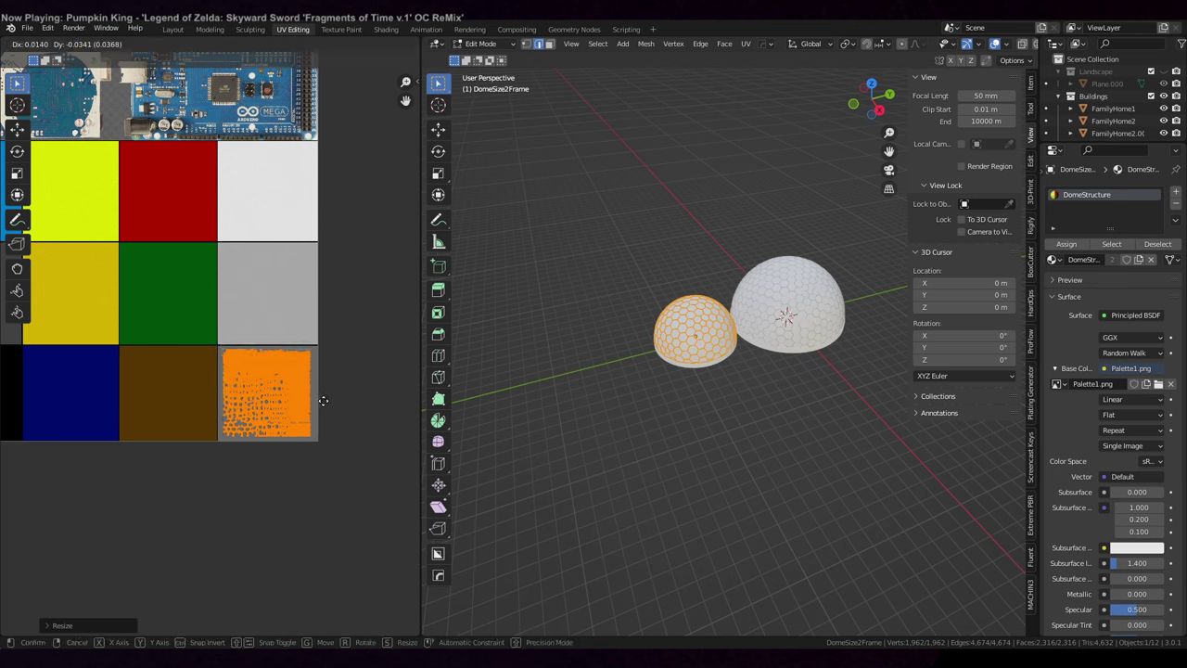
pyautogui.click(328, 401)
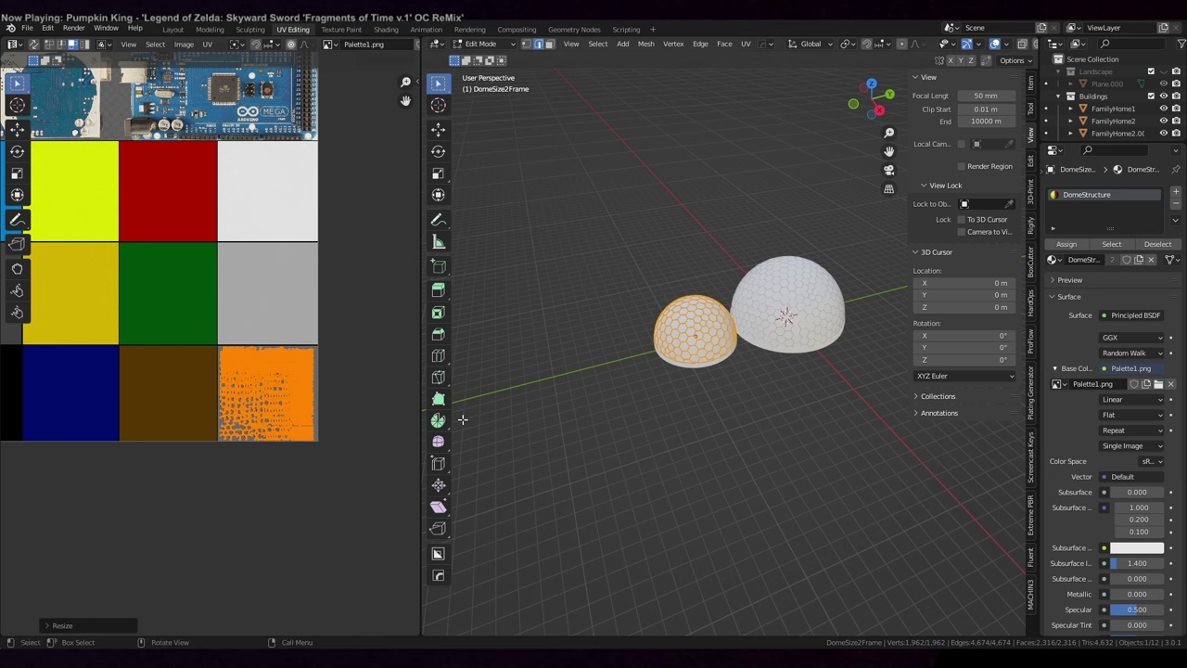
pyautogui.press('Tab')
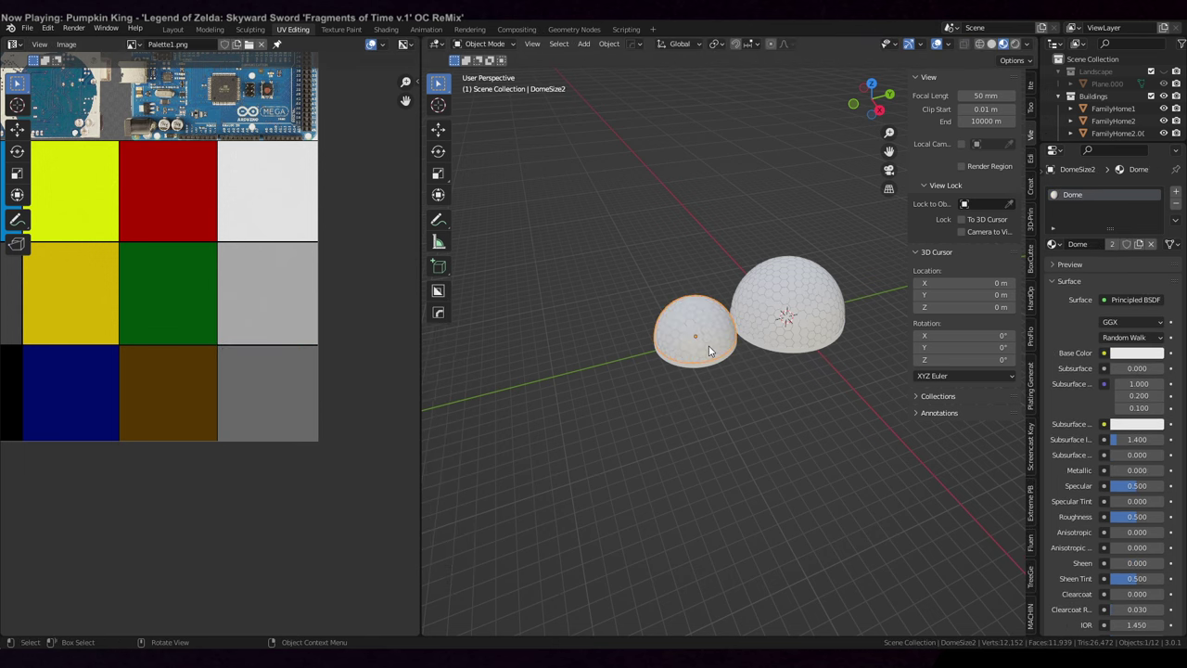
# - Unwrap the smaller dome's shell, DomeSize2, with Smart UV Project
pyautogui.press('Tab')
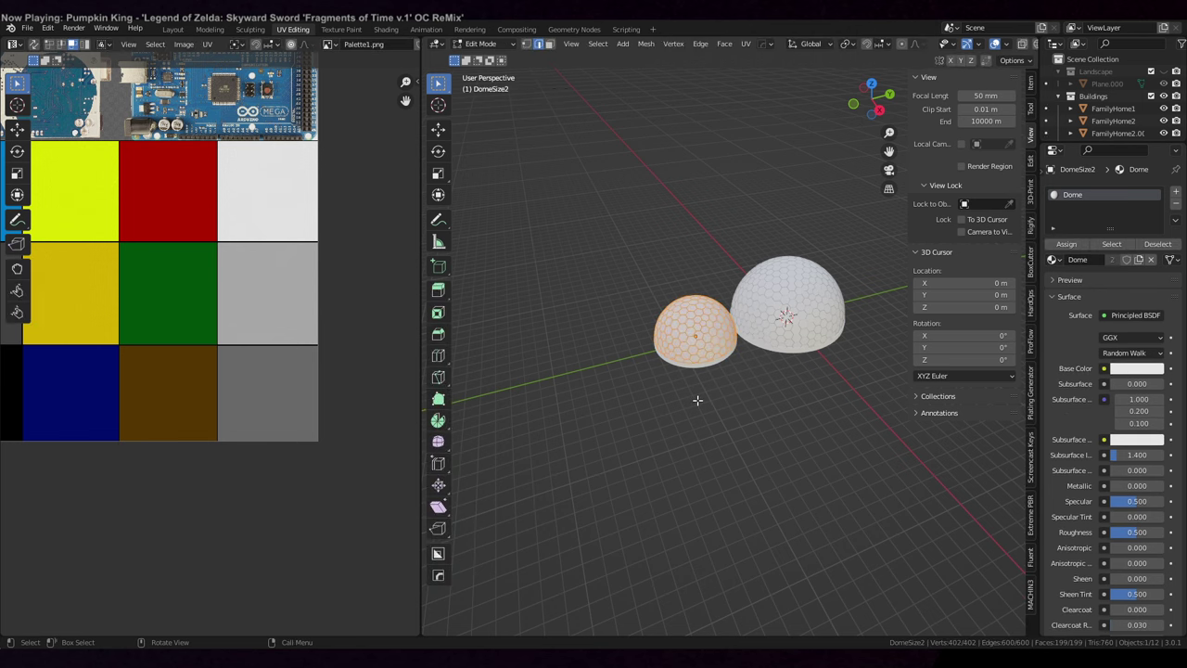
pyautogui.press('u')
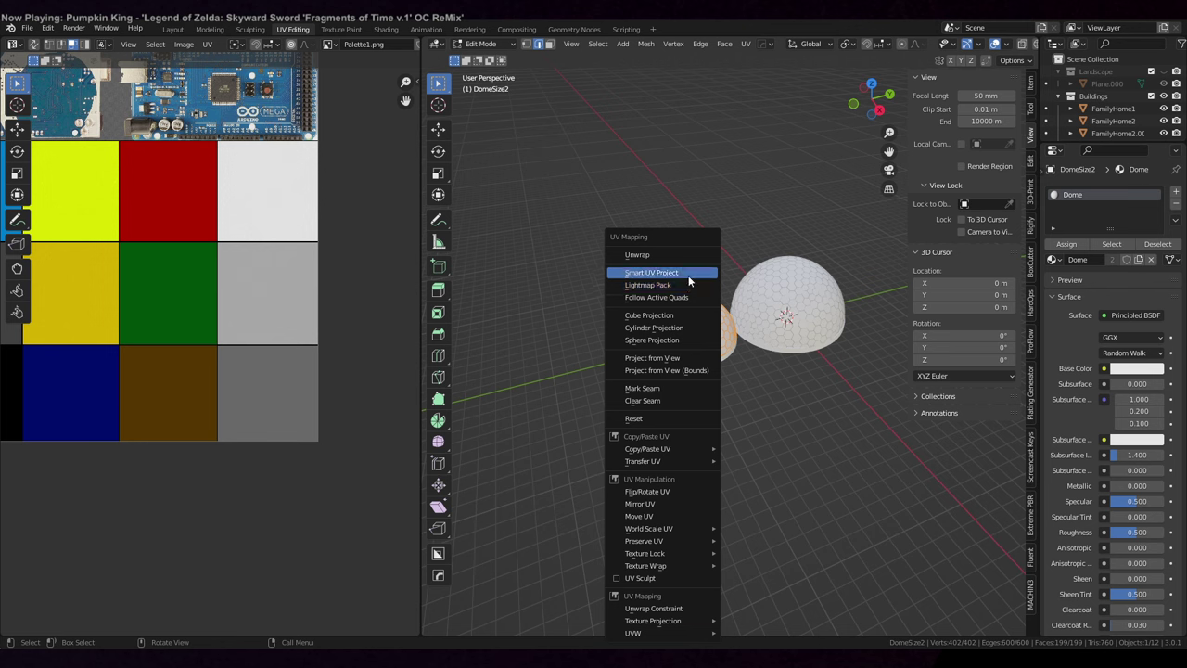
pyautogui.click(685, 283)
pyautogui.click(685, 373)
pyautogui.scroll(-2, 278, 401)
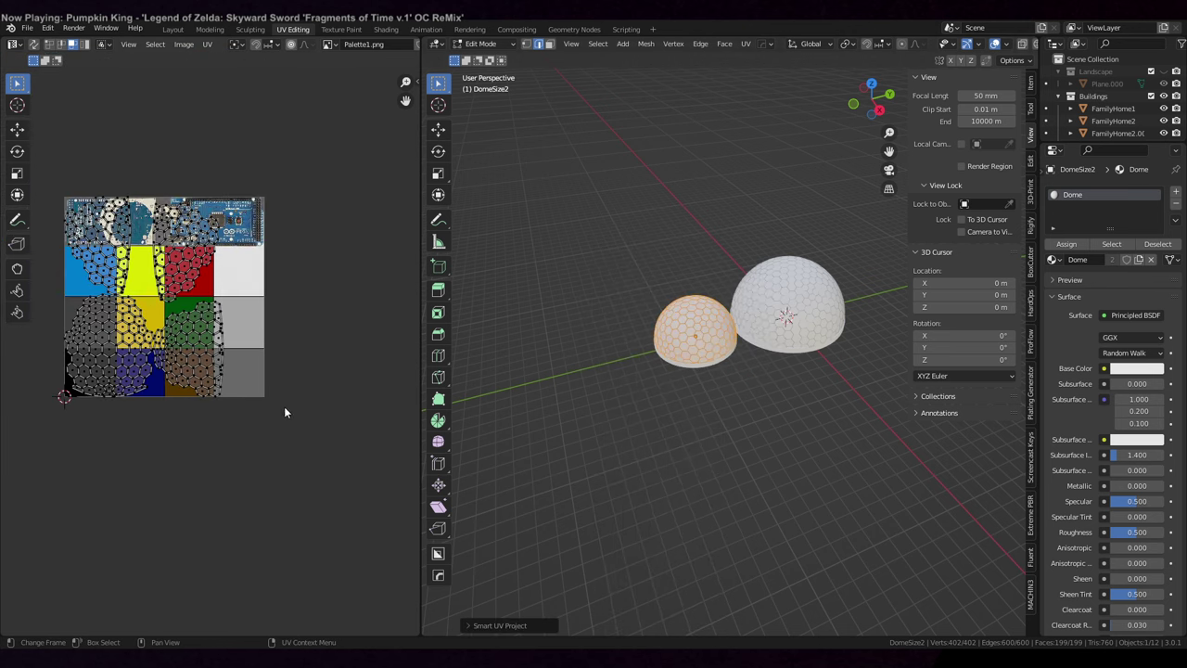
# - Scale down the smaller dome shell's UVs and place them inside the palette's light-blue swatch, then leave Edit Mode
pyautogui.press('s')
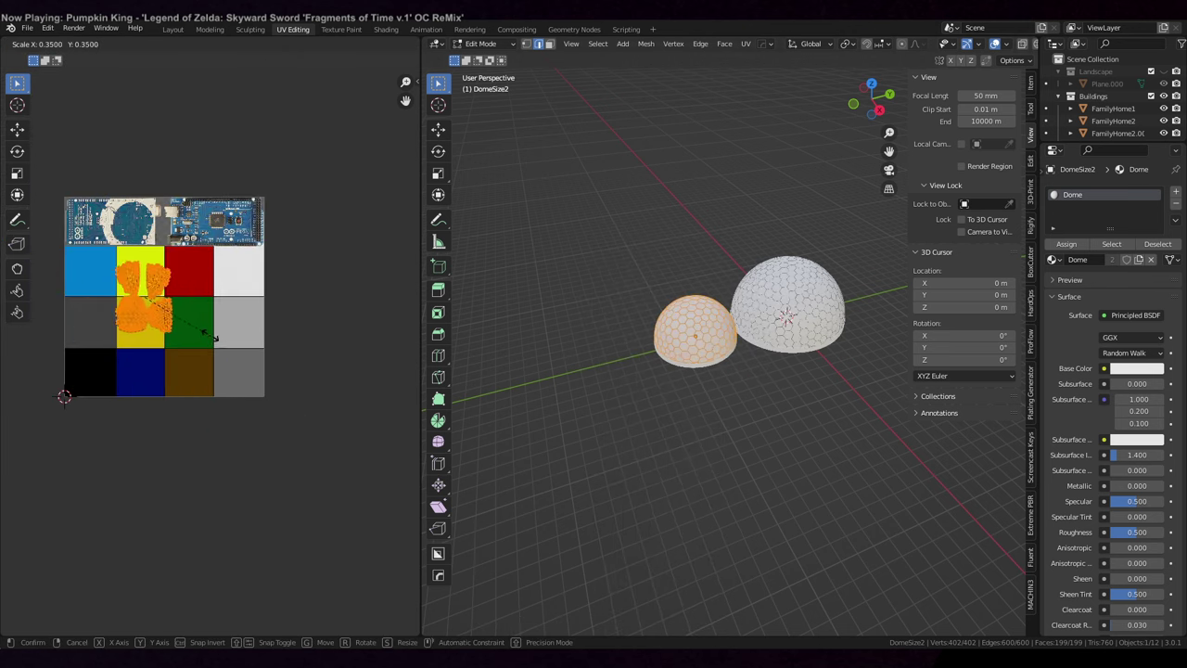
pyautogui.click(203, 328)
pyautogui.press('g')
pyautogui.click(159, 300)
pyautogui.press('s')
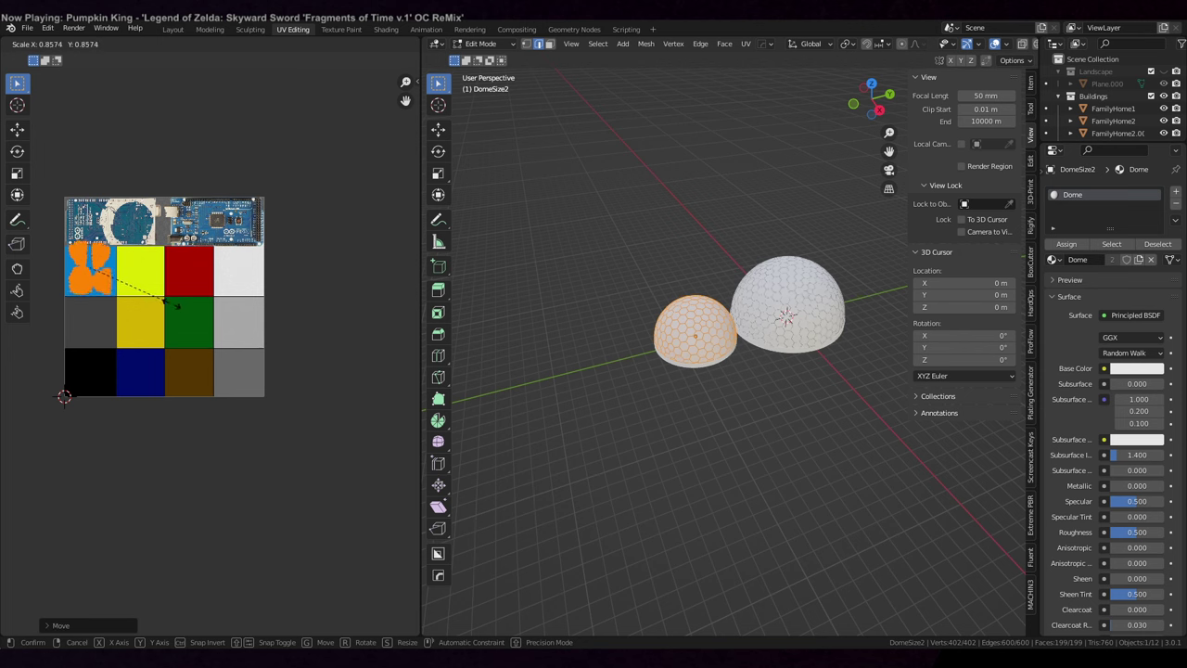
pyautogui.click(156, 297)
pyautogui.press('g')
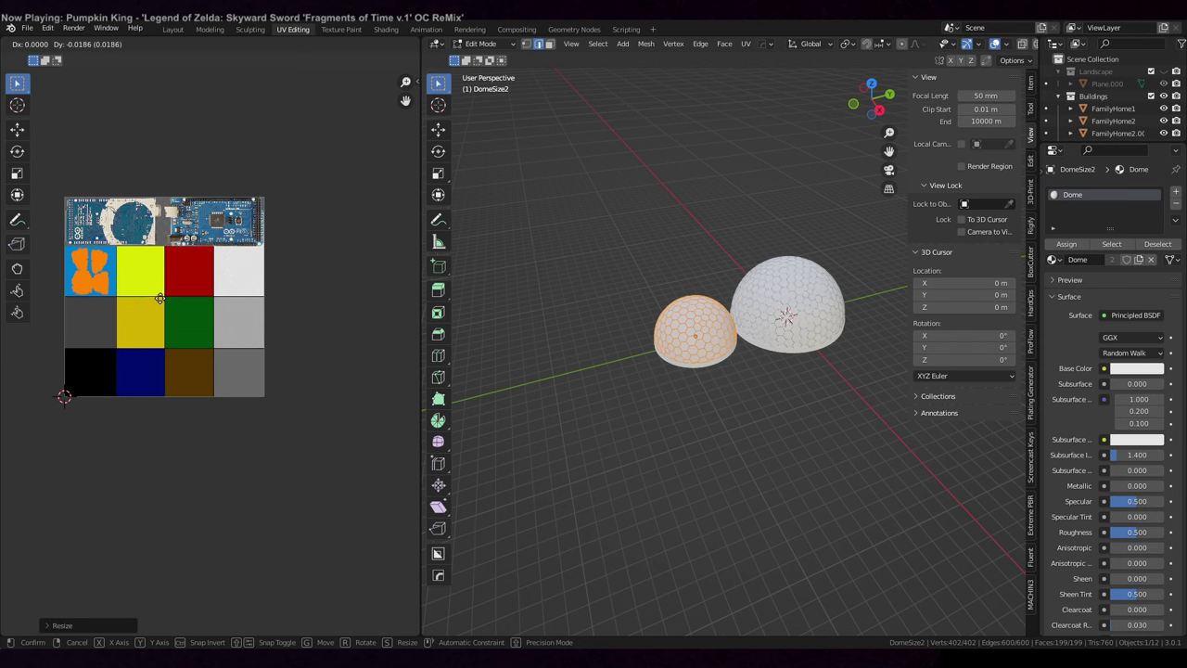
pyautogui.click(167, 299)
pyautogui.press('Tab')
# - Unwrap the whole larger dome shell, DomeSize3, with Smart UV Project
pyautogui.keyDown('shift'); pyautogui.moveTo(790, 400); pyautogui.dragTo(686, 345, button='middle'); pyautogui.keyUp('shift')
pyautogui.press('Tab')
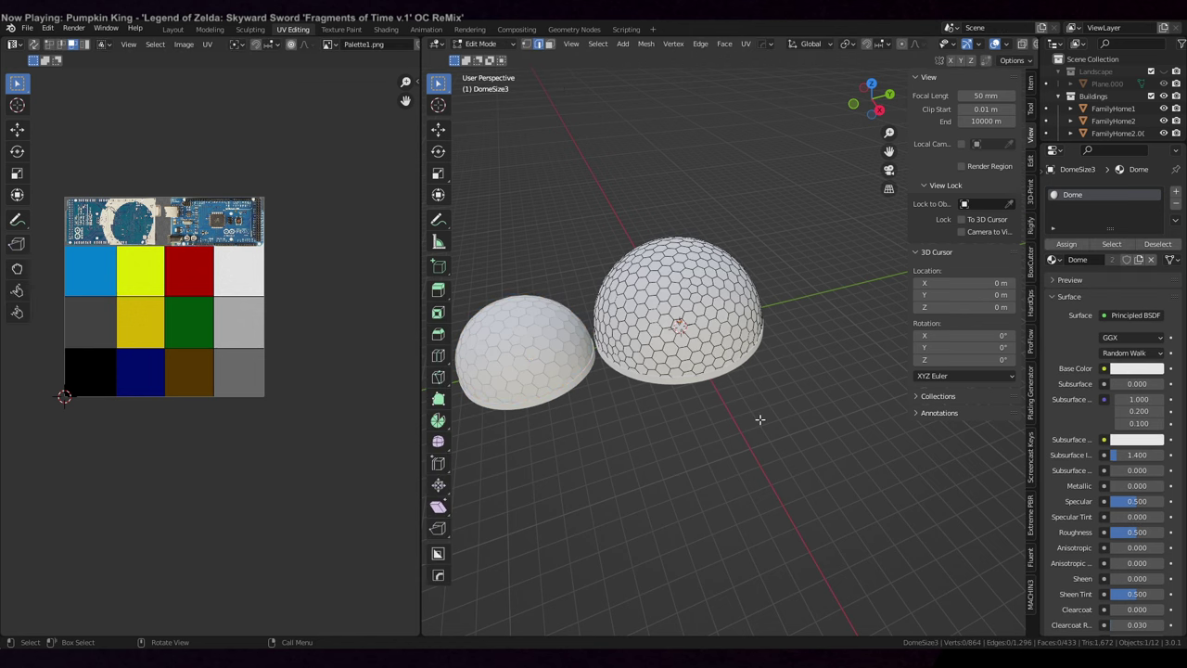
pyautogui.press('a')
pyautogui.press('u')
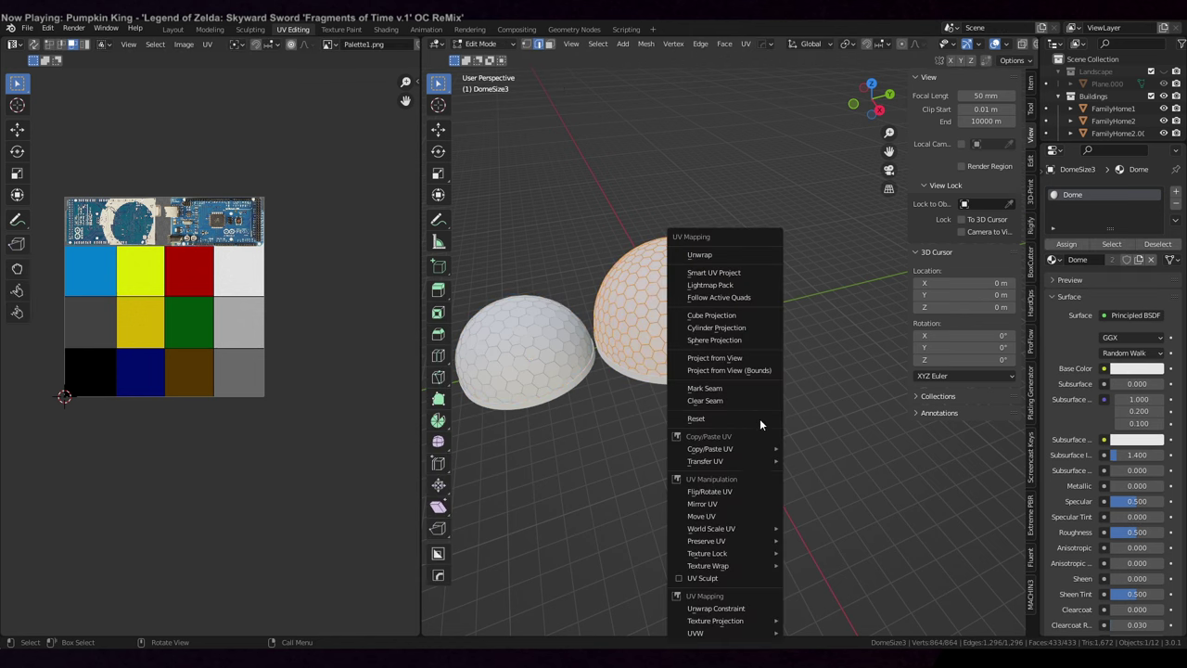
pyautogui.click(723, 272)
pyautogui.click(738, 376)
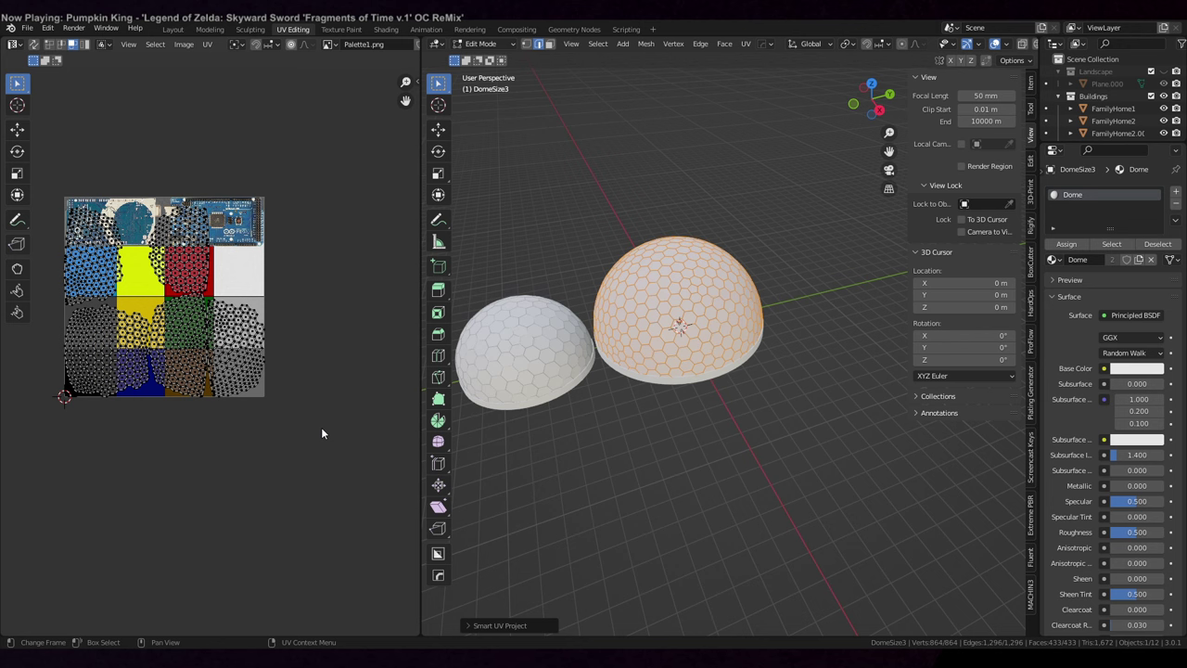
# - Scale down the larger dome shell's UVs and fit them inside the palette's light-blue swatch
pyautogui.press('a')
pyautogui.press('s')
pyautogui.click(213, 341)
pyautogui.press('g')
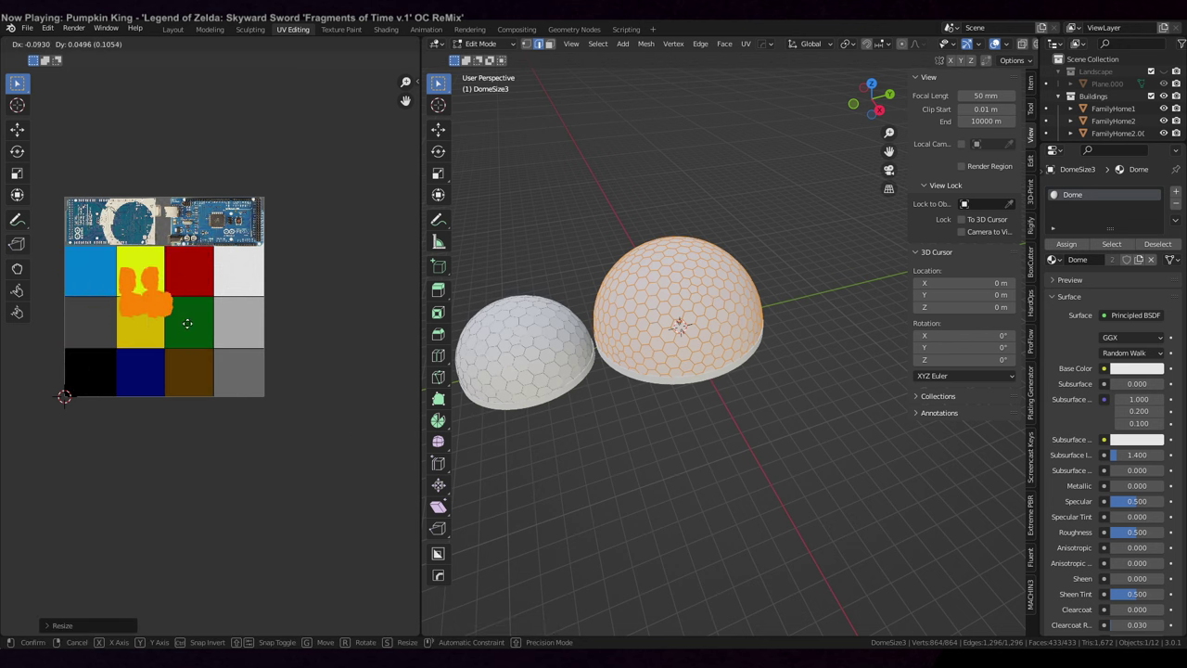
pyautogui.click(144, 306)
pyautogui.press('s')
pyautogui.click(163, 309)
pyautogui.press('g')
pyautogui.click(159, 308)
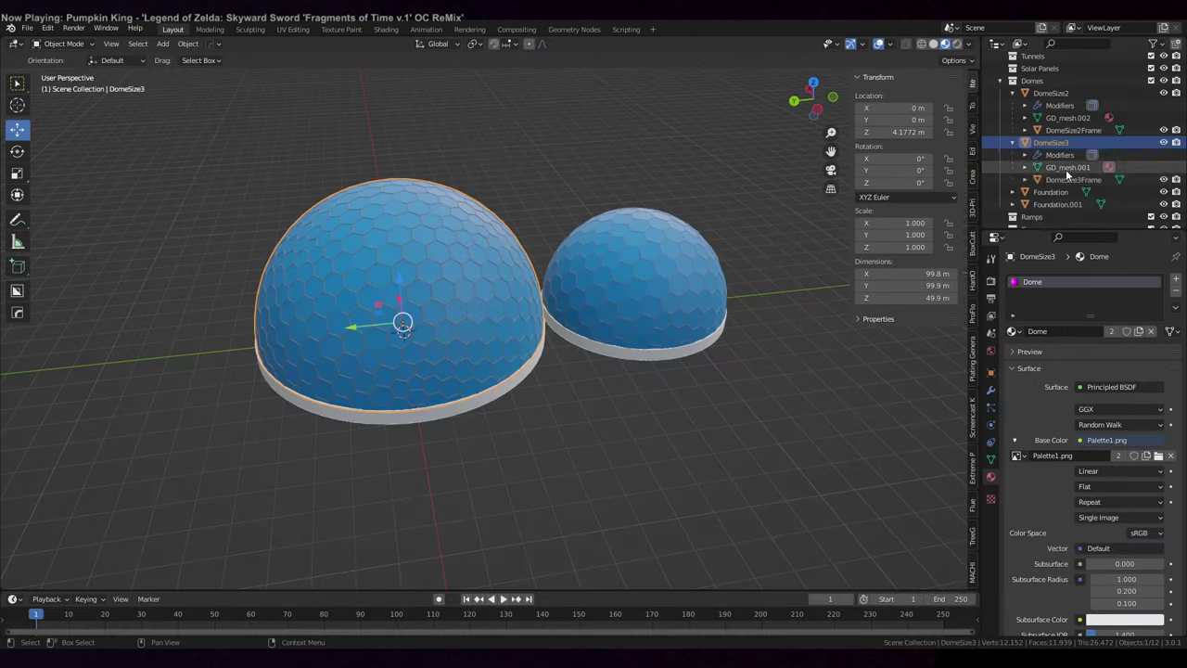
# - Select the larger dome shell, DomeSize3, and try adjusting the Transmission of its Dome material
pyautogui.click(1068, 179)
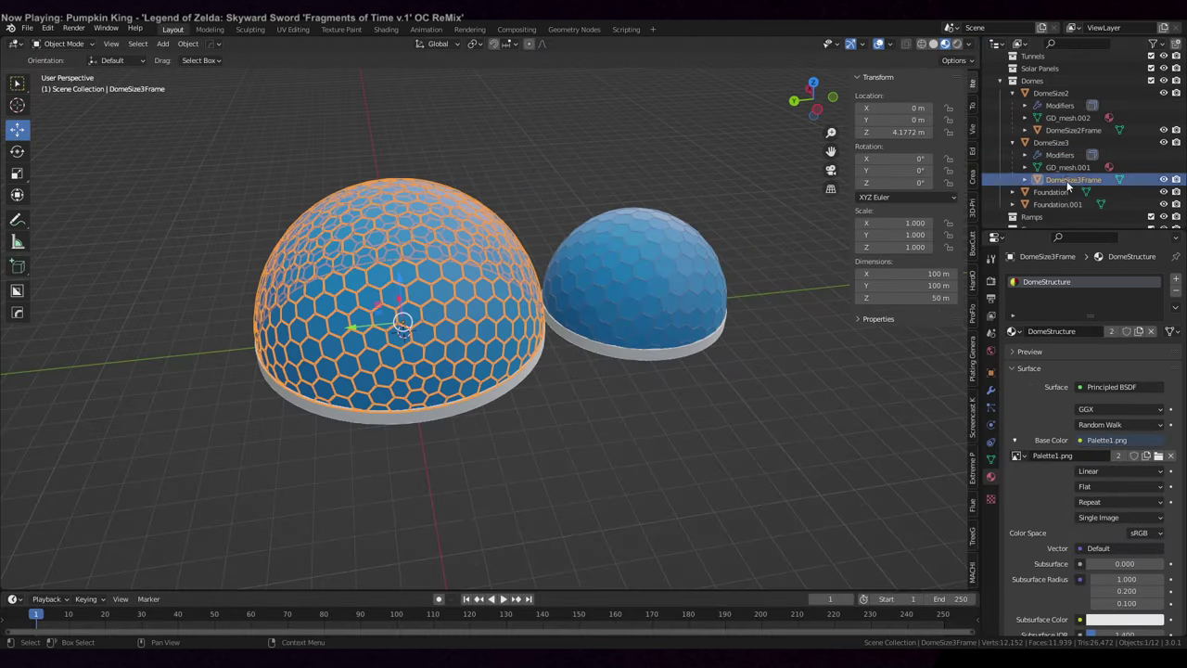
pyautogui.click(1053, 143)
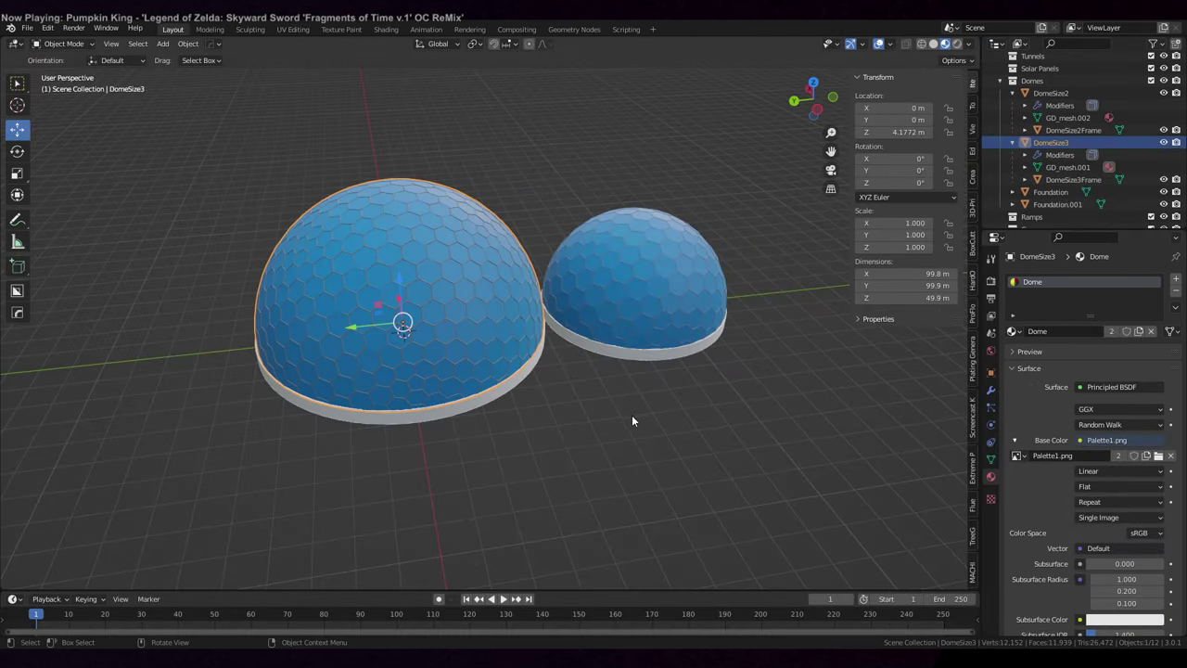
pyautogui.moveTo(632, 415); pyautogui.dragTo(664, 407, button='middle')
pyautogui.scroll(-6, 1092, 533)
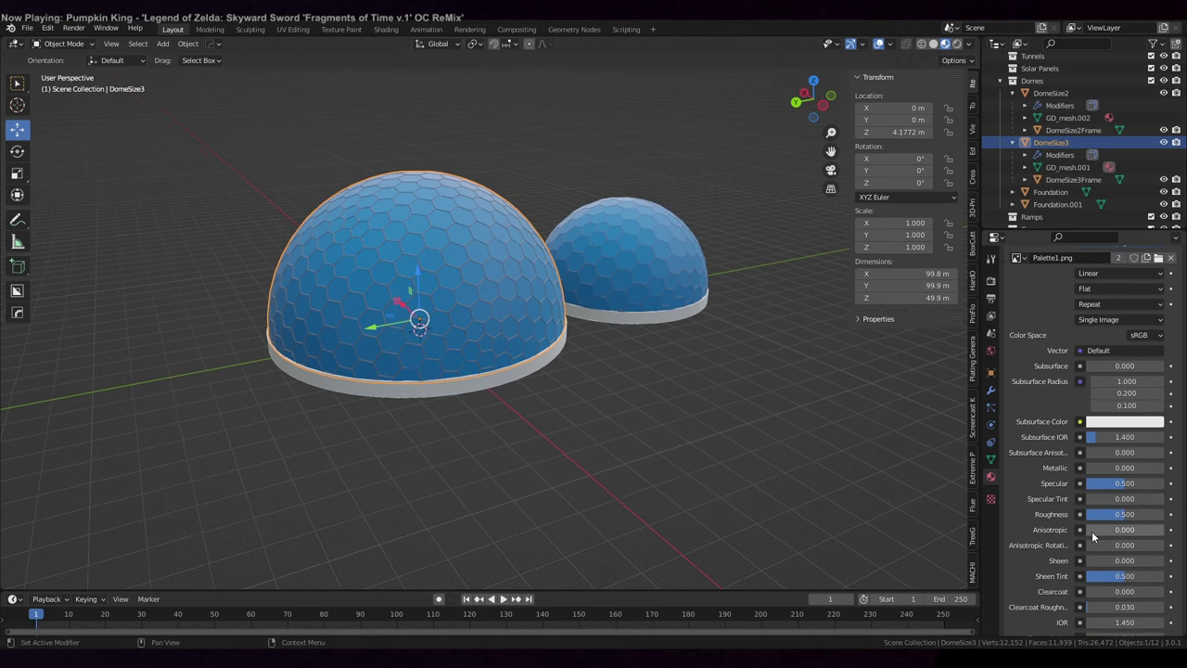
pyautogui.scroll(-3, 1091, 529)
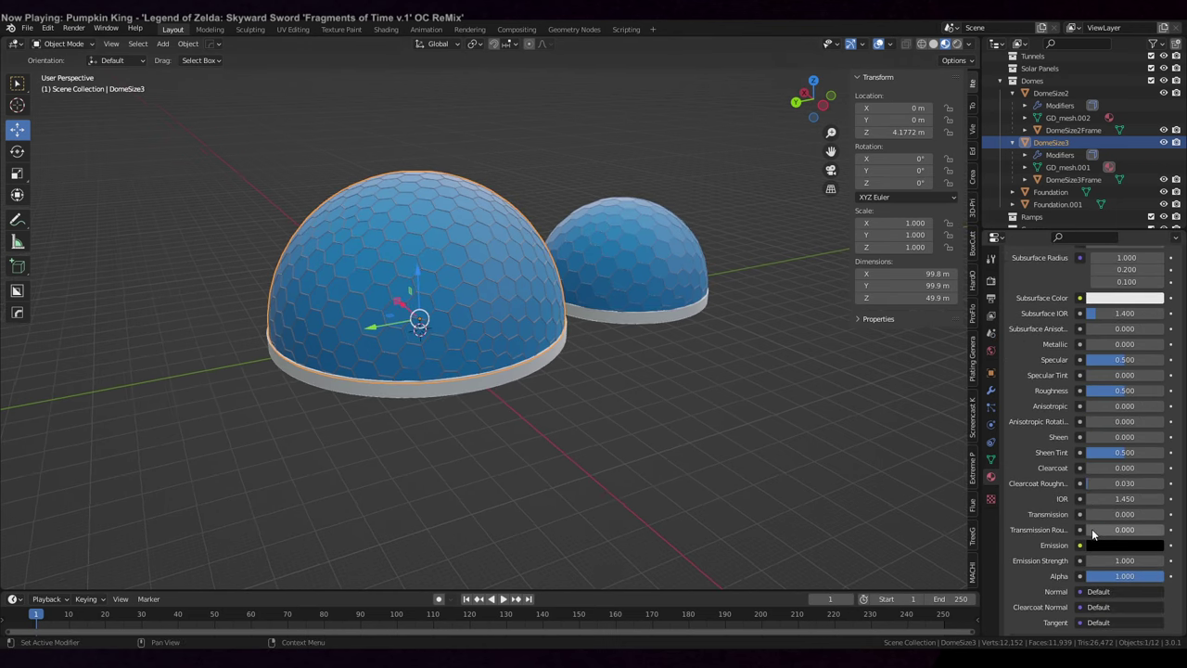
pyautogui.moveTo(1100, 515)
pyautogui.mouseDown()
pyautogui.moveTo(1128, 514)
pyautogui.moveTo(1098, 514)
pyautogui.mouseUp()
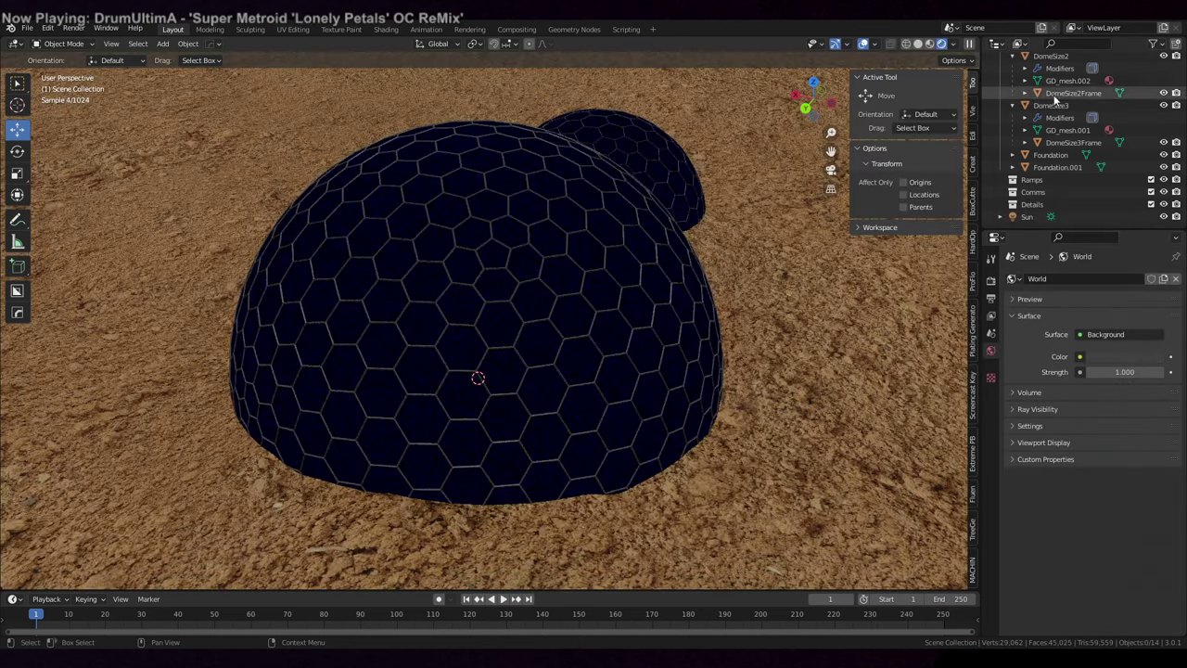
# - Change the surface shader of DomeSize3's Dome material to Transparent BSDF
pyautogui.click(1052, 104)
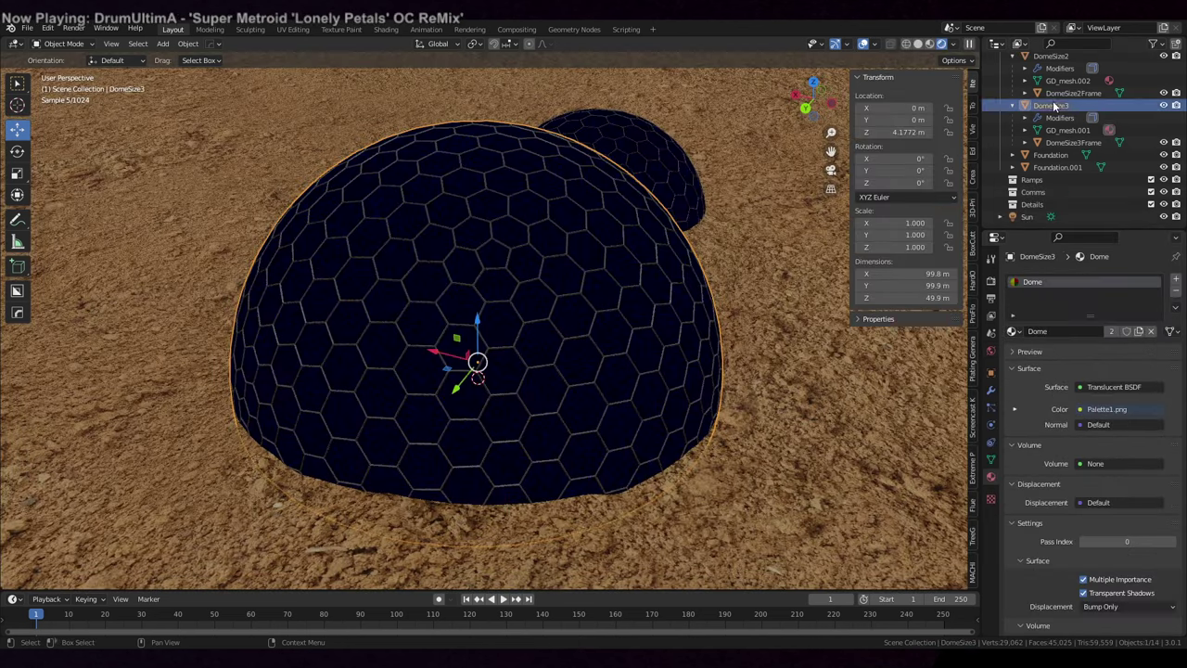
pyautogui.click(1114, 387)
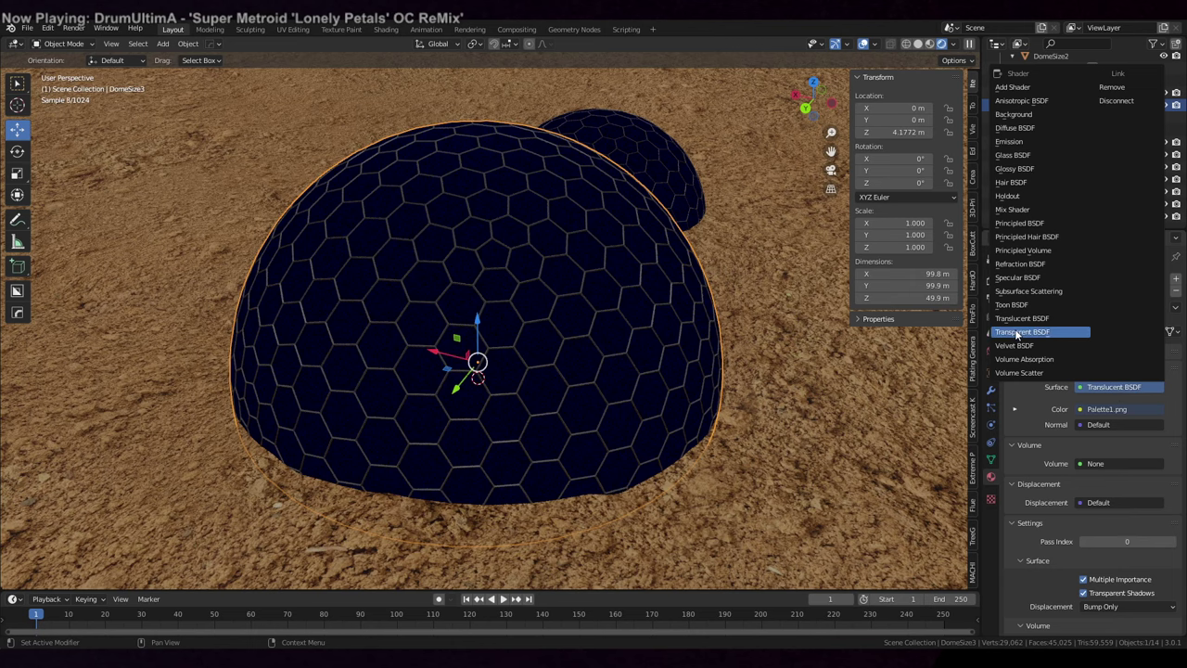
pyautogui.click(1108, 369)
pyautogui.moveTo(739, 319); pyautogui.dragTo(798, 269, button='middle')
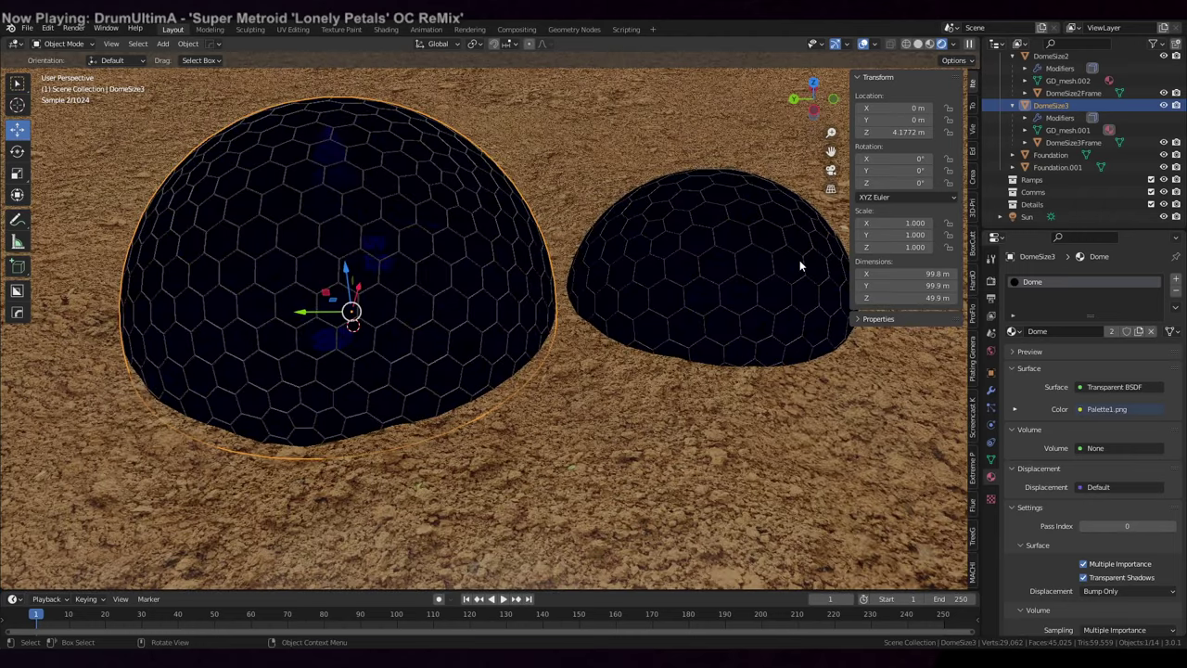
pyautogui.moveTo(658, 263); pyautogui.dragTo(643, 285, button='middle')
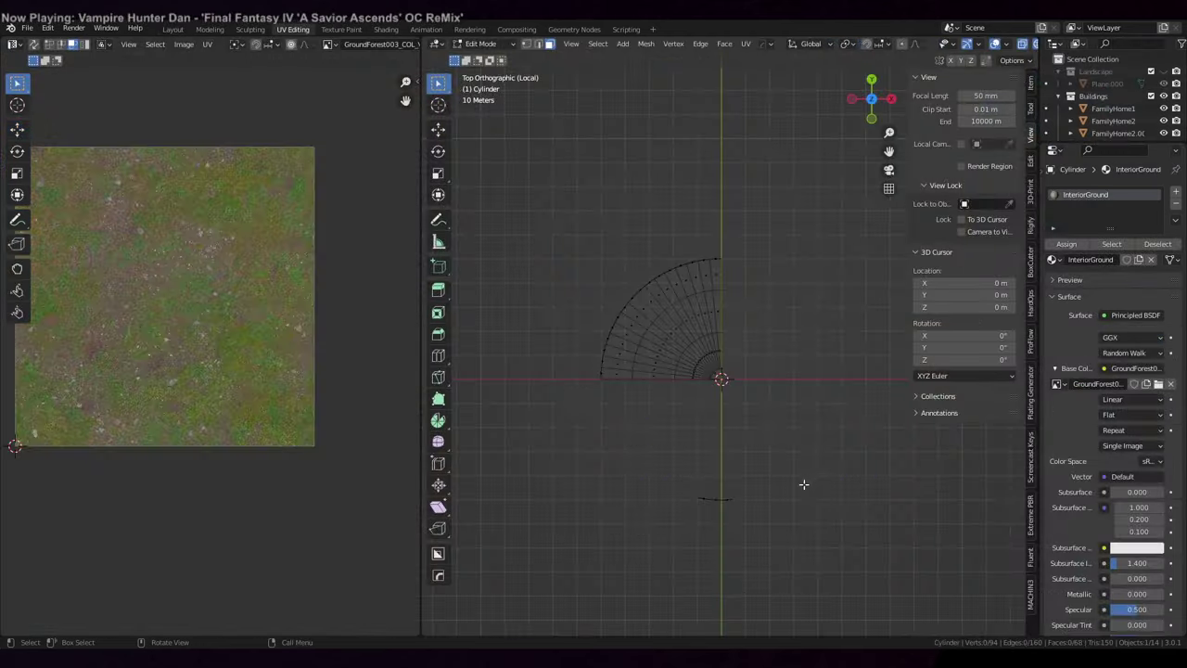
# - Delete the stray strip of rim faces left over opposite the quarter-disc ground piece
pyautogui.press('c')
pyautogui.click(691, 492)
pyautogui.press('Escape')
pyautogui.press('x')
pyautogui.click(750, 493)
# - Unwrap the entire quarter-disc ground mesh with Smart UV Project
pyautogui.press('a')
pyautogui.keyDown('shift'); pyautogui.moveTo(624, 445); pyautogui.dragTo(682, 498, button='middle'); pyautogui.keyUp('shift')
pyautogui.press('u')
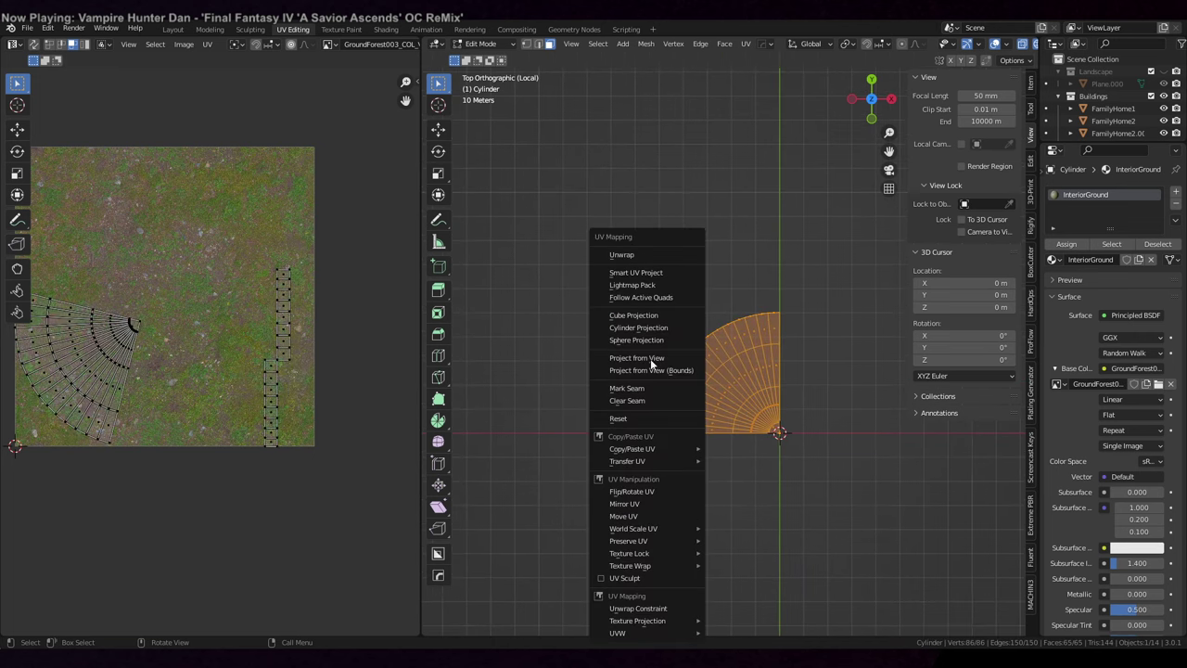
pyautogui.click(641, 276)
pyautogui.click(670, 372)
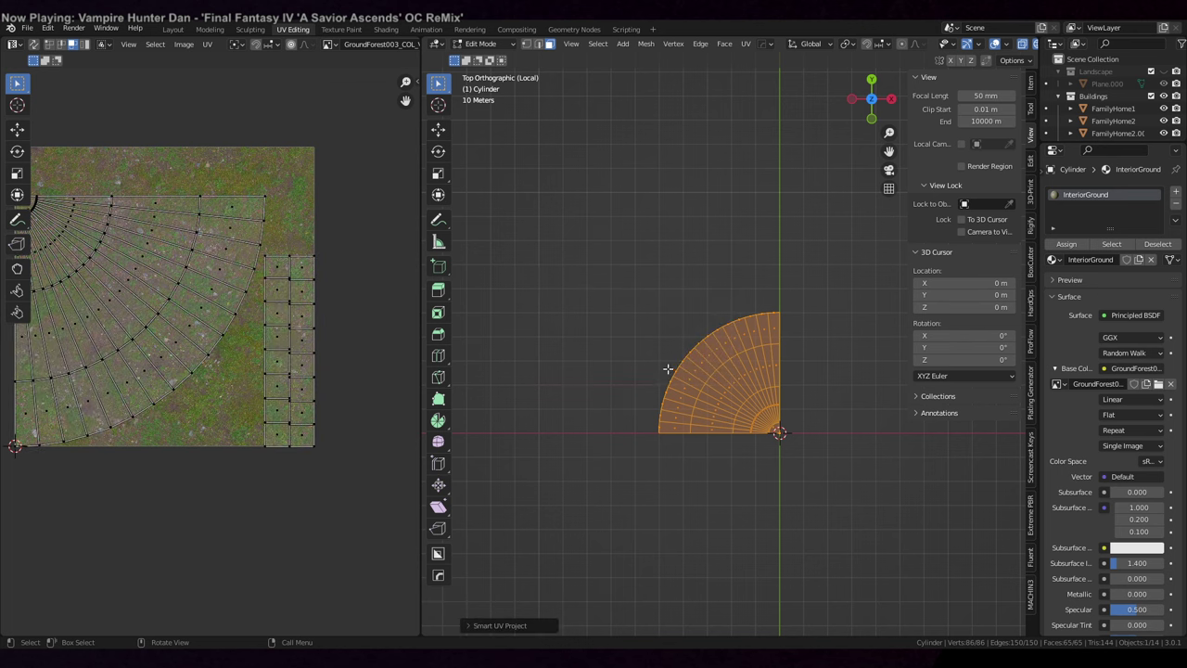
pyautogui.keyDown('ctrl'); pyautogui.hscroll(-5, 233, 320); pyautogui.keyUp('ctrl')
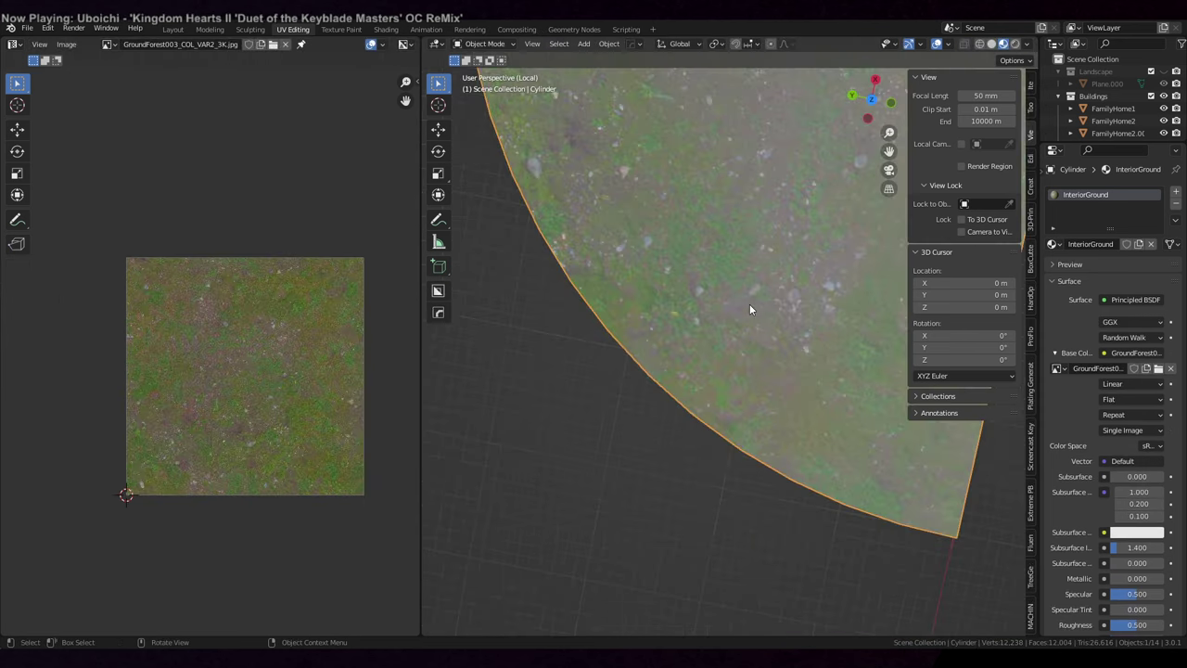
# - Switch to the Layout workspace and display the quarter-disc ground with Material Preview shading
pyautogui.scroll(-2, 750, 304)
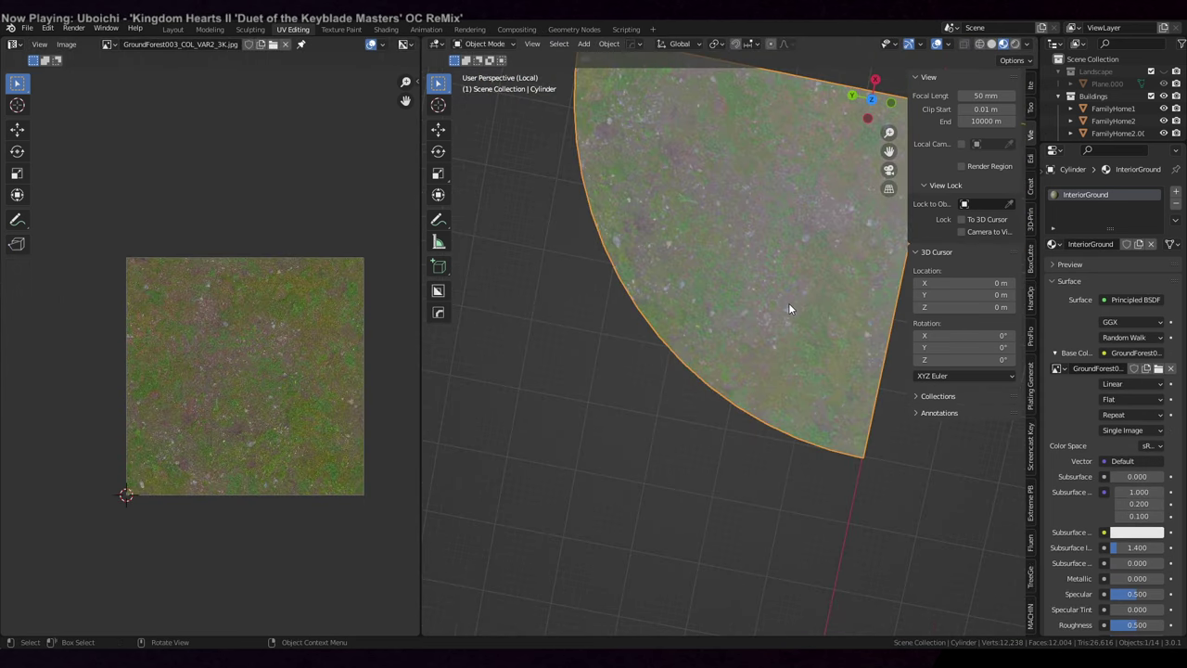
pyautogui.moveTo(789, 306); pyautogui.dragTo(763, 246, button='middle')
pyautogui.press('Tab')
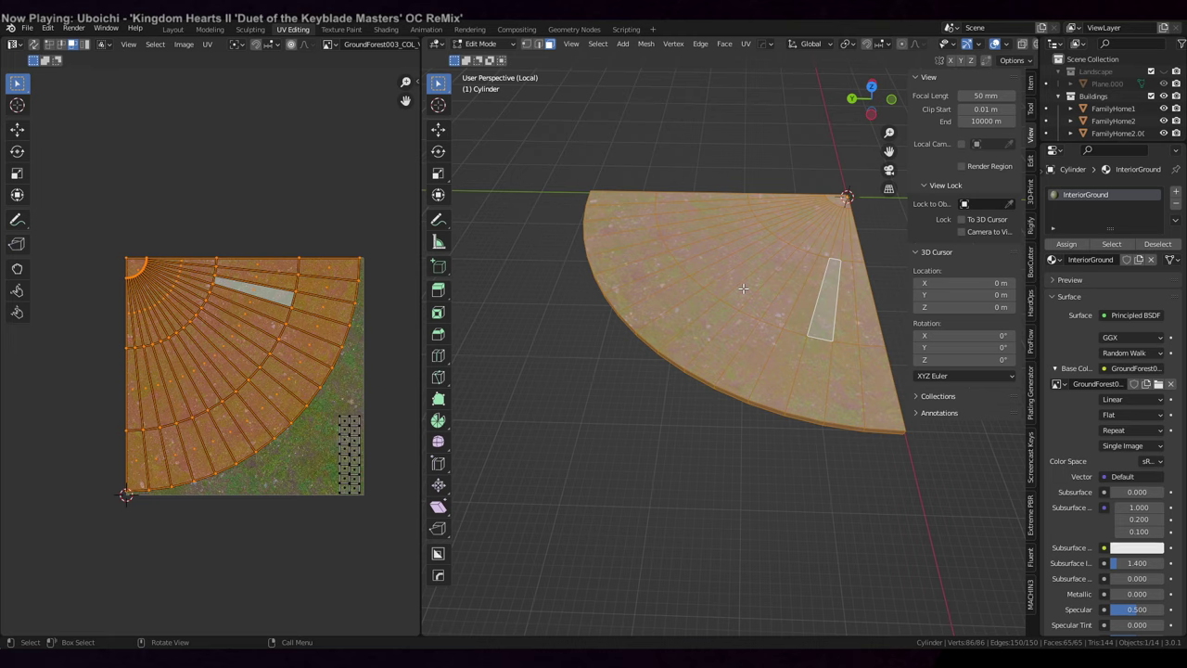
pyautogui.click(176, 29)
pyautogui.scroll(2, 664, 248)
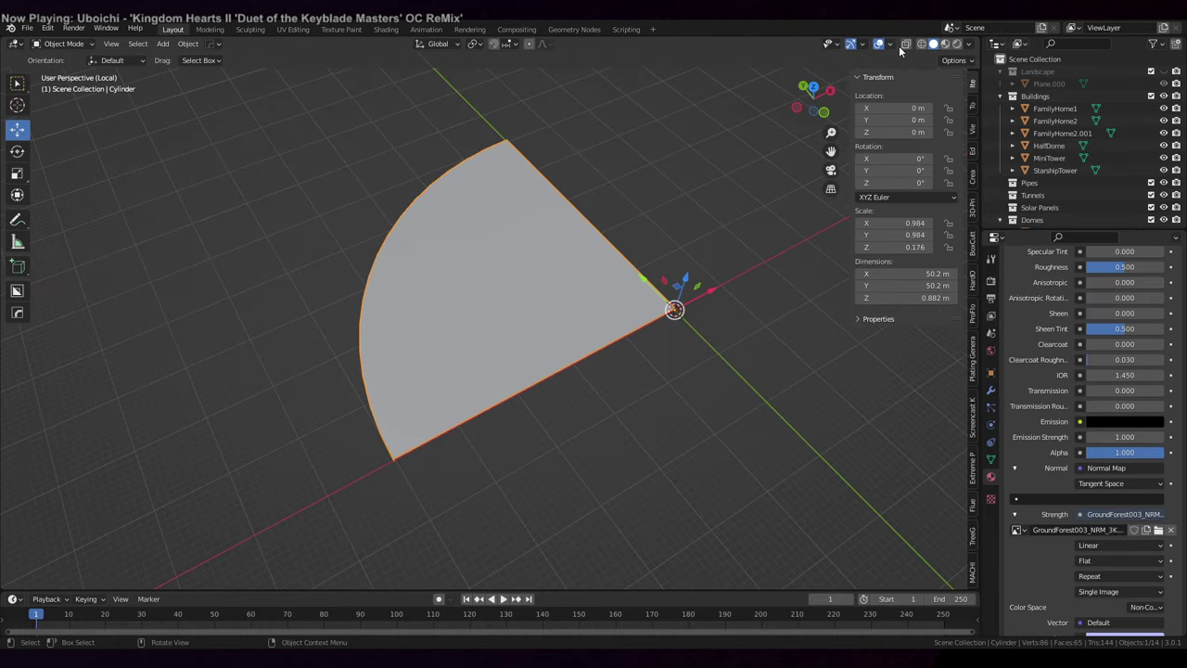
pyautogui.click(944, 43)
pyautogui.moveTo(636, 220); pyautogui.dragTo(598, 263, button='middle')
pyautogui.scroll(3, 598, 263)
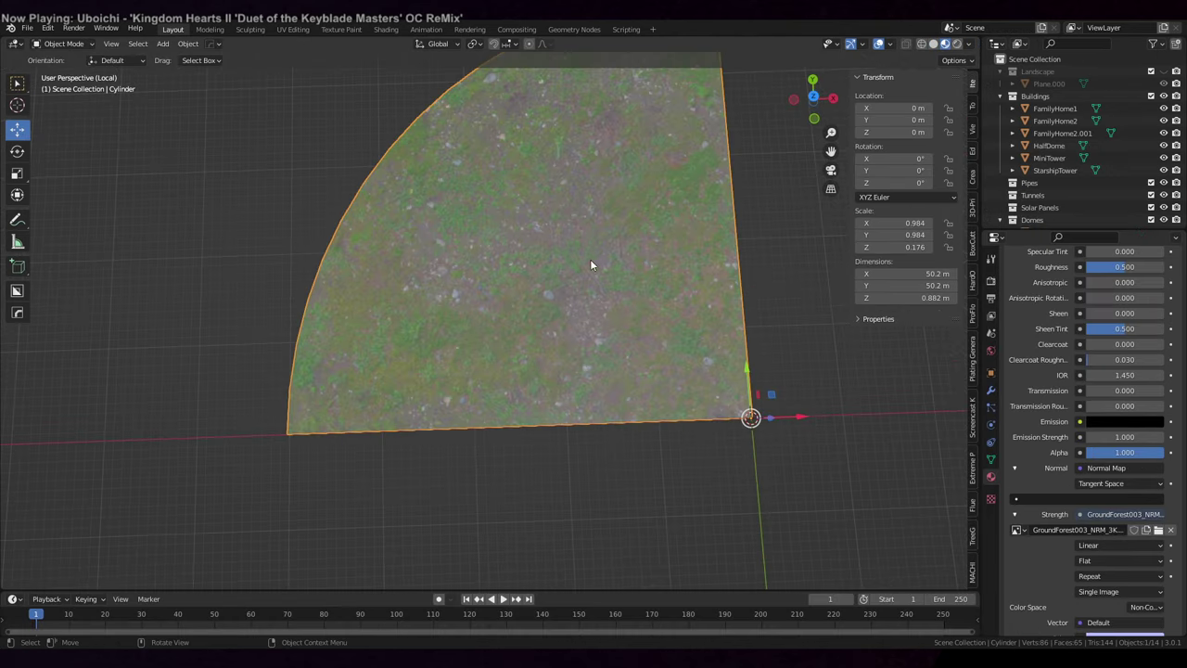
# - Shade the quarter-disc ground smooth and enable Auto Smooth at 30° for its normals
pyautogui.rightClick(563, 243)
pyautogui.click(564, 241)
pyautogui.scroll(-3, 633, 227)
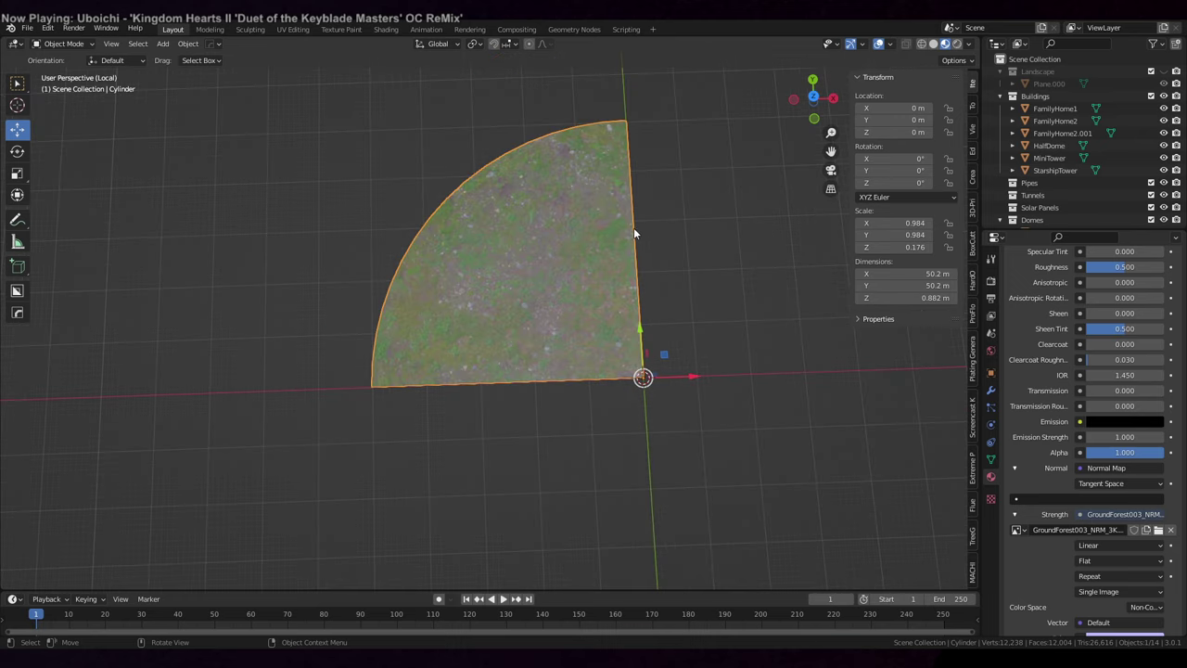
pyautogui.click(989, 460)
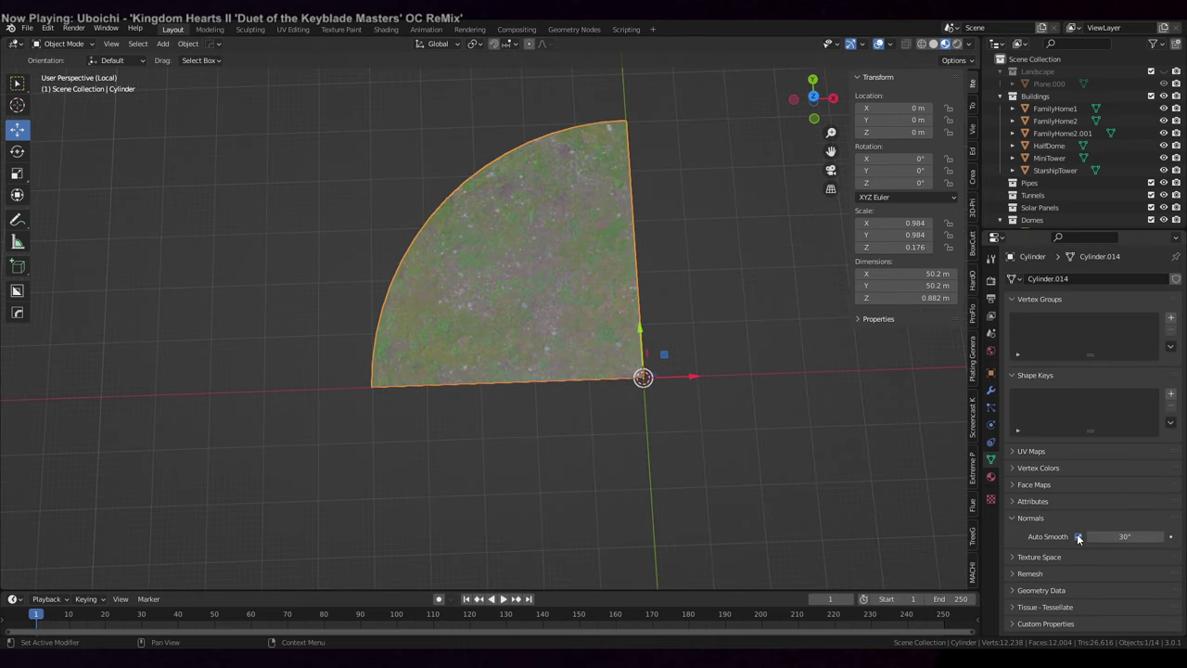
# - Examine the grass-textured ground surface up close and from several angles
pyautogui.scroll(2, 649, 334)
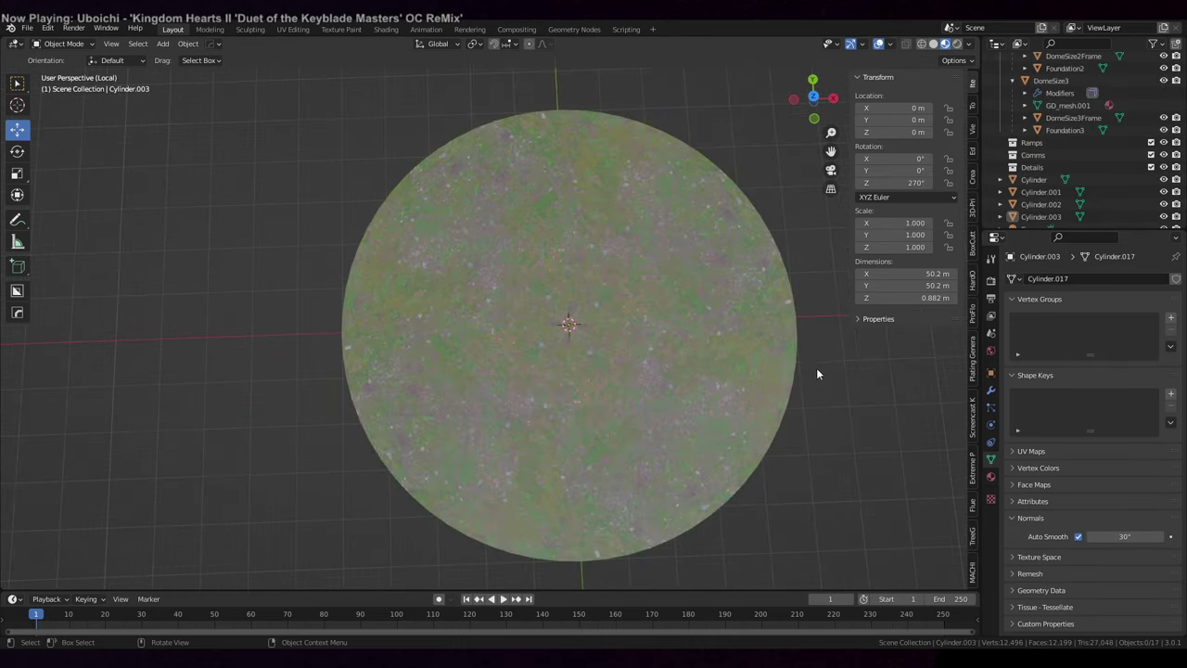
pyautogui.moveTo(816, 367); pyautogui.dragTo(476, 326, button='middle')
pyautogui.scroll(4, 757, 220)
pyautogui.scroll(-3, 474, 320)
pyautogui.moveTo(375, 212); pyautogui.dragTo(488, 211, button='middle')
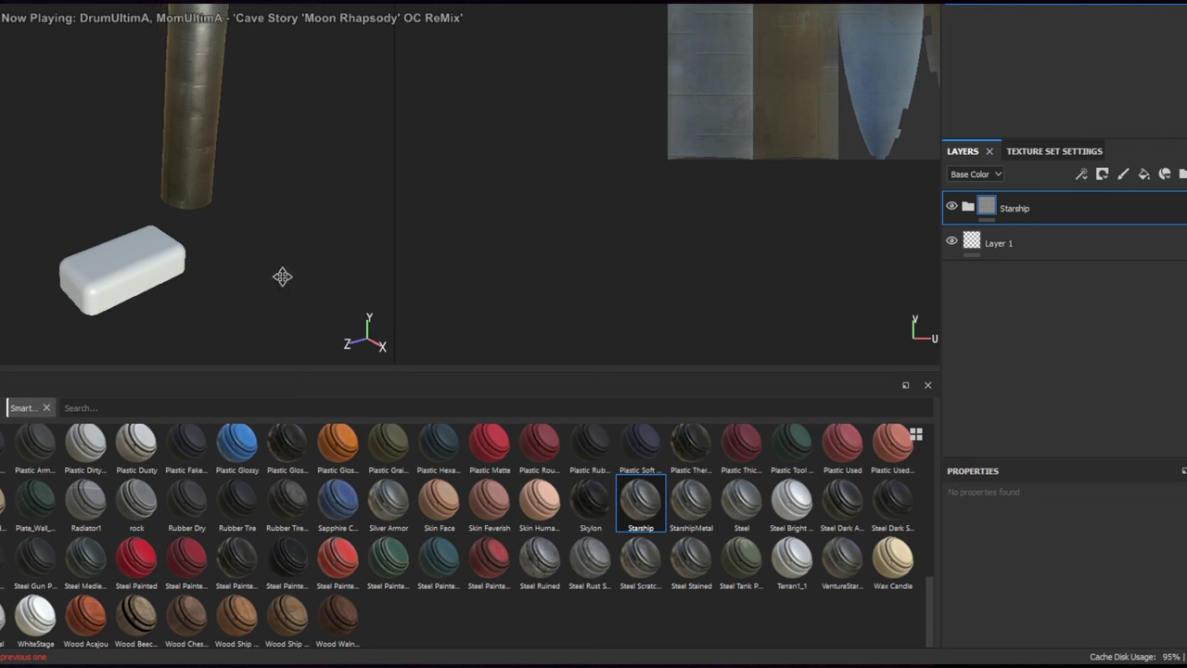
pyautogui.keyDown('alt'); pyautogui.moveTo(284, 275); pyautogui.dragTo(304, 333); pyautogui.keyUp('alt')
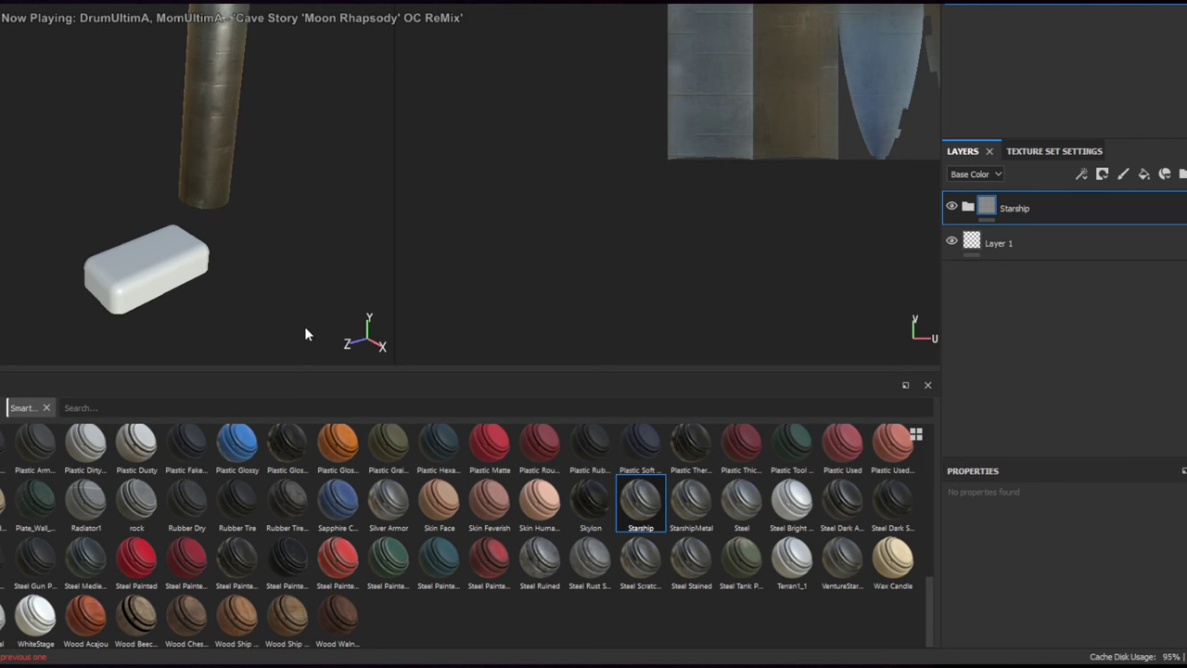
# - Switch to Substance Painter, browse the smart materials and select the Starship smart material
pyautogui.scroll(3, 509, 535)
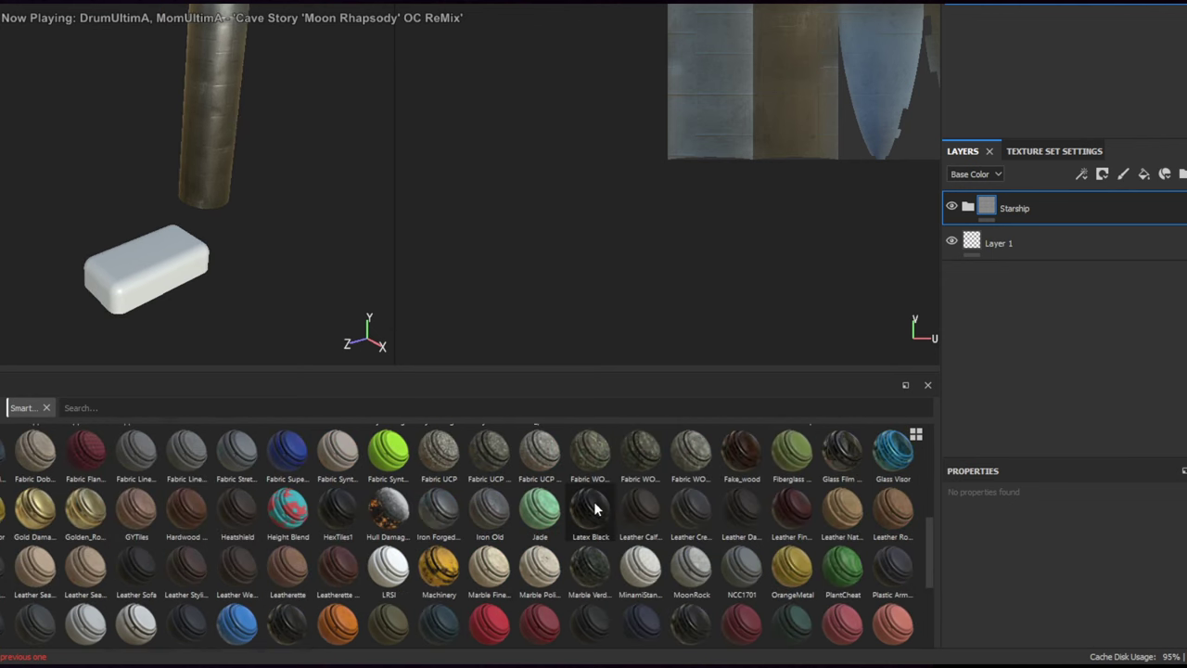
pyautogui.scroll(-3, 594, 501)
pyautogui.click(640, 505)
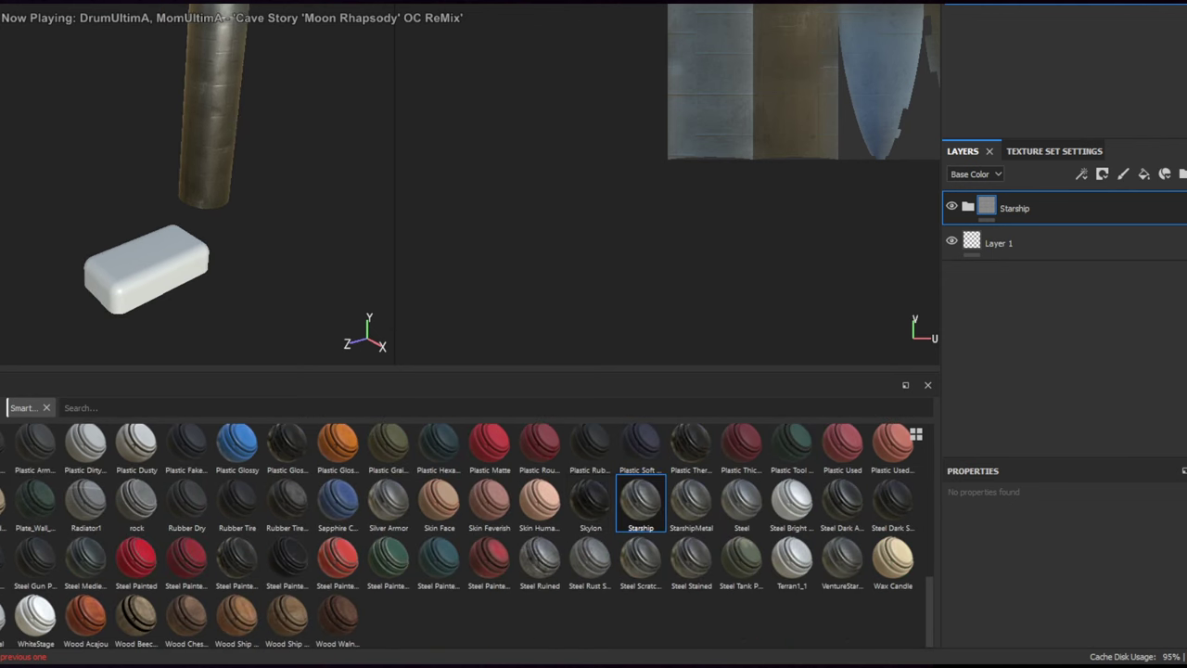
# - Apply the Space Station Padded Fabric material from the Materials library to the rounded block
pyautogui.click(2, 598)
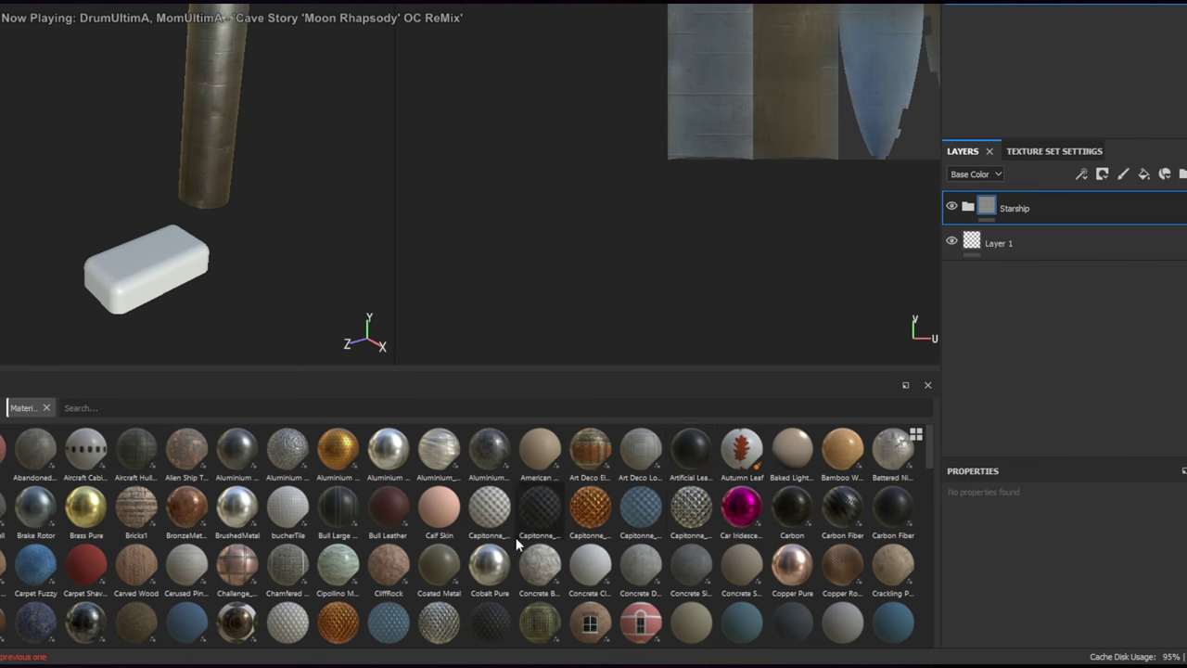
pyautogui.scroll(-15, 516, 545)
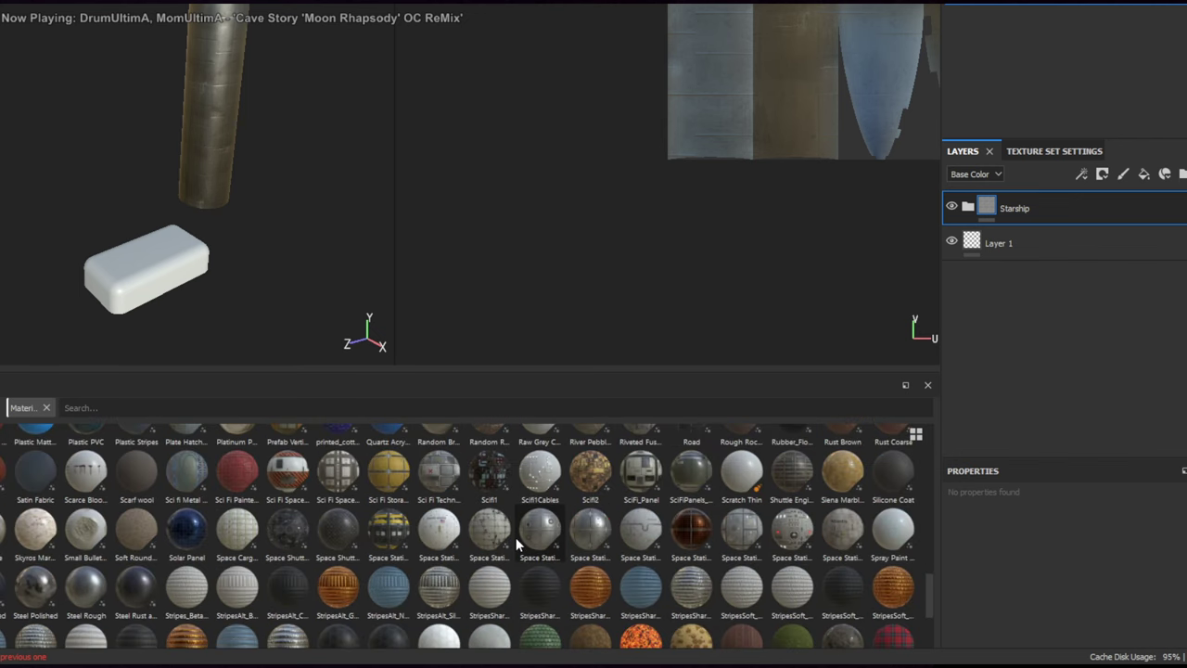
pyautogui.moveTo(622, 541)
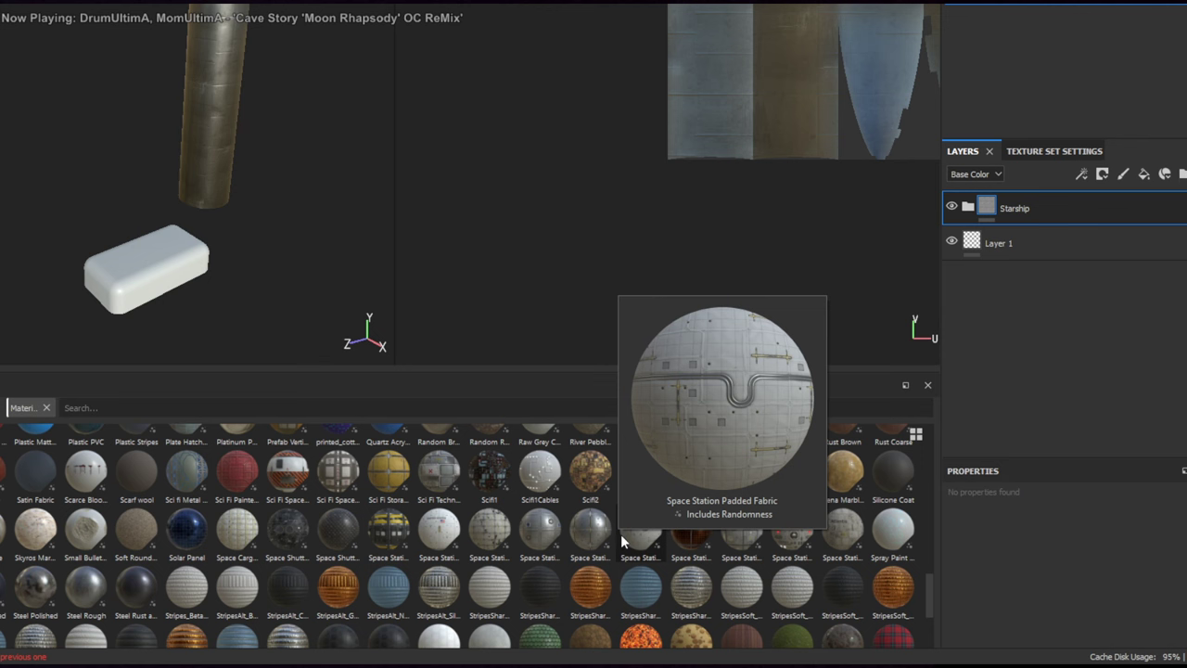
pyautogui.moveTo(622, 534); pyautogui.dragTo(183, 270)
pyautogui.keyDown('alt'); pyautogui.moveTo(183, 270); pyautogui.dragTo(202, 258, button='middle'); pyautogui.keyUp('alt')
pyautogui.keyDown('alt'); pyautogui.moveTo(202, 258); pyautogui.dragTo(1010, 491, button='right'); pyautogui.keyUp('alt')
# - Set the padded fabric fill to Tri-planar projection and its UV scale to 22.2
pyautogui.click(1074, 547)
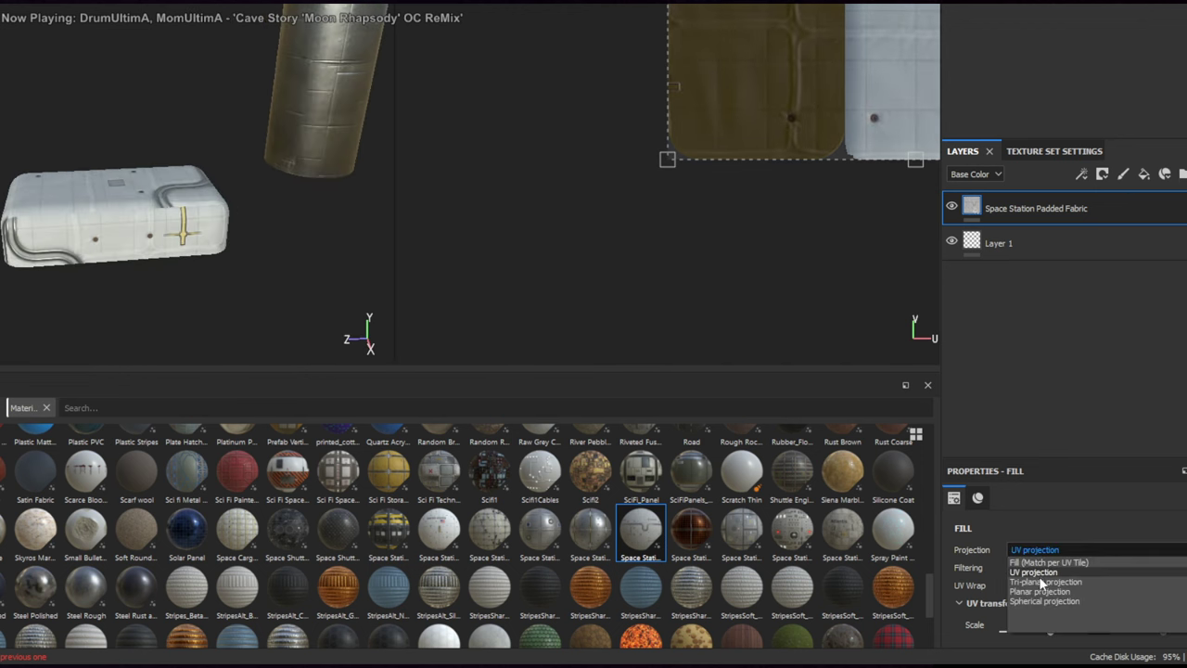
pyautogui.click(1038, 579)
pyautogui.scroll(-2, 1064, 550)
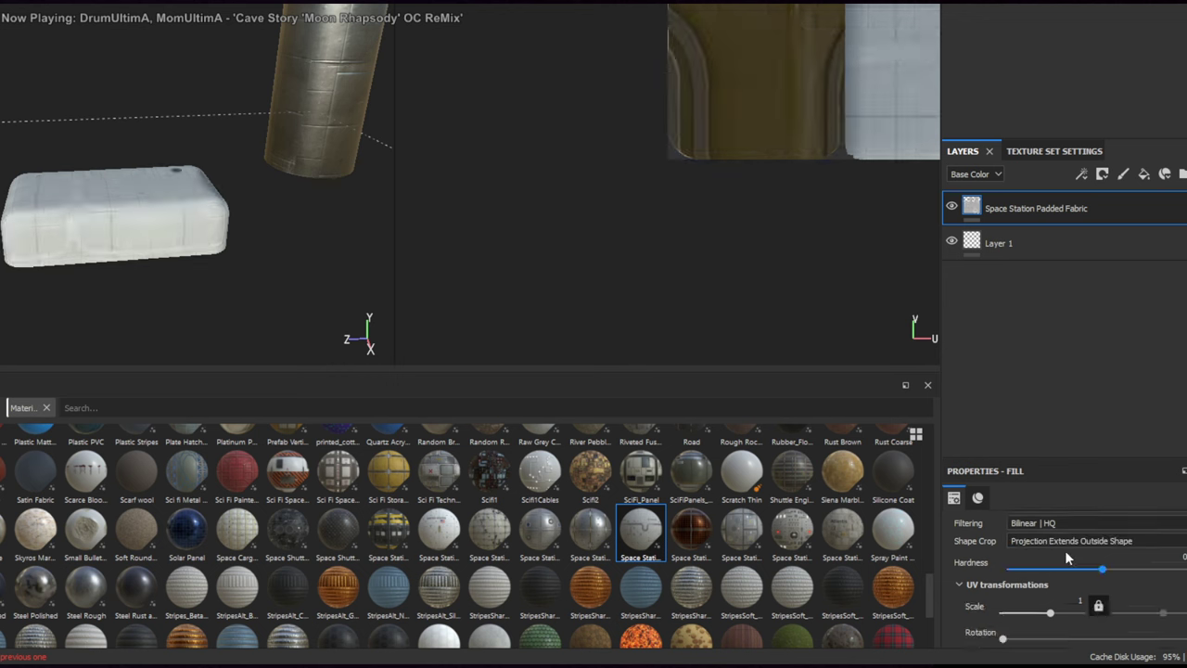
pyautogui.keyDown('alt'); pyautogui.moveTo(341, 285); pyautogui.dragTo(158, 257); pyautogui.keyUp('alt')
pyautogui.scroll(-2, 1176, 541)
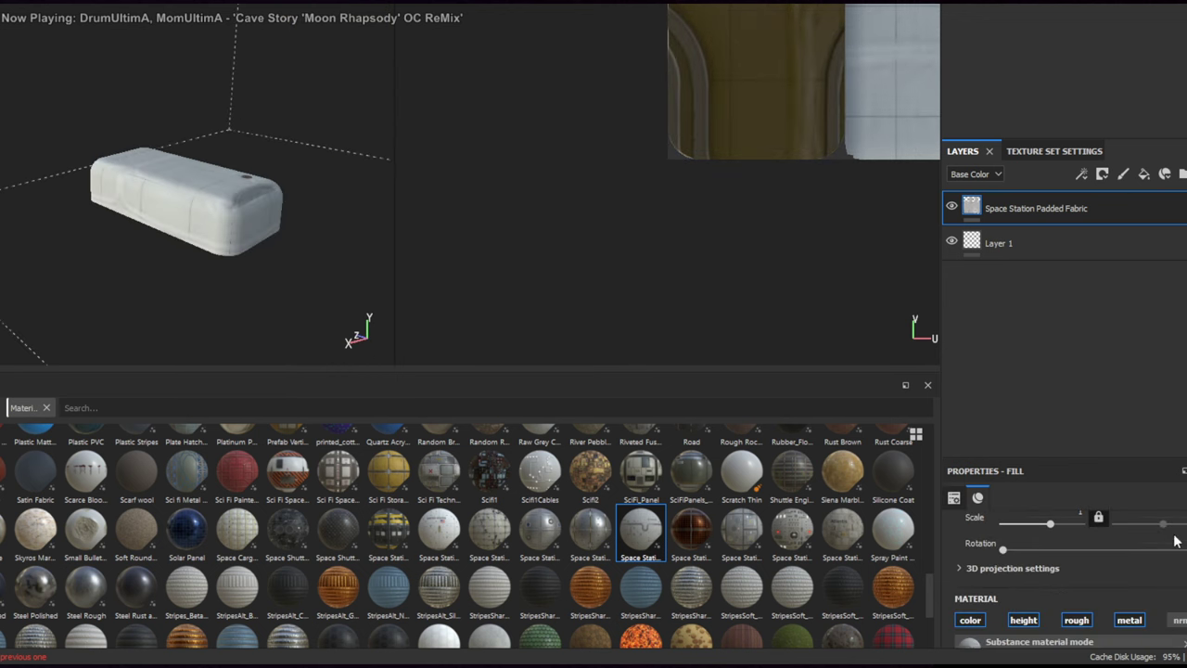
pyautogui.moveTo(1052, 527); pyautogui.dragTo(1064, 524)
# - Set the padded fabric material's Pipe Switch parameter to False
pyautogui.scroll(-4, 1121, 595)
pyautogui.scroll(-5, 1116, 594)
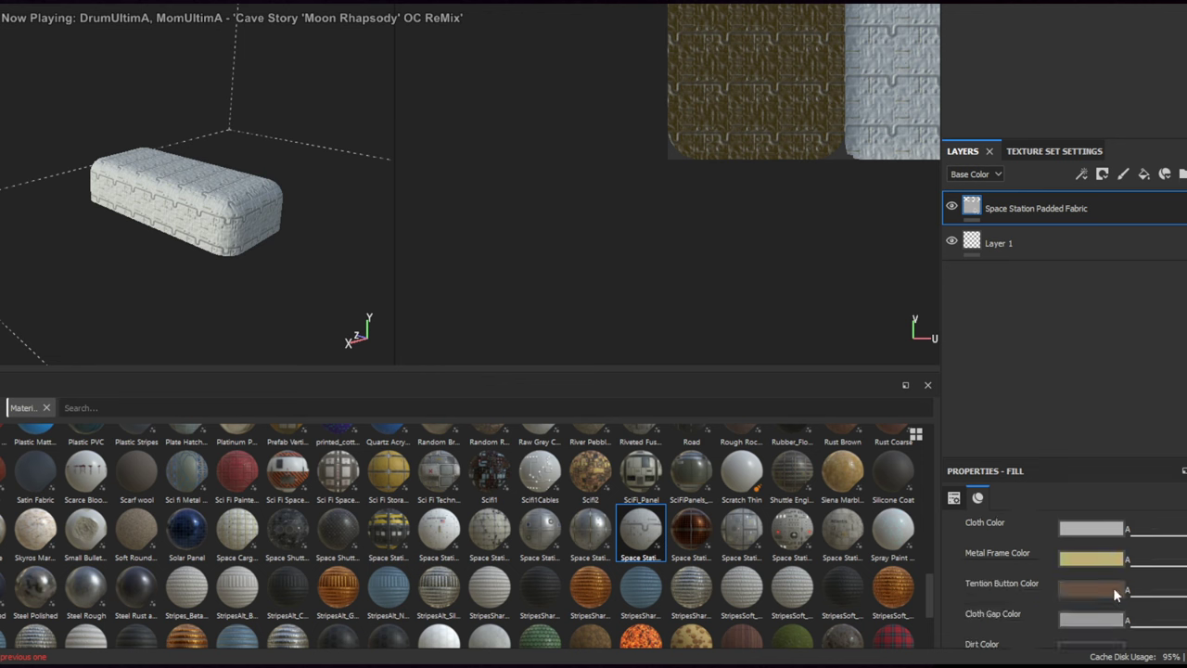
pyautogui.click(1126, 638)
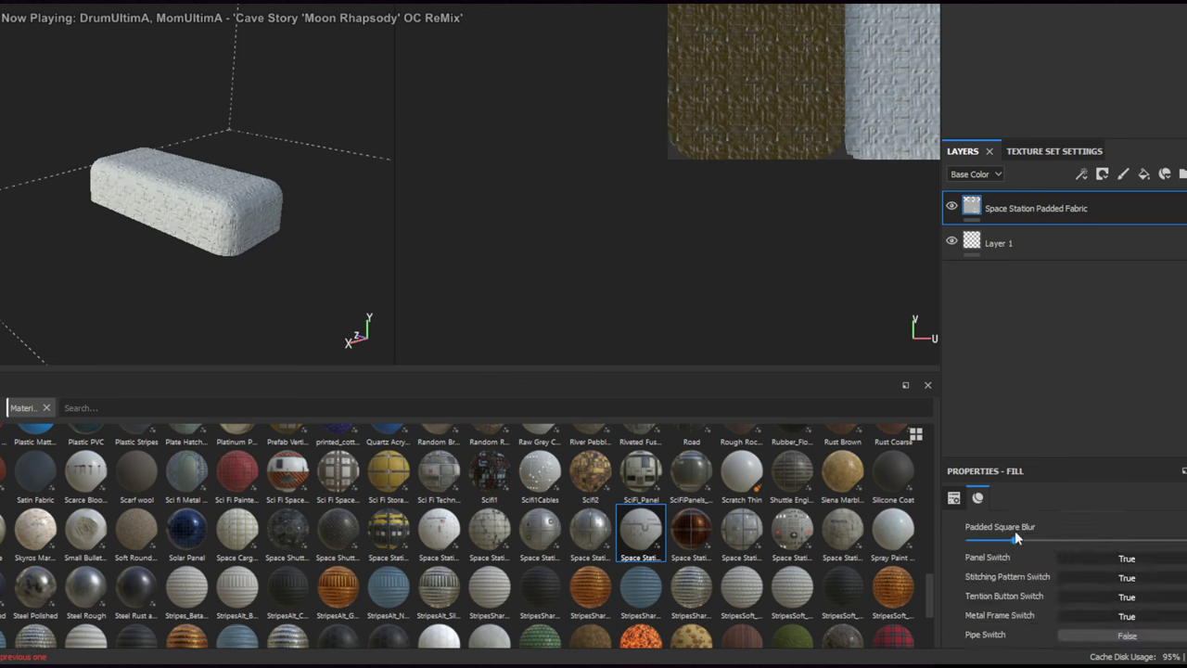
# - Inspect the padded fabric surface on the rounded block up close, including its rounded corners
pyautogui.keyDown('alt'); pyautogui.moveTo(239, 241); pyautogui.dragTo(231, 250); pyautogui.keyUp('alt')
pyautogui.keyDown('alt'); pyautogui.moveTo(232, 252); pyautogui.dragTo(218, 264, button='middle'); pyautogui.keyUp('alt')
pyautogui.scroll(4, 218, 263)
pyautogui.scroll(3, 218, 264)
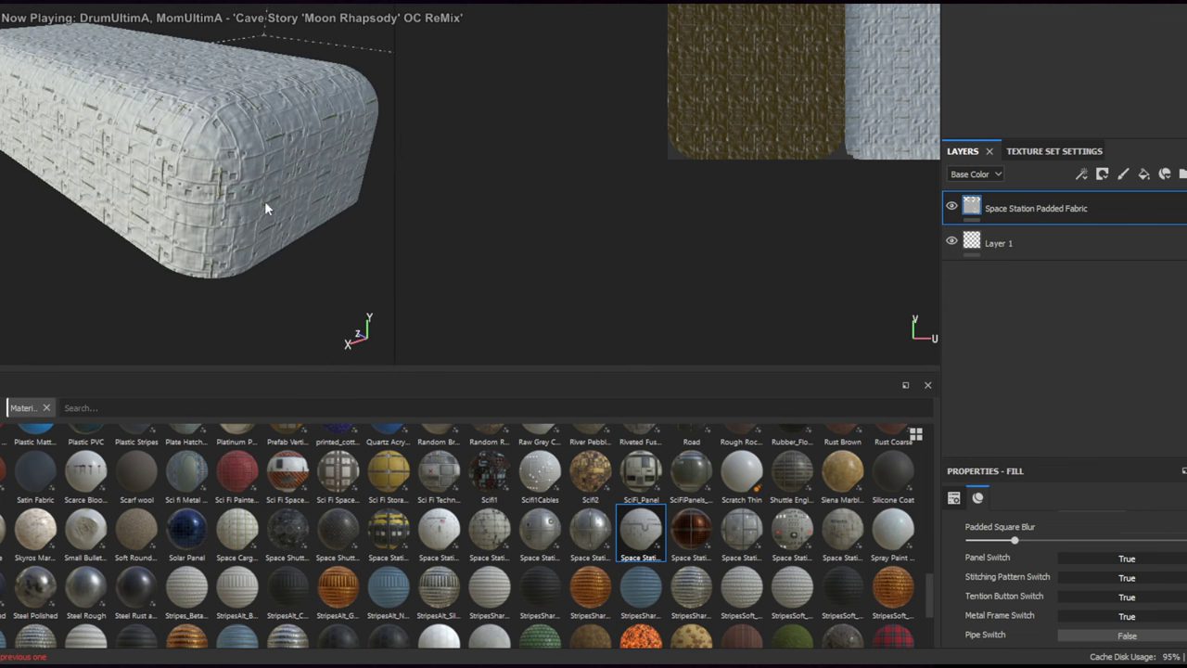
pyautogui.keyDown('alt'); pyautogui.moveTo(264, 200); pyautogui.dragTo(248, 243, button='middle'); pyautogui.keyUp('alt')
pyautogui.scroll(10, 1111, 557)
pyautogui.scroll(-5, 1109, 554)
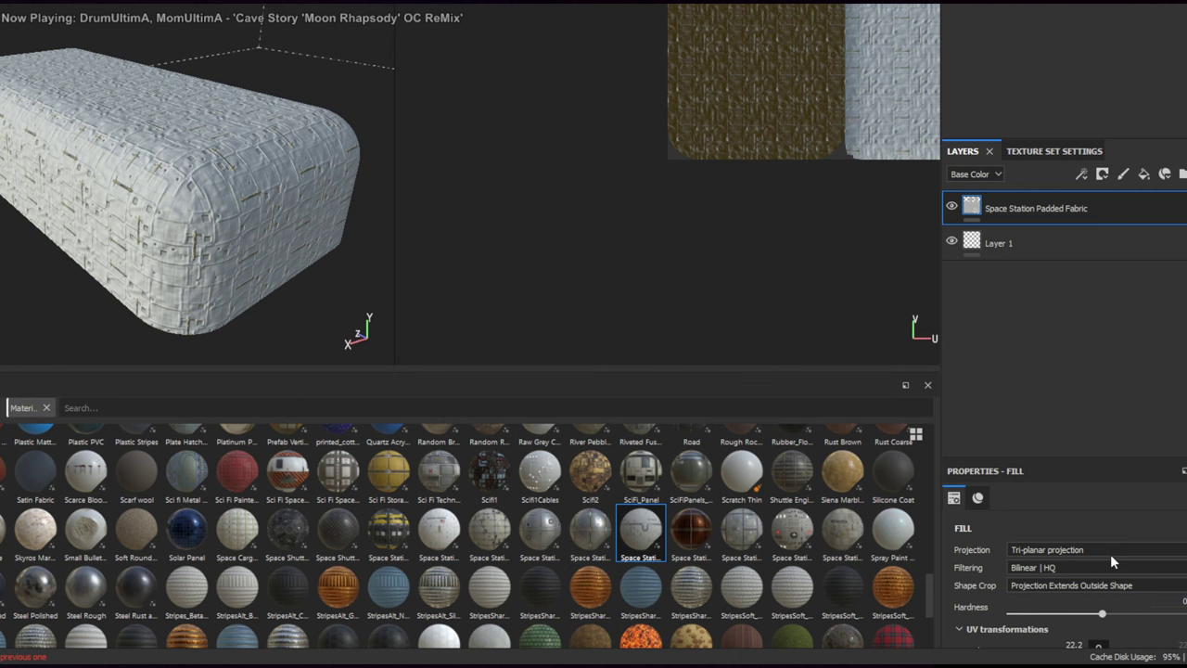
# - Set the padded fabric fill's UV scale to 7.28 and check the rounded block's sides and underside
pyautogui.scroll(-1, 1098, 610)
pyautogui.moveTo(1065, 606); pyautogui.dragTo(1058, 611)
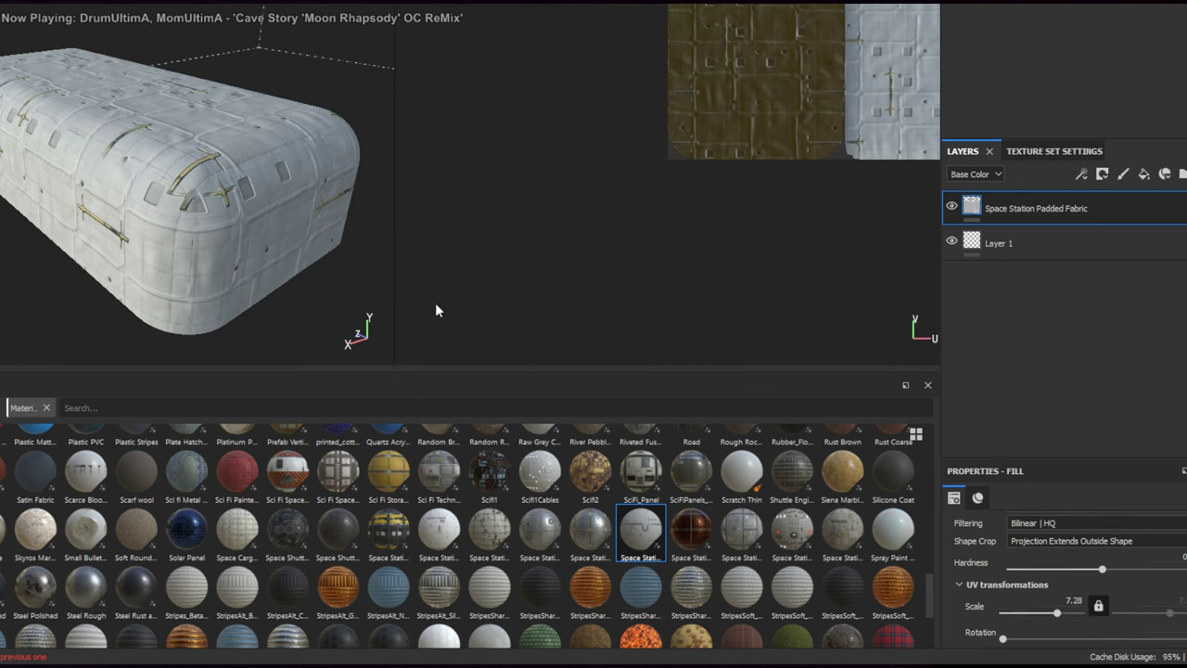
pyautogui.keyDown('alt'); pyautogui.moveTo(285, 219); pyautogui.dragTo(302, 95); pyautogui.keyUp('alt')
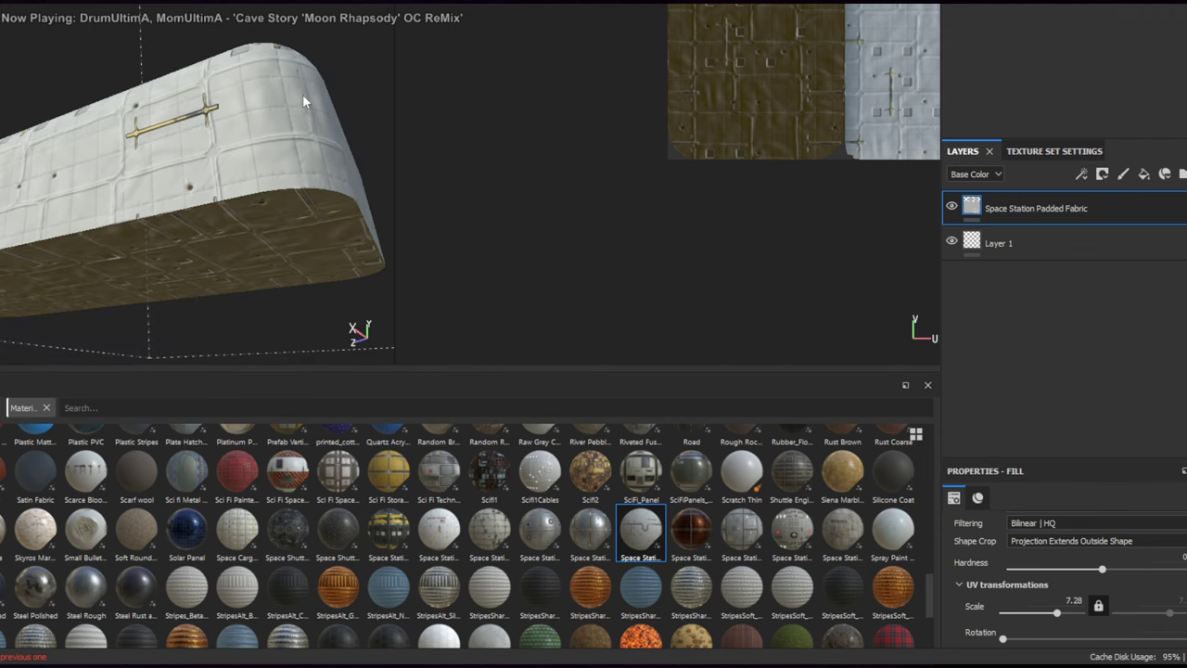
pyautogui.keyDown('alt'); pyautogui.moveTo(230, 153); pyautogui.dragTo(133, 217); pyautogui.keyUp('alt')
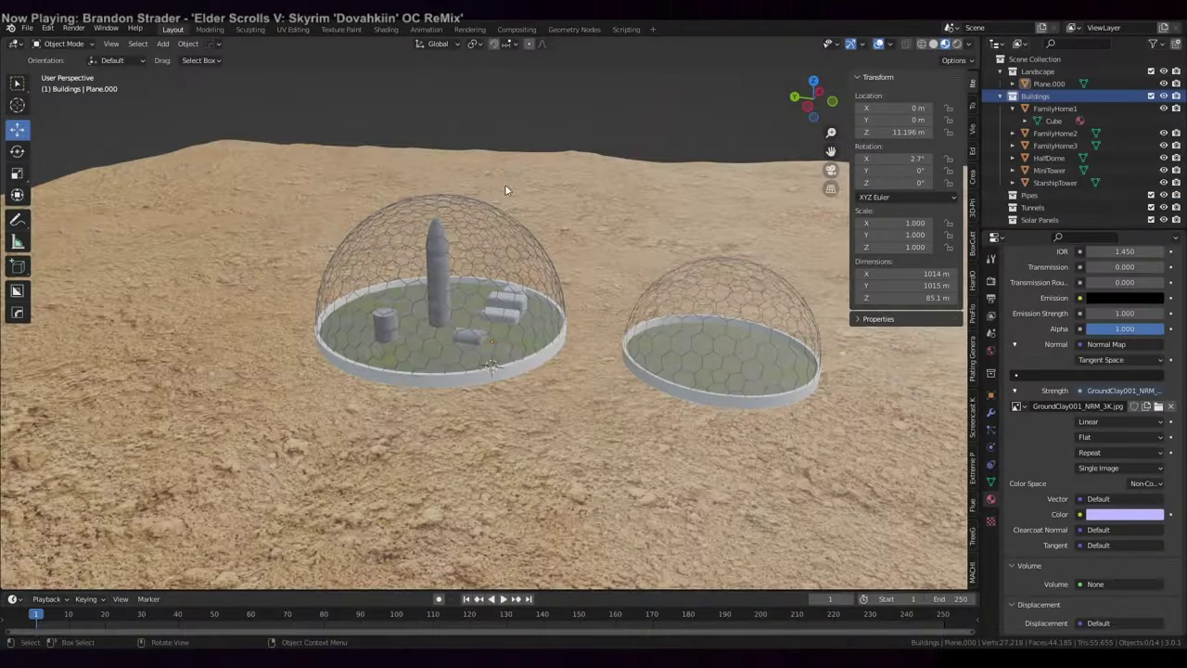
# - In Blender, place the top hatch beside the half dome's flat front and set its rotation to -90° on X and 90° on Z
pyautogui.moveTo(503, 191); pyautogui.dragTo(596, 156, button='middle')
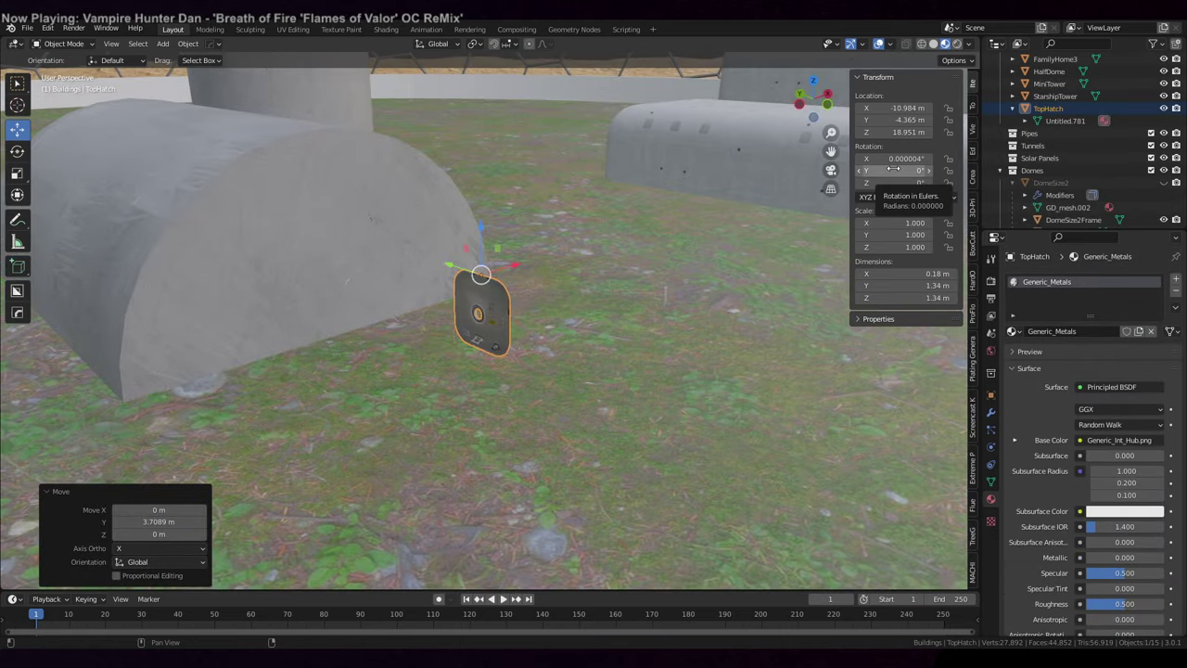
pyautogui.moveTo(893, 159)
pyautogui.mouseDown()
pyautogui.moveTo(816, 158)
pyautogui.moveTo(891, 159)
pyautogui.mouseUp()
pyautogui.click(891, 159)
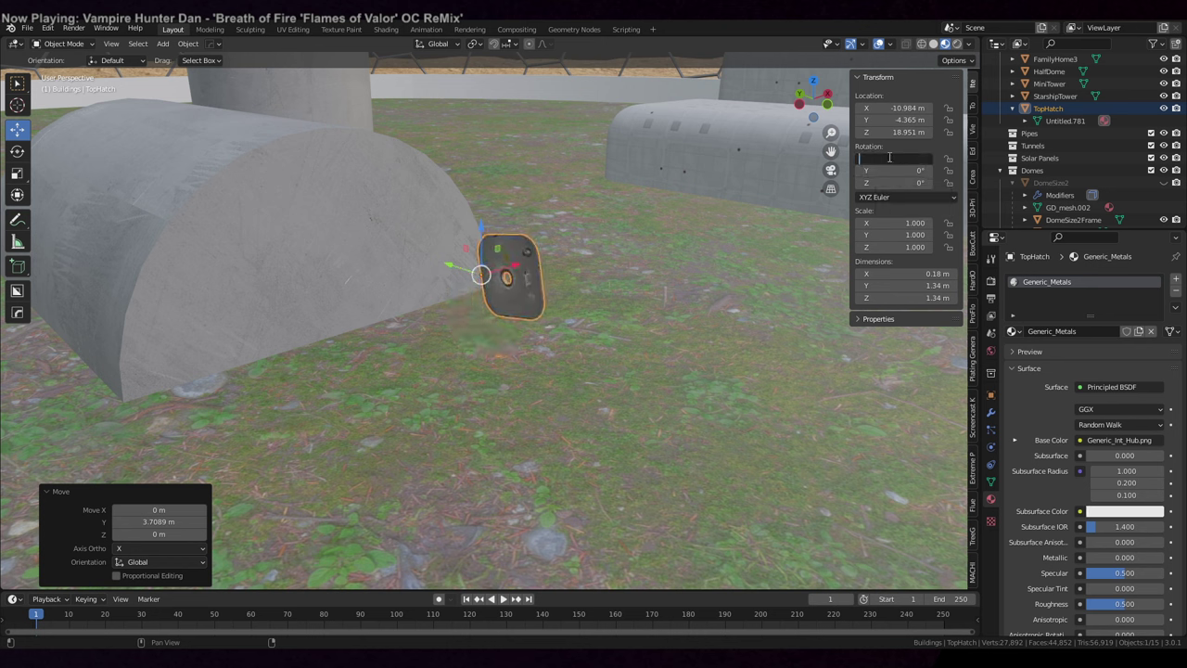
pyautogui.press('Return')
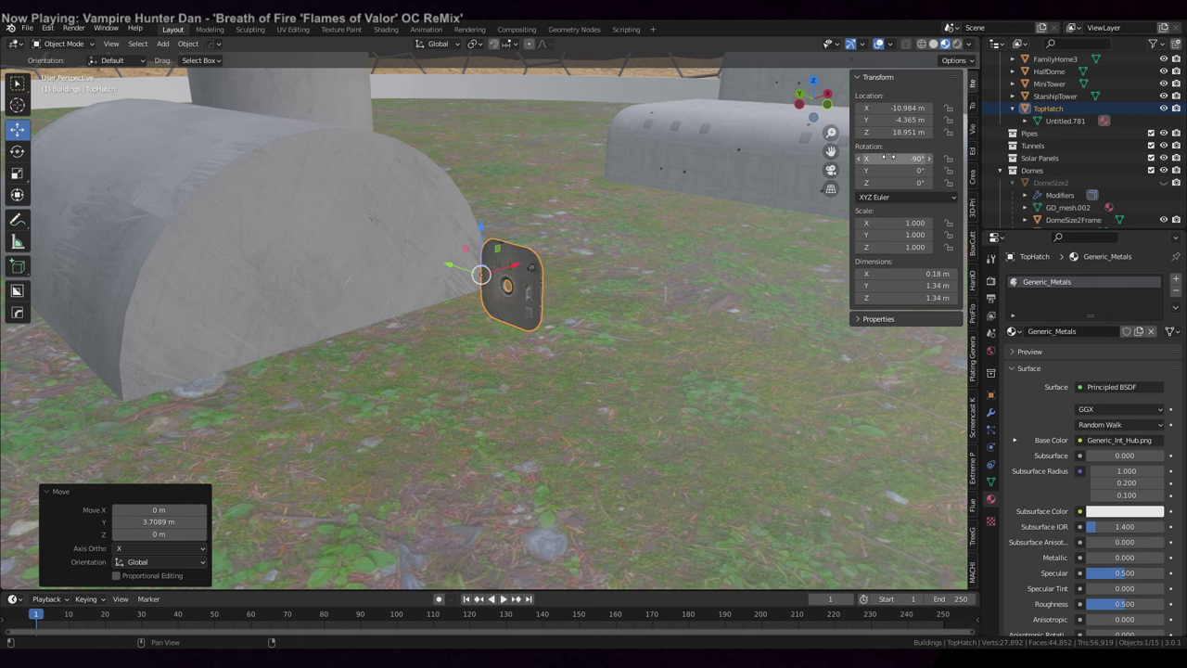
pyautogui.moveTo(888, 183)
pyautogui.mouseDown()
pyautogui.moveTo(900, 183)
pyautogui.moveTo(889, 185)
pyautogui.mouseUp()
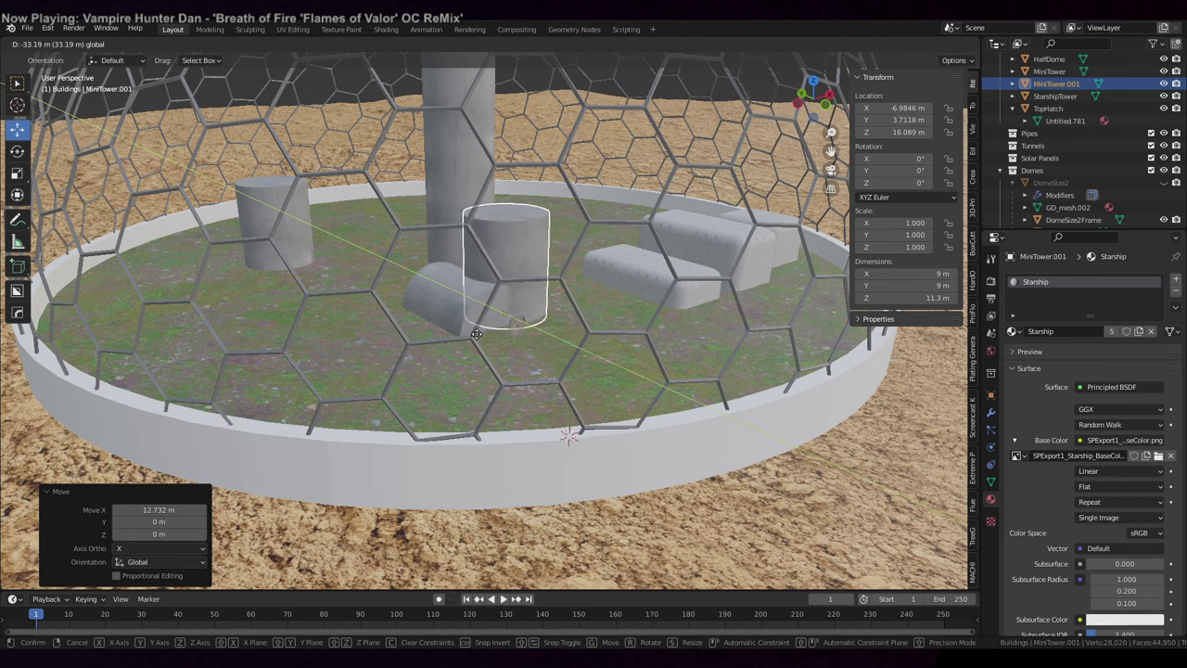
# - Scale the duplicated mini tower beside the half dome to 0.491 and set its X rotation to 90°
pyautogui.scroll(-2, 696, 235)
pyautogui.scroll(6, 697, 235)
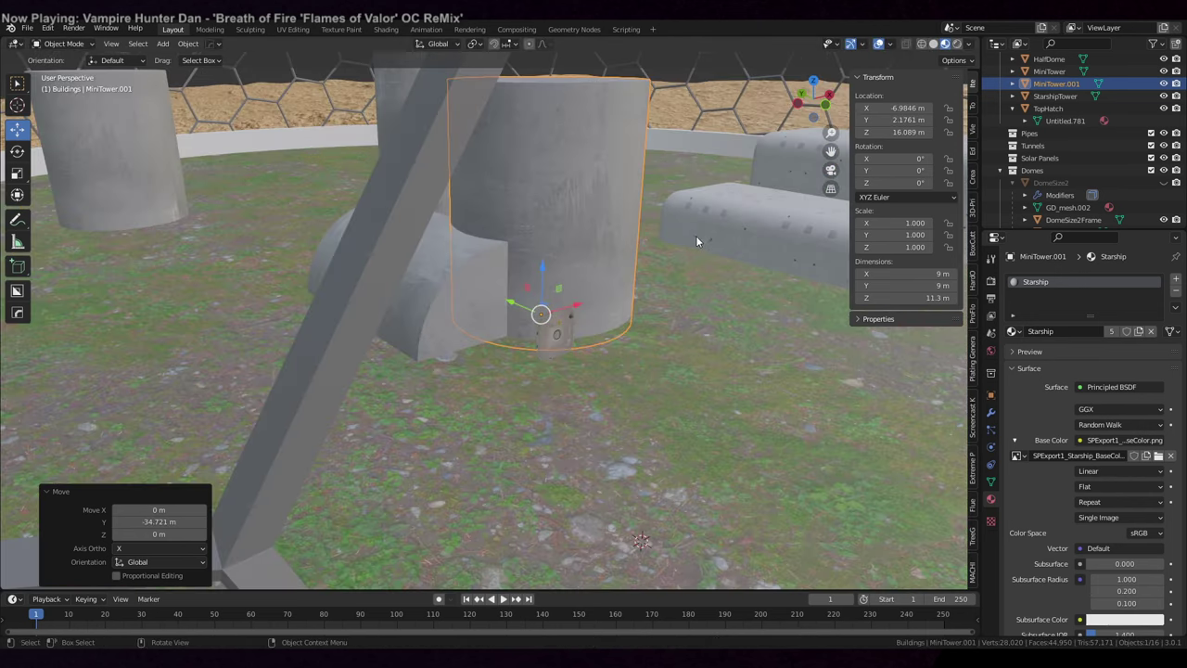
pyautogui.press('s')
pyautogui.click(679, 257)
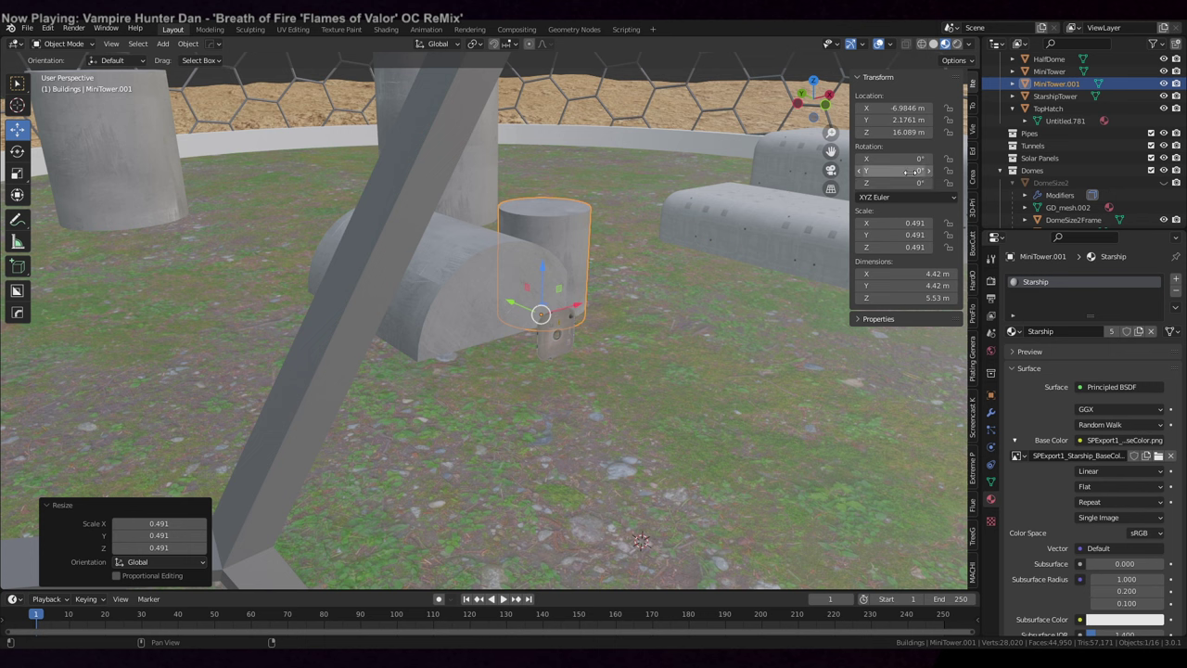
pyautogui.press('Return')
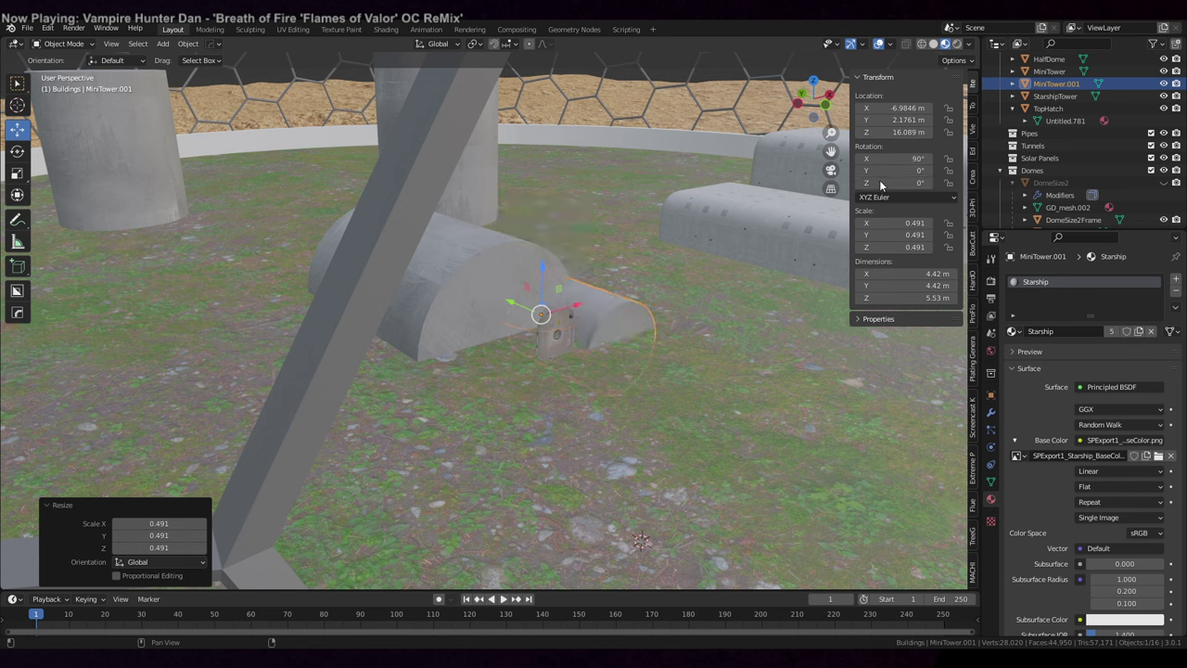
# - Scale the tipped cylinder down to 0.370 and position it against the half dome's front as an entrance behind the hatch
pyautogui.press('s')
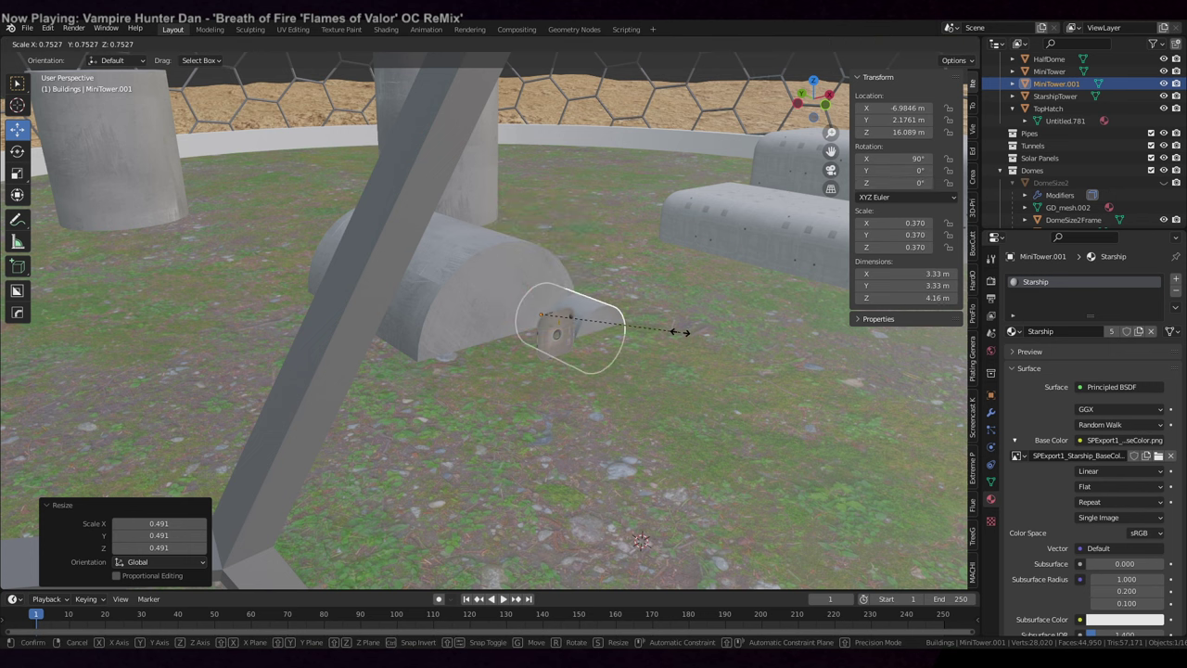
pyautogui.click(679, 331)
pyautogui.moveTo(517, 313); pyautogui.dragTo(540, 238)
pyautogui.moveTo(638, 238); pyautogui.dragTo(571, 266, button='middle')
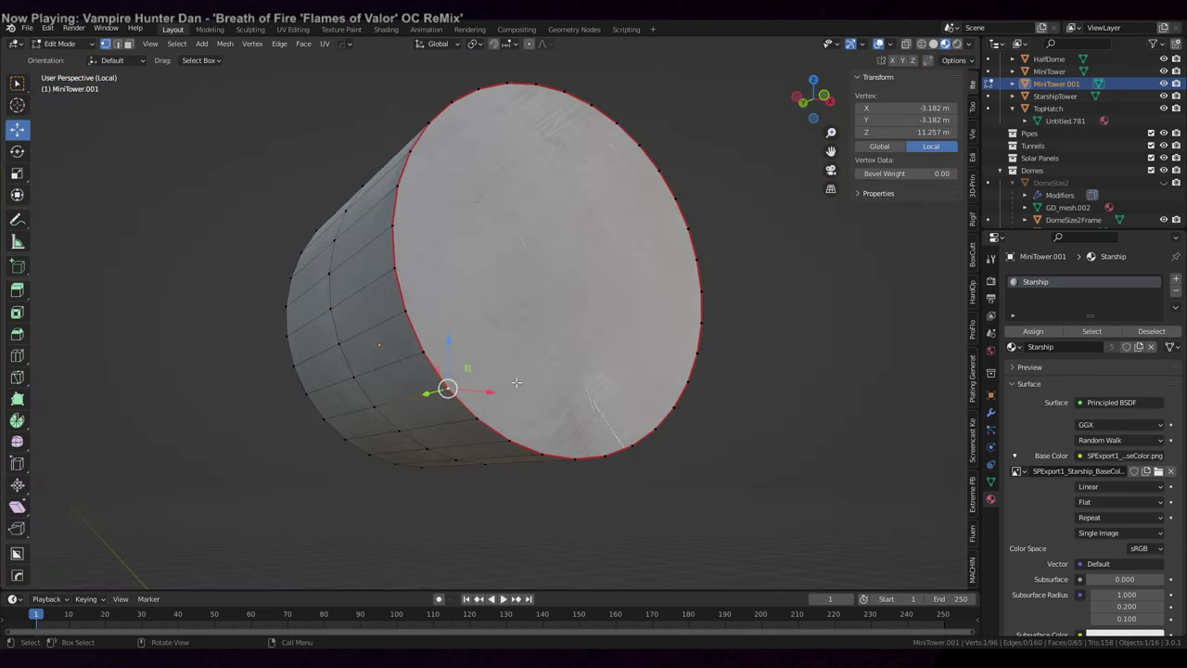
# - Select the lower faces of the entrance cylinder and flatten them into a level base by scaling to 0 along Z
pyautogui.moveTo(565, 371); pyautogui.dragTo(594, 408, button='middle')
pyautogui.keyDown('shift'); pyautogui.click(621, 424); pyautogui.keyUp('shift')
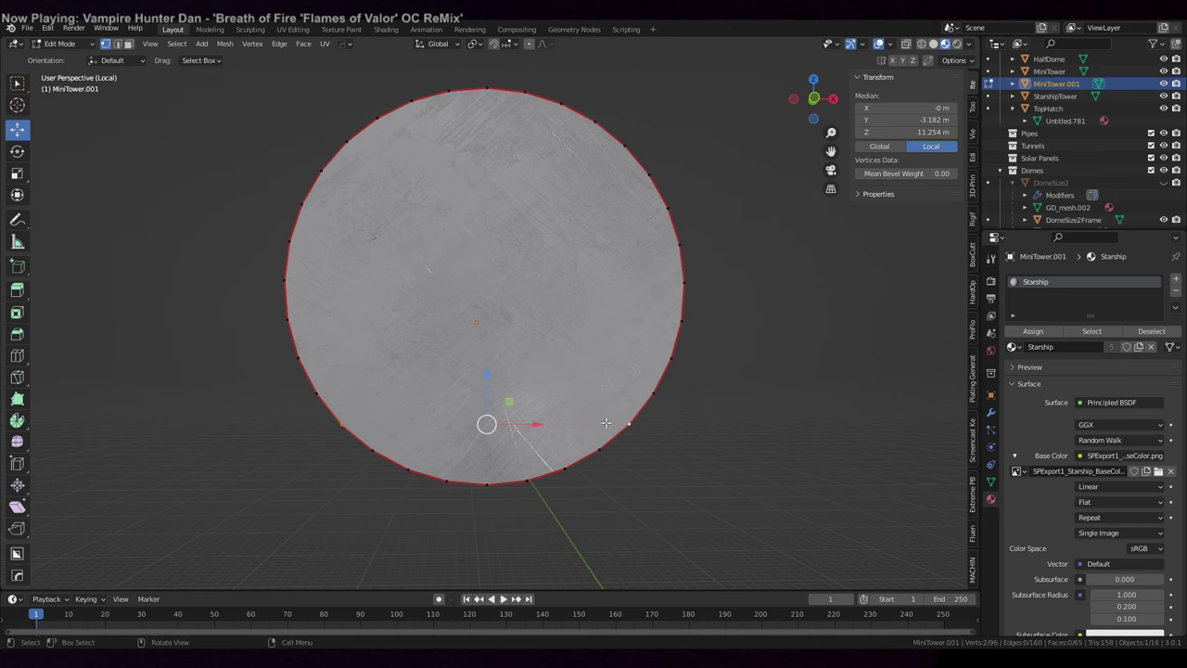
pyautogui.moveTo(570, 419); pyautogui.dragTo(737, 350, button='middle')
pyautogui.click(573, 350)
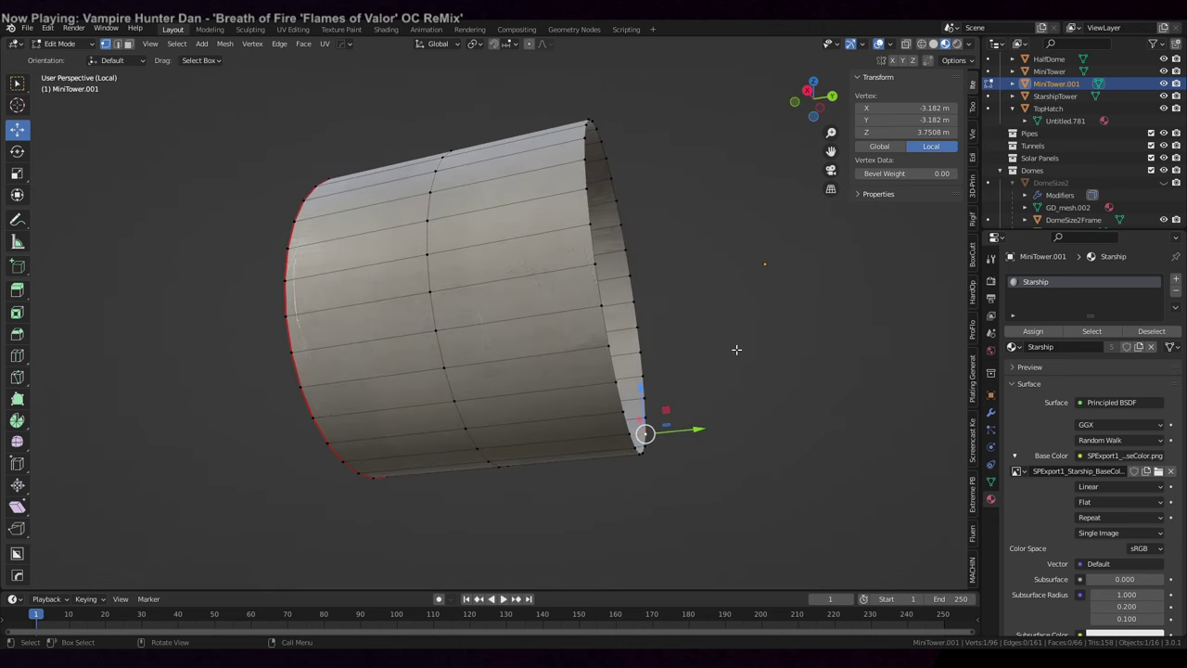
pyautogui.press('KP_7')
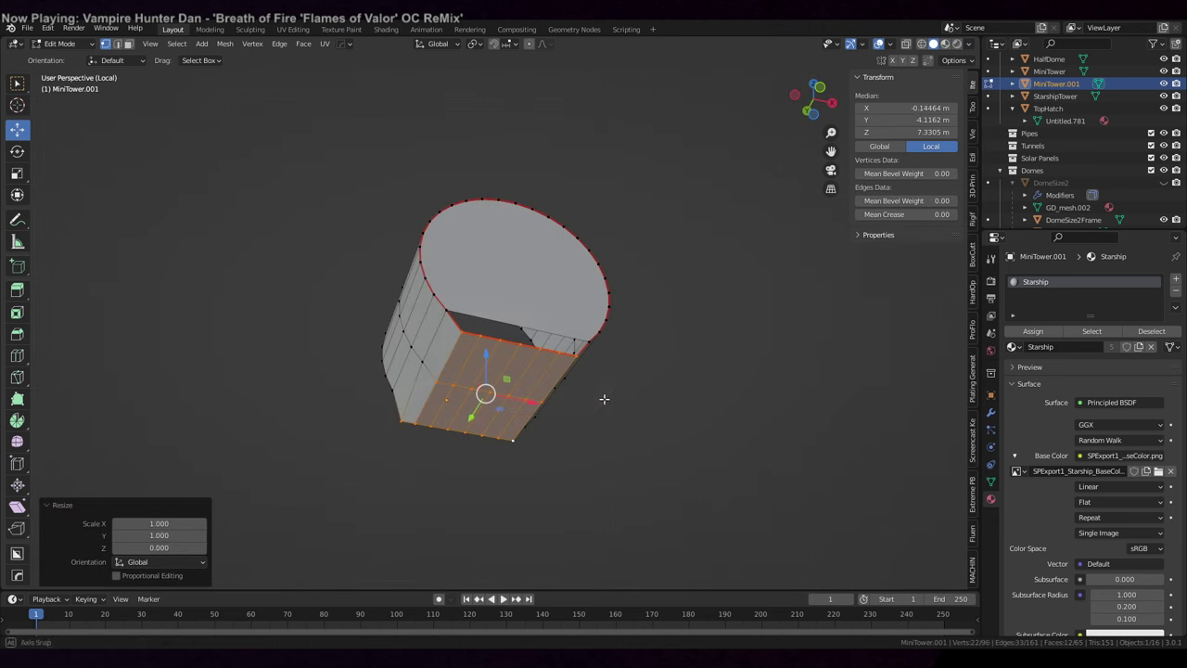
pyautogui.hotkey('ctrl', 'z')
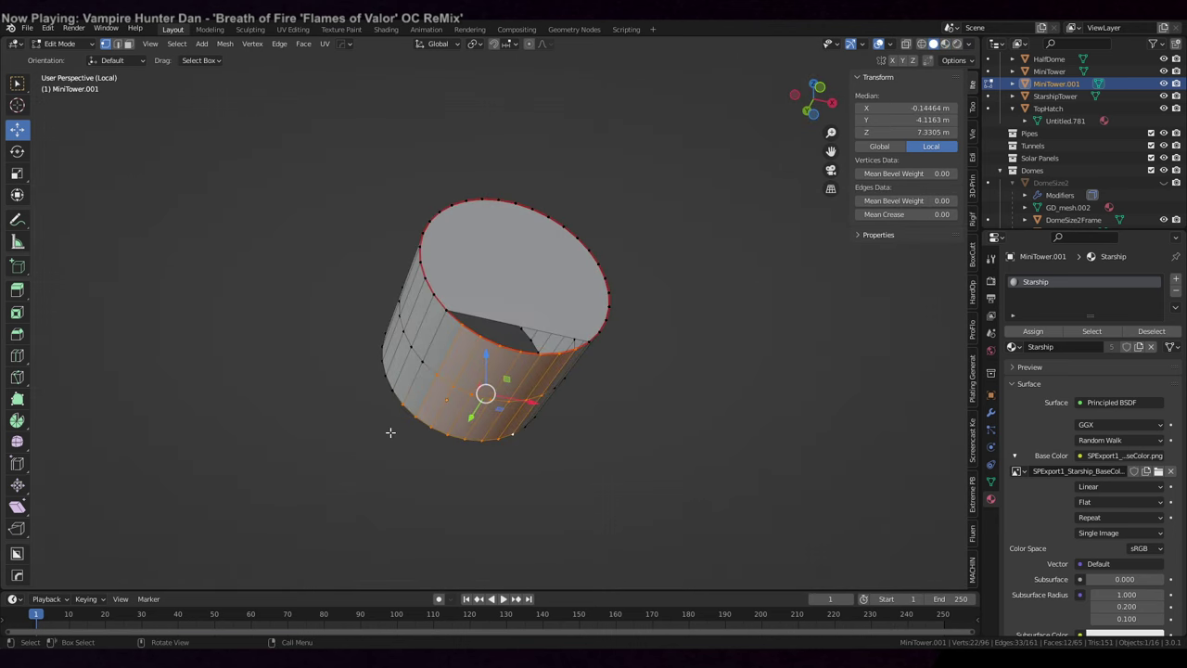
pyautogui.press('s')
pyautogui.press('z')
pyautogui.press('0')
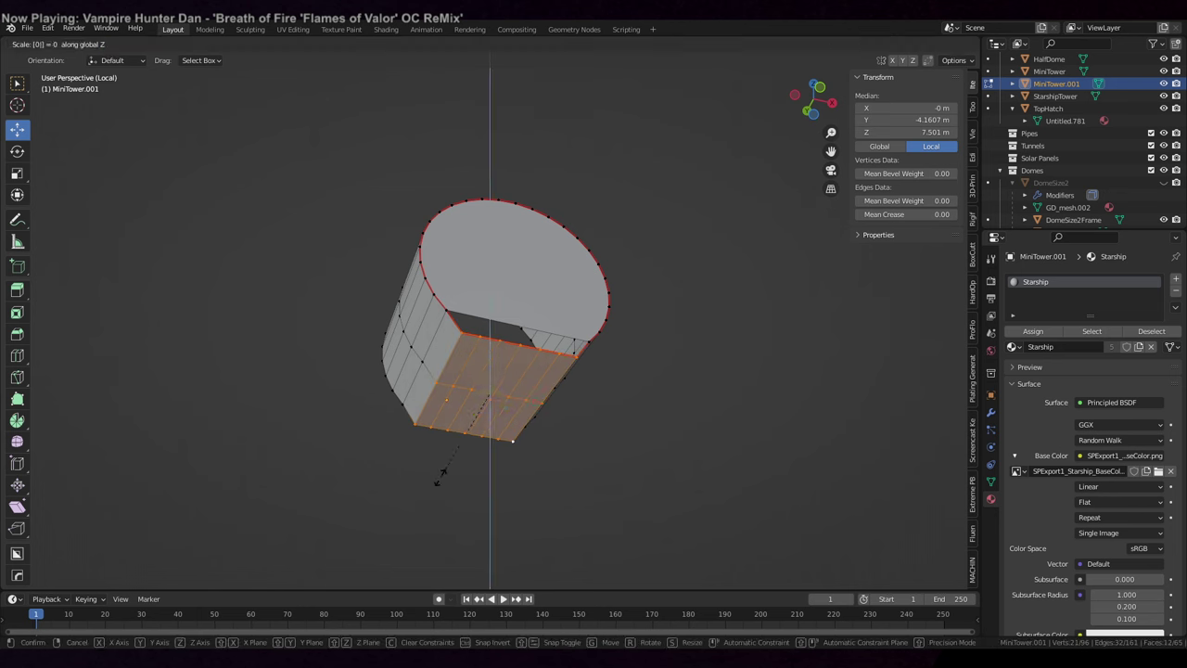
pyautogui.press('Return')
# - Raise the cylinder's flattened base about 0.37 m along Z
pyautogui.moveTo(452, 444); pyautogui.dragTo(437, 485, button='middle')
pyautogui.scroll(2, 451, 462)
pyautogui.moveTo(489, 434); pyautogui.dragTo(491, 395)
pyautogui.click(489, 392)
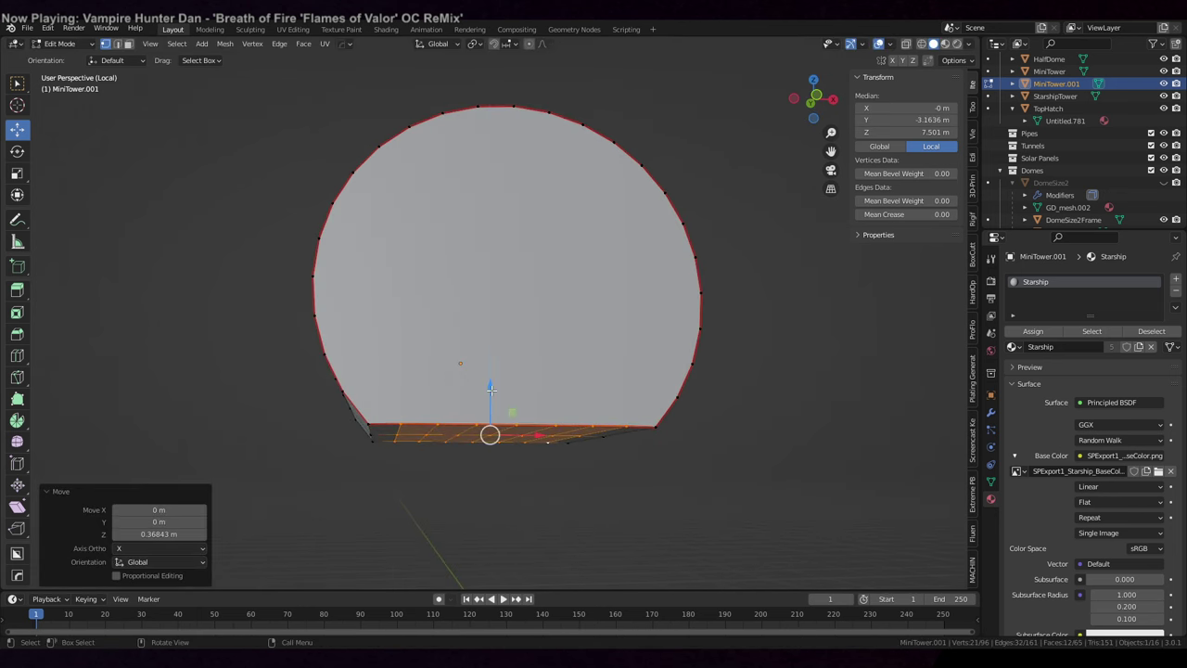
# - Nudge the flattened base down about 0.006 m in front view to line it up with the cylinder's lower corner vertices
pyautogui.press('KP_1')
pyautogui.scroll(5, 491, 389)
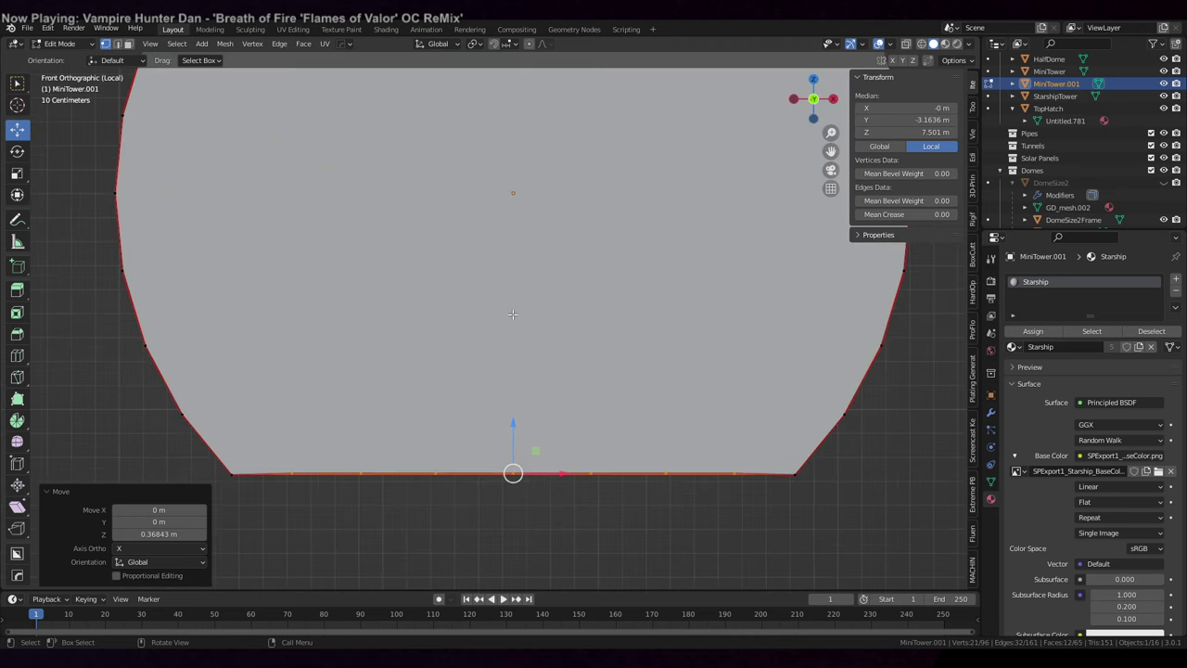
pyautogui.keyDown('shift'); pyautogui.moveTo(509, 273); pyautogui.dragTo(539, 234, button='middle'); pyautogui.keyUp('shift')
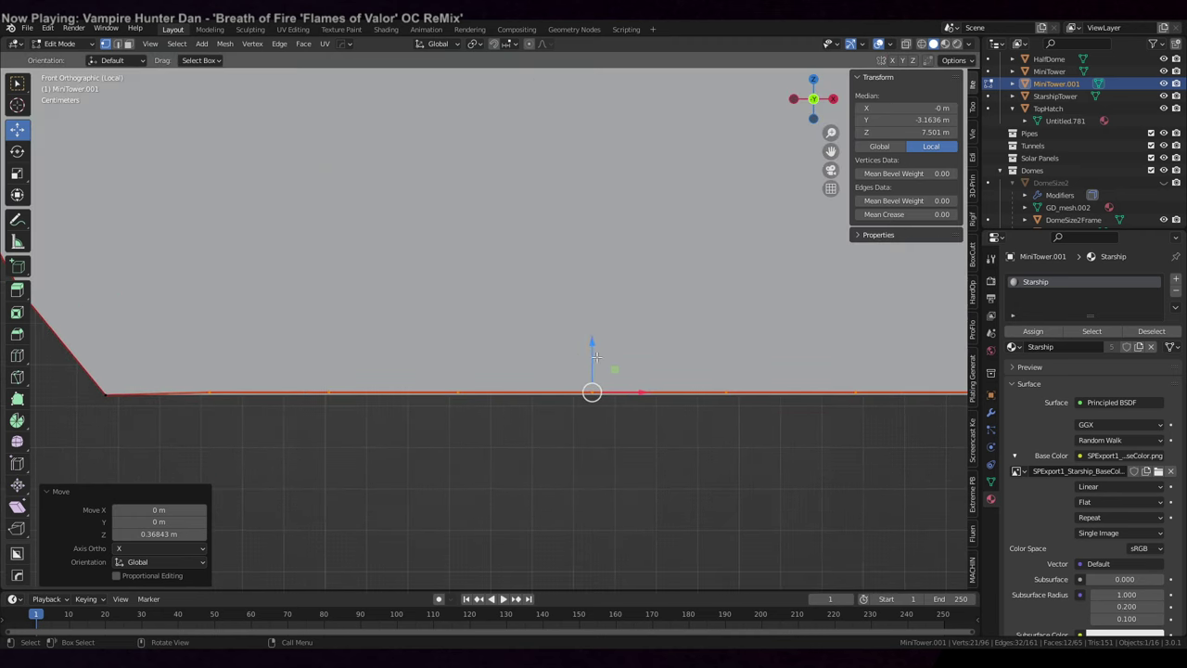
pyautogui.moveTo(591, 343); pyautogui.dragTo(589, 341)
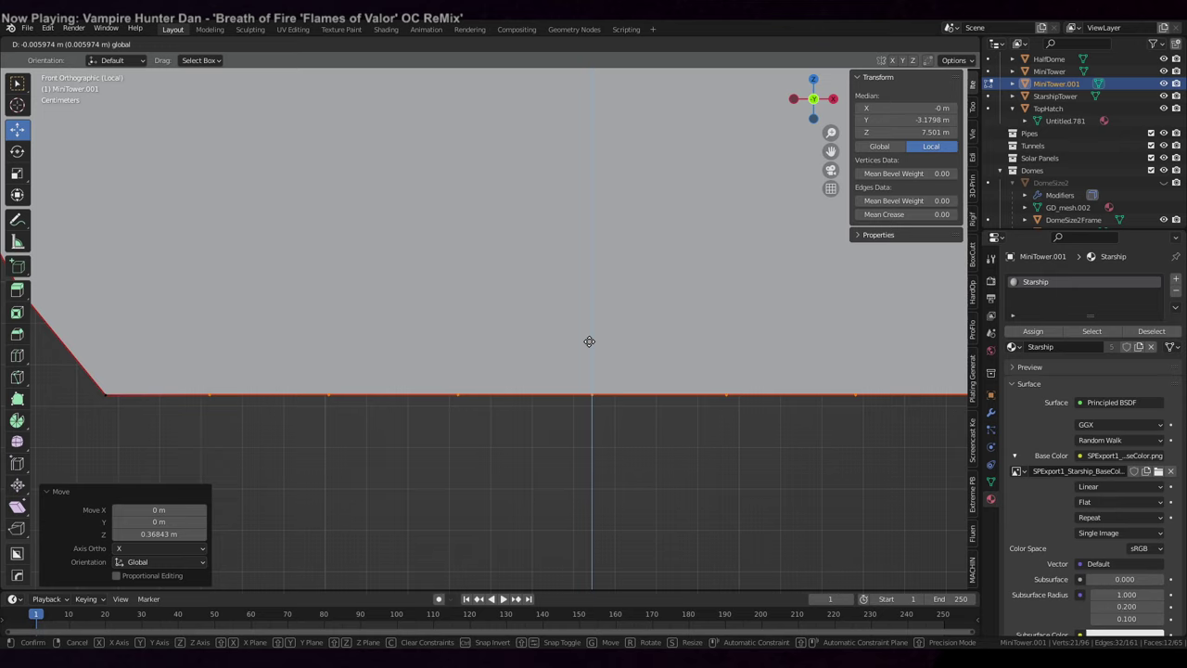
pyautogui.click(588, 341)
pyautogui.scroll(-5, 548, 362)
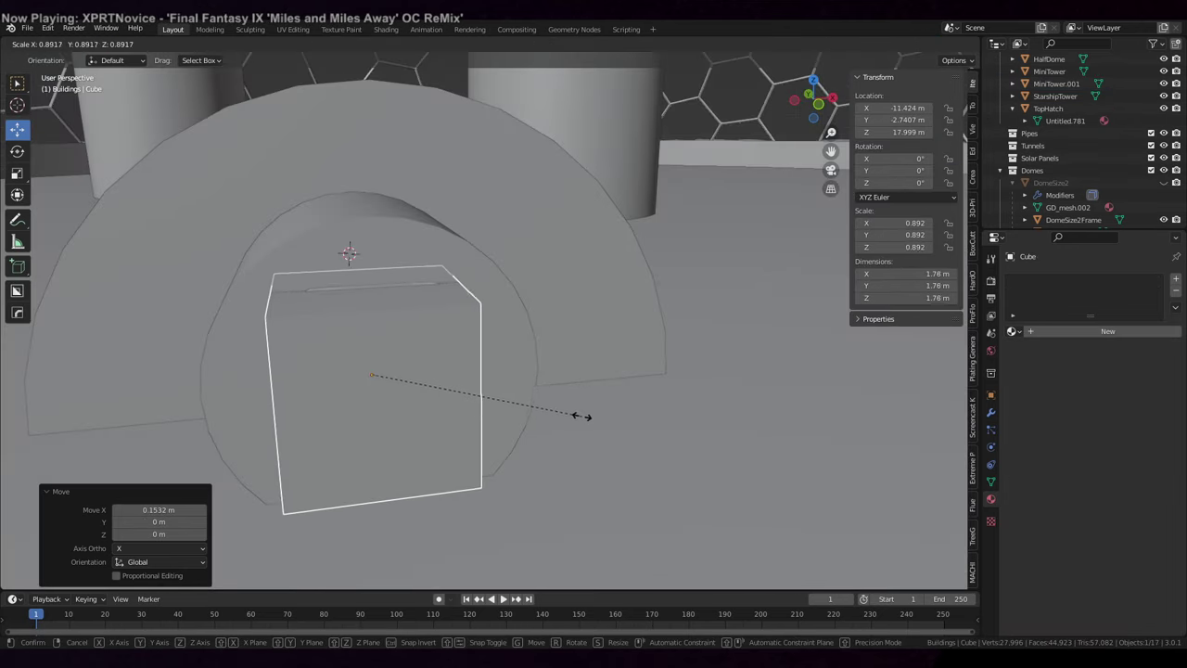
# - Scale the cutter cube around the hatch to 0.921 and round its four lengthwise edges with an 11-segment bevel
pyautogui.click(589, 423)
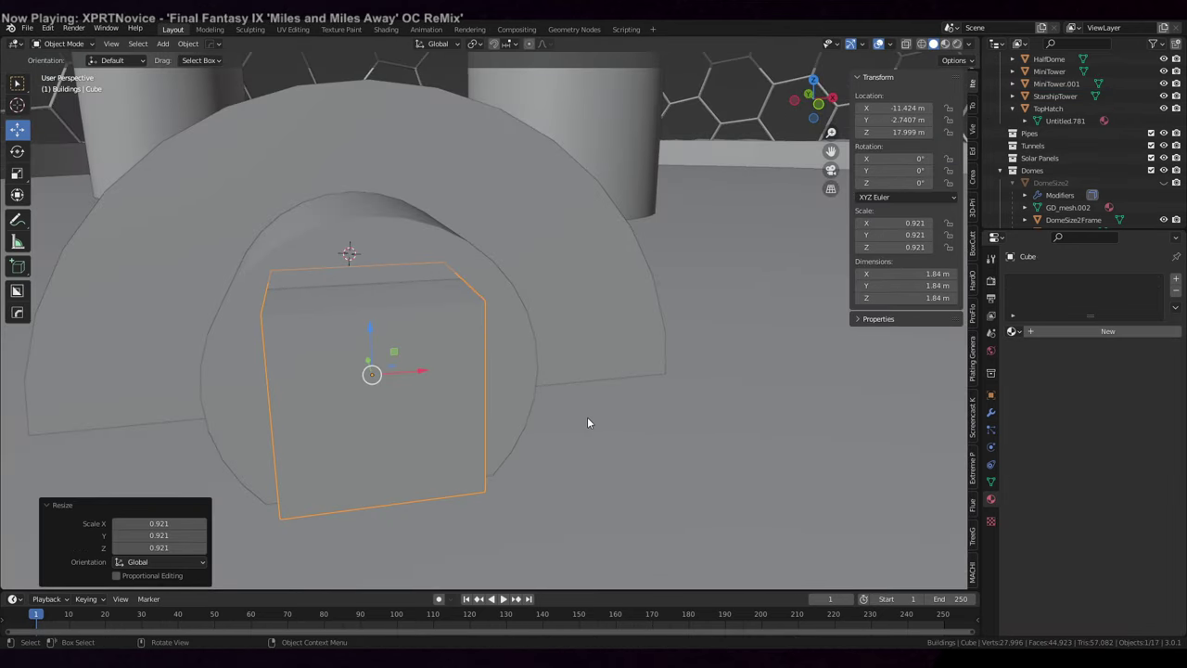
pyautogui.hotkey('shift', 'z')
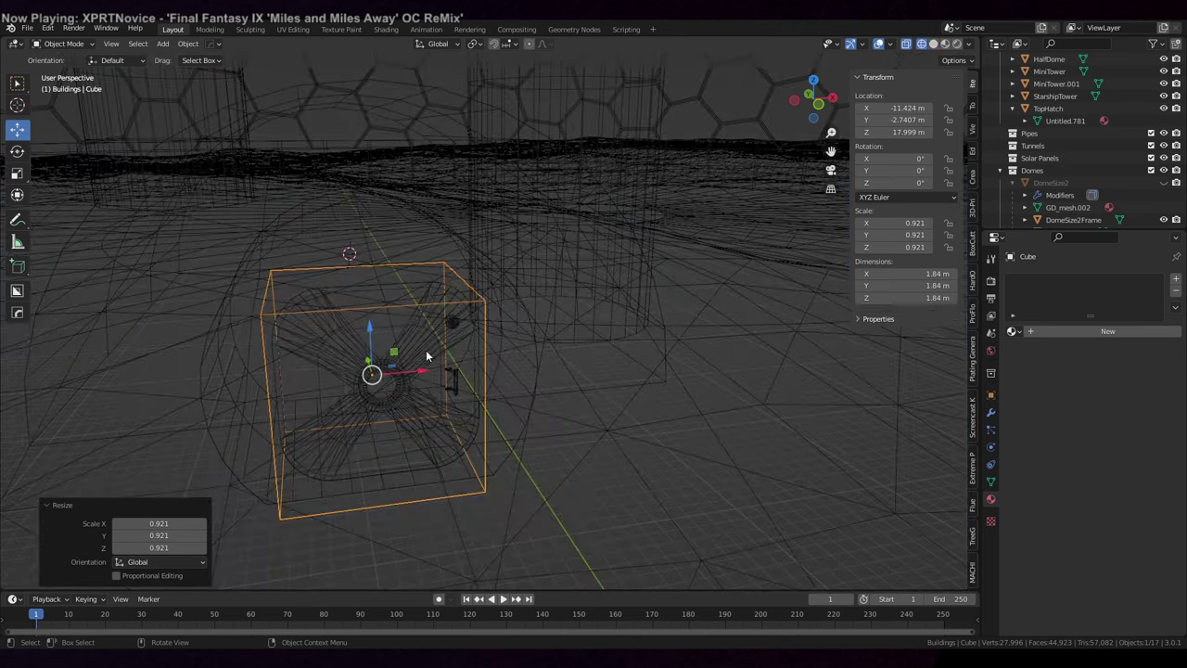
pyautogui.press('Tab')
pyautogui.click(271, 297)
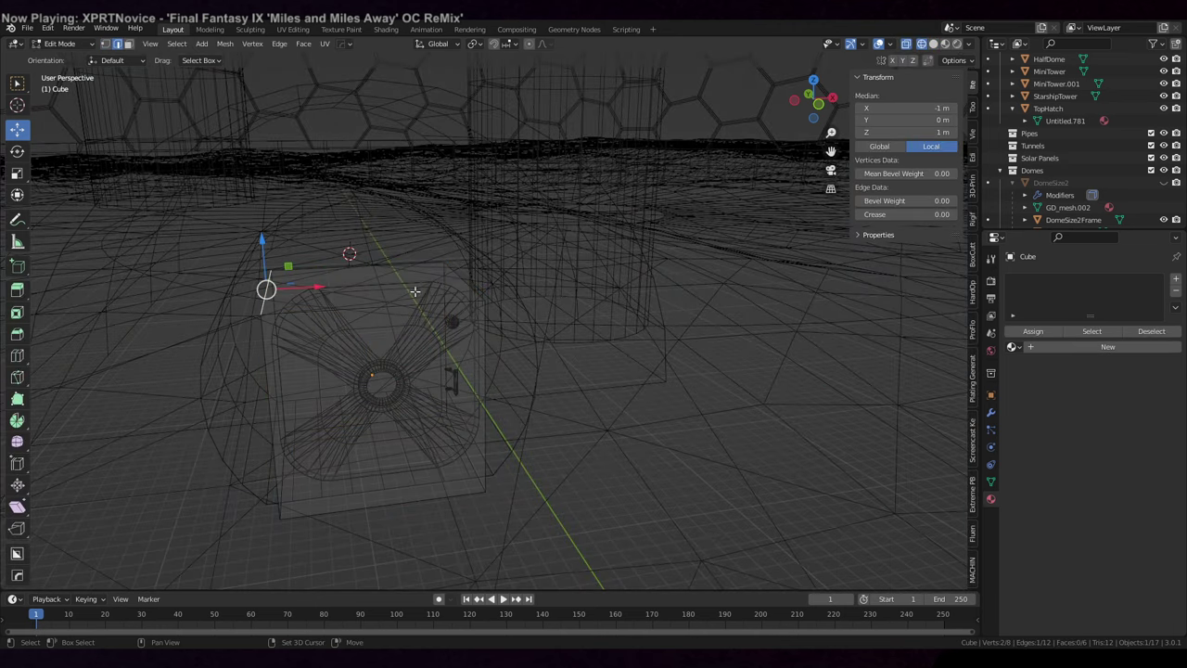
pyautogui.keyDown('shift'); pyautogui.click(456, 278); pyautogui.keyUp('shift')
pyautogui.keyDown('shift'); pyautogui.click(296, 475); pyautogui.keyUp('shift')
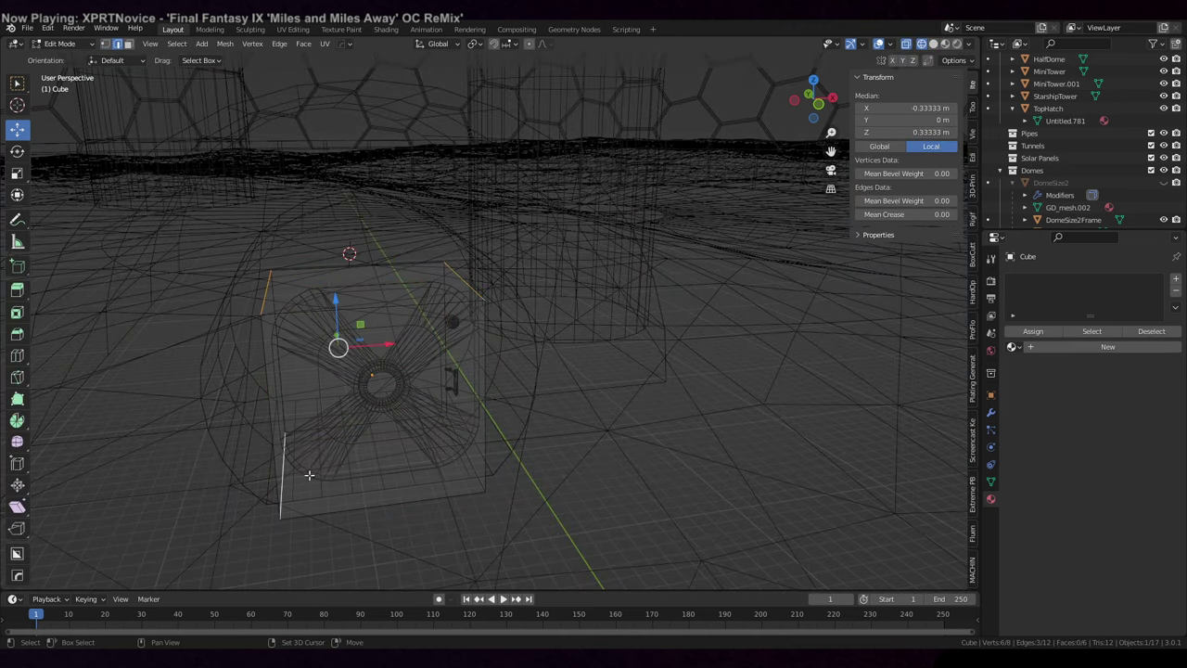
pyautogui.keyDown('shift'); pyautogui.click(471, 468); pyautogui.keyUp('shift')
pyautogui.hotkey('ctrl', 'b')
pyautogui.scroll(10, 671, 490)
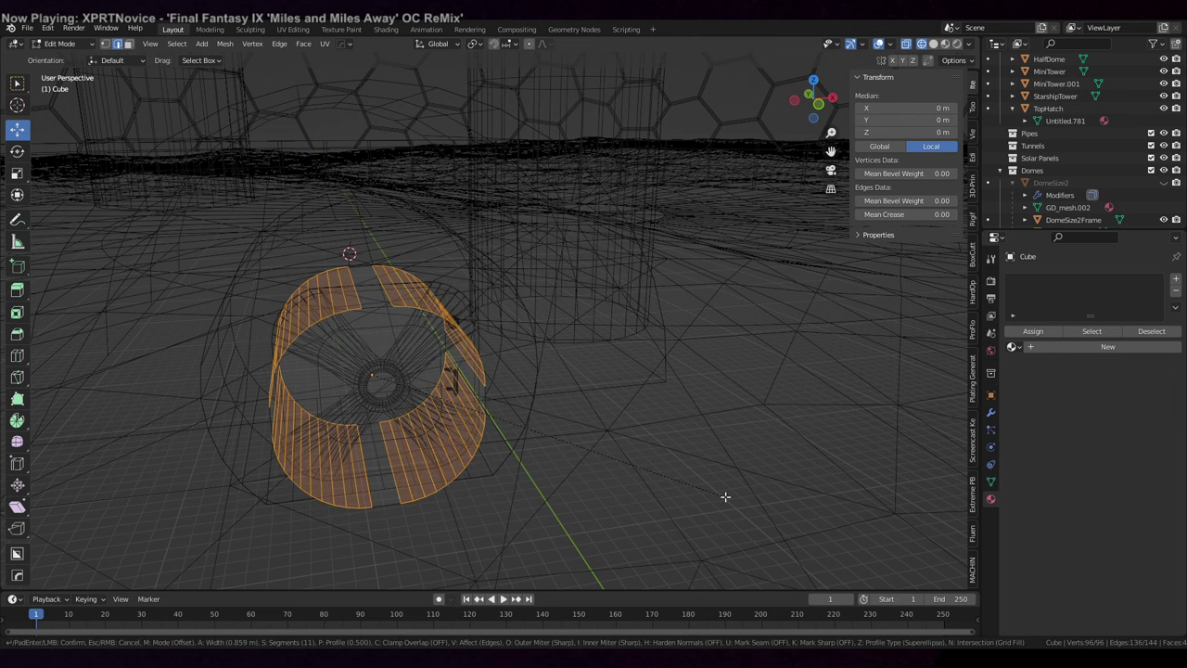
pyautogui.click(681, 501)
# - Add a Boolean Difference modifier to the entrance cylinder with the rounded cube as the cutting object
pyautogui.moveTo(681, 501); pyautogui.dragTo(532, 418, button='middle')
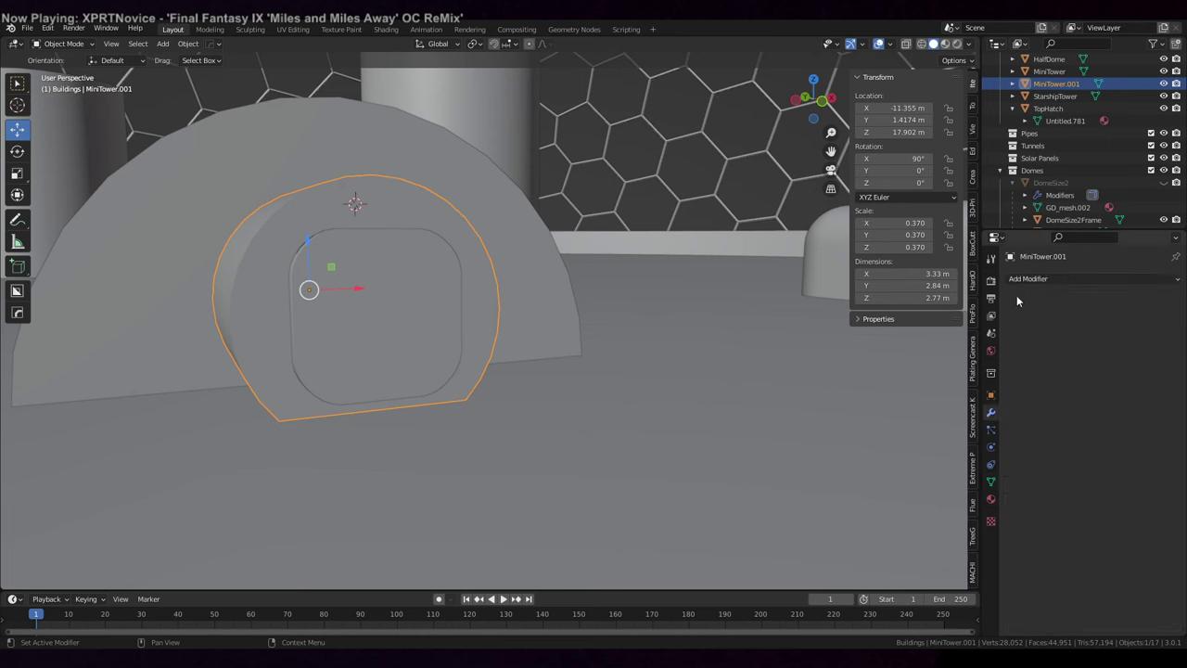
pyautogui.click(1027, 279)
pyautogui.click(970, 341)
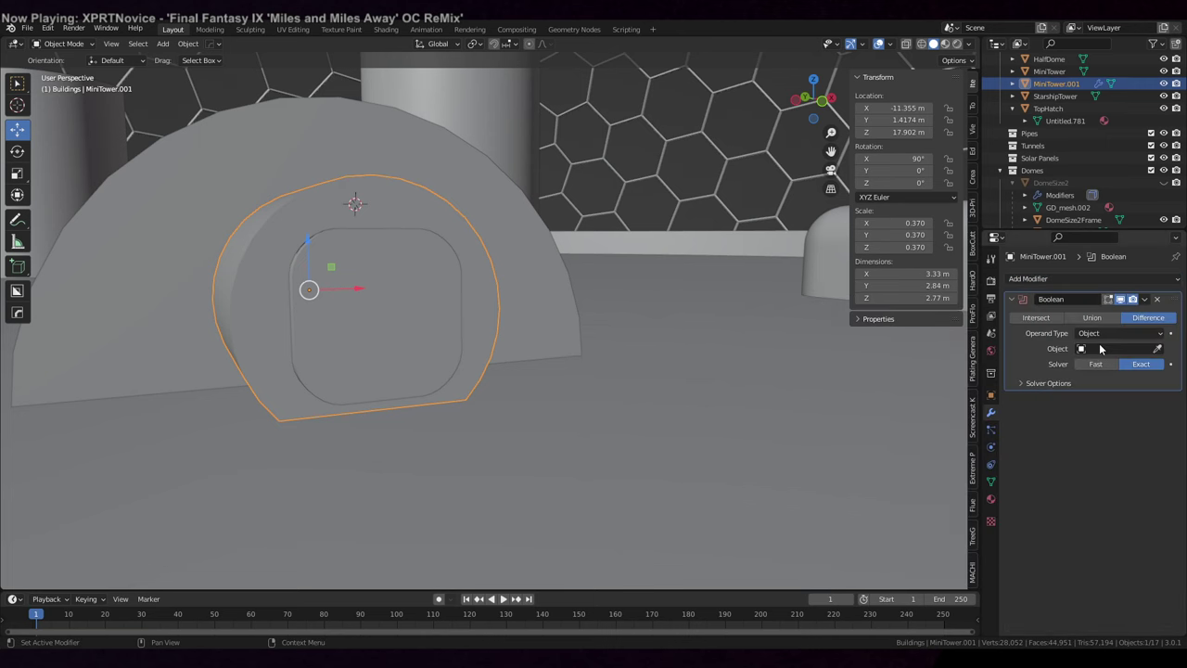
pyautogui.click(1108, 348)
pyautogui.click(1157, 348)
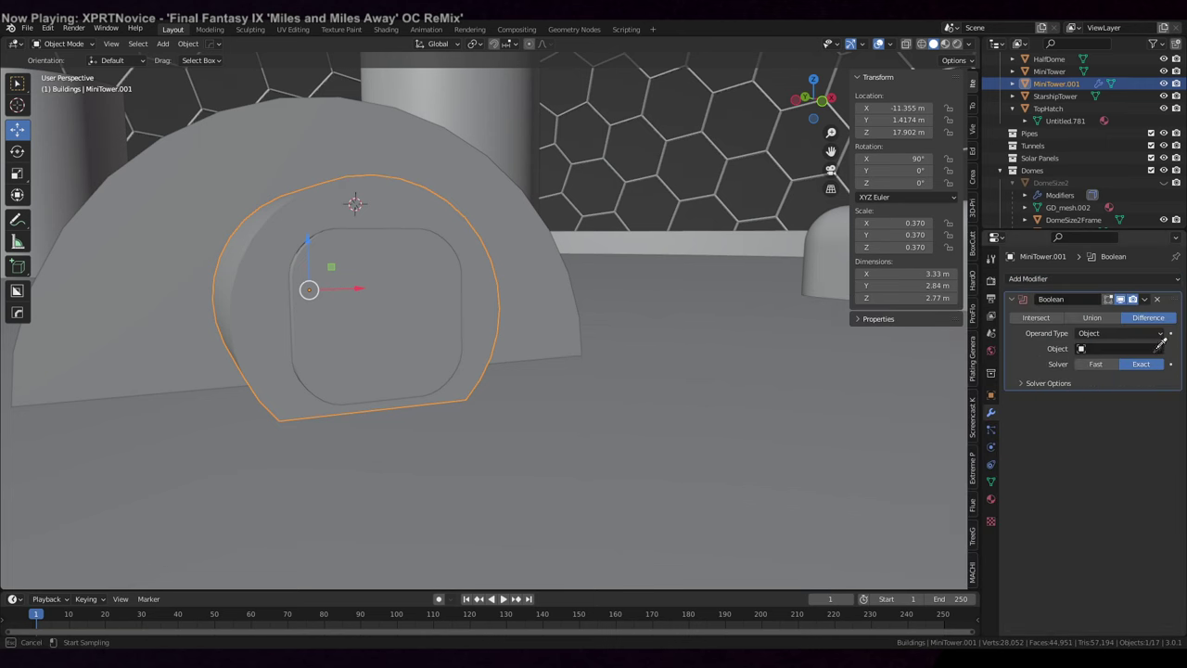
pyautogui.click(421, 272)
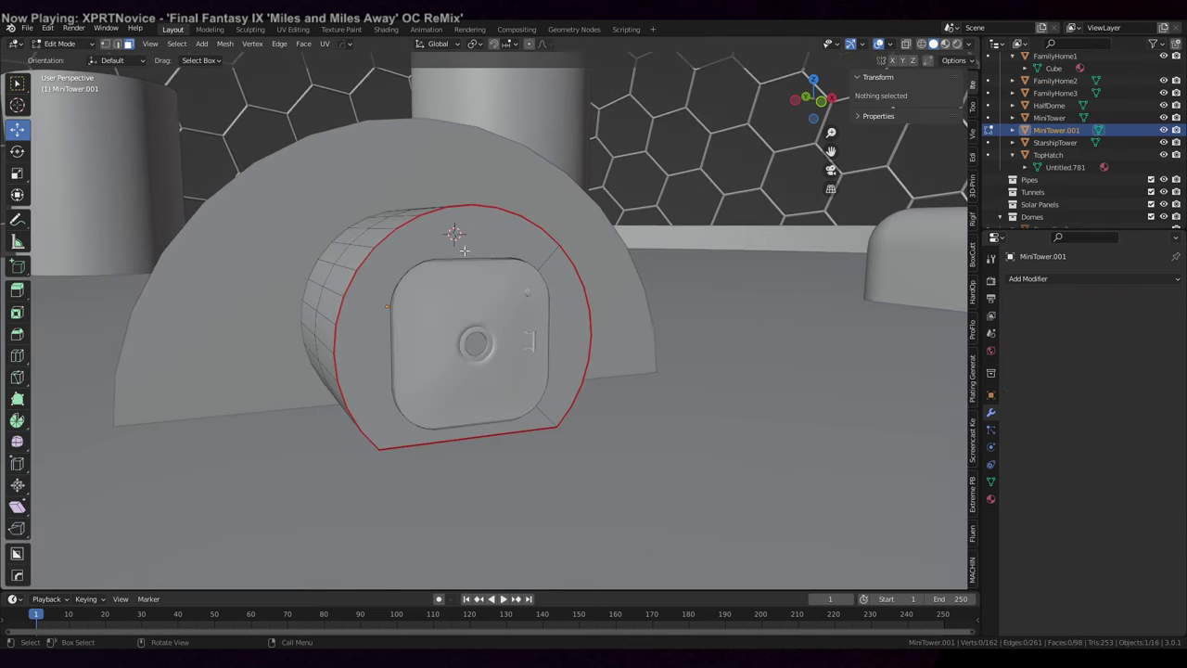
# - Finish editing the entrance cylinder's mesh and select the hatch in its doorway
pyautogui.press('Tab')
pyautogui.click(705, 375)
pyautogui.scroll(2, 709, 384)
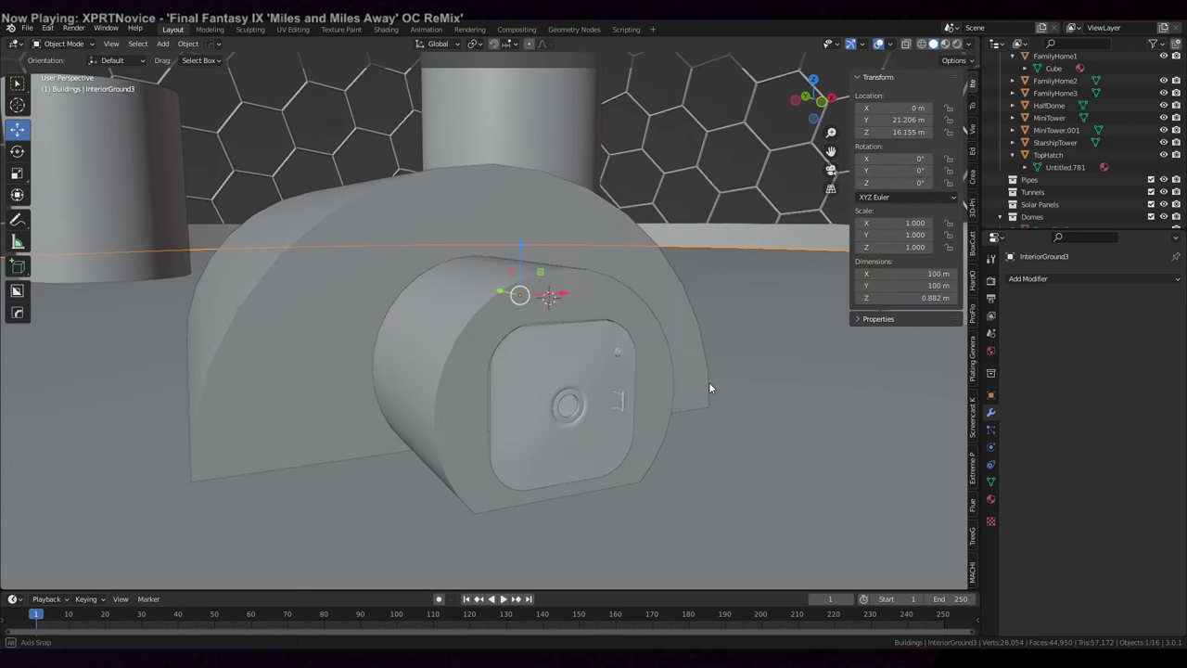
pyautogui.click(553, 398)
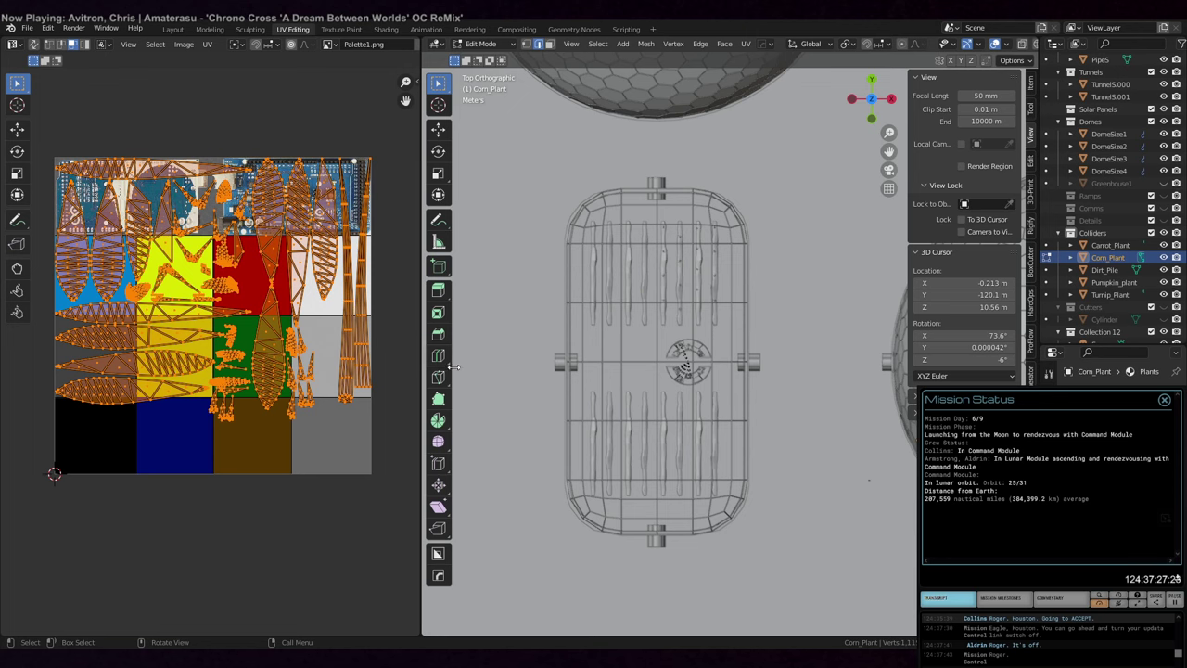
# - Shrink all of the corn plant's UVs and move them onto the green swatch of Palette1.png
pyautogui.press('s')
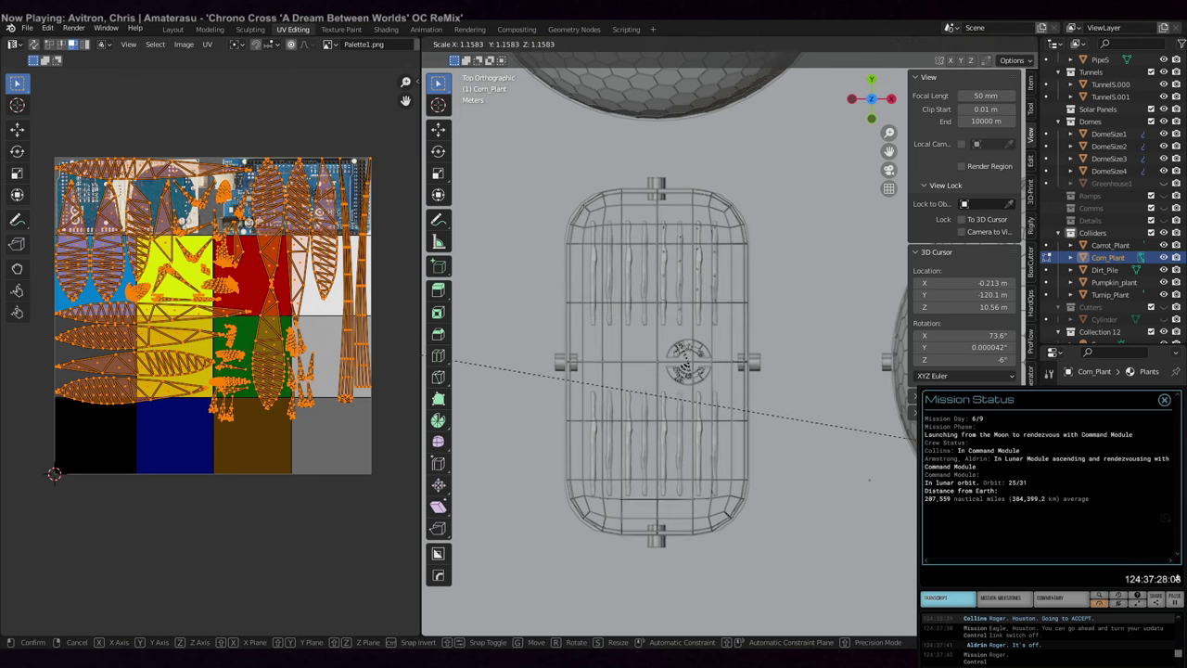
pyautogui.click(914, 435)
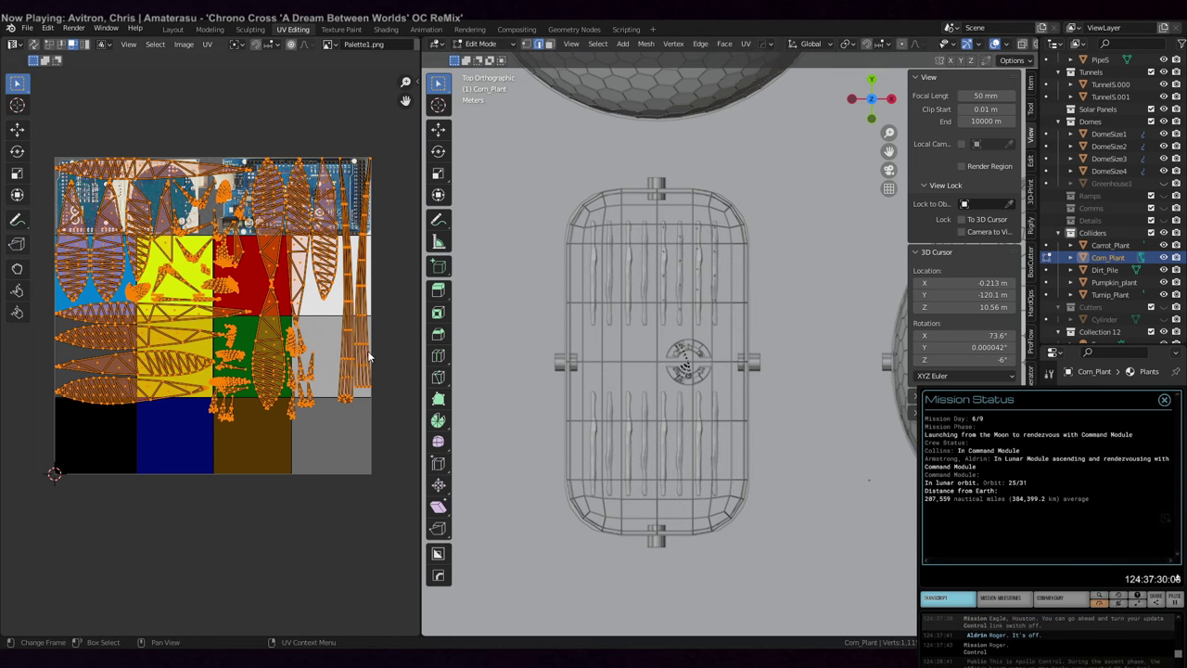
pyautogui.press('s')
pyautogui.click(311, 329)
pyautogui.press('g')
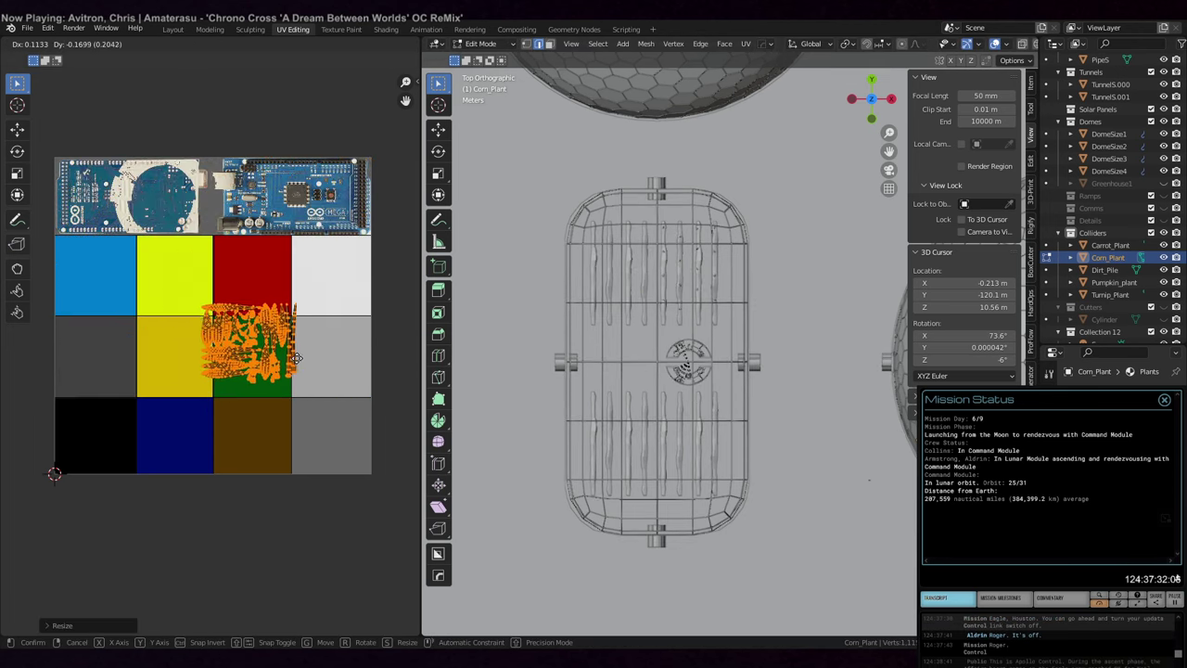
pyautogui.click(315, 380)
pyautogui.press('Tab')
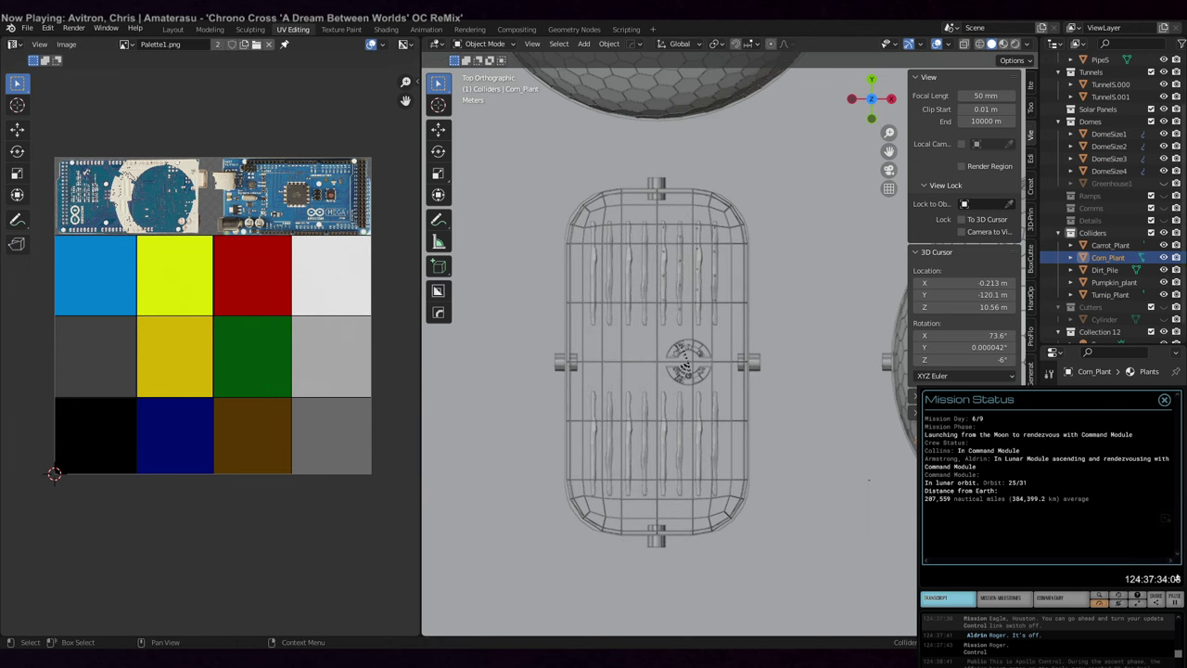
# - Shrink all of Dirt_Pile's UVs and fit them onto the brown swatch of Palette1.png
pyautogui.click(1107, 270)
pyautogui.press('Tab')
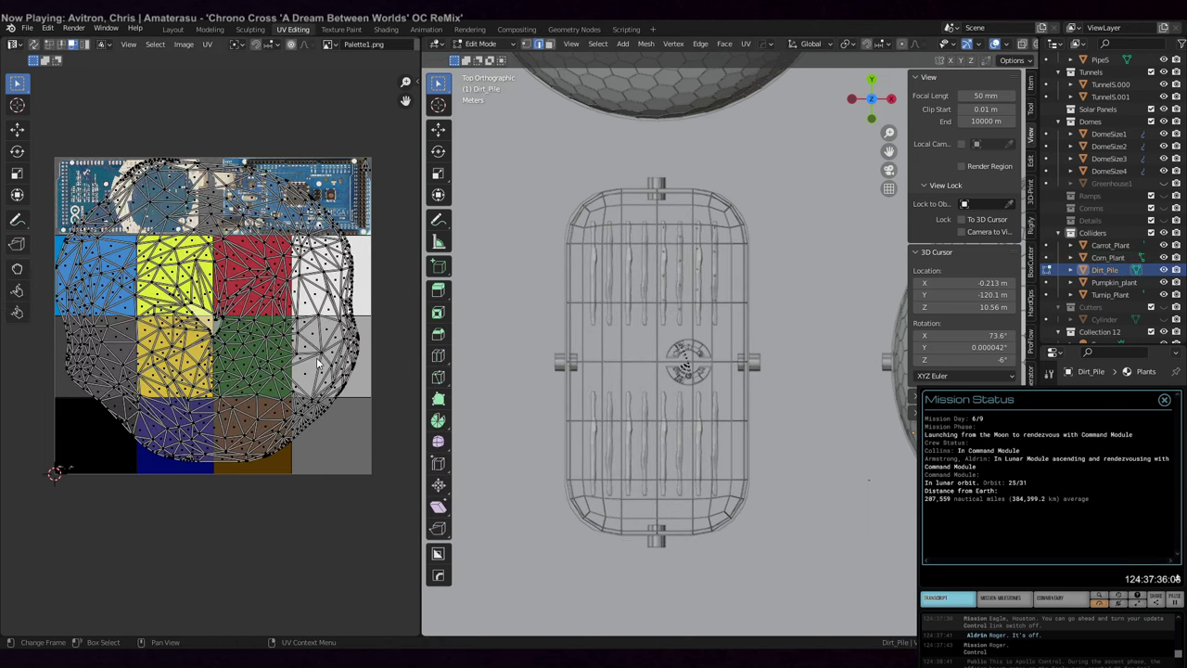
pyautogui.press('a')
pyautogui.press('s')
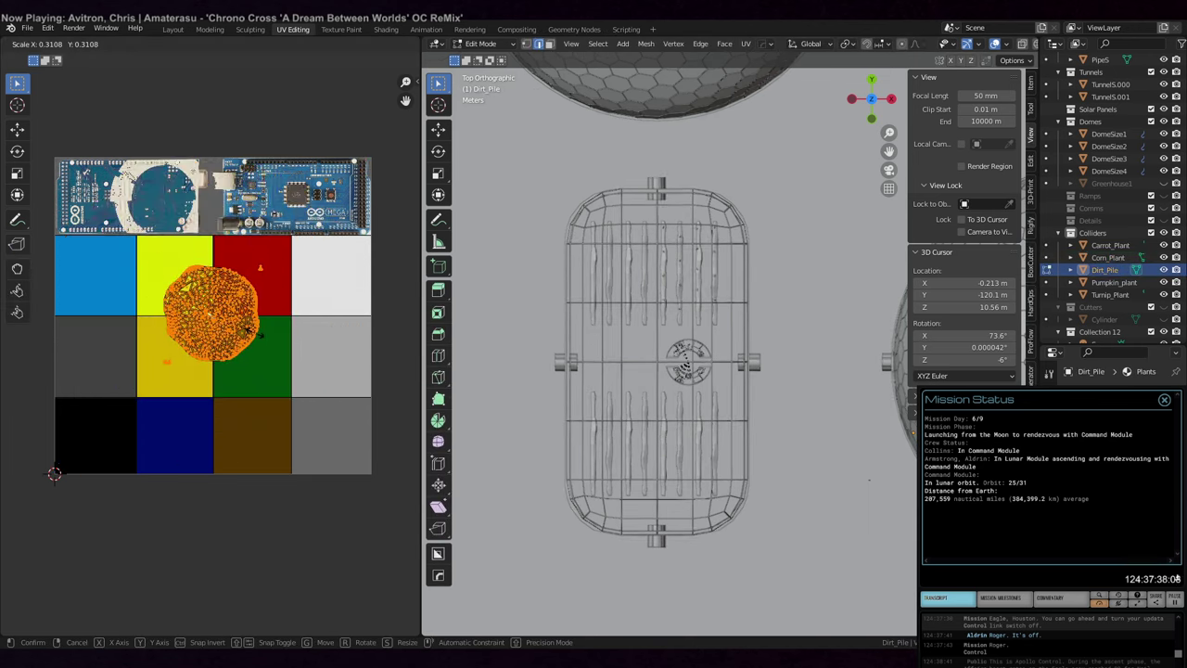
pyautogui.click(255, 333)
pyautogui.press('g')
pyautogui.click(296, 440)
pyautogui.press('s')
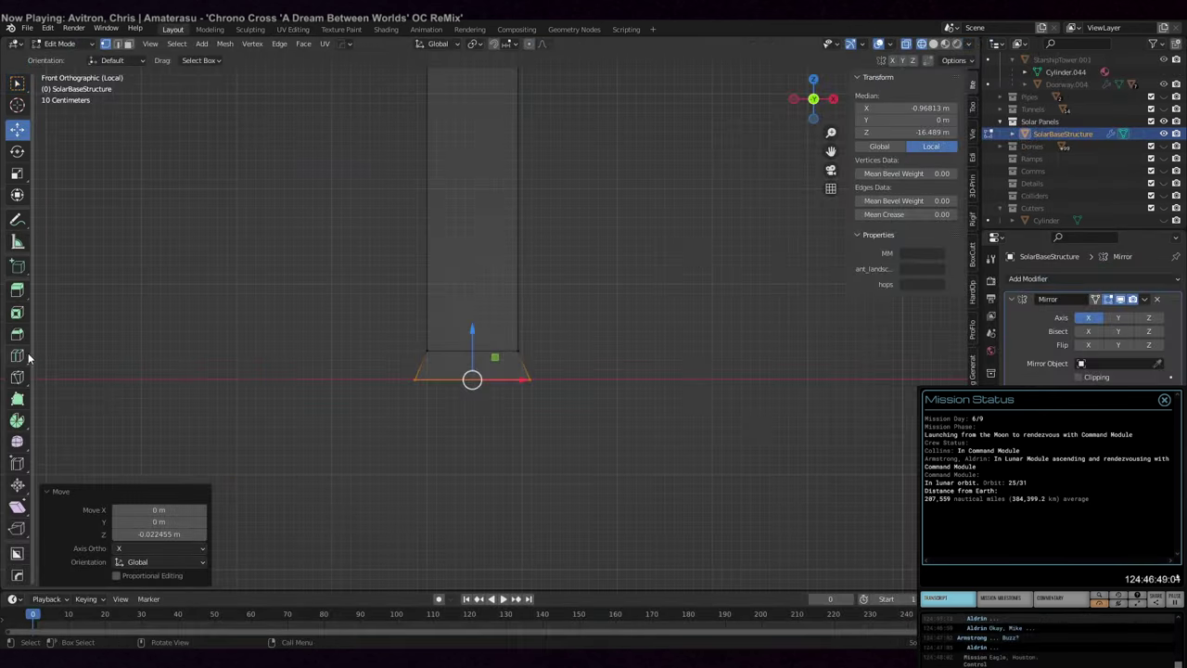
# - Cut an edge loop in the solar base's flared foot, slide it to the top and widen it about 1.22 times into a square block
pyautogui.click(16, 355)
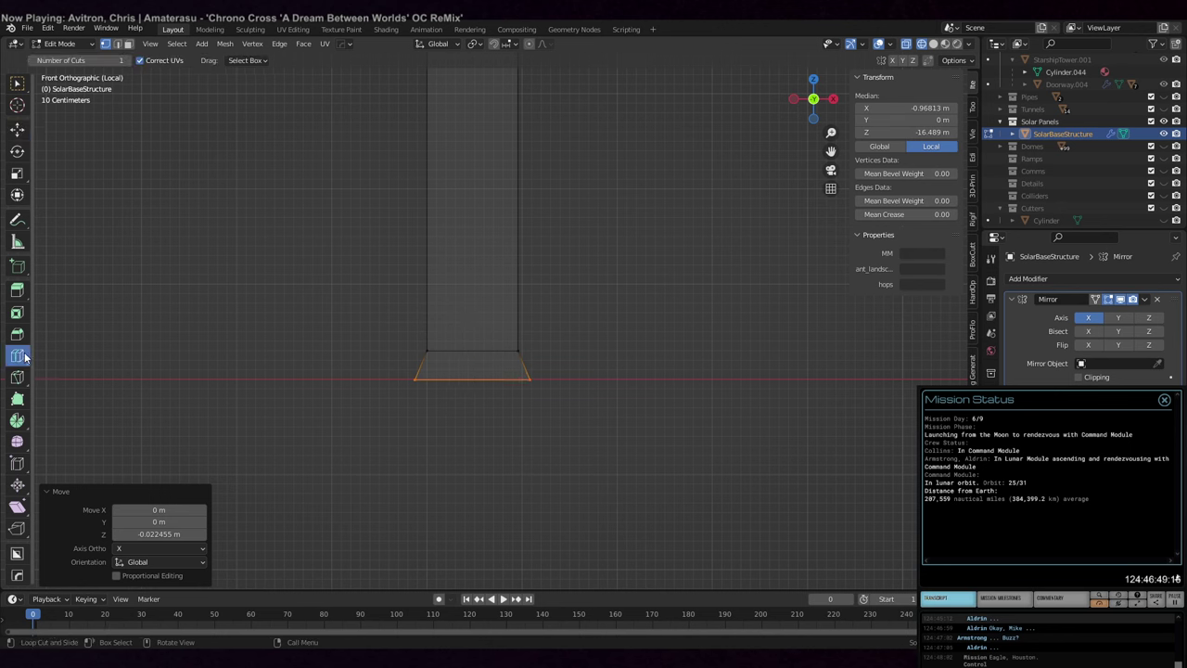
pyautogui.click(512, 356)
pyautogui.press('g')
pyautogui.press('g')
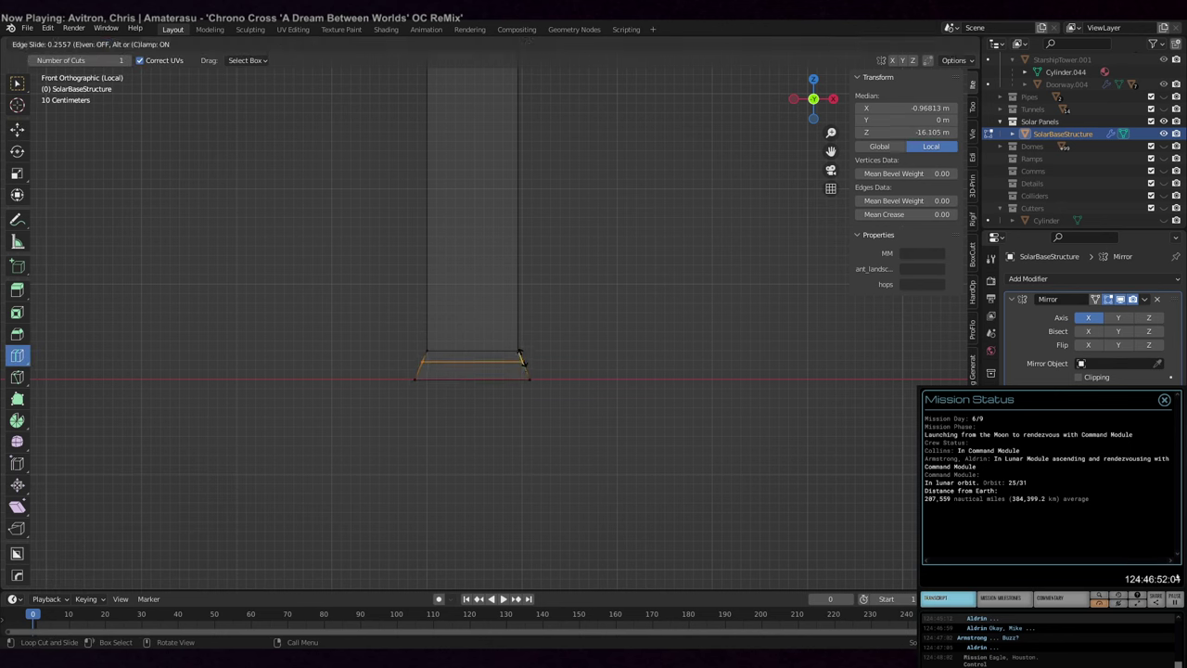
pyautogui.click(520, 345)
pyautogui.press('s')
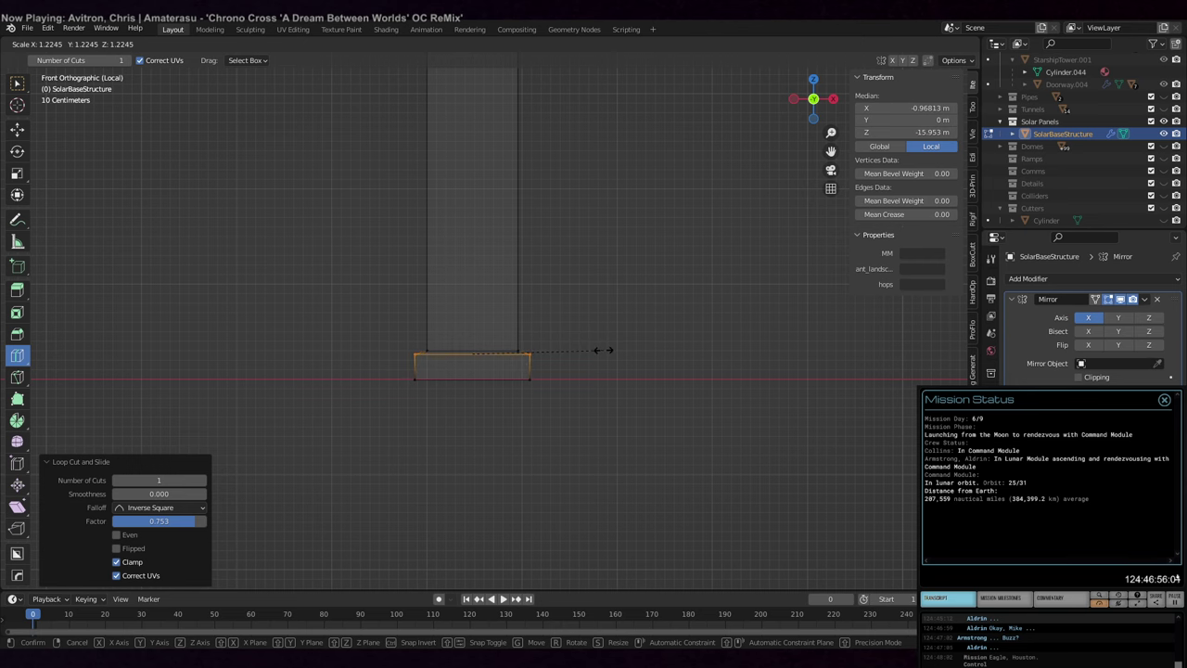
pyautogui.click(598, 350)
pyautogui.moveTo(594, 349); pyautogui.dragTo(631, 400, button='middle')
pyautogui.press('Tab')
# - Enable the Y axis in SolarBaseStructure's Mirror modifier so the side arms extend in both directions
pyautogui.moveTo(617, 339); pyautogui.dragTo(728, 385, button='middle')
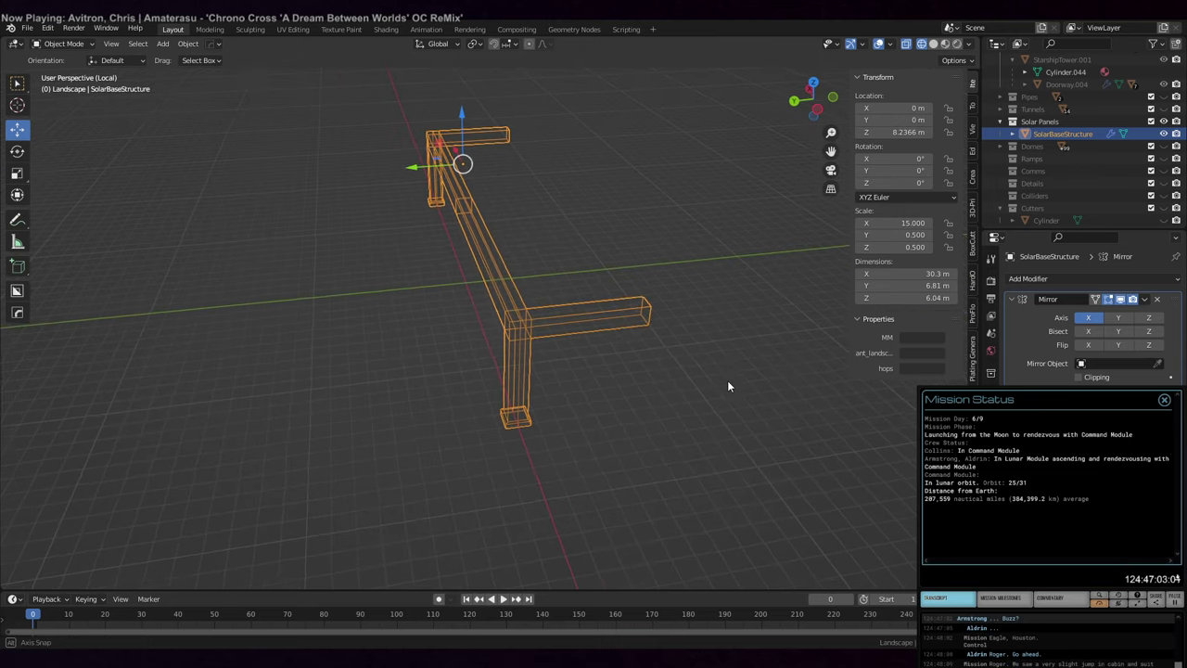
pyautogui.click(1117, 317)
pyautogui.moveTo(614, 336); pyautogui.dragTo(466, 302, button='middle')
pyautogui.scroll(-2, 468, 303)
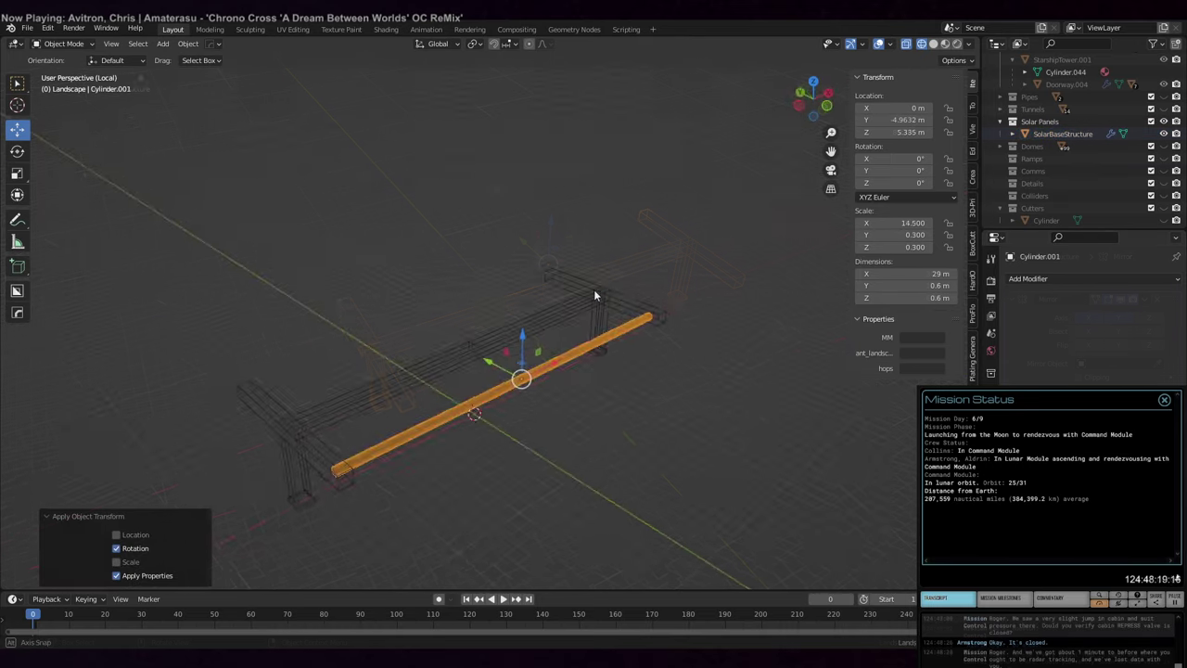
# - Position the long hinge cylinder inside the end of the side arms, at about Y -5.67 m and Z 5.54 m
pyautogui.moveTo(594, 292); pyautogui.dragTo(676, 243, button='middle')
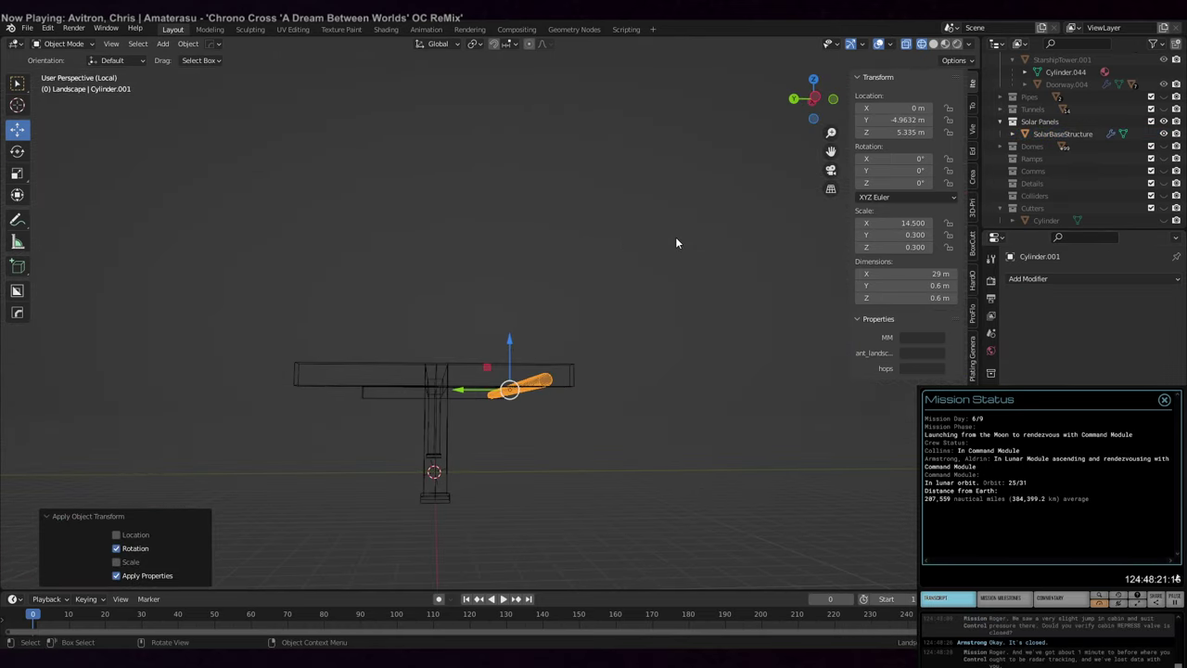
pyautogui.press('KP_3')
pyautogui.scroll(3, 669, 243)
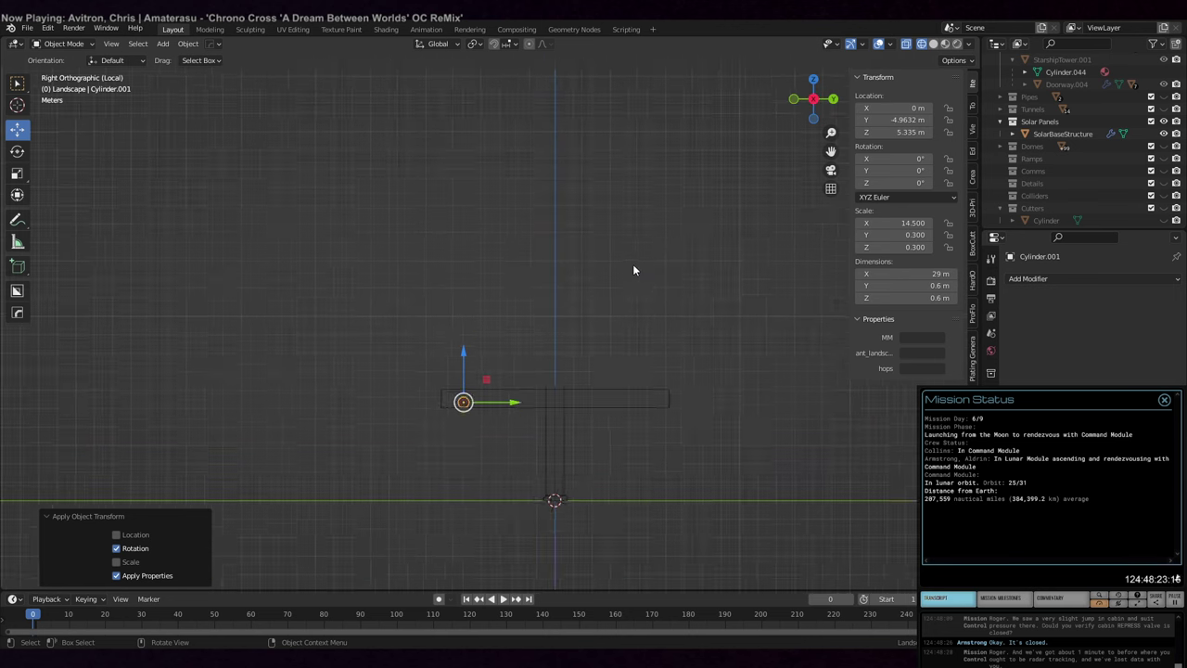
pyautogui.keyDown('shift'); pyautogui.moveTo(454, 321); pyautogui.dragTo(498, 229, button='middle'); pyautogui.keyUp('shift')
pyautogui.scroll(7, 497, 229)
pyautogui.moveTo(508, 371); pyautogui.dragTo(512, 343)
pyautogui.moveTo(564, 396); pyautogui.dragTo(491, 395)
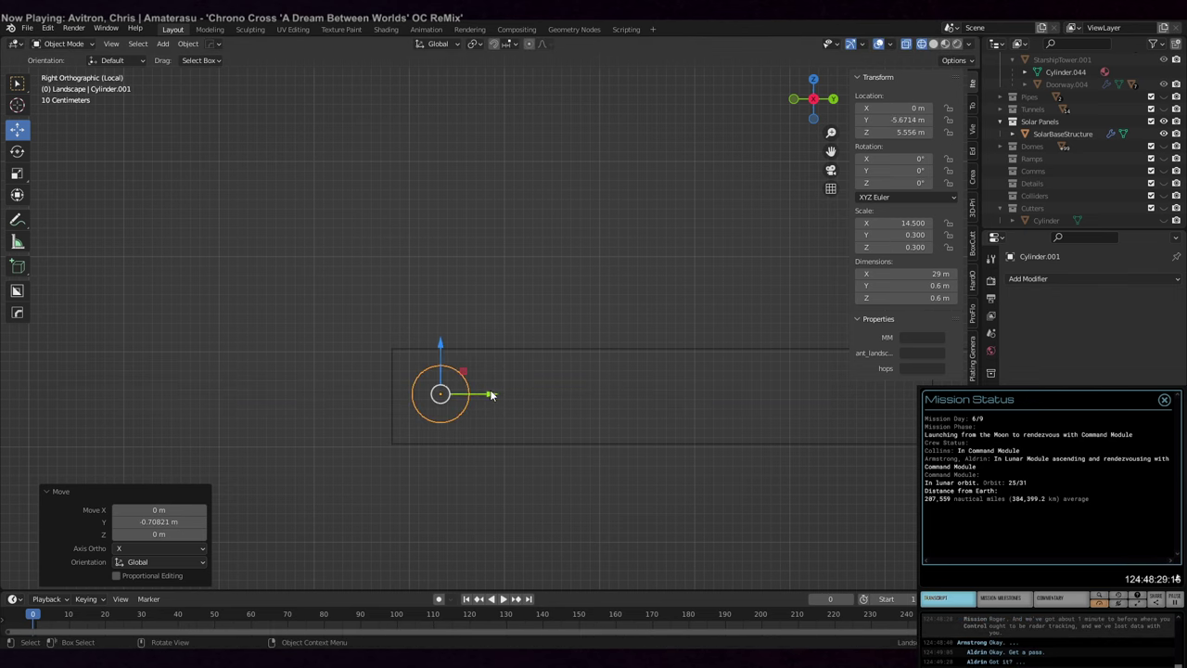
pyautogui.moveTo(440, 351); pyautogui.dragTo(442, 346)
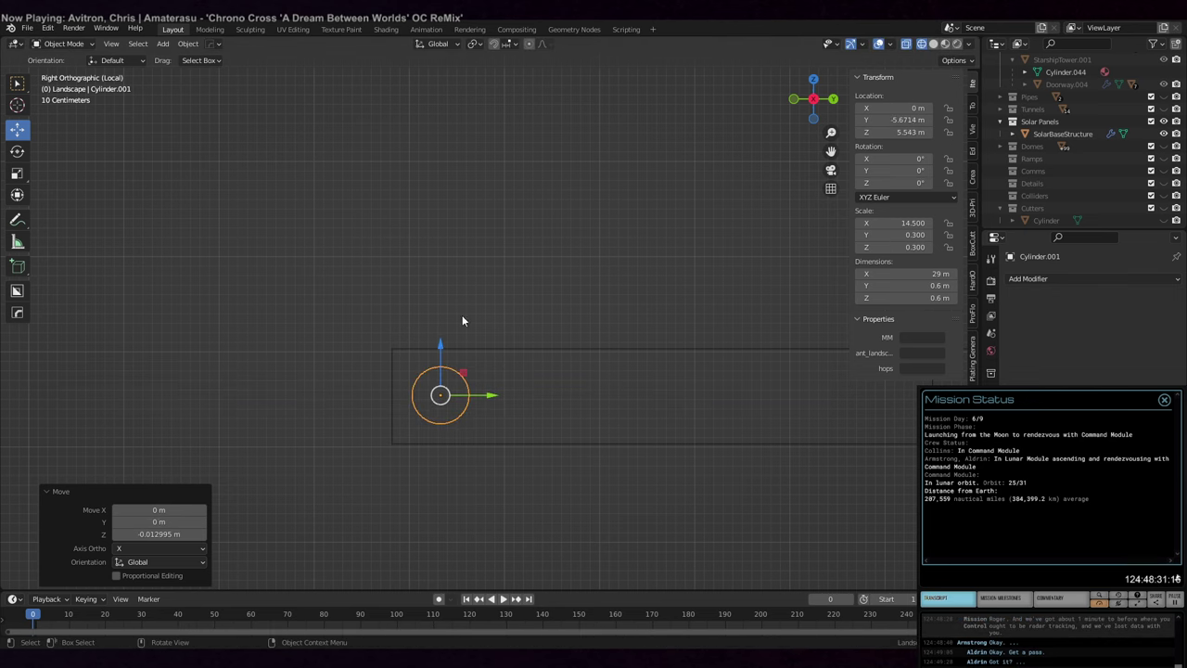
pyautogui.moveTo(462, 314); pyautogui.dragTo(593, 355, button='middle')
pyautogui.scroll(-2, 593, 355)
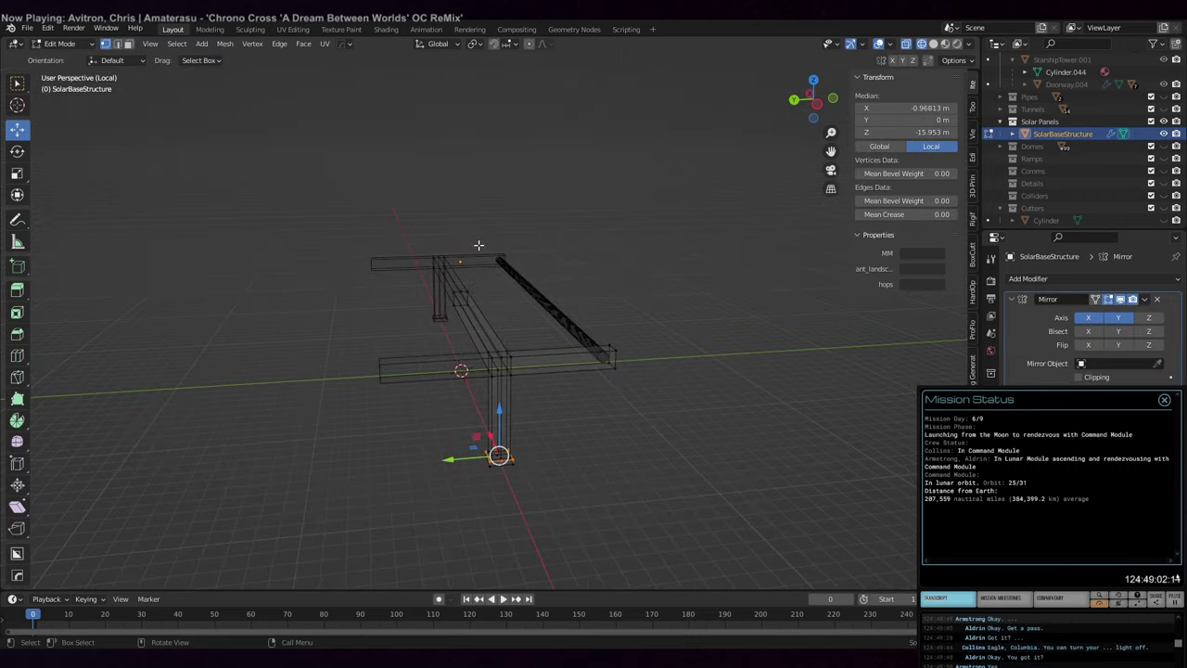
# - Circle-select the vertices of SolarBaseStructure around the junction of the front post and its beams
pyautogui.moveTo(474, 276); pyautogui.dragTo(479, 291, button='middle')
pyautogui.hotkey('alt', 'a')
pyautogui.press('c')
pyautogui.click(519, 377)
pyautogui.moveTo(516, 374)
pyautogui.mouseDown()
pyautogui.moveTo(485, 346)
pyautogui.moveTo(473, 298)
pyautogui.moveTo(491, 304)
pyautogui.moveTo(488, 343)
pyautogui.mouseUp()
pyautogui.press('Escape')
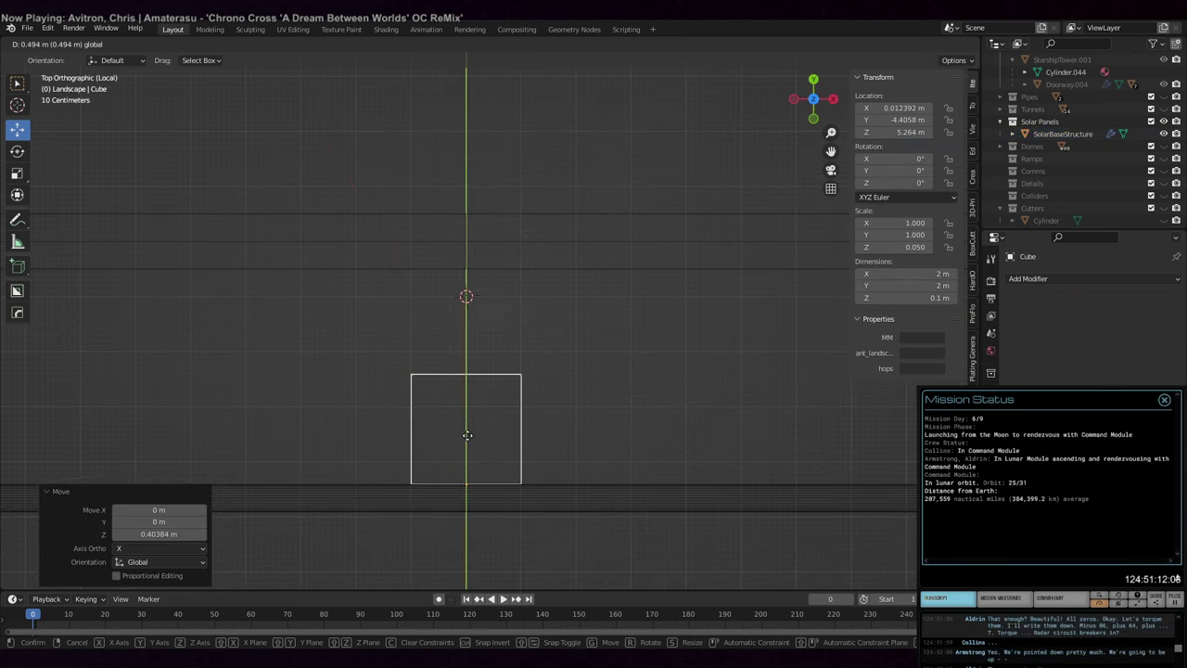
# - Move the thin panel cube about 0.49 m along Y from the hinge and set its X dimension to 27 m
pyautogui.click(467, 435)
pyautogui.scroll(-4, 467, 435)
pyautogui.keyDown('shift'); pyautogui.moveTo(466, 434); pyautogui.dragTo(507, 433, button='middle'); pyautogui.keyUp('shift')
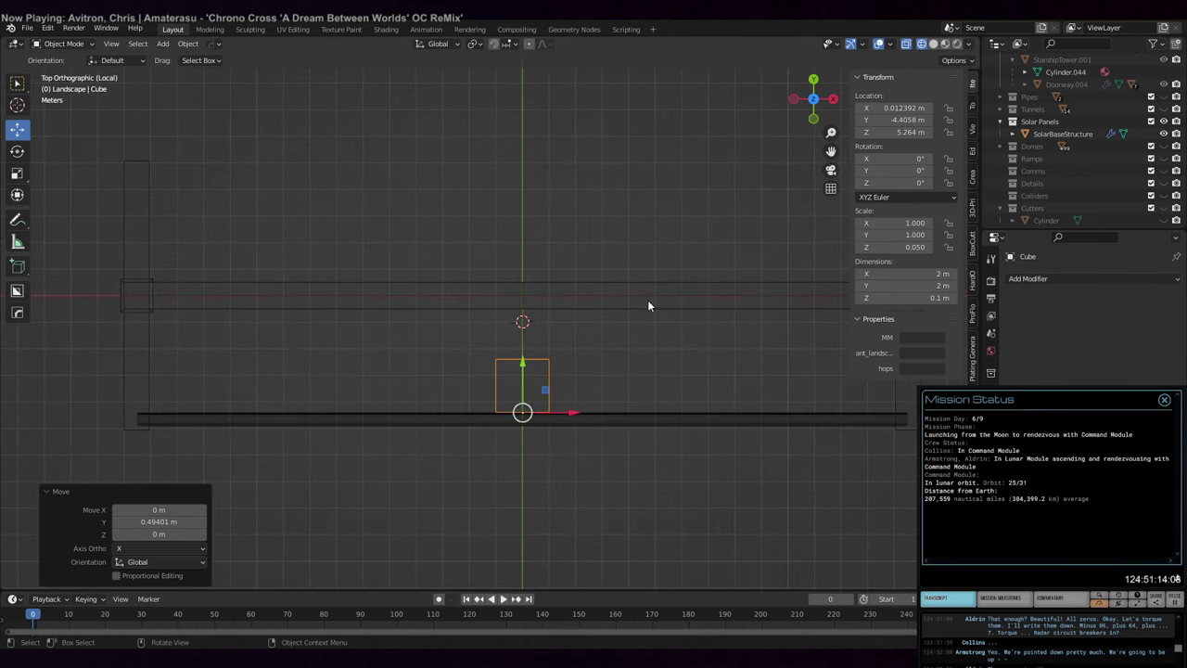
pyautogui.click(921, 273)
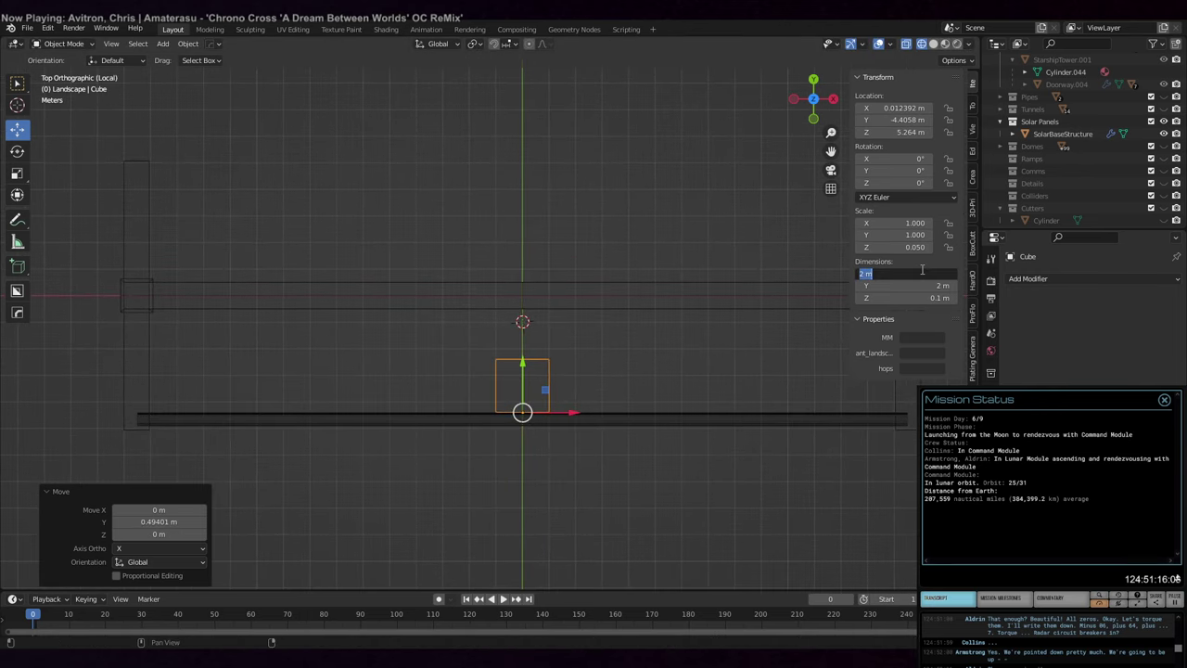
pyautogui.write('27')
pyautogui.press('Return')
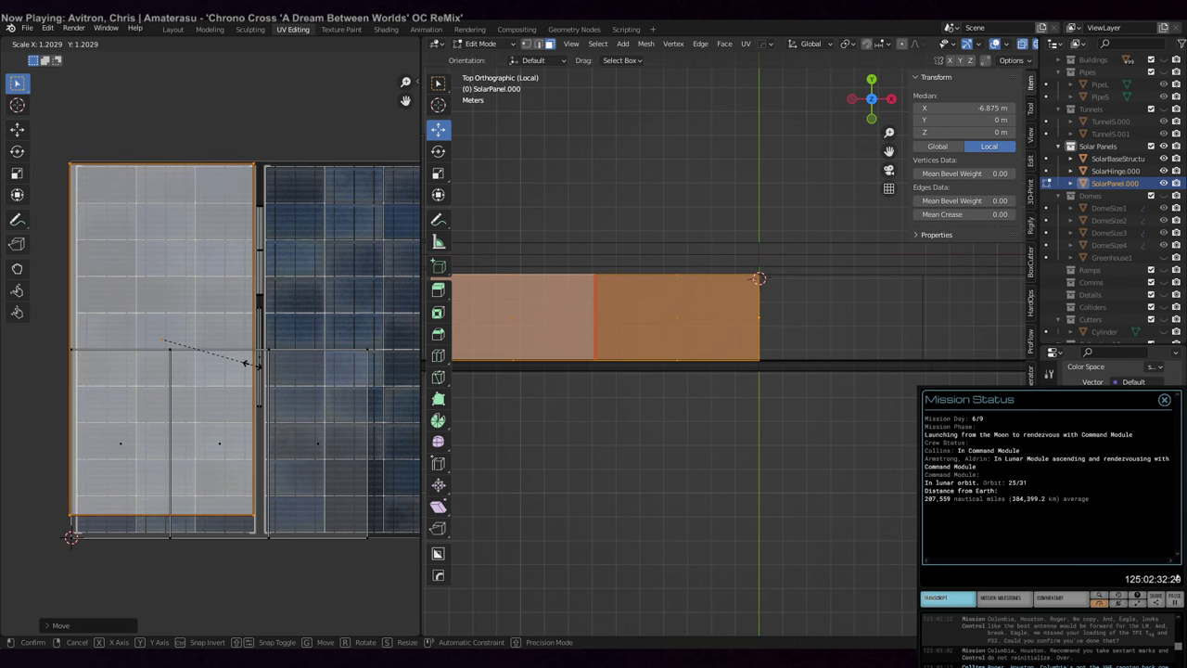
# - Scale and move the selected solar panel face's UVs to match the width of the first panel in the image
pyautogui.click(251, 363)
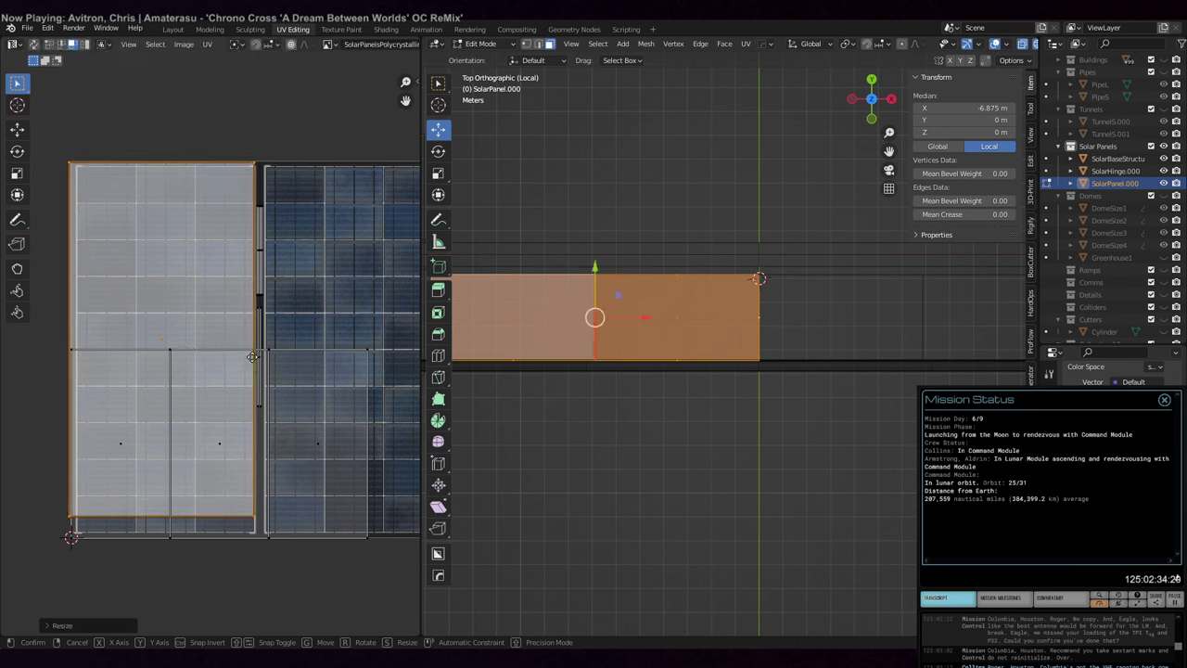
pyautogui.press('g')
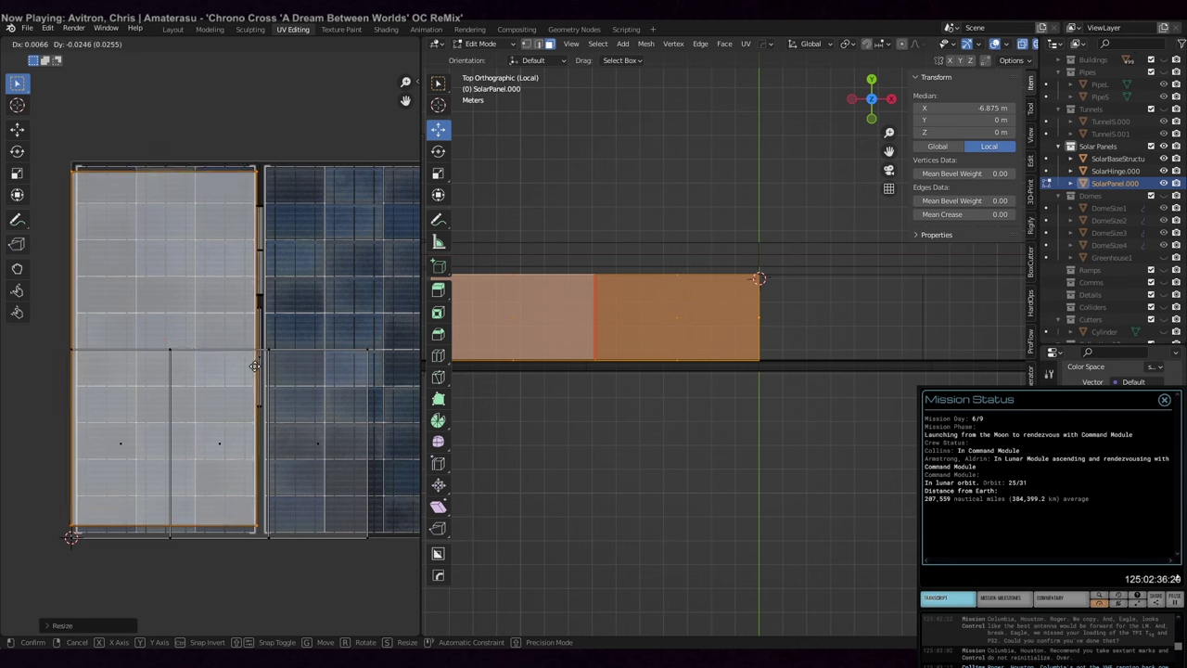
pyautogui.click(254, 365)
pyautogui.press('s')
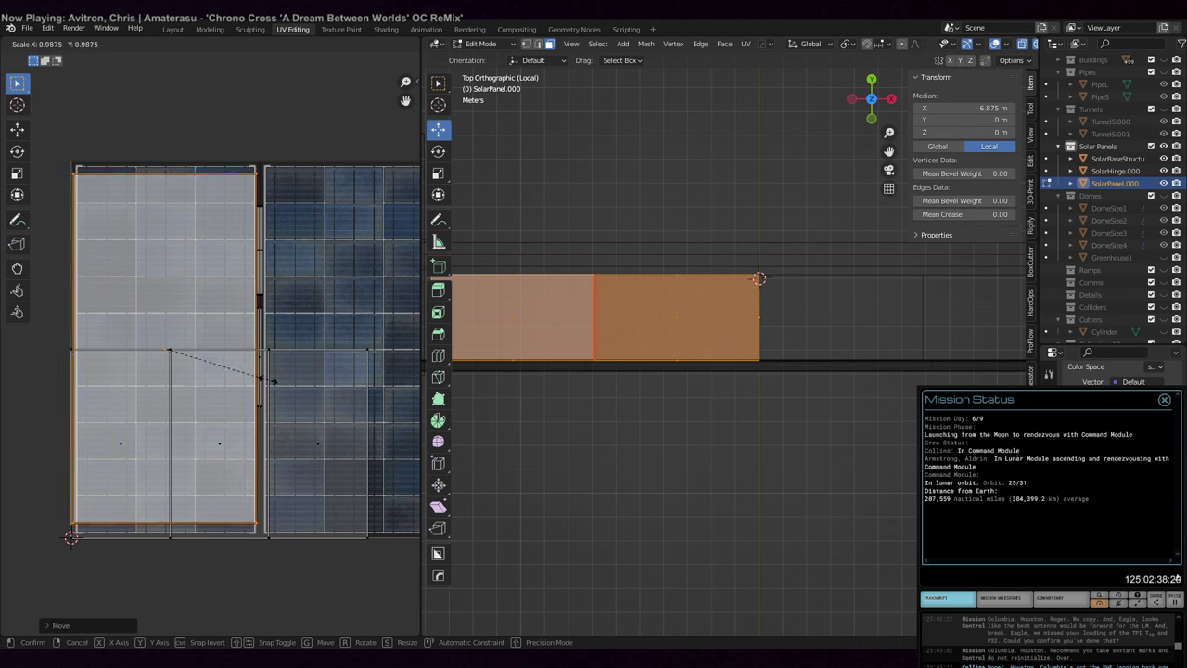
pyautogui.click(269, 379)
# - Stretch the face's UVs about 1.06 times along Y to fill the full height of the first panel image
pyautogui.moveTo(267, 377); pyautogui.dragTo(290, 355, button='middle')
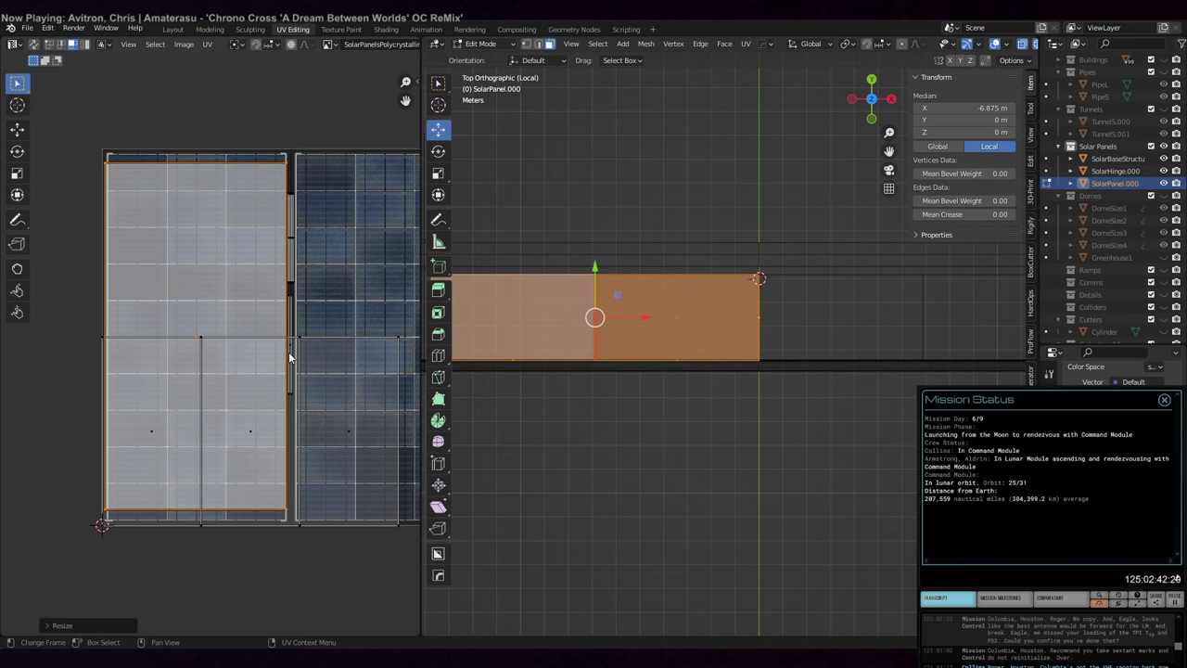
pyautogui.press('s')
pyautogui.press('y')
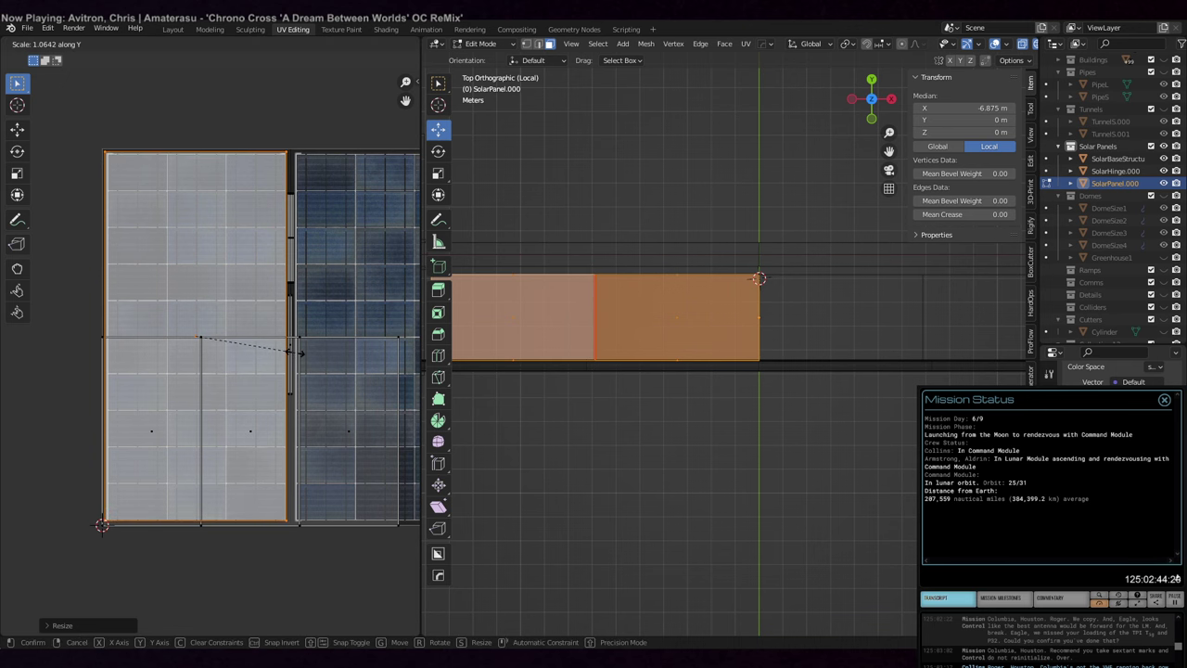
pyautogui.click(293, 353)
pyautogui.scroll(5, 281, 353)
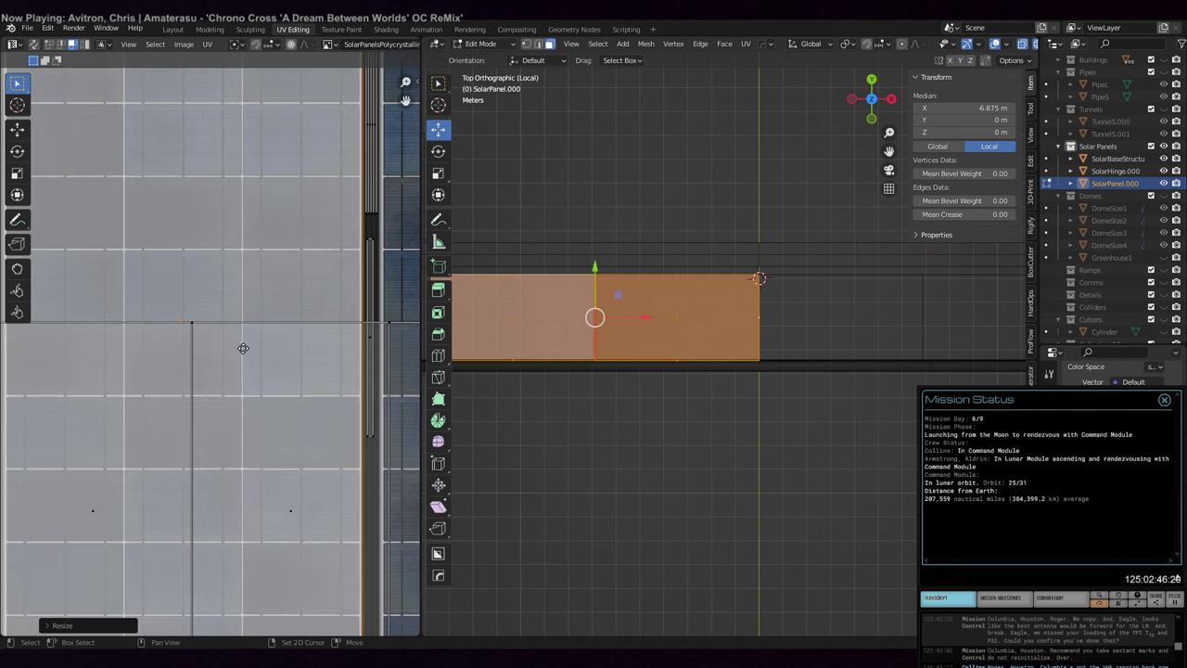
pyautogui.scroll(-5, 291, 361)
# - Enlarge the selected half-panel face's UVs to span the width of the second panel in the image
pyautogui.press('s')
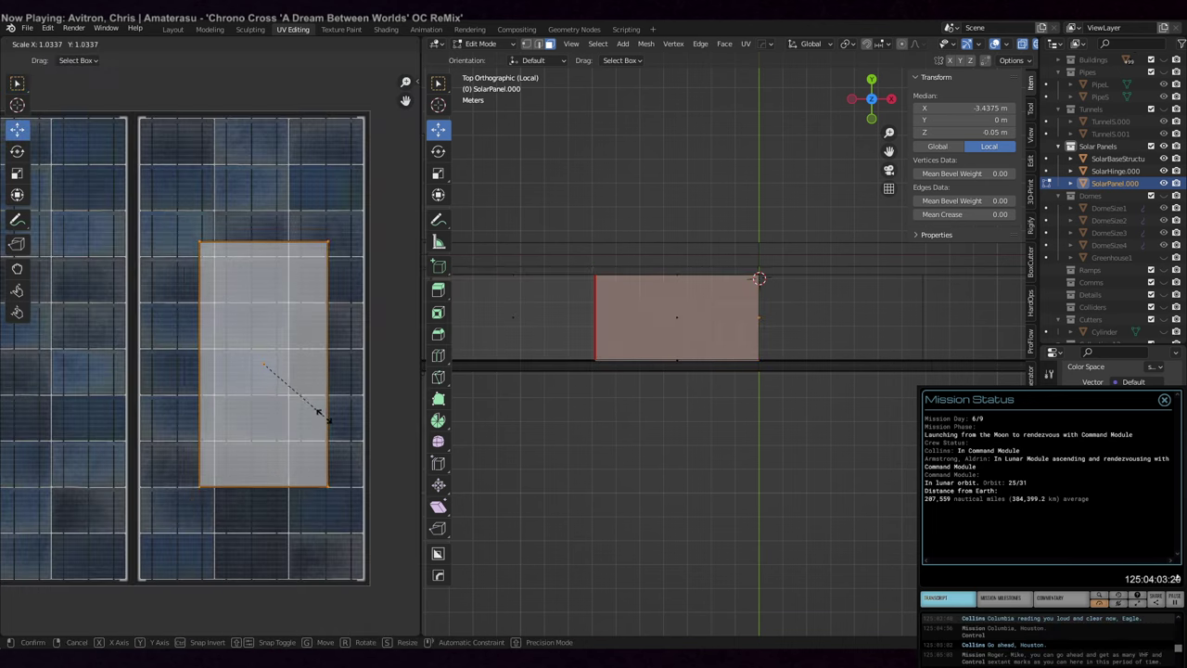
pyautogui.click(357, 453)
pyautogui.press('s')
pyautogui.press('Escape')
pyautogui.press('s')
pyautogui.click(356, 439)
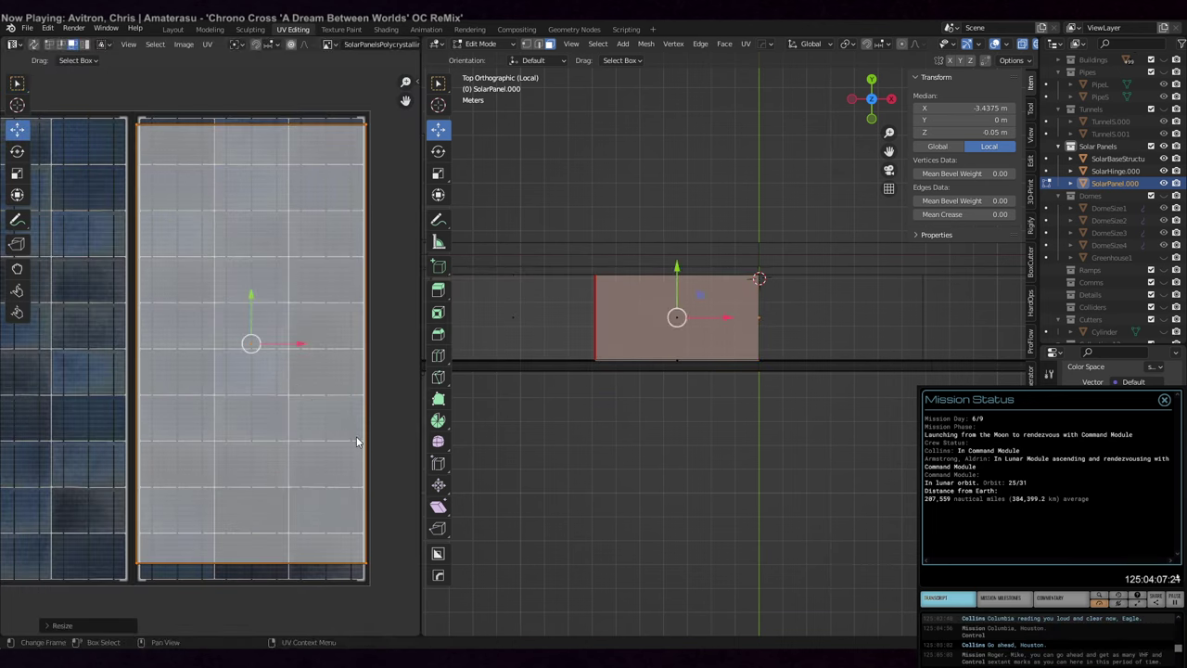
# - Stretch these UVs along Y and shift them slightly to align with the second panel's frame
pyautogui.press('s')
pyautogui.press('y')
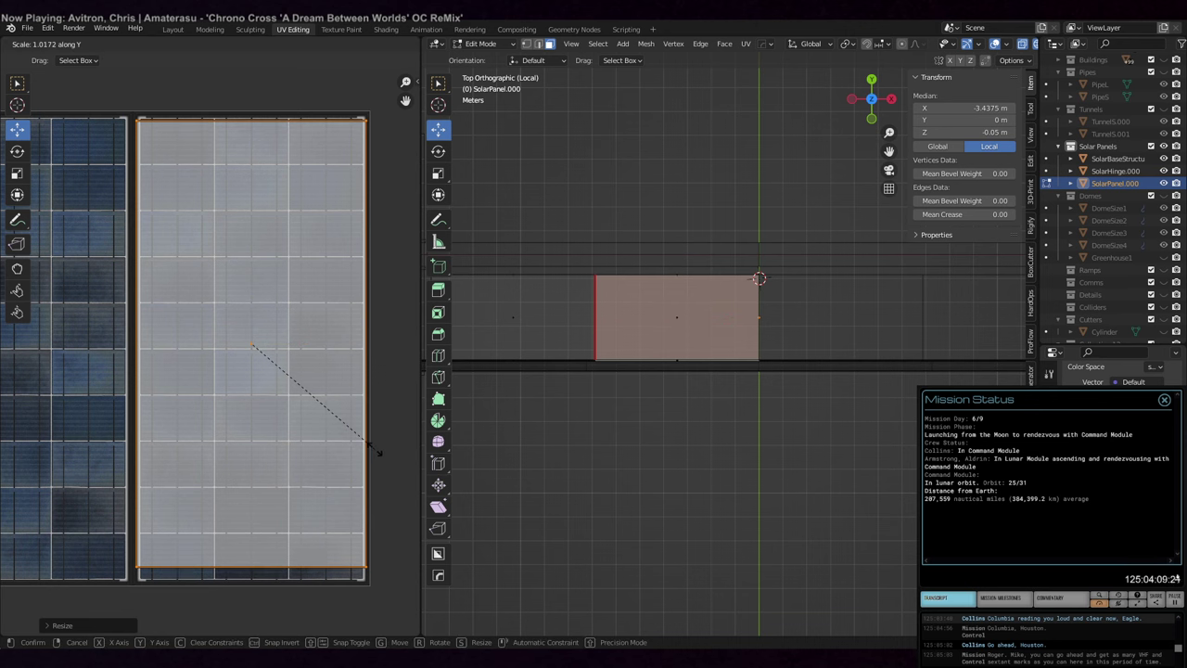
pyautogui.click(385, 455)
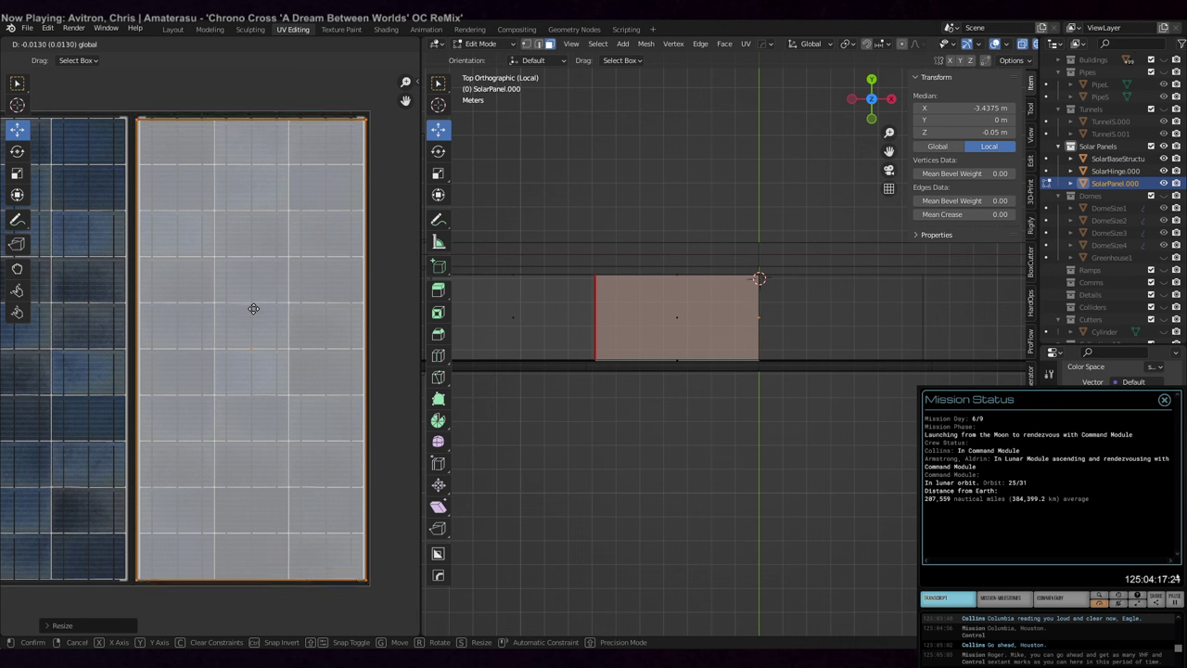
pyautogui.moveTo(253, 309); pyautogui.dragTo(255, 308)
pyautogui.press('s')
pyautogui.press('x')
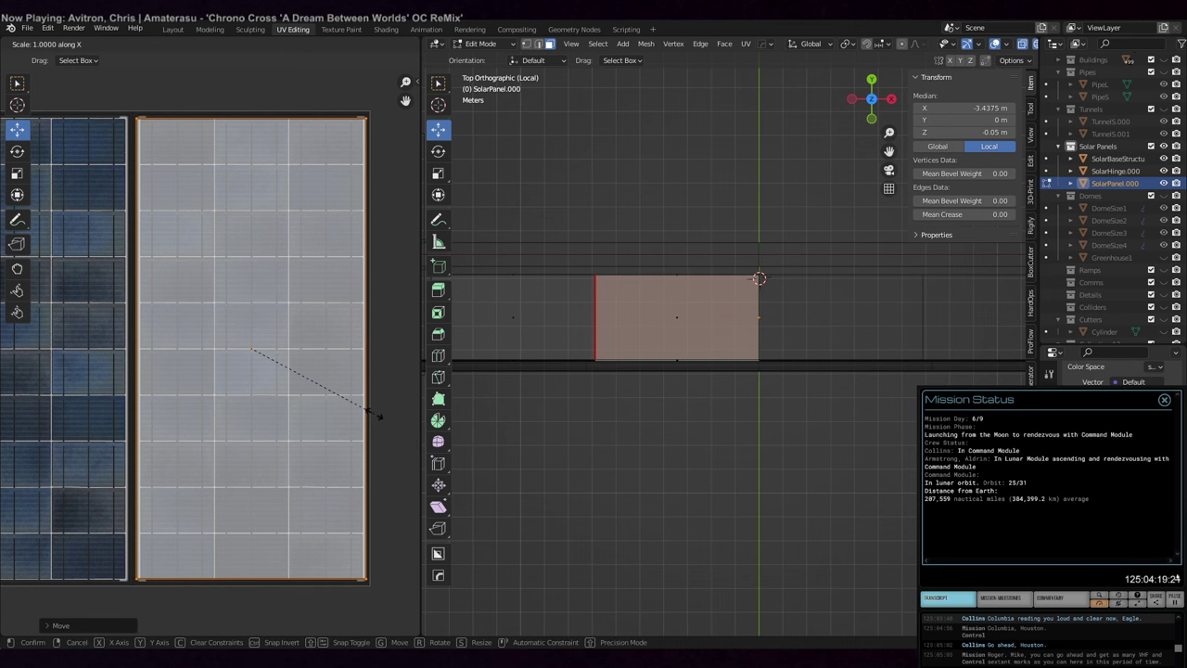
pyautogui.rightClick(372, 413)
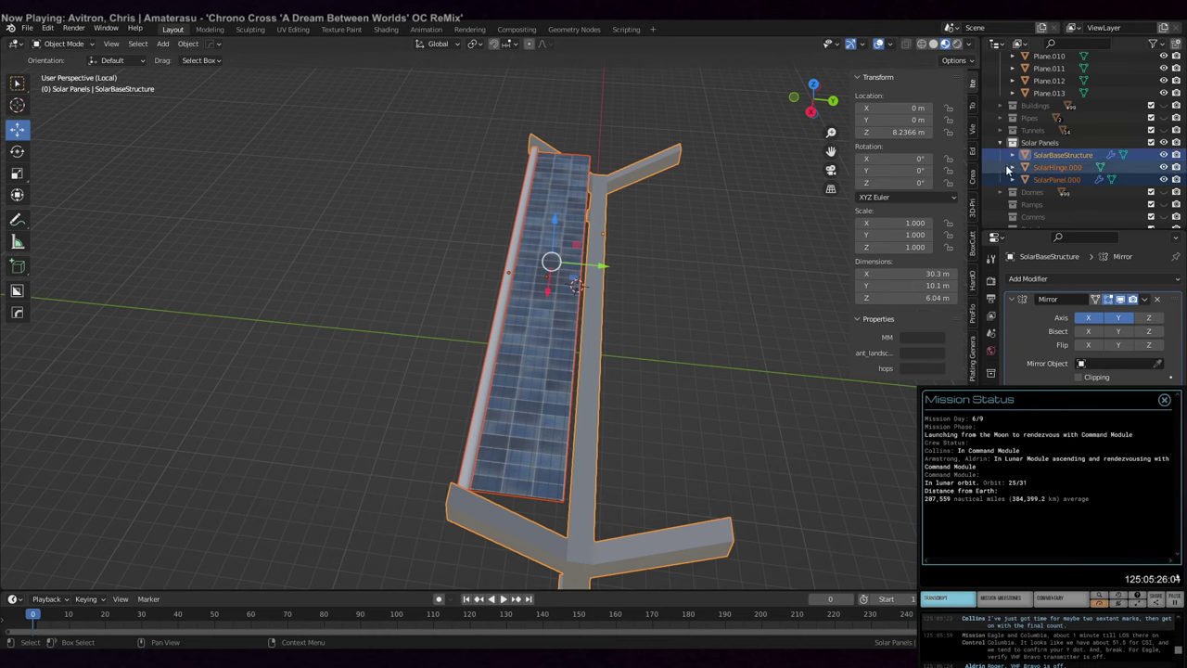
# - Select only the SolarPanel.000 object of the solar array
pyautogui.click(1056, 180)
pyautogui.moveTo(669, 308); pyautogui.dragTo(669, 338, button='middle')
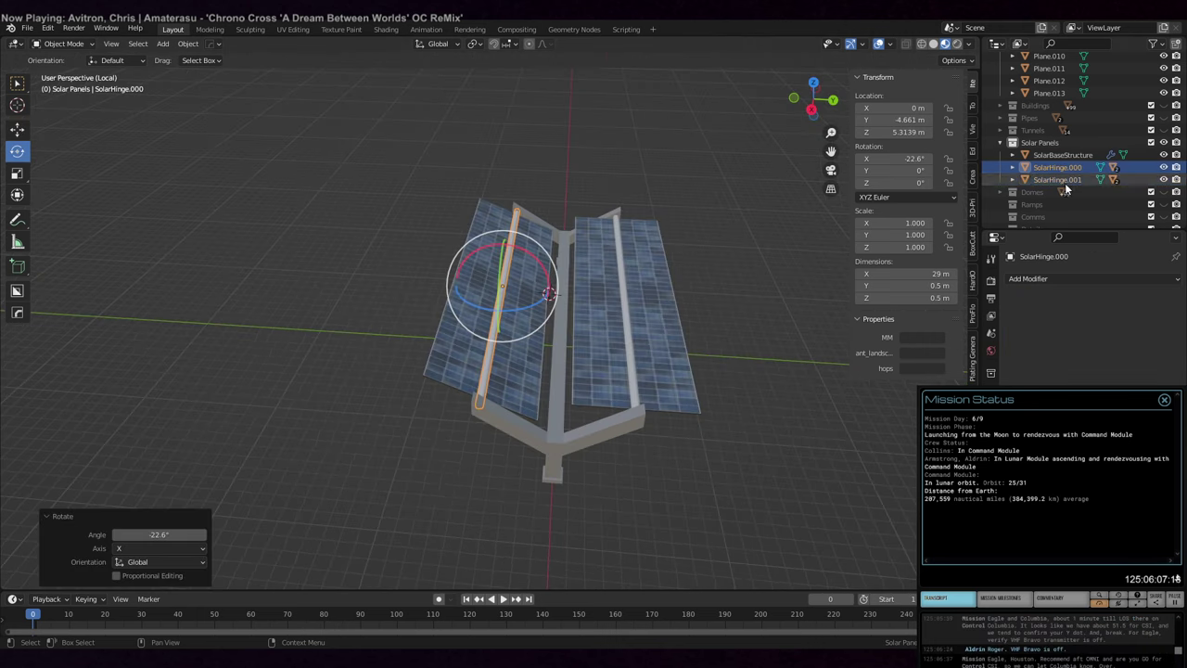
pyautogui.click(1064, 183)
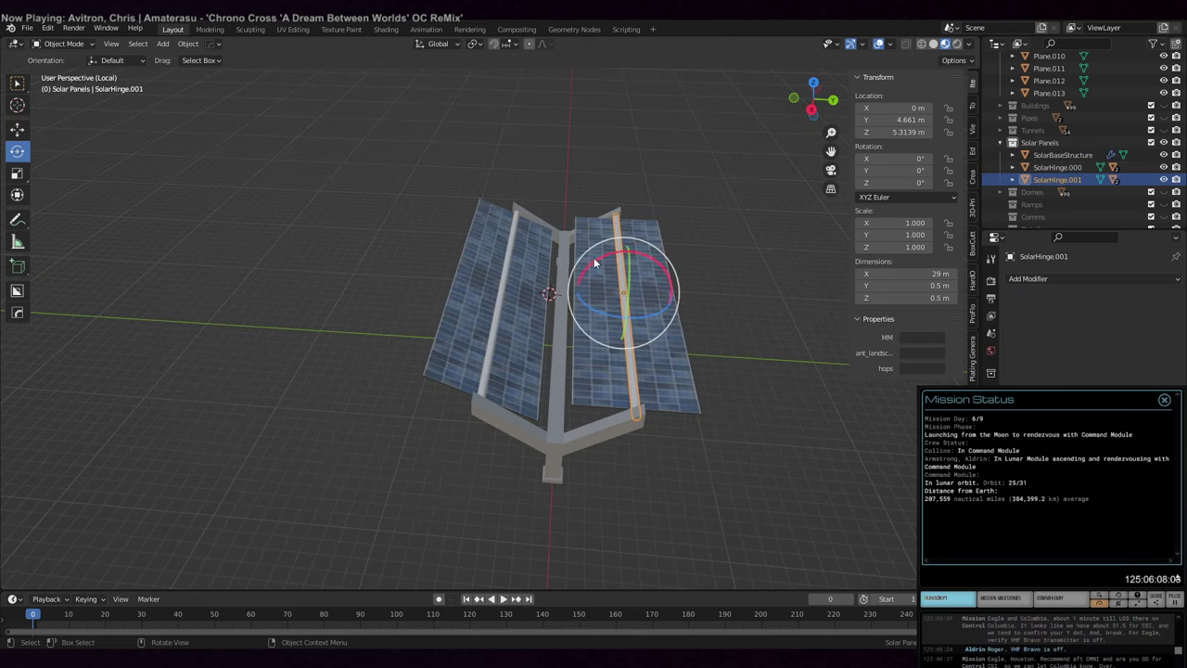
# - Set SolarHinge.001's X rotation to -30° to tilt its panels, and select the base structure and first hinge
pyautogui.moveTo(647, 258); pyautogui.dragTo(668, 274)
pyautogui.moveTo(668, 274); pyautogui.dragTo(701, 272, button='middle')
pyautogui.click(901, 159)
pyautogui.write('-30')
pyautogui.press('Return')
pyautogui.click(1059, 155)
pyautogui.click(1056, 168)
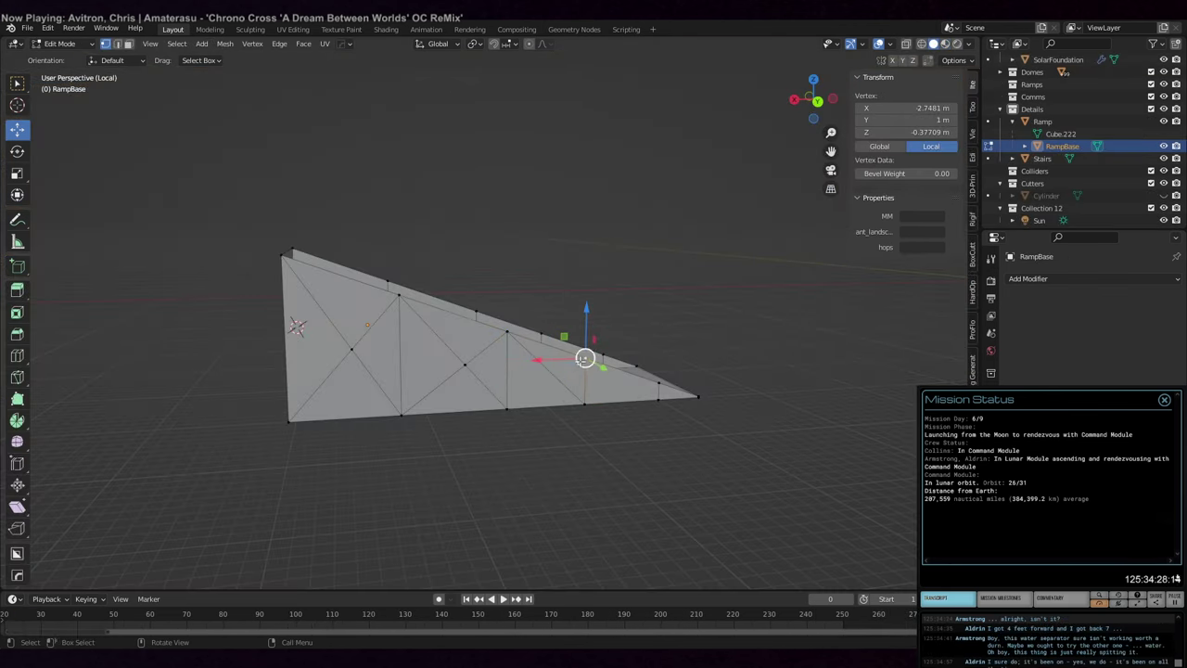
# - Connect the two diagonal vertices on RampBase's side wall with an edge to complete the cross brace
pyautogui.click(523, 408)
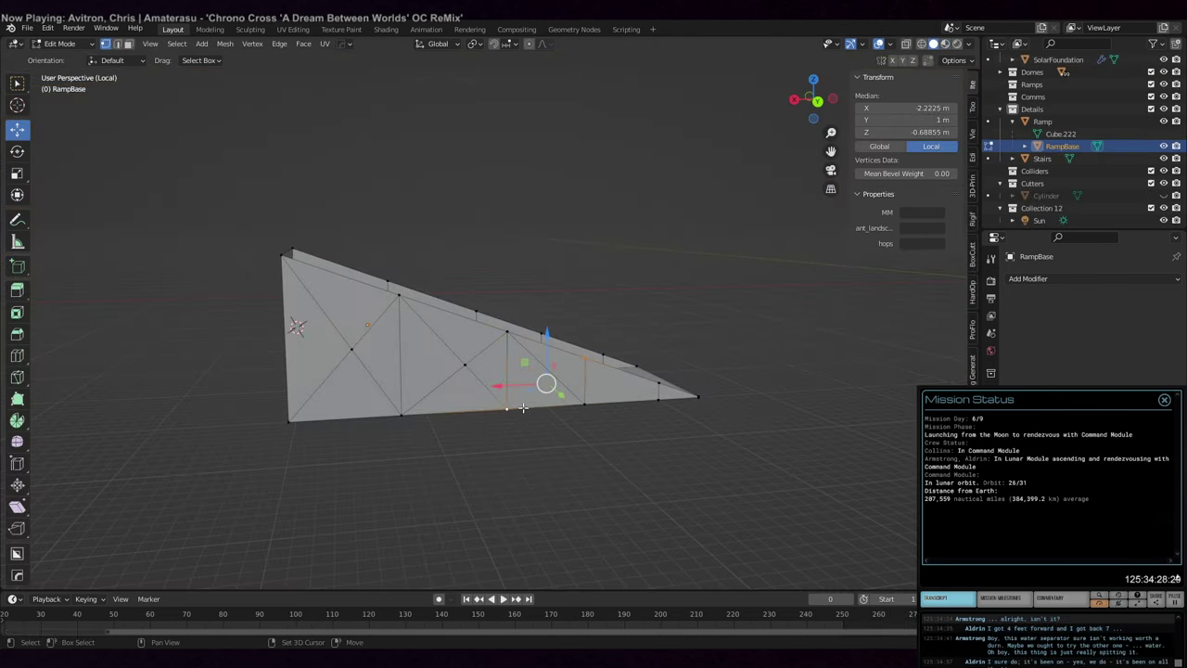
pyautogui.press('j')
pyautogui.moveTo(597, 248); pyautogui.dragTo(510, 293, button='middle')
# - Symmetrize the whole RampBase mesh in the -X to +X direction
pyautogui.press('a')
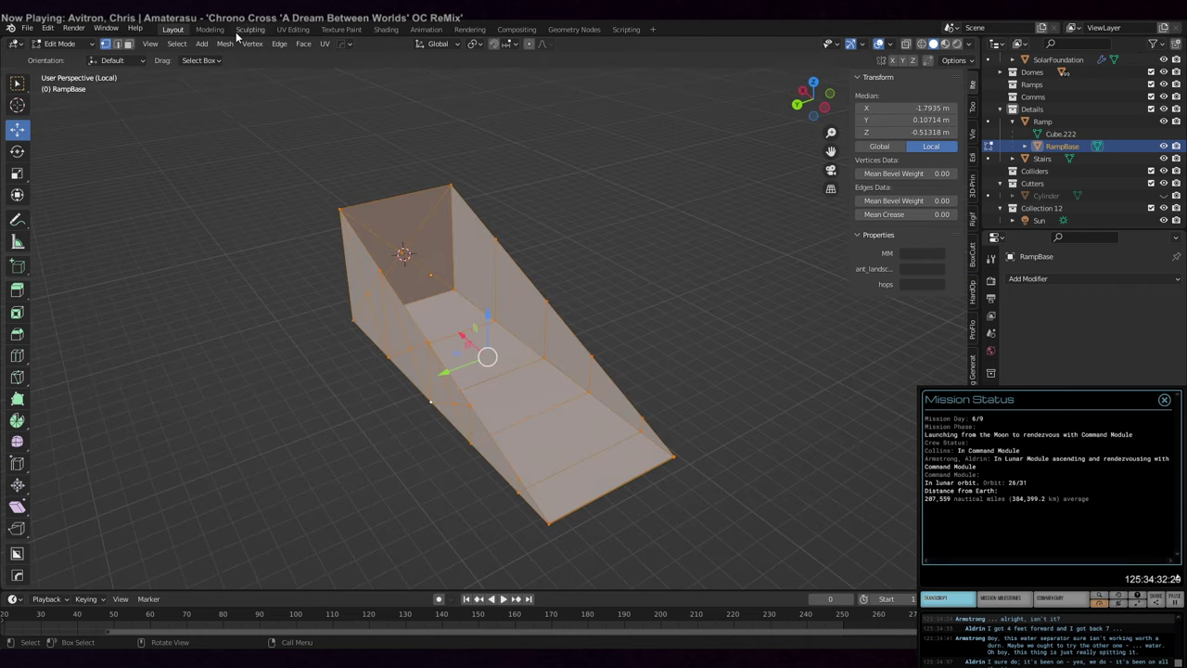
pyautogui.click(224, 43)
pyautogui.click(288, 233)
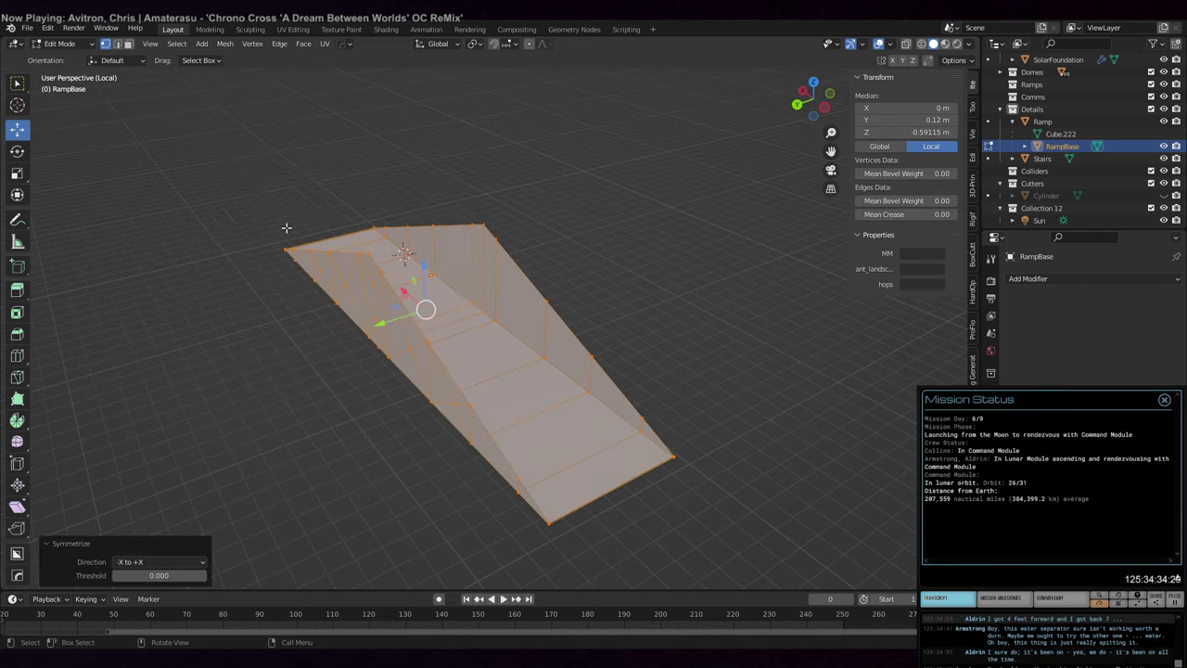
# - Change the Symmetrize direction for the RampBase mesh to +Y to -Y
pyautogui.click(149, 562)
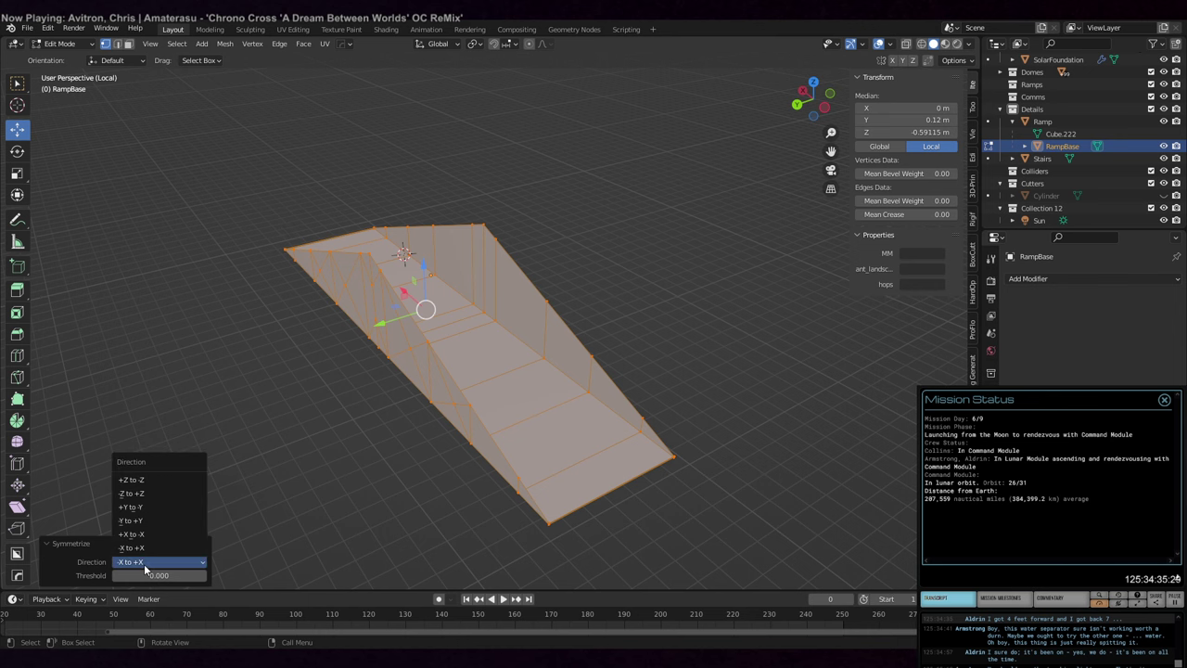
pyautogui.click(149, 507)
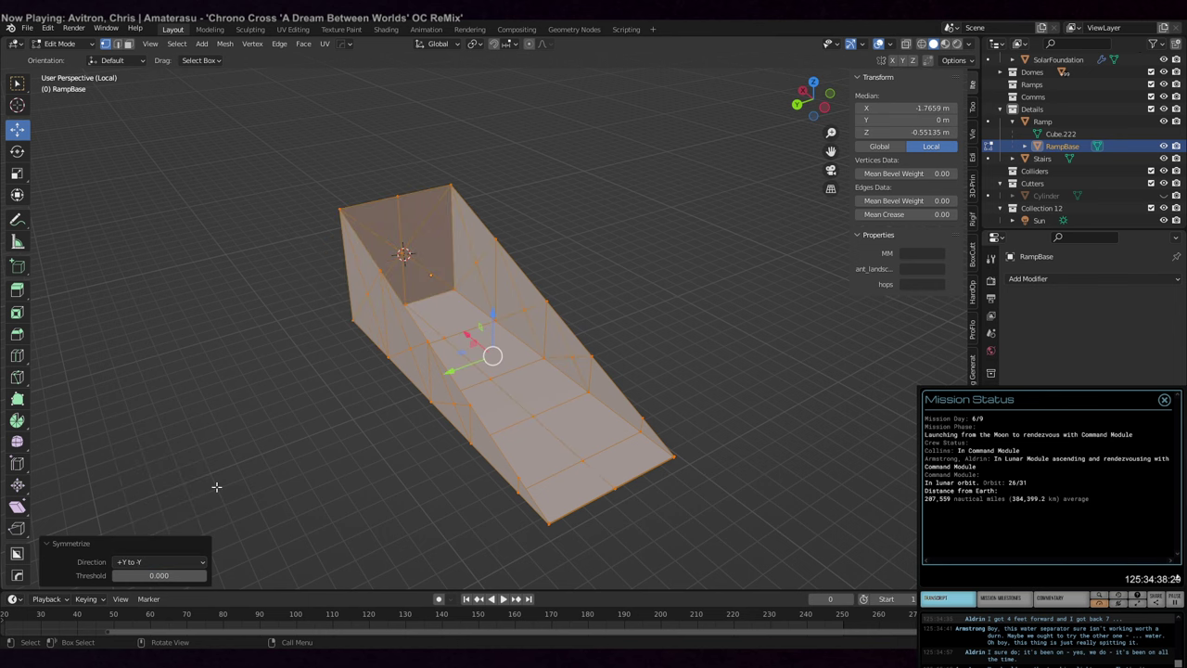
pyautogui.moveTo(378, 454); pyautogui.dragTo(513, 419, button='middle')
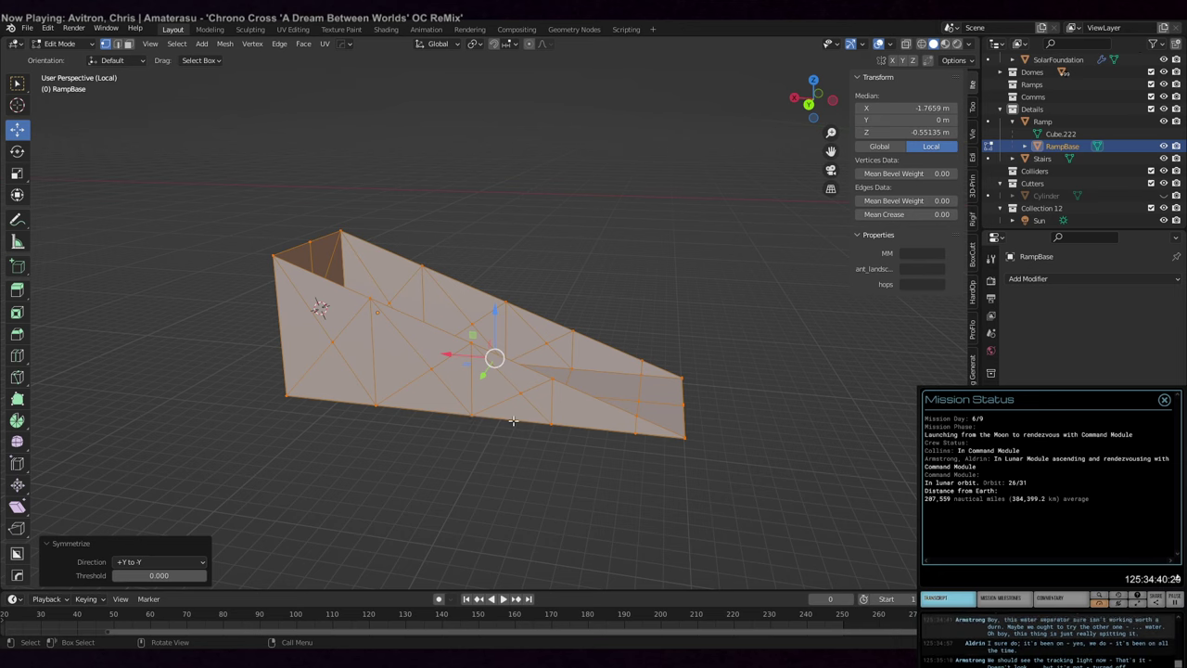
pyautogui.press('Tab')
pyautogui.press('Tab')
# - Select RampBase's faces in the two lengthwise segments at the ramp's low end and separate them into their own object
pyautogui.press('KP_7')
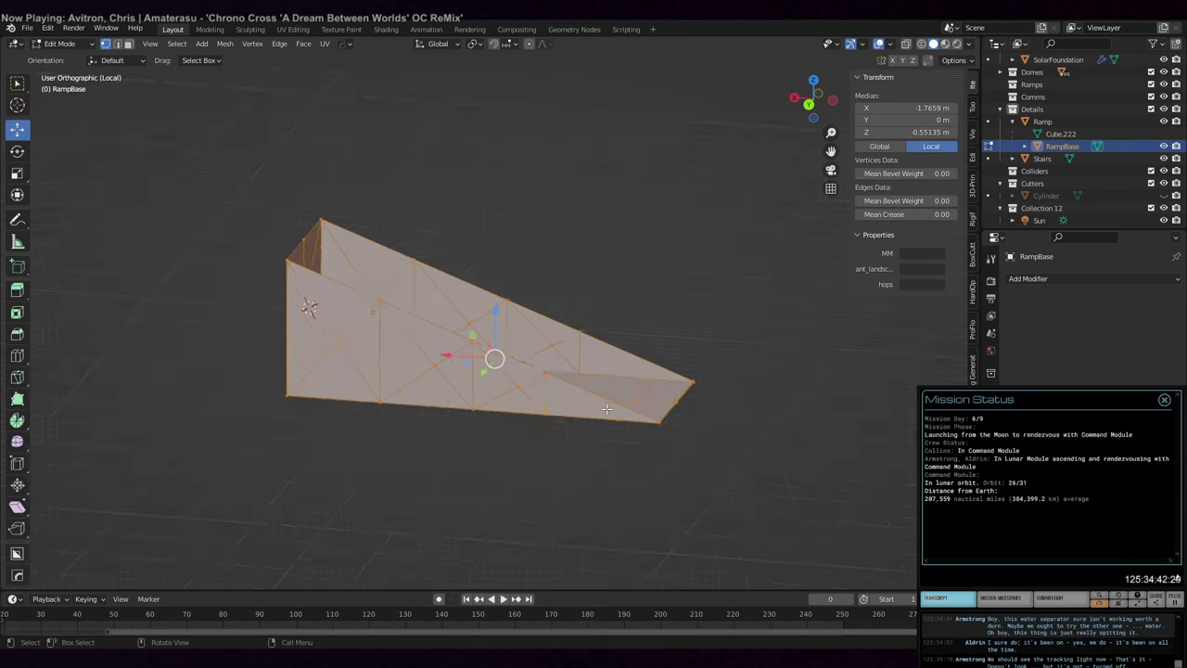
pyautogui.keyDown('shift'); pyautogui.moveTo(543, 394); pyautogui.dragTo(685, 395, button='middle'); pyautogui.keyUp('shift')
pyautogui.scroll(2, 671, 385)
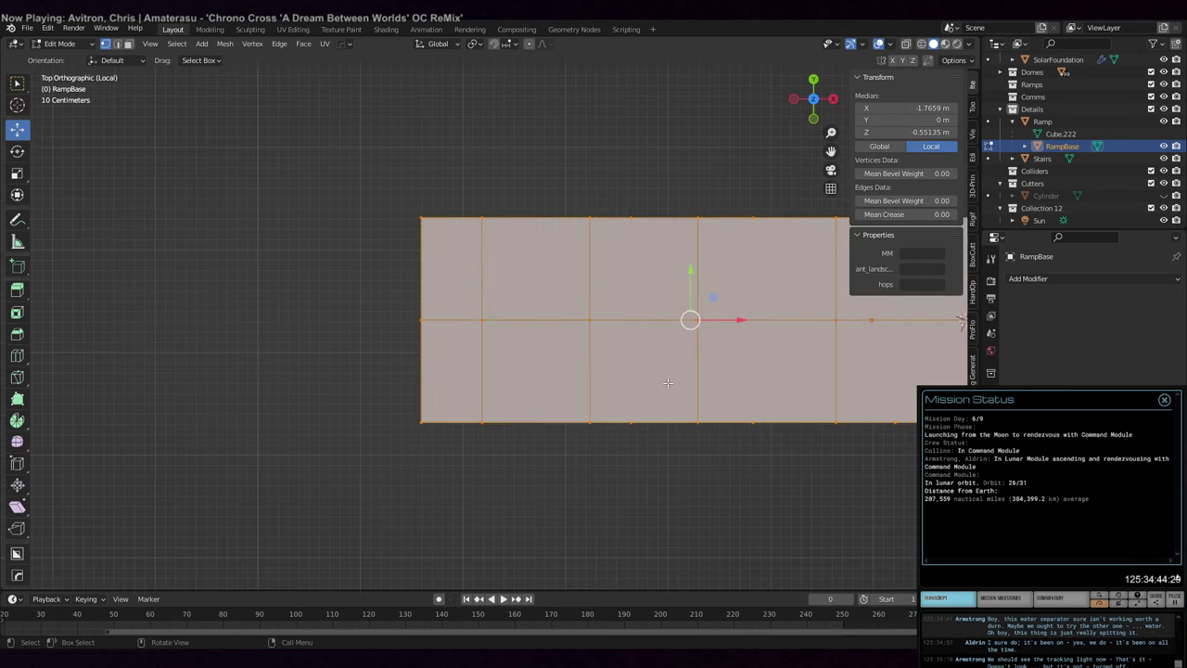
pyautogui.press('z')
pyautogui.press('4')
pyautogui.press('3')
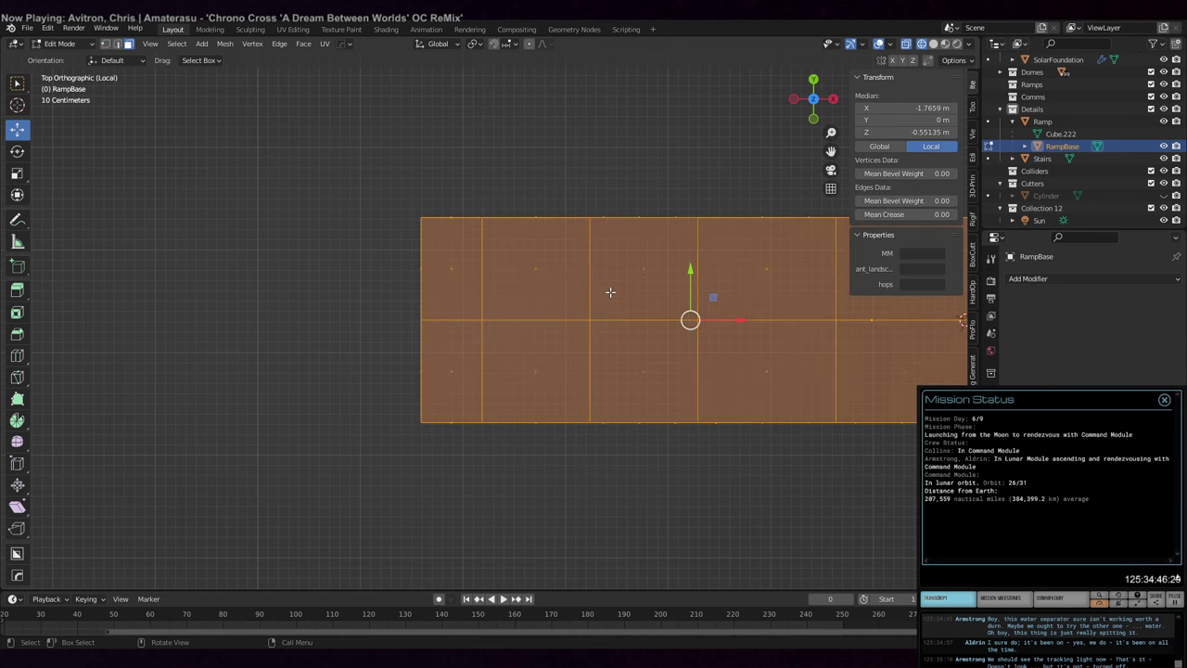
pyautogui.hotkey('alt', 'a')
pyautogui.press('c')
pyautogui.moveTo(541, 238)
pyautogui.mouseDown()
pyautogui.moveTo(469, 209)
pyautogui.moveTo(485, 186)
pyautogui.moveTo(476, 400)
pyautogui.mouseUp()
pyautogui.press('Escape')
pyautogui.press('p')
pyautogui.click(486, 450)
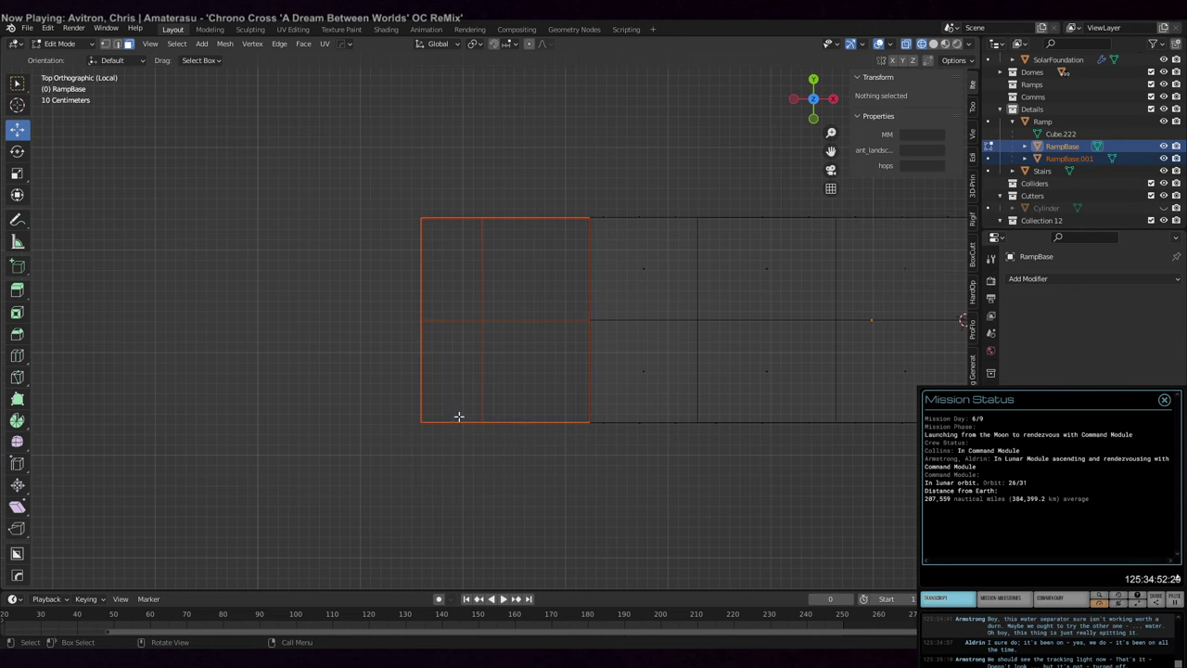
# - Leave local view and join the separated RampBase.001 piece into the Ramp object
pyautogui.moveTo(378, 373); pyautogui.dragTo(705, 194, button='middle')
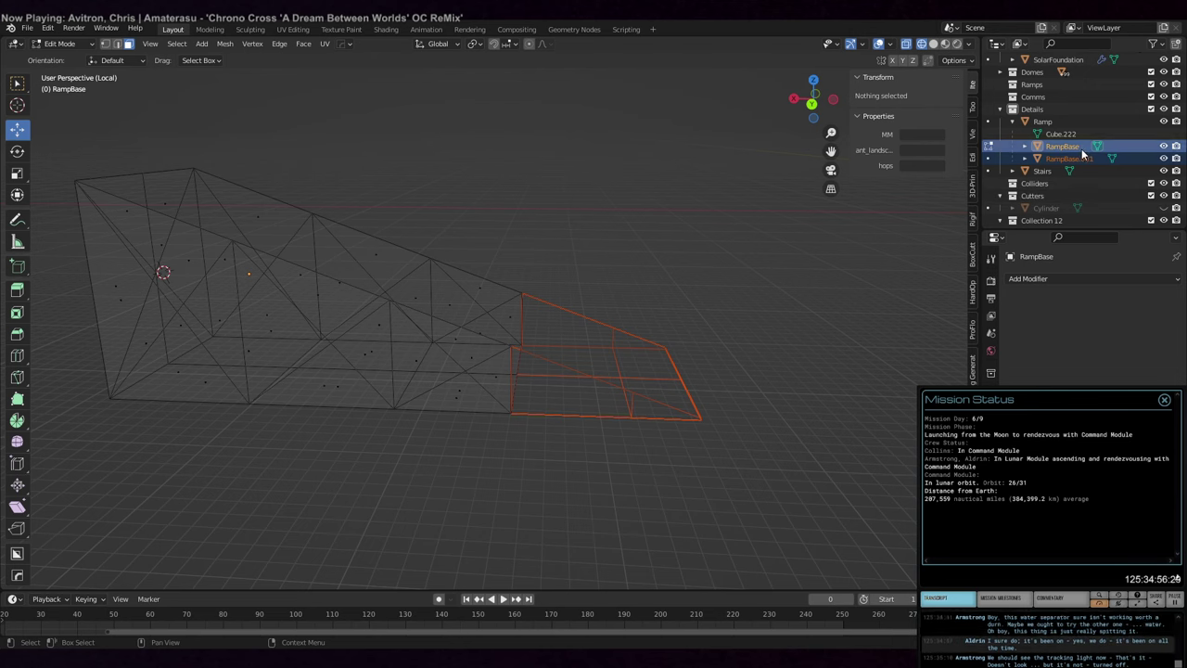
pyautogui.click(1071, 159)
pyautogui.press('Tab')
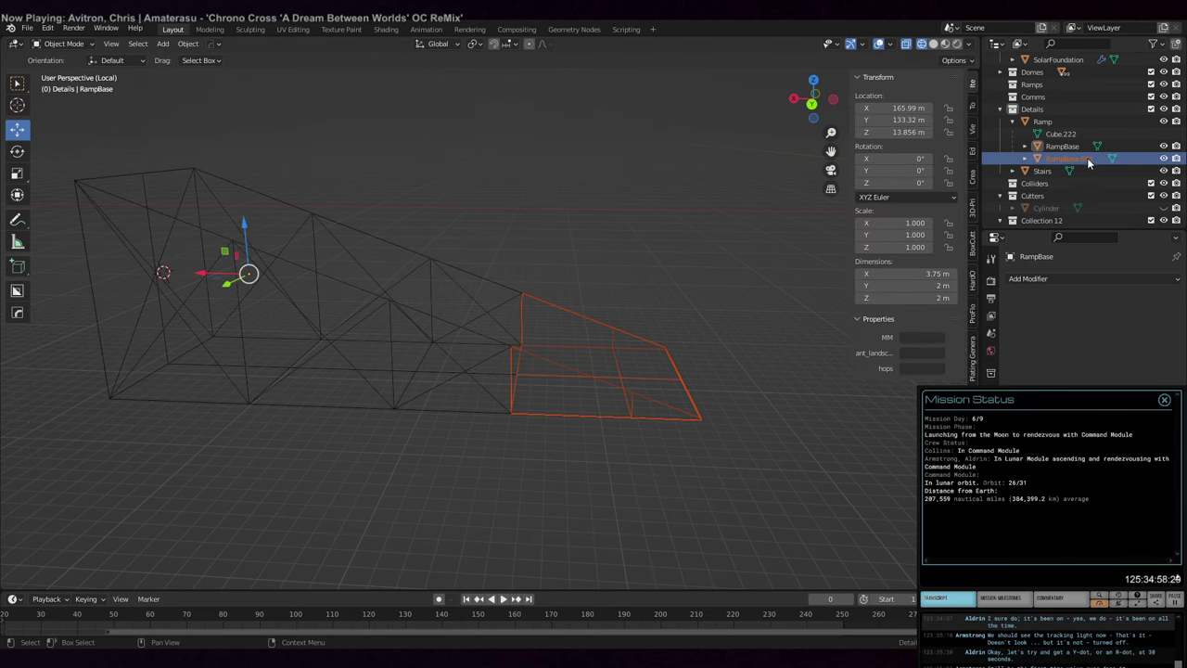
pyautogui.click(1088, 160)
pyautogui.keyDown('ctrl'); pyautogui.click(1043, 122); pyautogui.keyUp('ctrl')
pyautogui.press('KP_Divide')
pyautogui.hotkey('ctrl', 'j')
# - Add a Wireframe modifier to RampBase and increase its thickness for heavier struts
pyautogui.click(1062, 146)
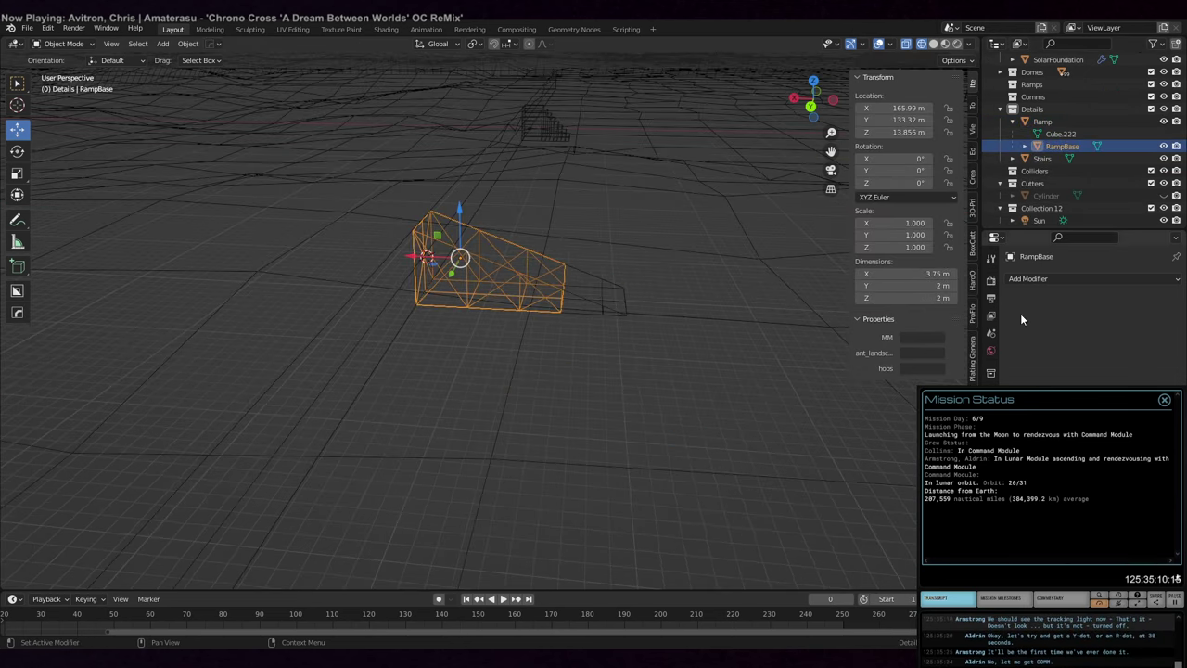
pyautogui.click(1028, 279)
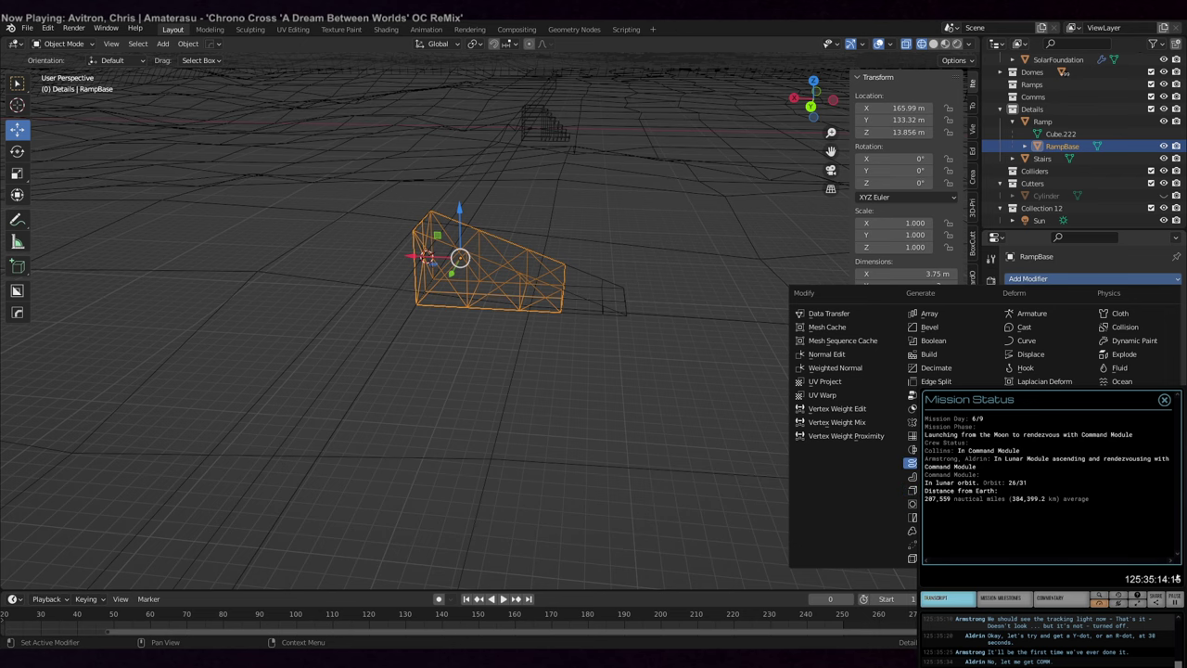
pyautogui.click(911, 558)
pyautogui.moveTo(628, 412)
pyautogui.mouseDown(button='middle')
pyautogui.moveTo(643, 385)
pyautogui.moveTo(607, 407)
pyautogui.mouseUp(button='middle')
pyautogui.press('z')
pyautogui.press('6')
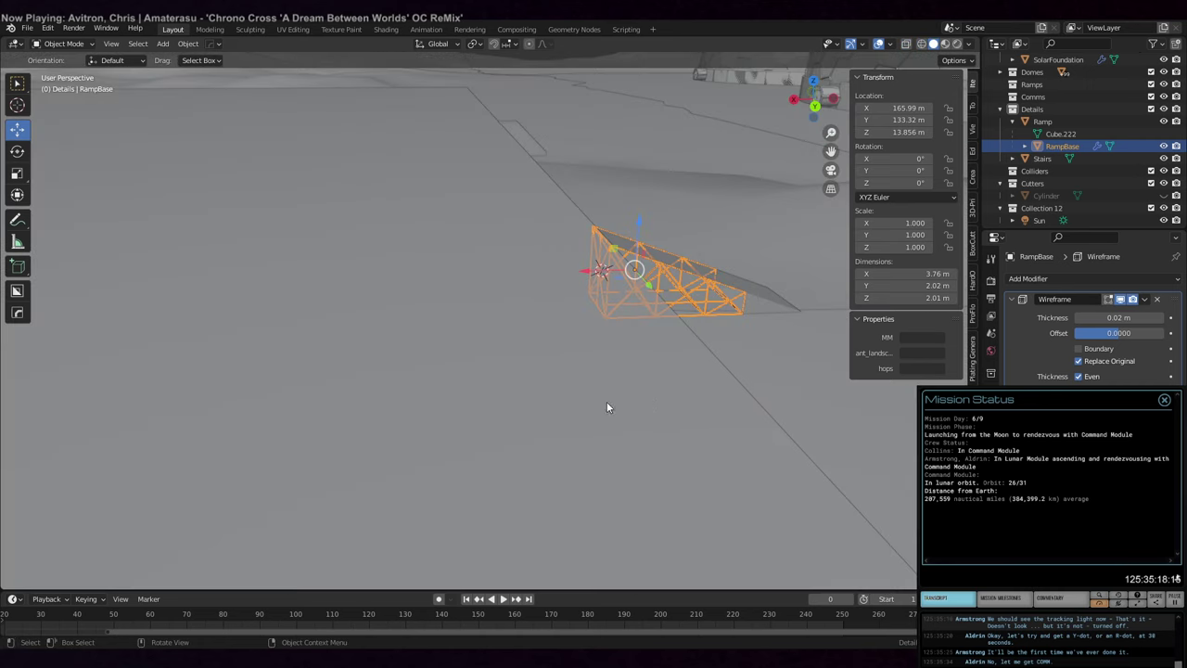
pyautogui.moveTo(749, 362)
pyautogui.keyDown('shift'); pyautogui.mouseDown(button='middle')
pyautogui.moveTo(588, 368)
pyautogui.moveTo(562, 355)
pyautogui.moveTo(530, 281)
pyautogui.moveTo(588, 326)
pyautogui.mouseUp(button='middle'); pyautogui.keyUp('shift')
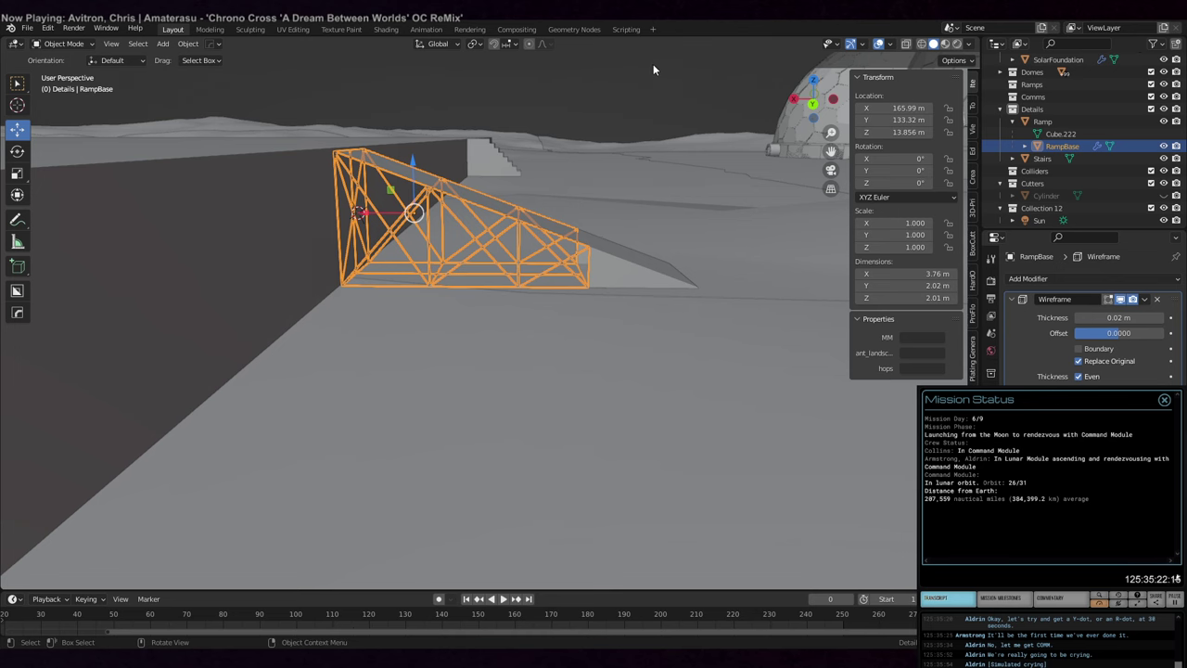
pyautogui.hotkey('alt', 'a')
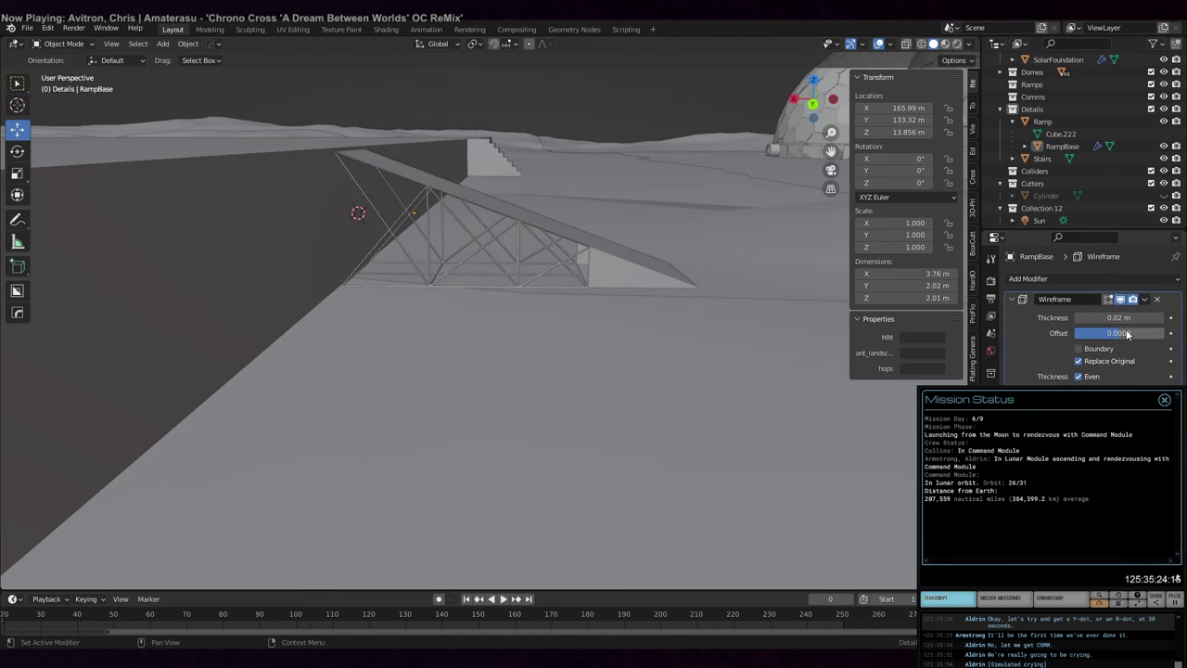
pyautogui.moveTo(1112, 317); pyautogui.dragTo(1124, 317)
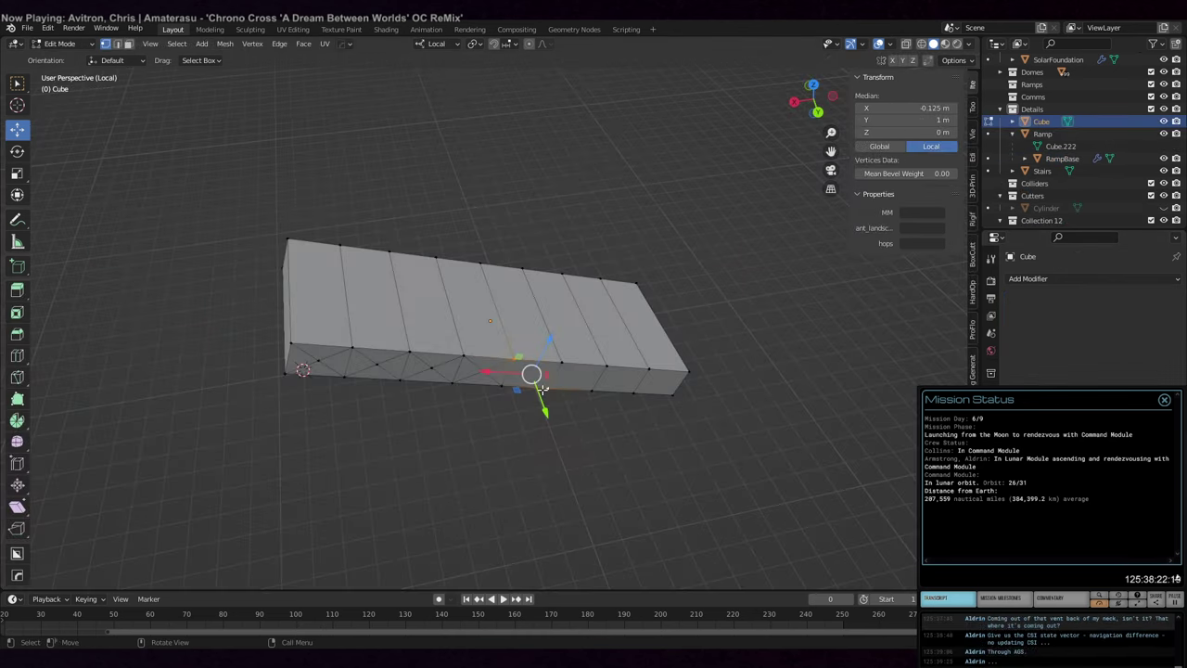
# - Connect opposite corner vertices with diagonal edges on the next two segments of Cube's side wall to continue the cross bracing
pyautogui.click(551, 371)
pyautogui.click(563, 364)
pyautogui.keyDown('shift'); pyautogui.click(506, 386); pyautogui.keyUp('shift')
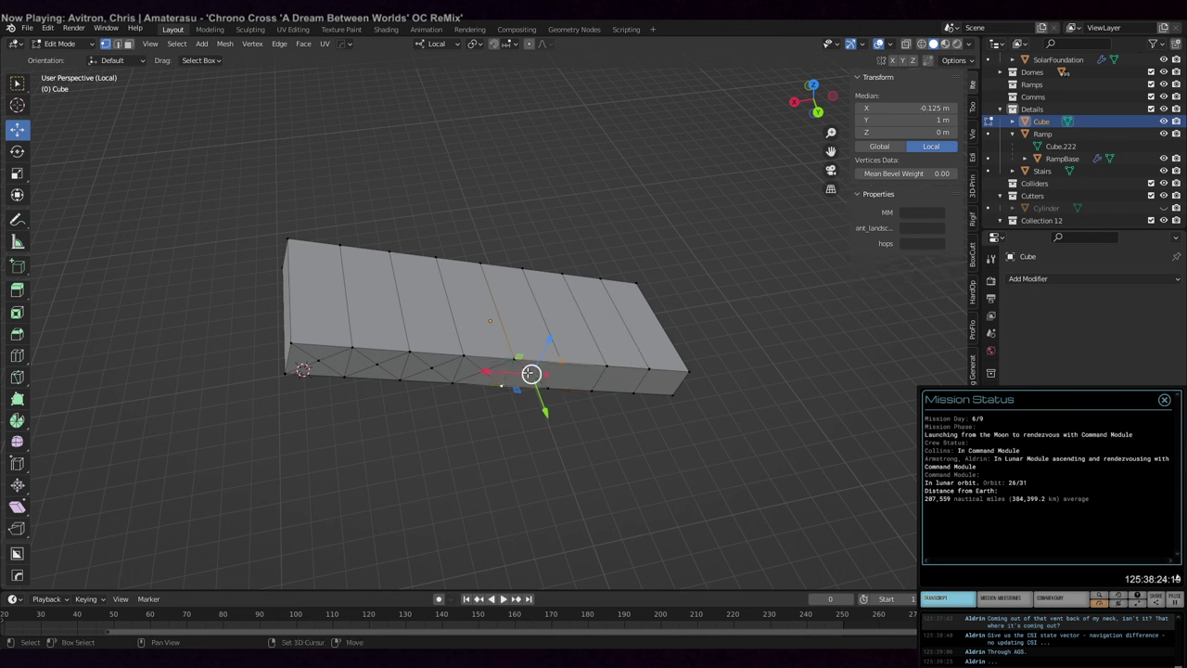
pyautogui.press('j')
pyautogui.click(575, 366)
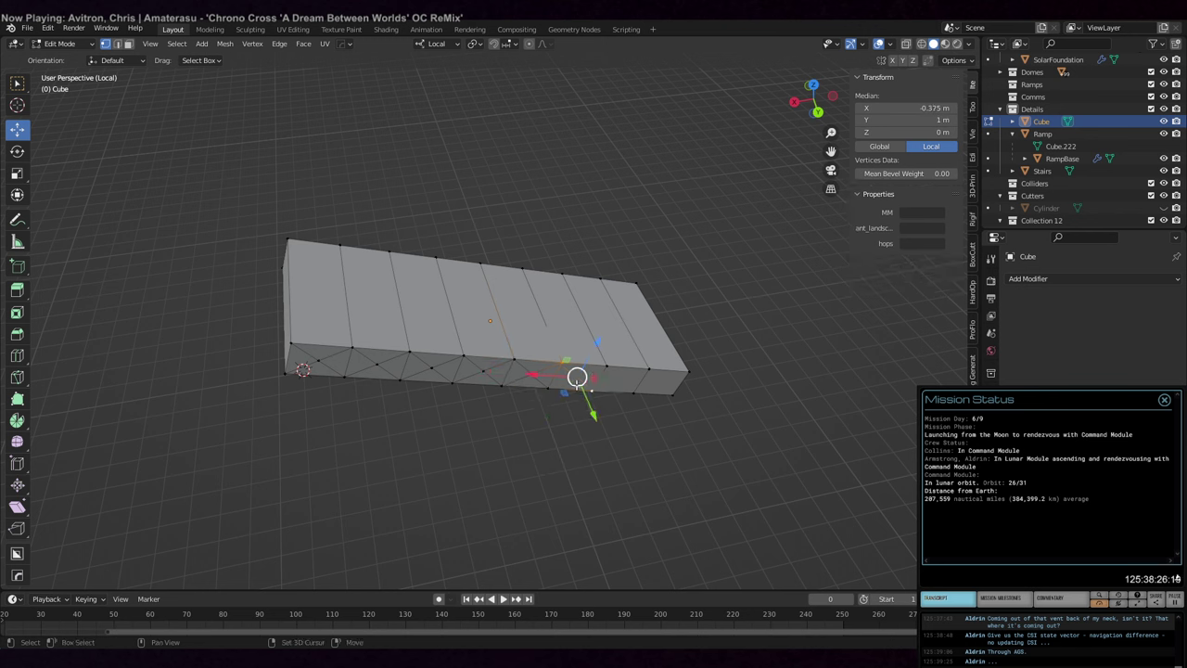
pyautogui.click(595, 368)
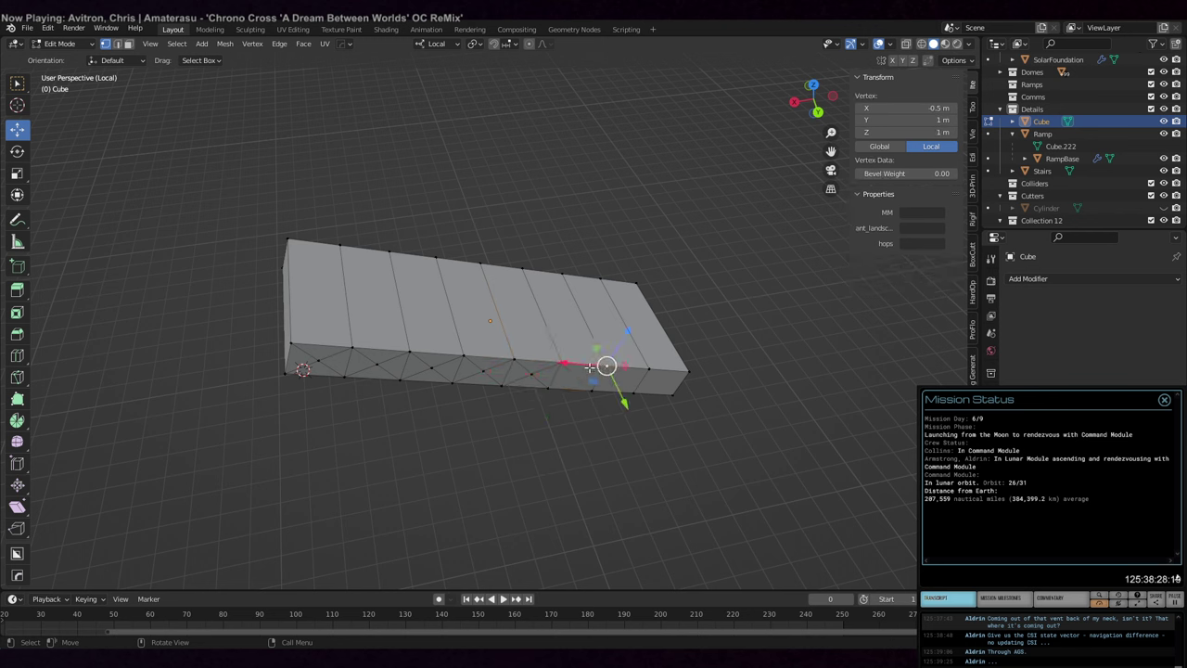
pyautogui.keyDown('shift'); pyautogui.click(550, 386); pyautogui.keyUp('shift')
pyautogui.press('j')
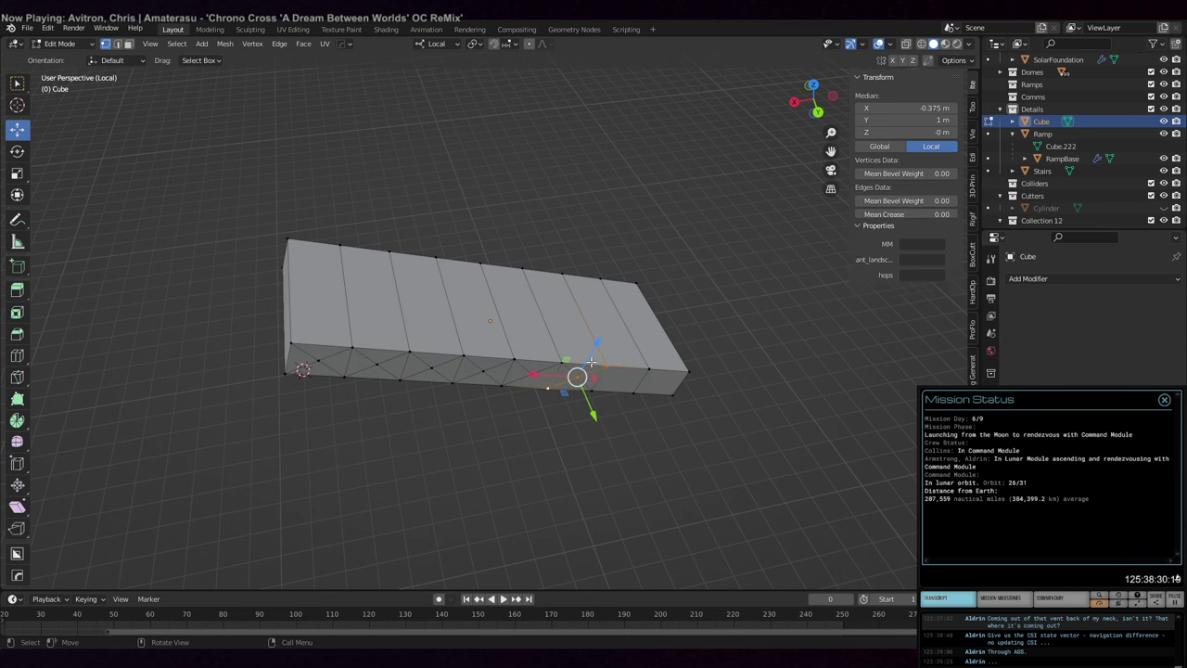
pyautogui.click(603, 366)
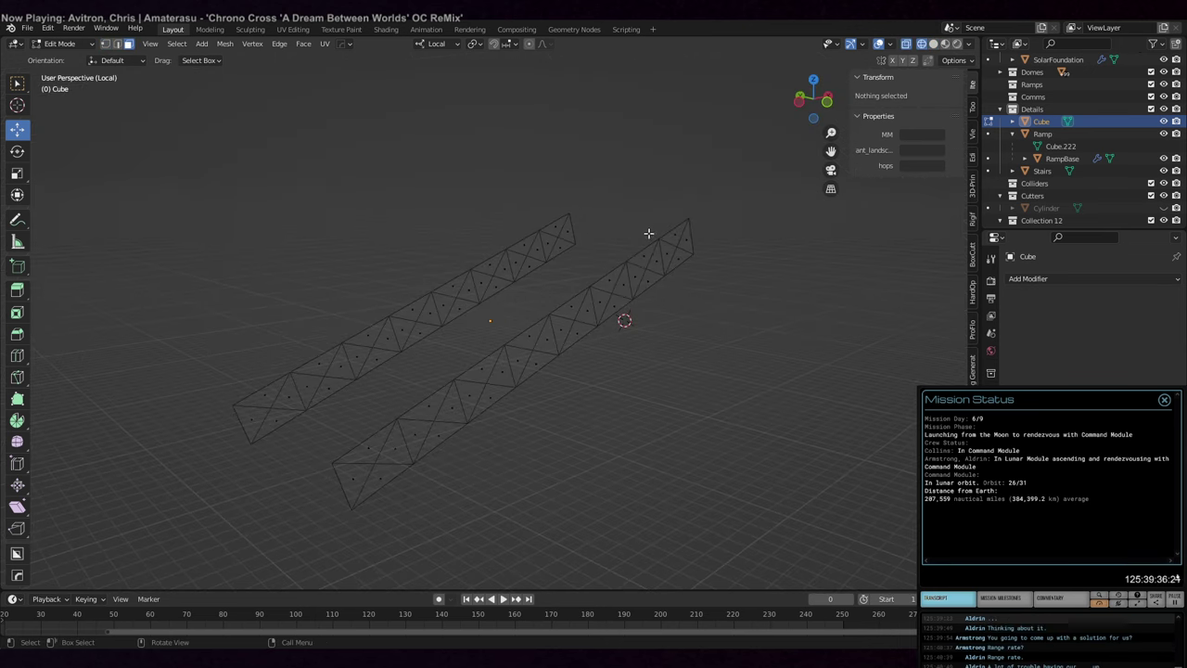
# - Return to the full scene, add a Wireframe modifier to the Cube side rails, and set their Y rotation to -20.4°
pyautogui.press('KP_Divide')
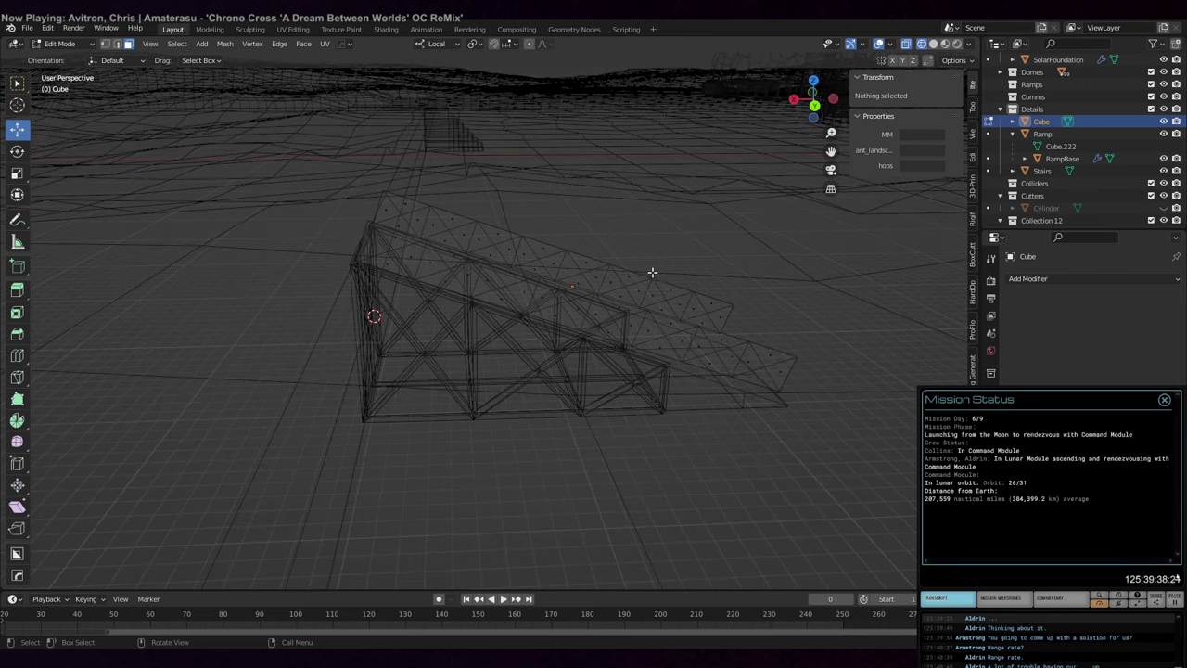
pyautogui.press('z')
pyautogui.click(715, 270)
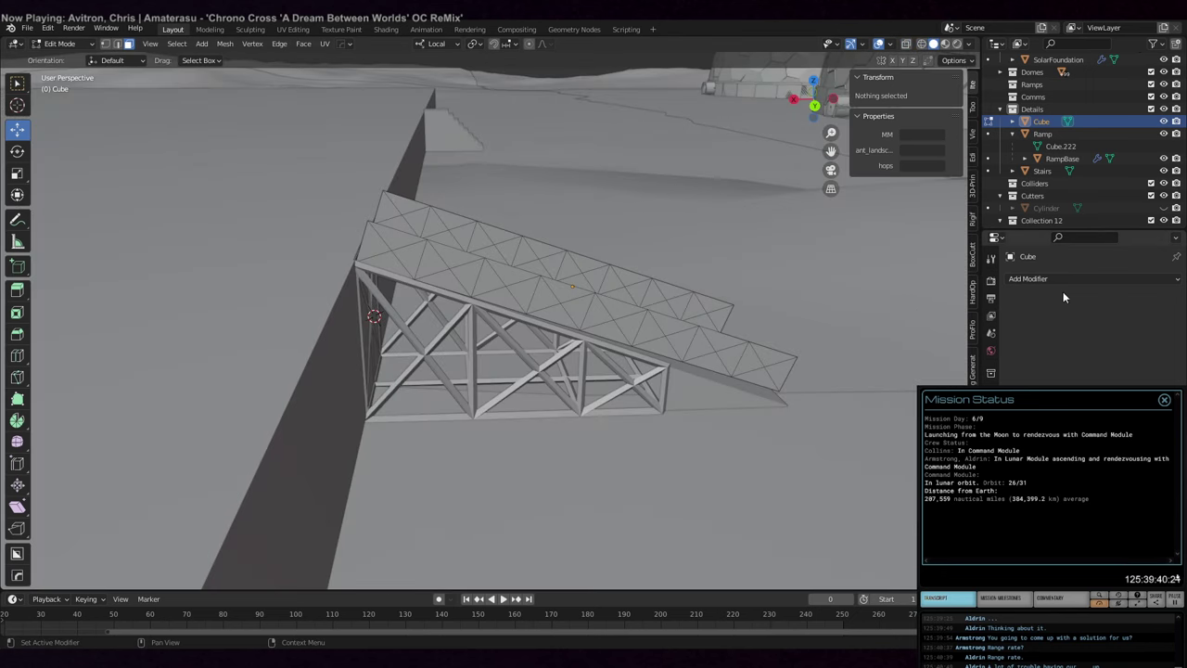
pyautogui.click(1034, 278)
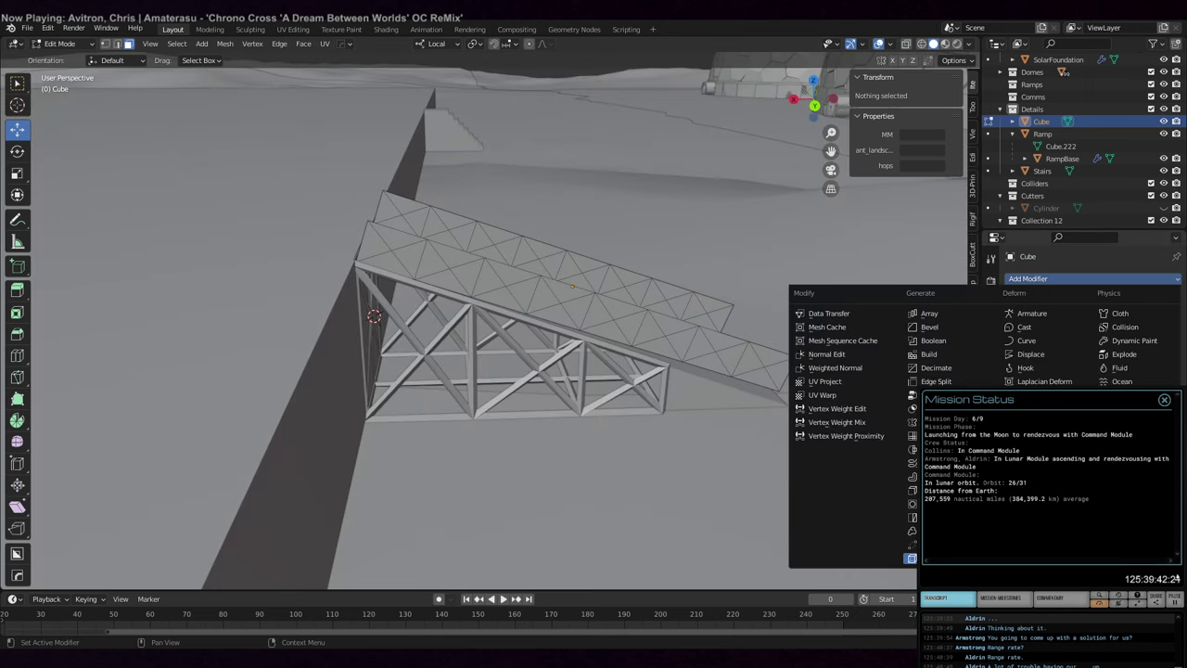
pyautogui.click(911, 557)
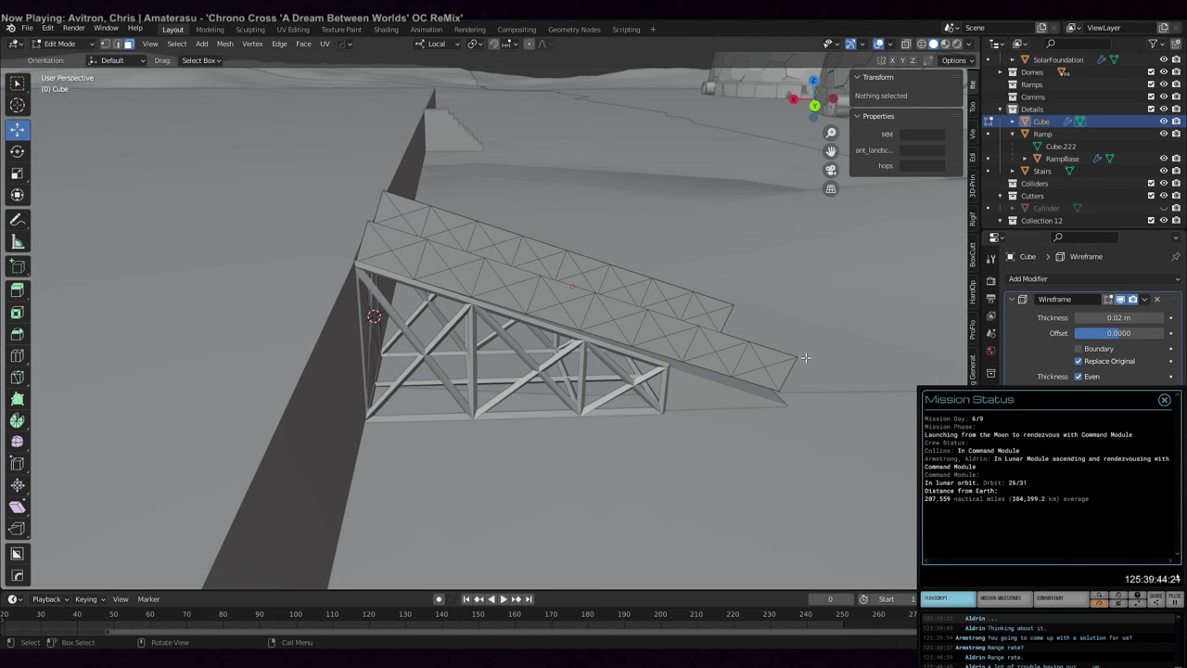
pyautogui.press('Tab')
pyautogui.moveTo(750, 310); pyautogui.dragTo(693, 281, button='middle')
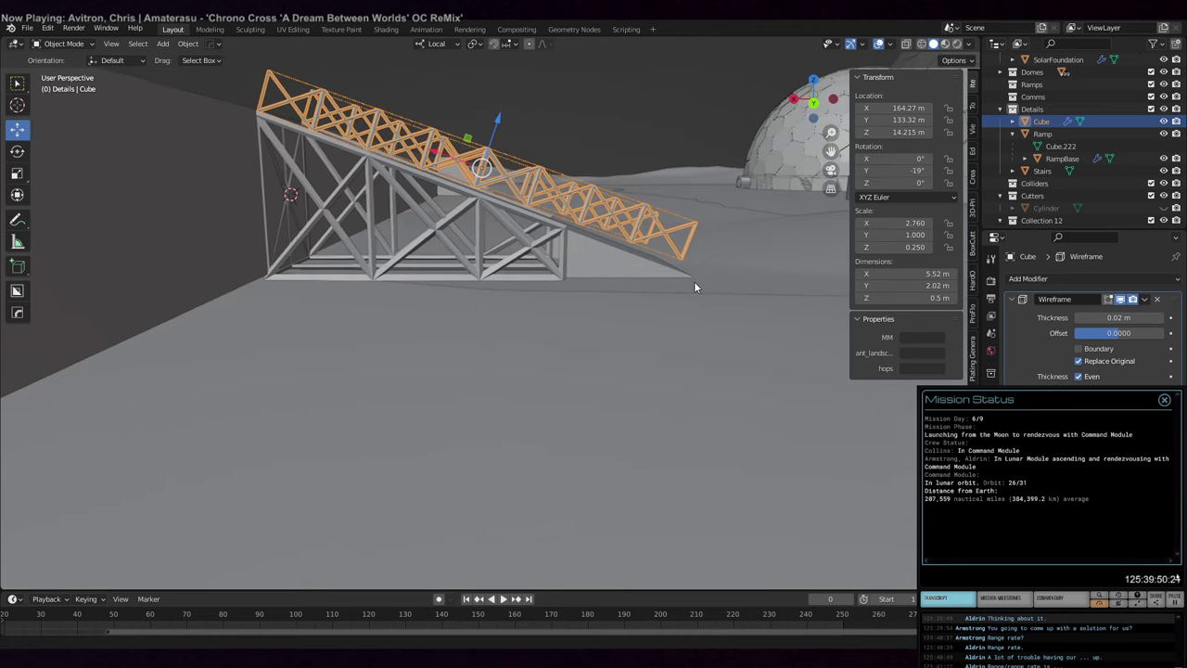
pyautogui.moveTo(892, 170); pyautogui.dragTo(881, 170)
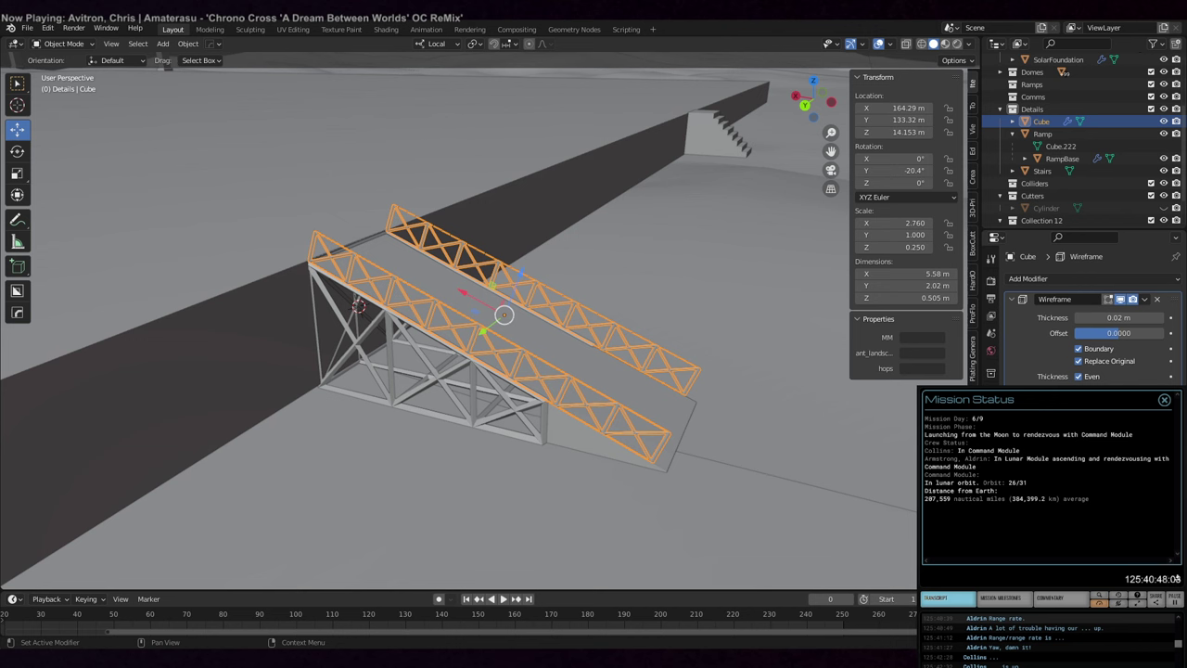